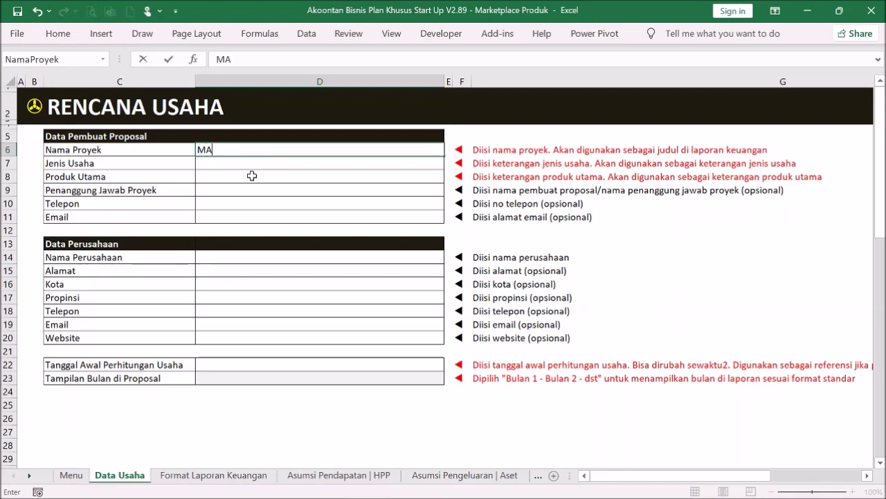
- Complete the project name (Nama Proyek) as MARKETPLACE PRODUK and enter Marketplace as the business type (Jenis Usaha)
{"action": "type", "text": "TPLACE PRODUK"}
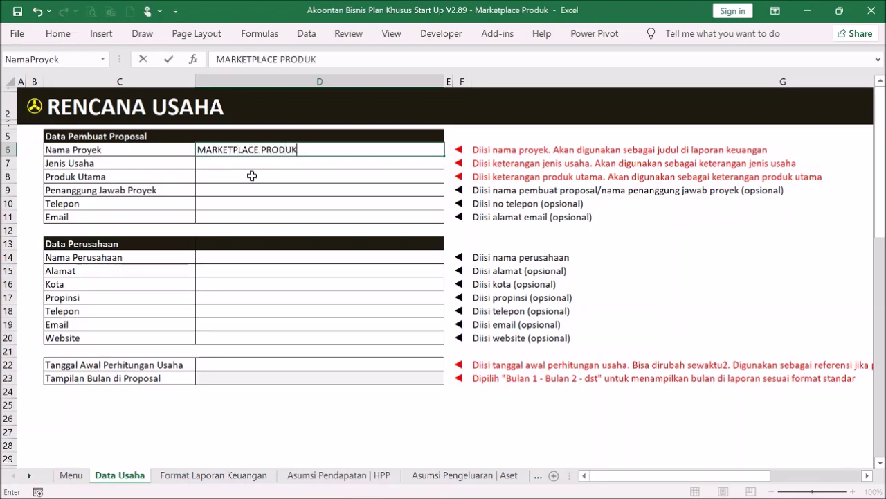
{"action": "key", "text": "Return"}
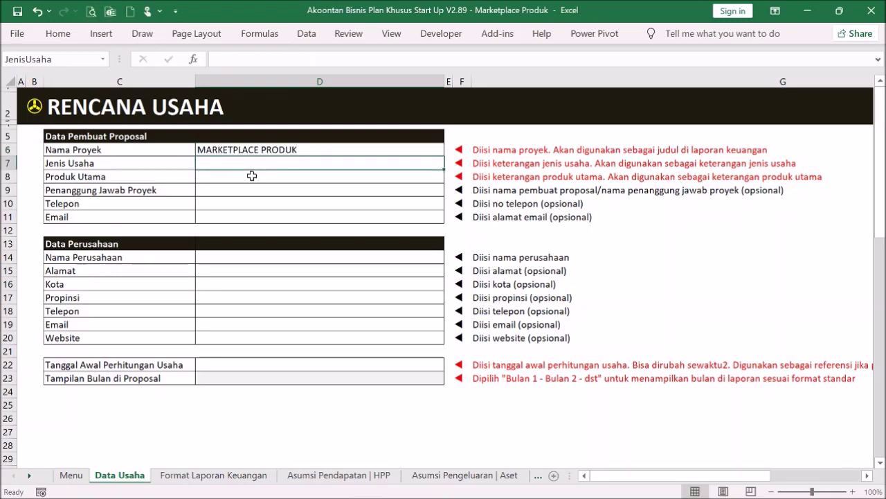
{"action": "type", "text": "Marke"}
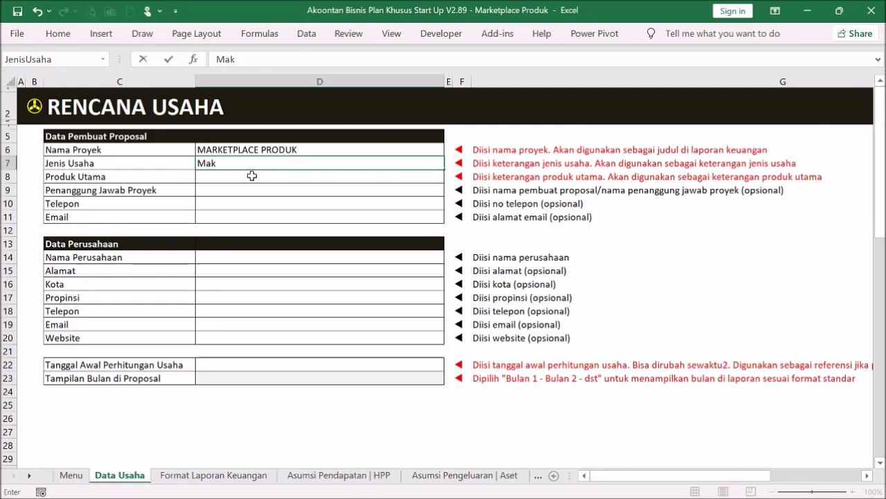
{"action": "type", "text": "tplace"}
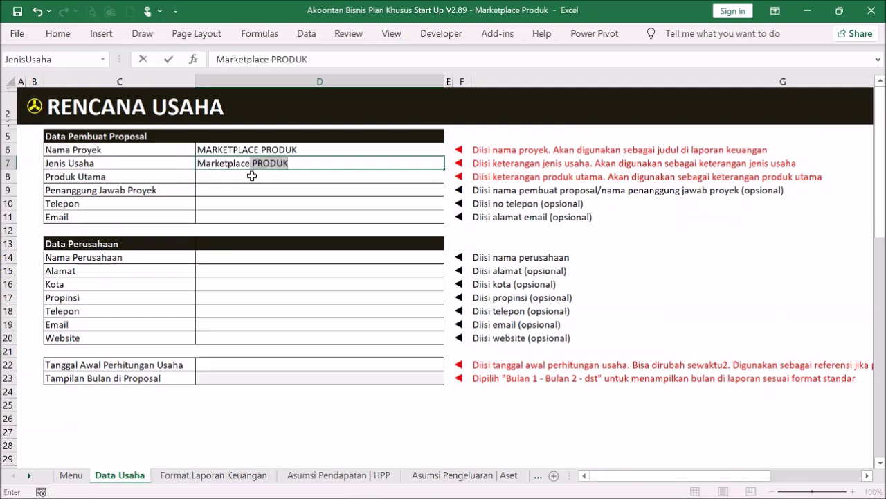
{"action": "key", "text": "BackSpace"}
{"action": "key", "text": "Return"}
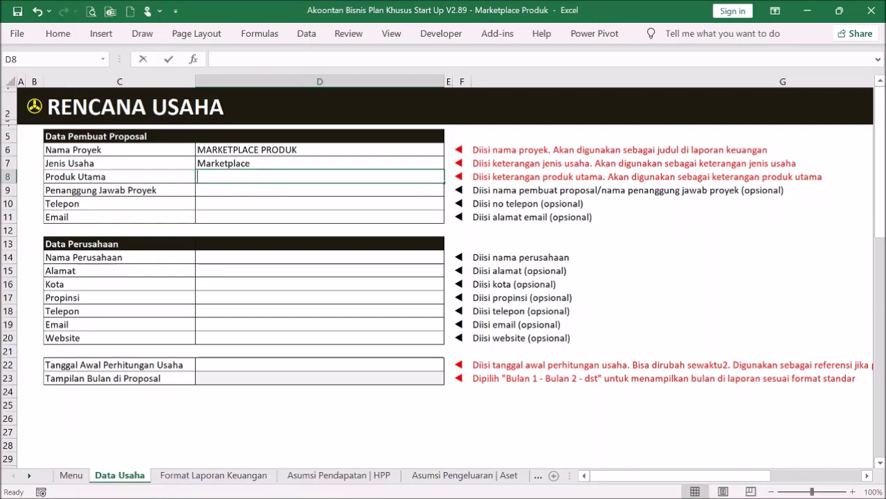
- Enter Produk Fisik as the main product (Produk Utama) in the proposal maker data
{"action": "type", "text": "Produk"}
{"action": "key", "text": "BackSpace"}
{"action": "key", "text": "BackSpace"}
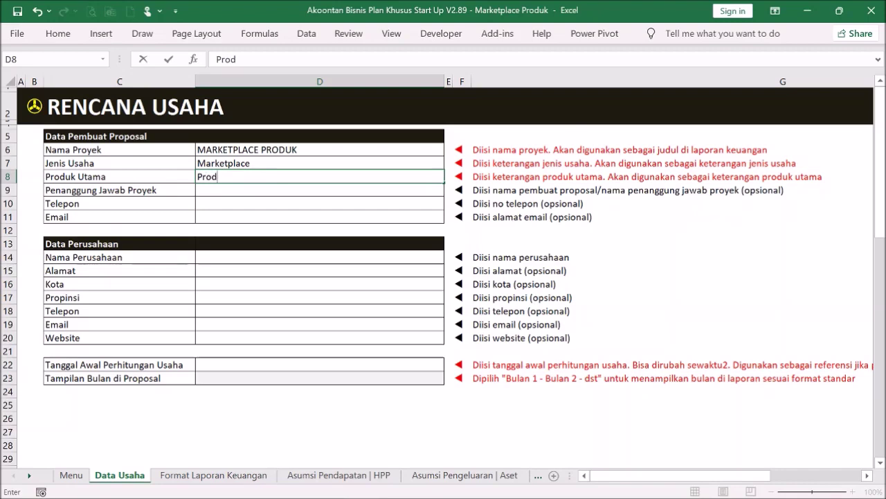
{"action": "type", "text": "uk Fisik"}
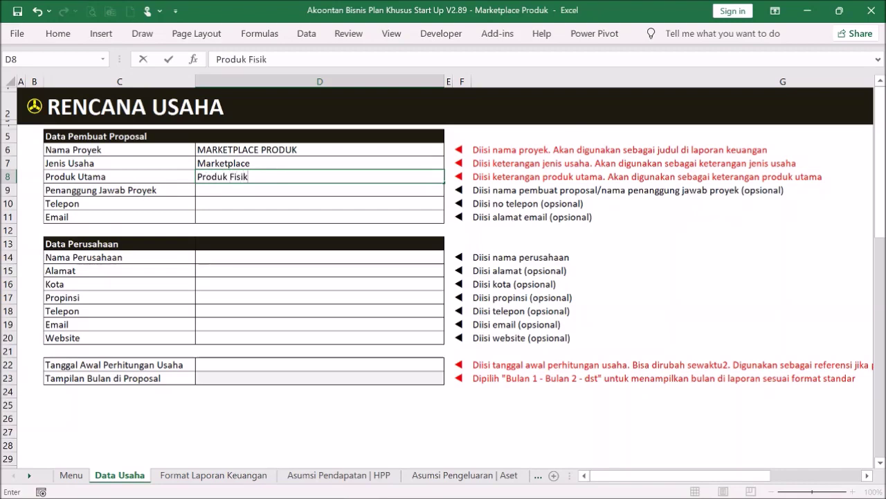
{"action": "key", "text": "Return"}
{"action": "left_click_drag", "start_coordinate": [266, 151], "coordinate": [287, 174]}
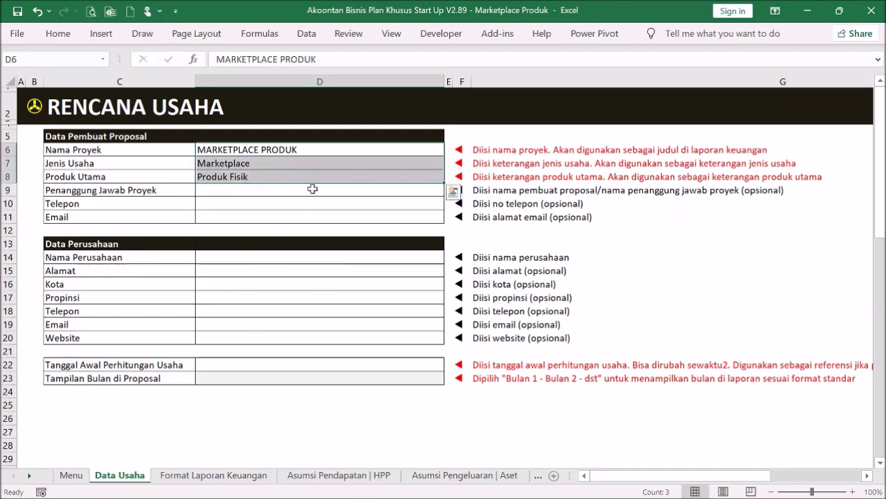
{"action": "left_click_drag", "start_coordinate": [312, 189], "coordinate": [317, 213]}
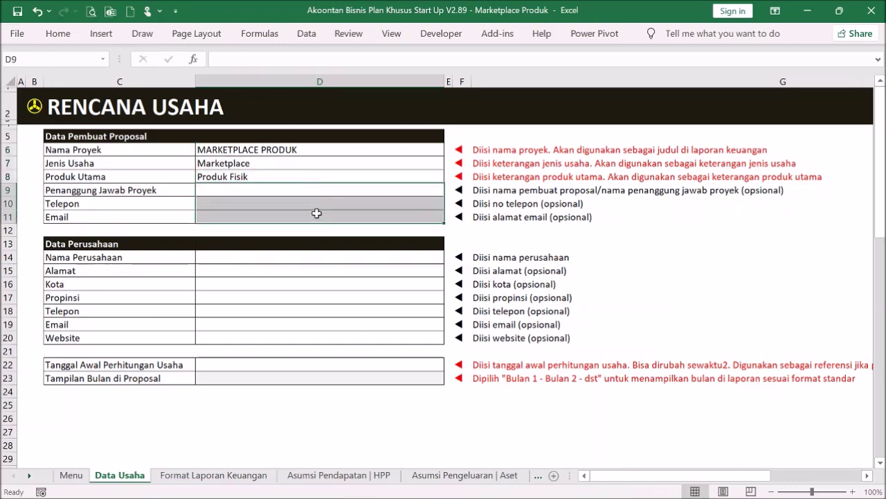
{"action": "left_click_drag", "start_coordinate": [311, 257], "coordinate": [282, 342]}
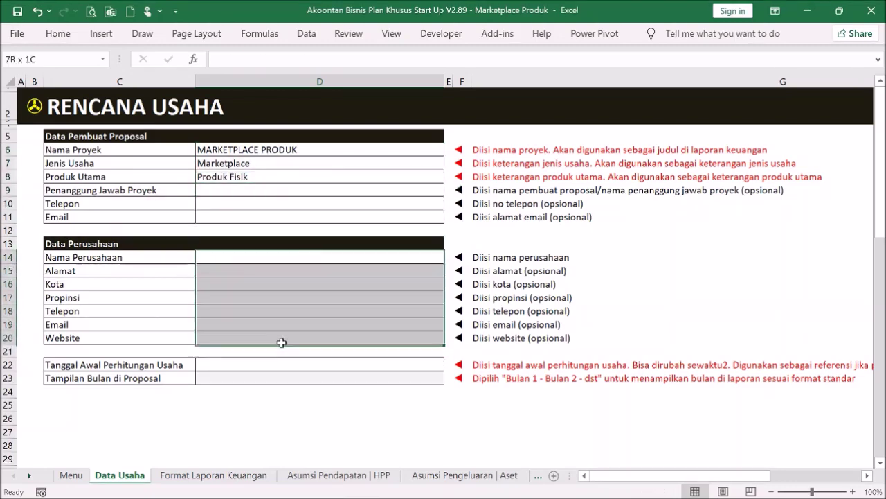
- Enter PT MARKETPLACE SIMPEL as the company name (Nama Perusahaan) under Data Perusahaan
{"action": "double_click", "coordinate": [270, 259]}
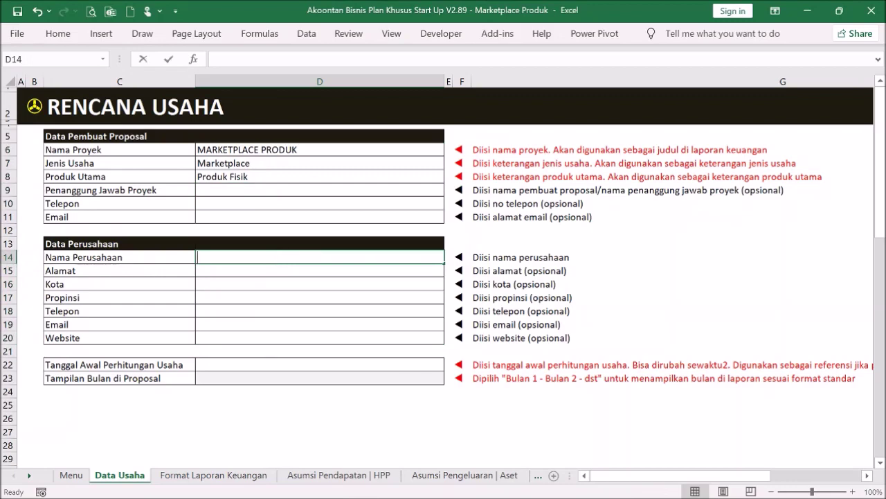
{"action": "type", "text": "PT MAR"}
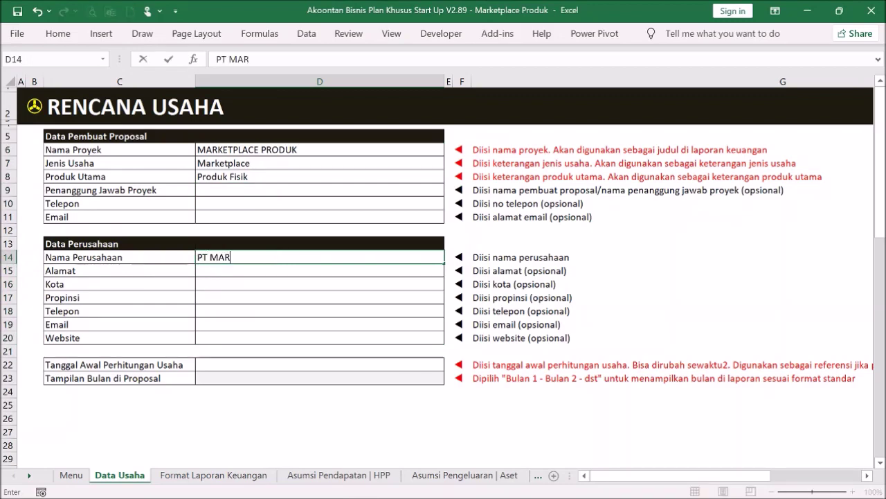
{"action": "type", "text": "KETPLACE "}
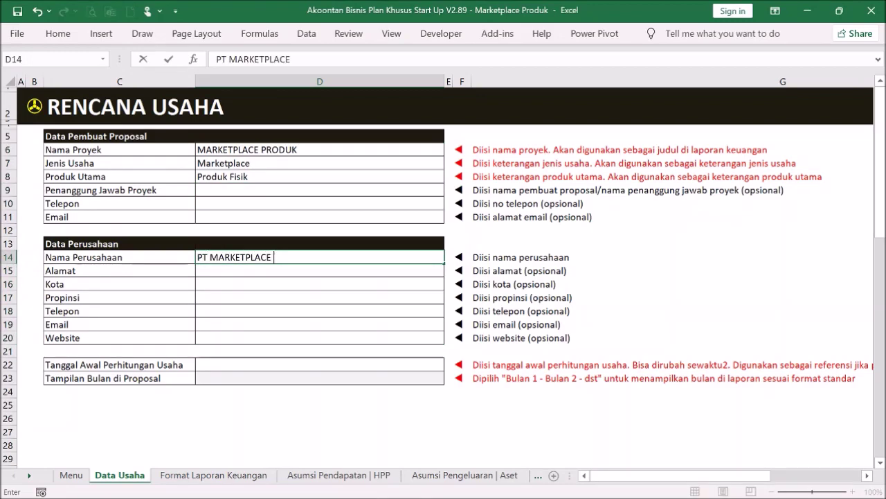
{"action": "type", "text": "SAM"}
{"action": "key", "text": "BackSpace"}
{"action": "key", "text": "BackSpace"}
{"action": "type", "text": "IP"}
{"action": "type", "text": "PL"}
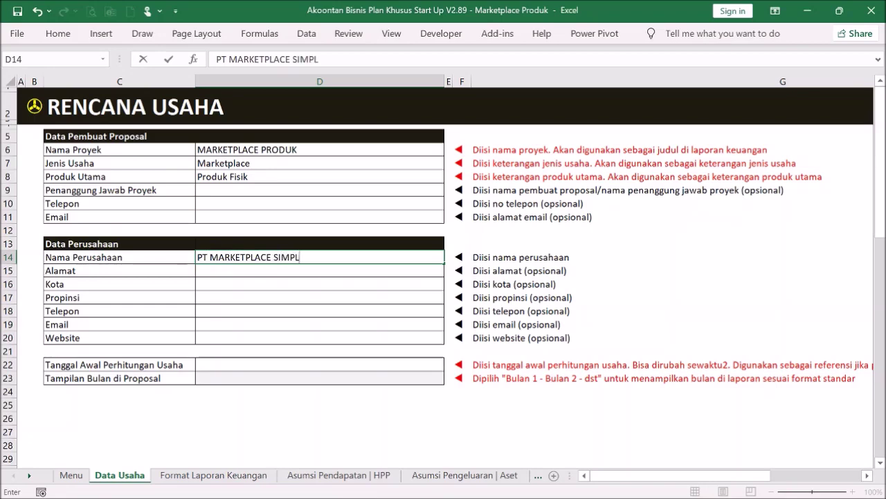
{"action": "key", "text": "Return"}
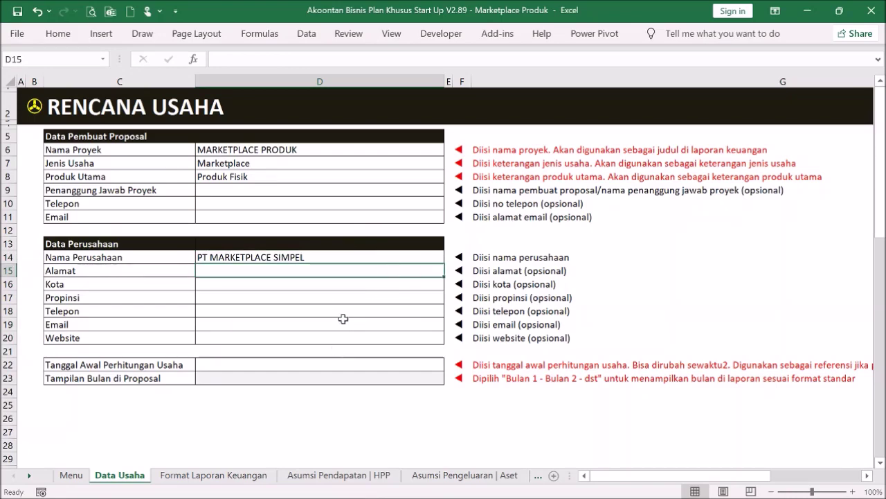
- Open the monthly Laba Rugi projection and examine its month headings while the start date and month display are blank
{"action": "left_click", "coordinate": [283, 365]}
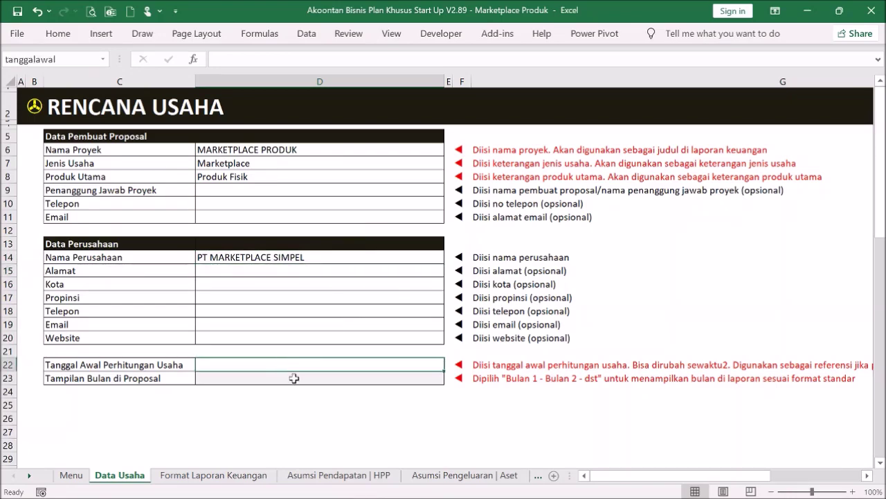
{"action": "left_click", "coordinate": [294, 378]}
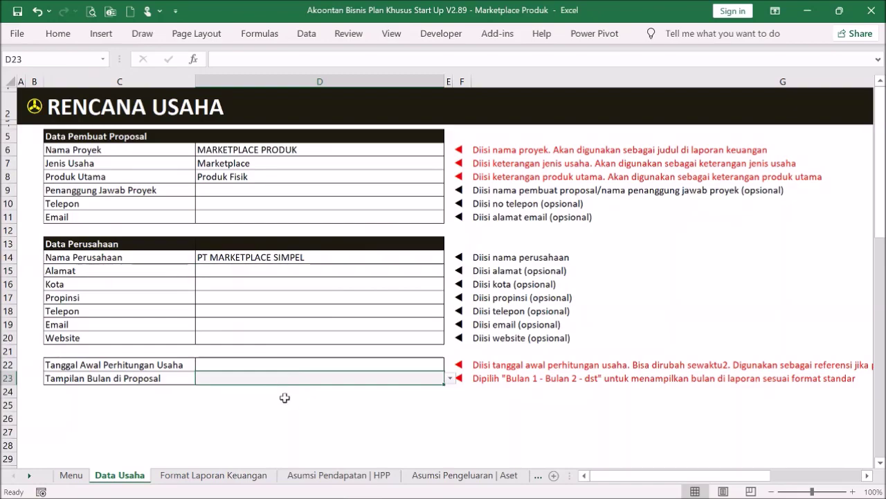
{"action": "left_click", "coordinate": [40, 108]}
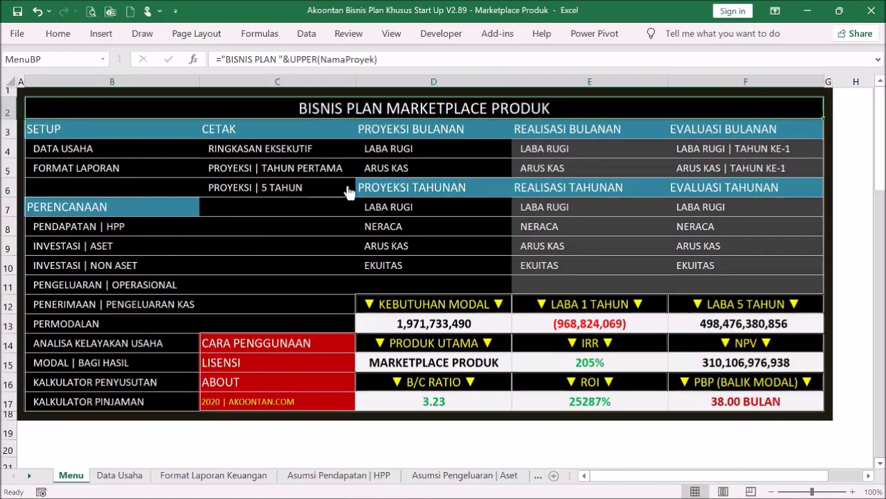
{"action": "left_click", "coordinate": [392, 156]}
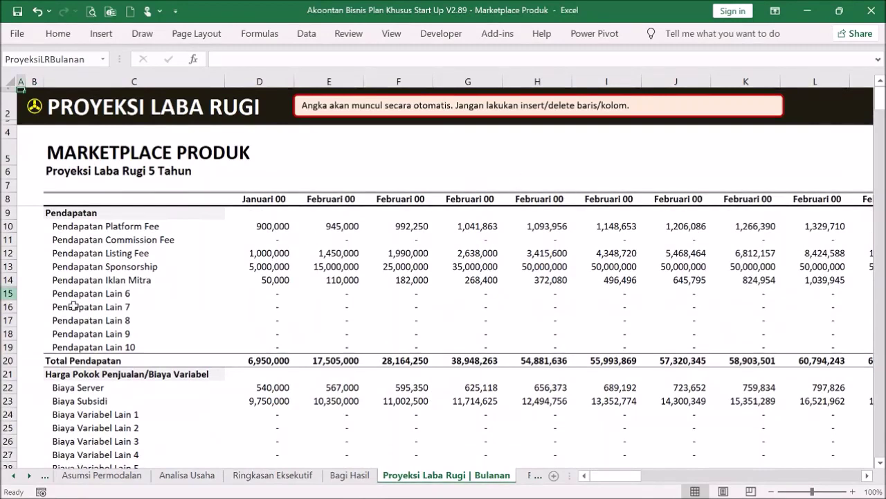
{"action": "left_click_drag", "start_coordinate": [257, 201], "coordinate": [350, 199]}
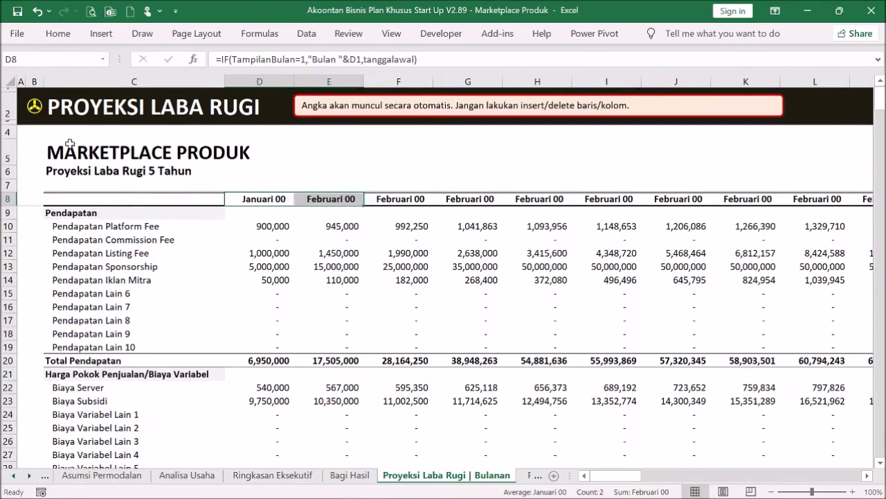
- Return to the Data Usaha sheet and set Tampilan Bulan di Proposal to "Bulan 1 - Bulan 2 - dst"
{"action": "left_click", "coordinate": [33, 108]}
{"action": "left_click", "coordinate": [76, 148]}
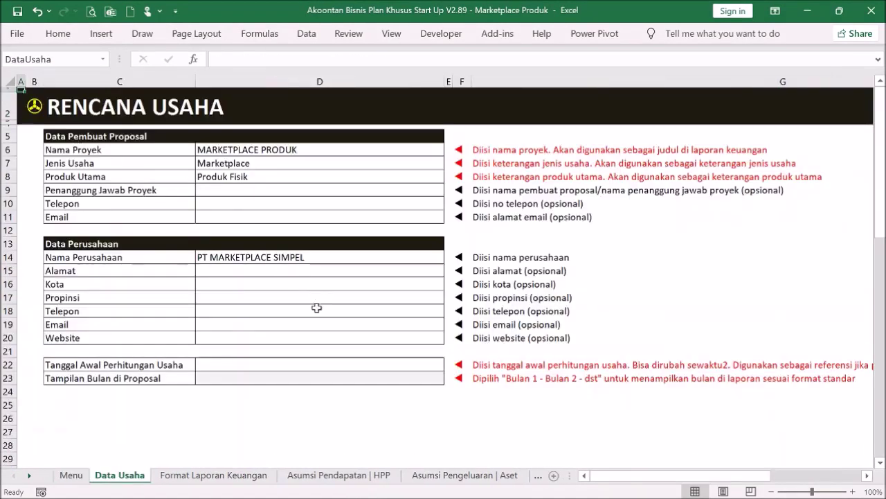
{"action": "left_click", "coordinate": [370, 378]}
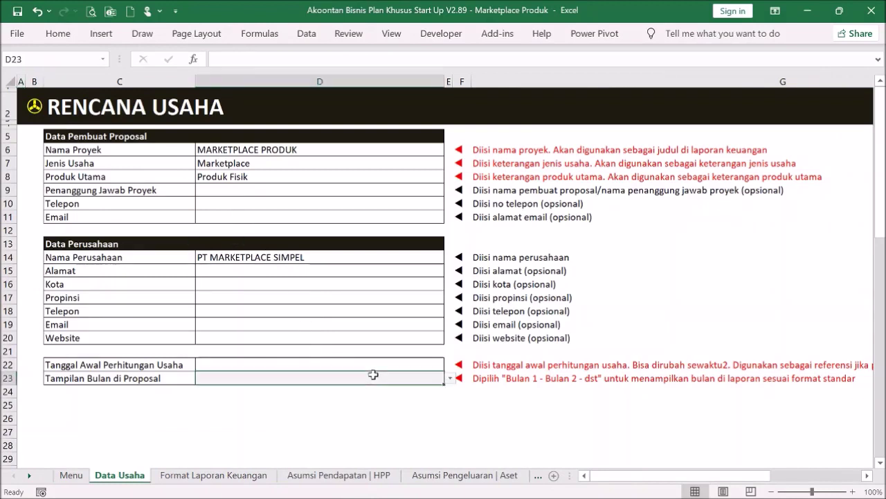
{"action": "left_click", "coordinate": [449, 378]}
{"action": "left_click", "coordinate": [407, 390]}
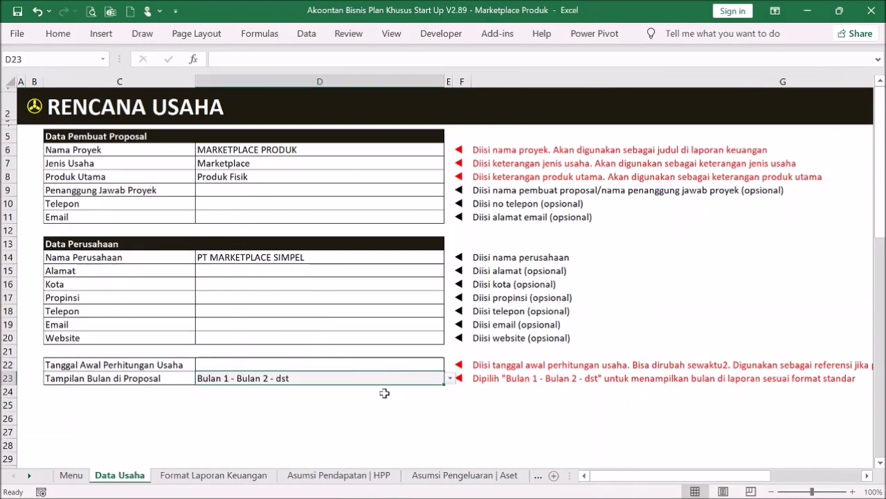
- Check how the numbered-month format appears in the heading row of the monthly Laba Rugi projection
{"action": "left_click", "coordinate": [33, 115]}
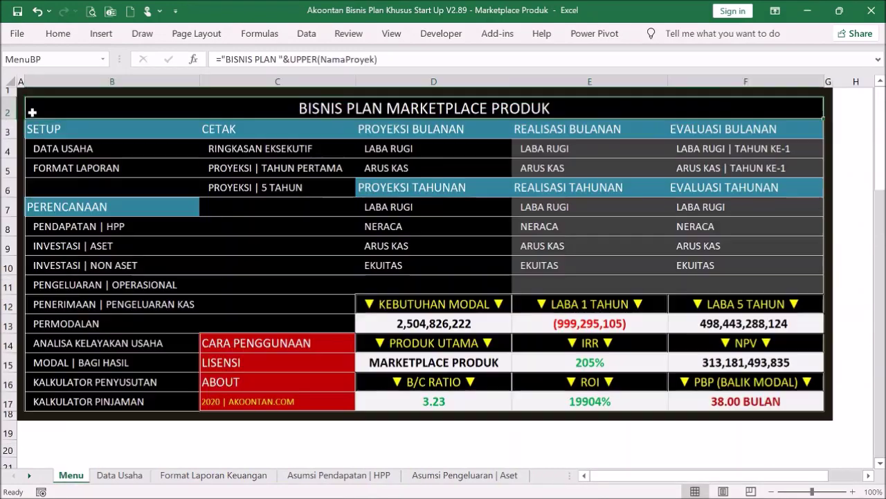
{"action": "left_click", "coordinate": [414, 149]}
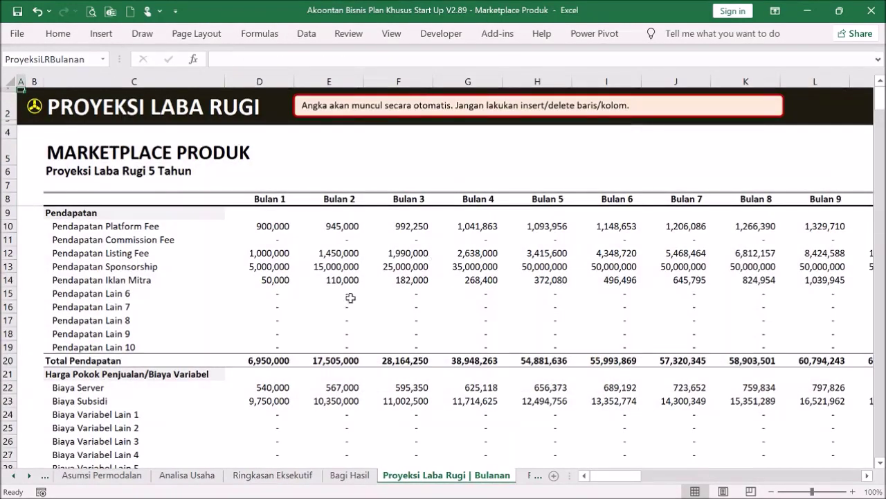
{"action": "left_click_drag", "start_coordinate": [267, 196], "coordinate": [386, 198]}
{"action": "left_click", "coordinate": [392, 202]}
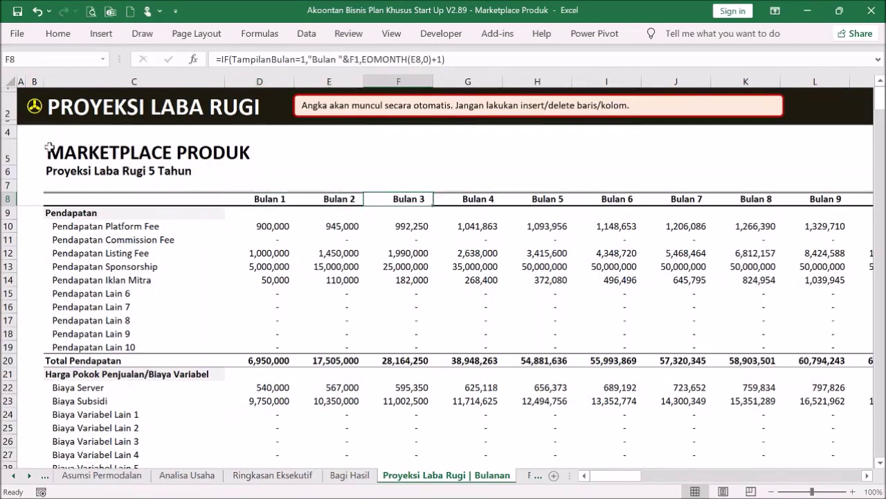
- Go back to the Data Usaha sheet and change Tampilan Bulan di Proposal to "Januari - Februari - dst"
{"action": "left_click", "coordinate": [30, 109]}
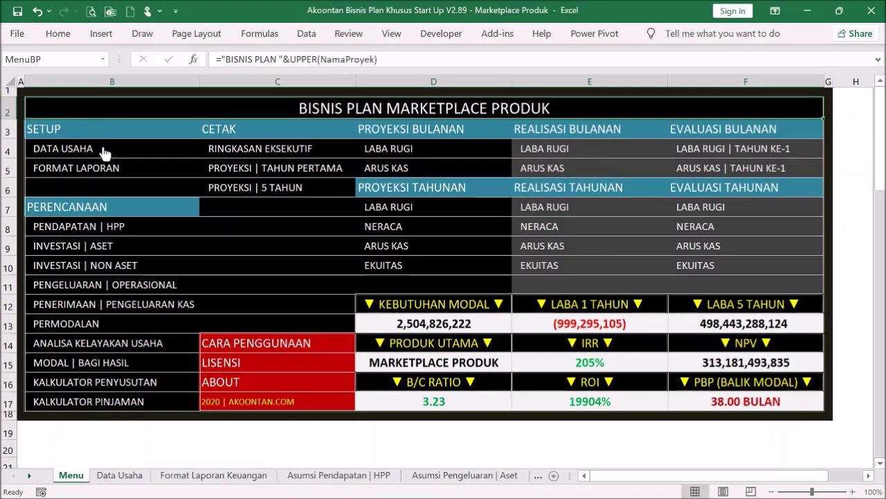
{"action": "left_click", "coordinate": [86, 148]}
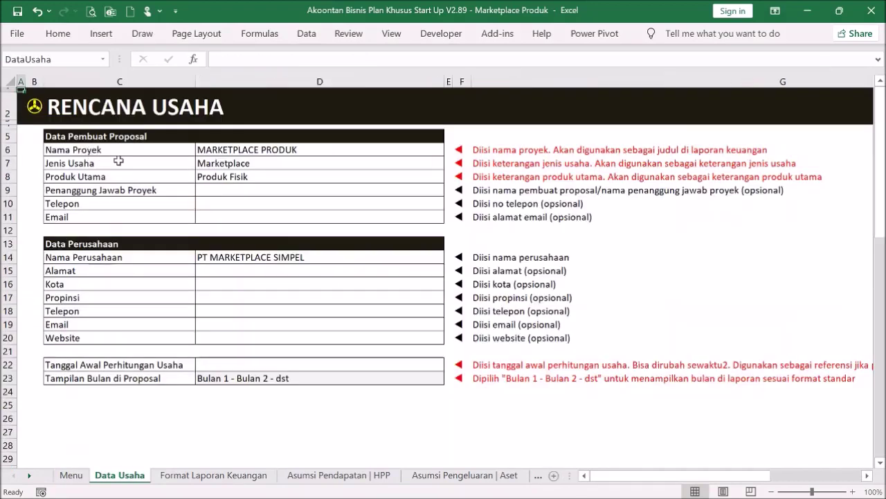
{"action": "left_click", "coordinate": [411, 376]}
{"action": "left_click", "coordinate": [451, 379]}
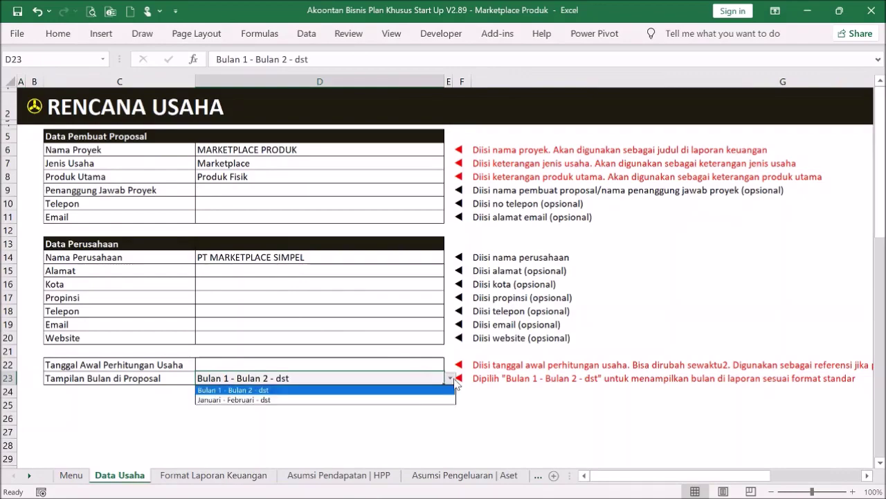
{"action": "left_click", "coordinate": [409, 400]}
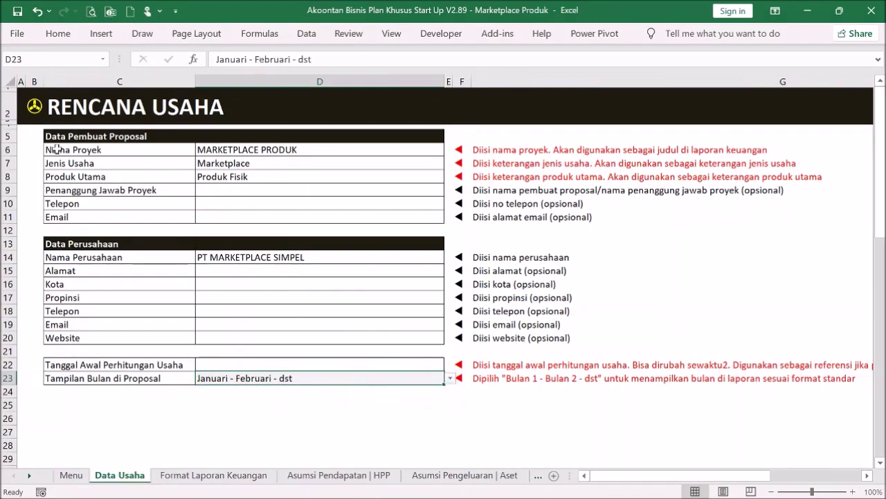
- Check how the calendar-month format appears in the heading row of the monthly Laba Rugi projection
{"action": "left_click", "coordinate": [31, 114]}
{"action": "left_click", "coordinate": [393, 150]}
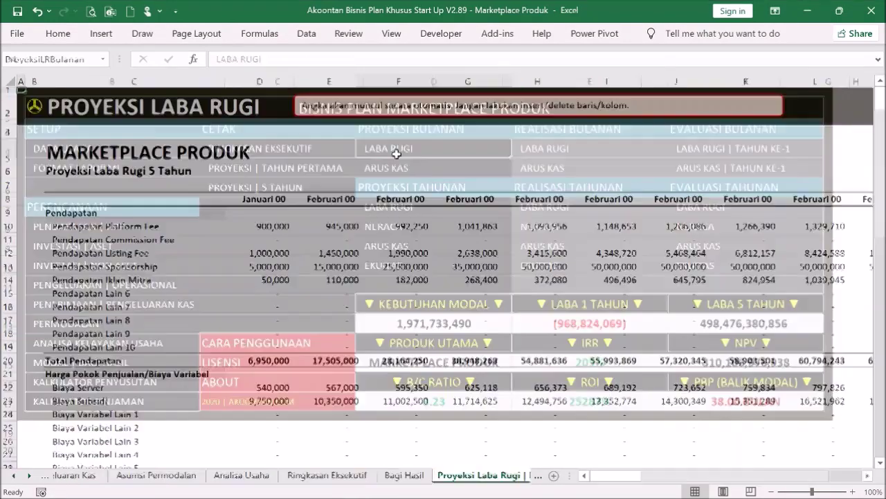
{"action": "left_click_drag", "start_coordinate": [236, 204], "coordinate": [327, 199]}
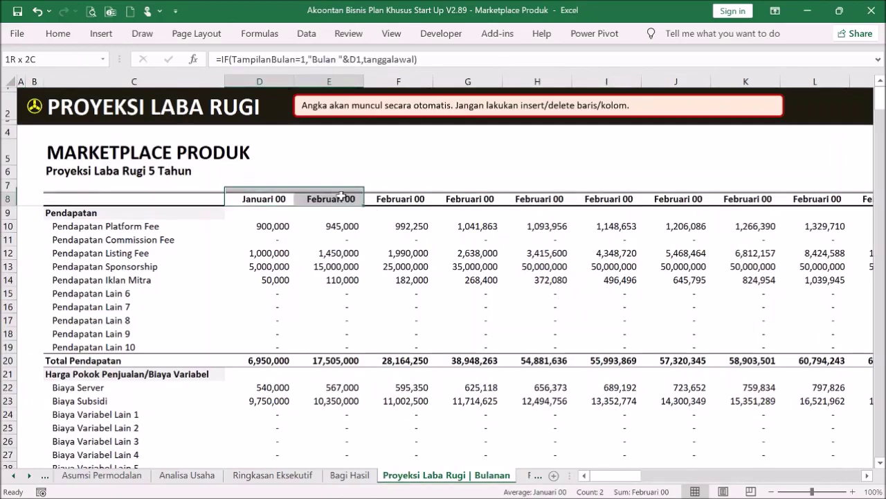
- Return to the Data Usaha sheet and set Tanggal Awal Perhitungan Usaha to "1 may 21"
{"action": "left_click", "coordinate": [33, 112]}
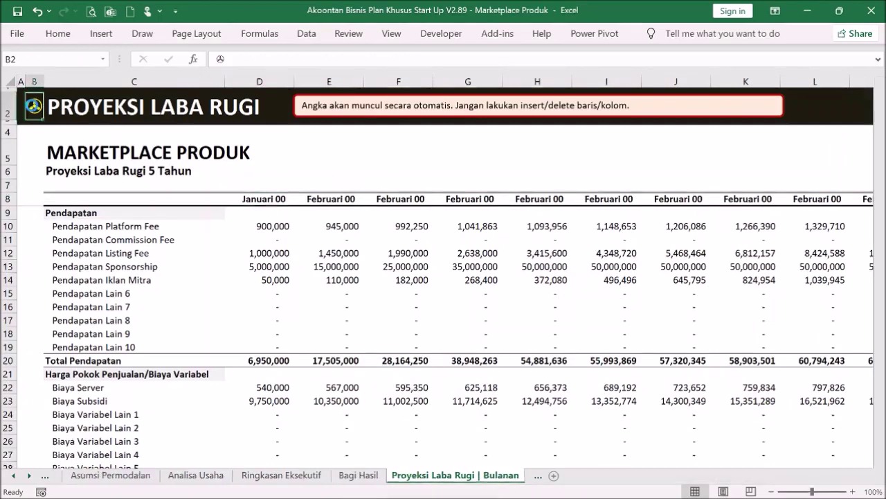
{"action": "left_click", "coordinate": [76, 154]}
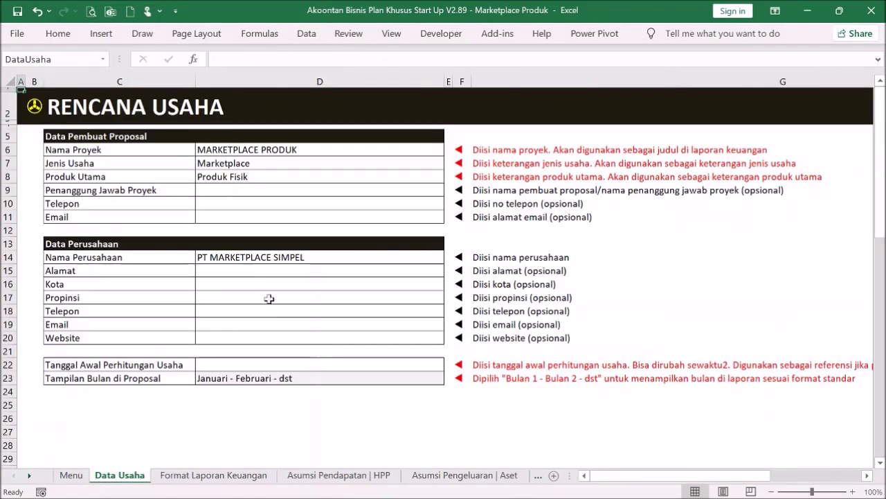
{"action": "left_click", "coordinate": [294, 376]}
{"action": "left_click", "coordinate": [310, 363]}
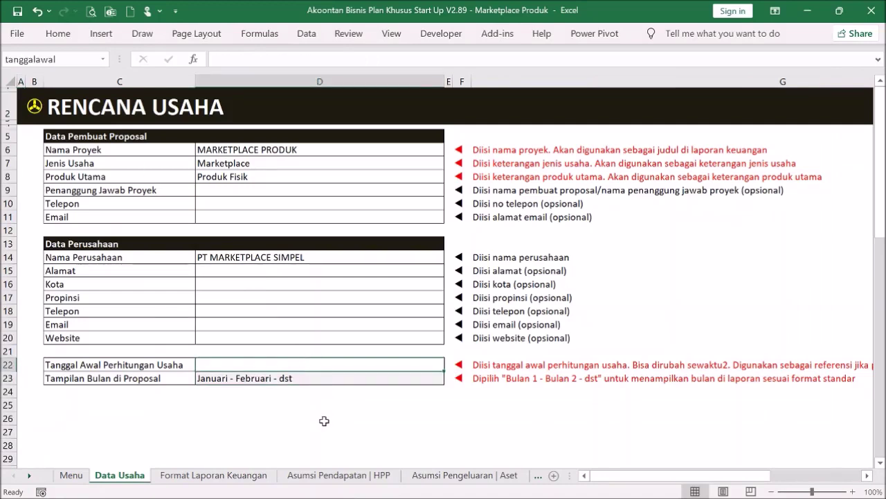
{"action": "type", "text": "1"}
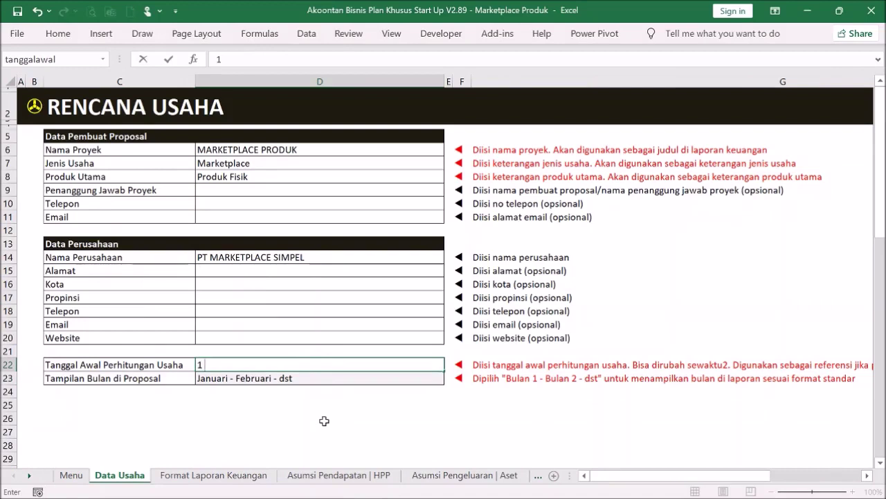
{"action": "type", "text": " may 21"}
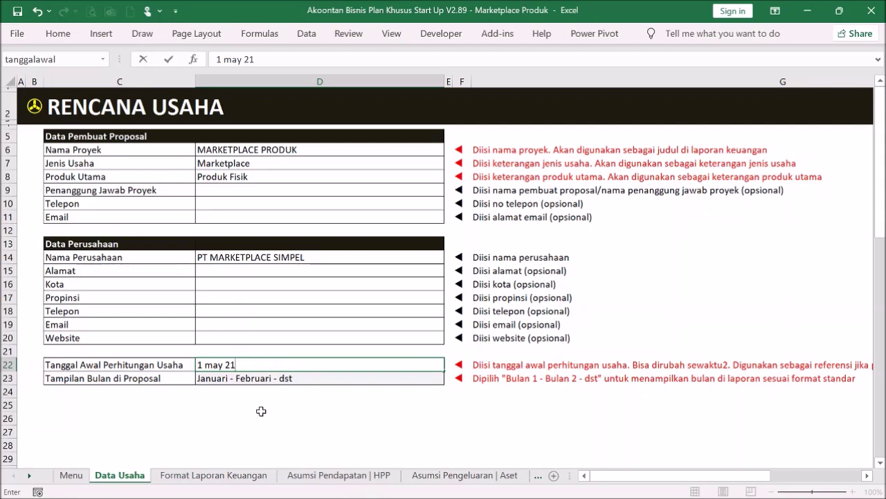
{"action": "key", "text": "Return"}
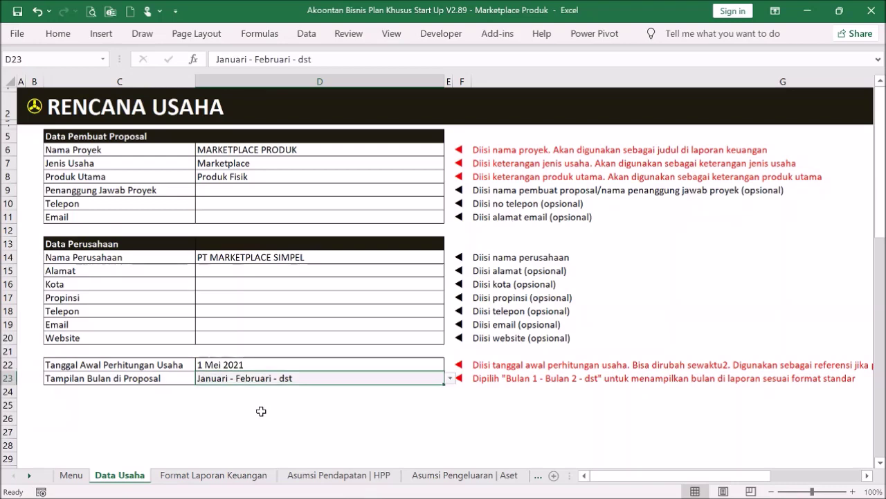
{"action": "left_click", "coordinate": [263, 365]}
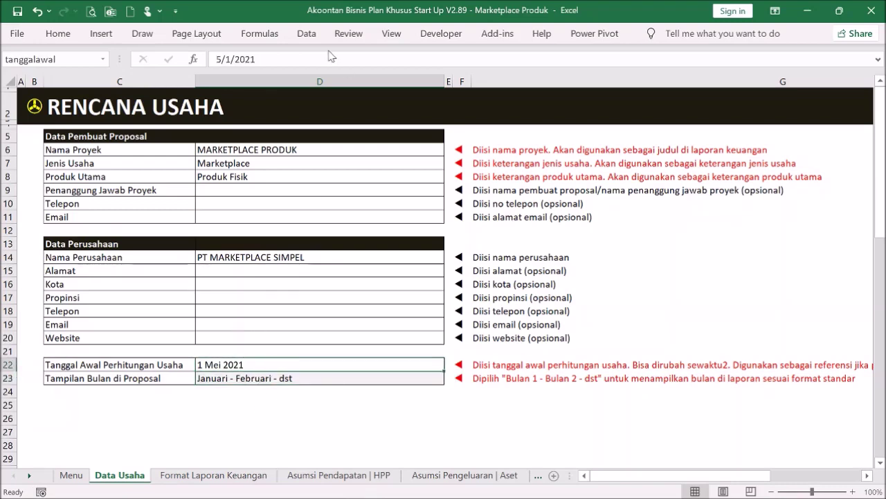
- Check how the start date carries into the month headings of the monthly Laba Rugi projection
{"action": "left_click", "coordinate": [36, 110]}
{"action": "left_click", "coordinate": [402, 148]}
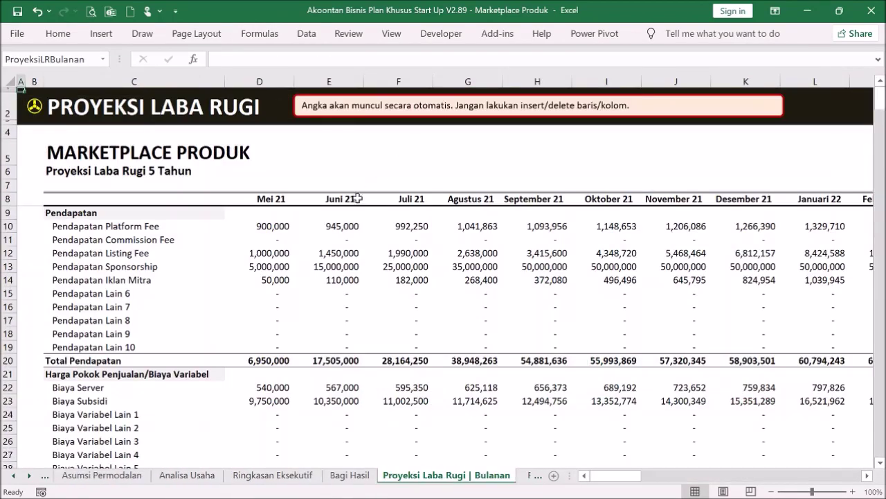
{"action": "left_click_drag", "start_coordinate": [267, 199], "coordinate": [344, 194]}
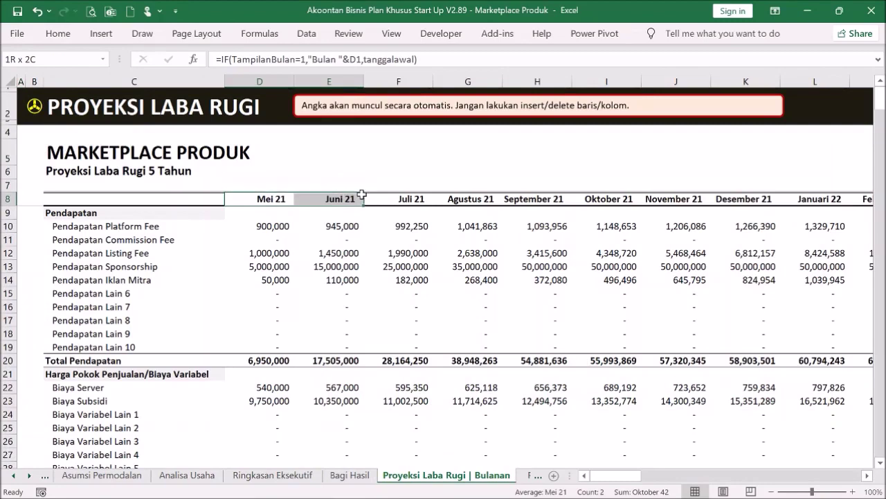
{"action": "left_click", "coordinate": [412, 193]}
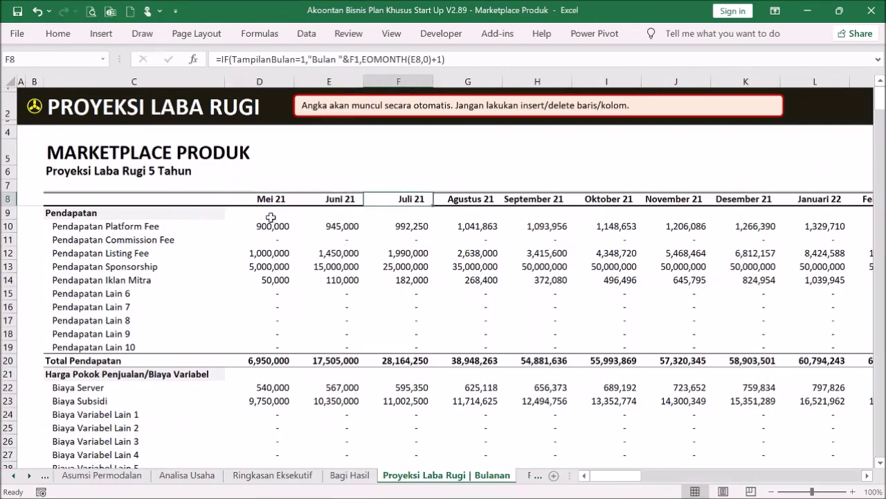
- Try entering Tanggal Awal Perhitungan Usaha as "1 Mei 2021" on Data Usaha and check the monthly Laba Rugi headings
{"action": "left_click", "coordinate": [33, 115]}
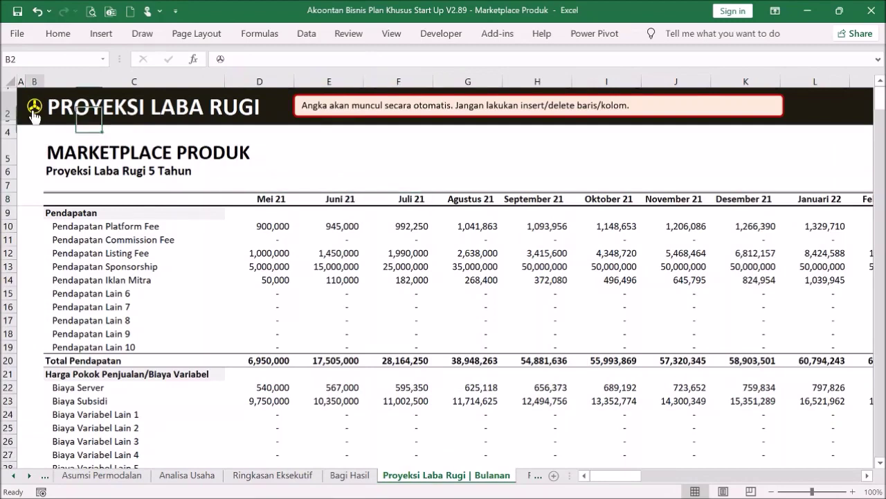
{"action": "left_click", "coordinate": [76, 146]}
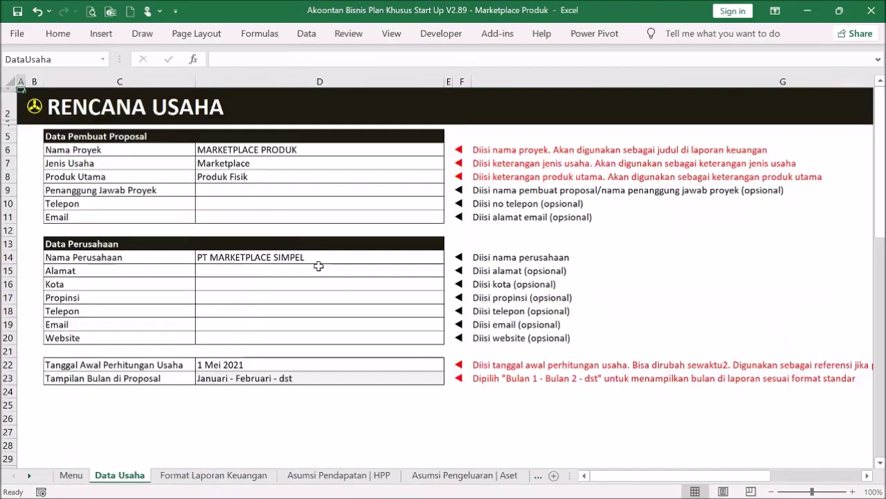
{"action": "left_click", "coordinate": [314, 365]}
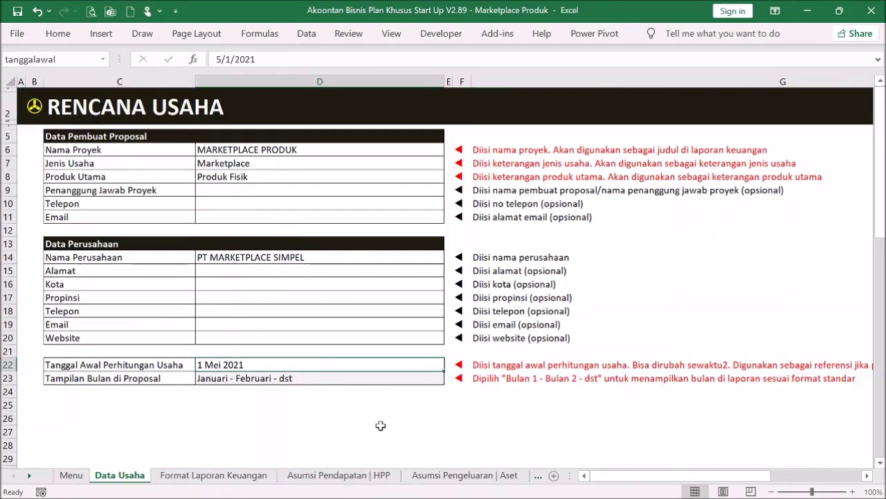
{"action": "type", "text": "1 Mei"}
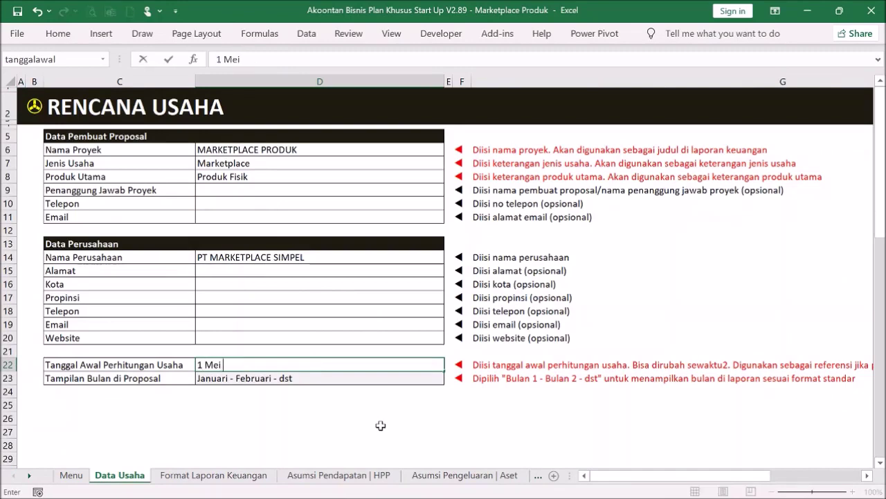
{"action": "type", "text": " 2021"}
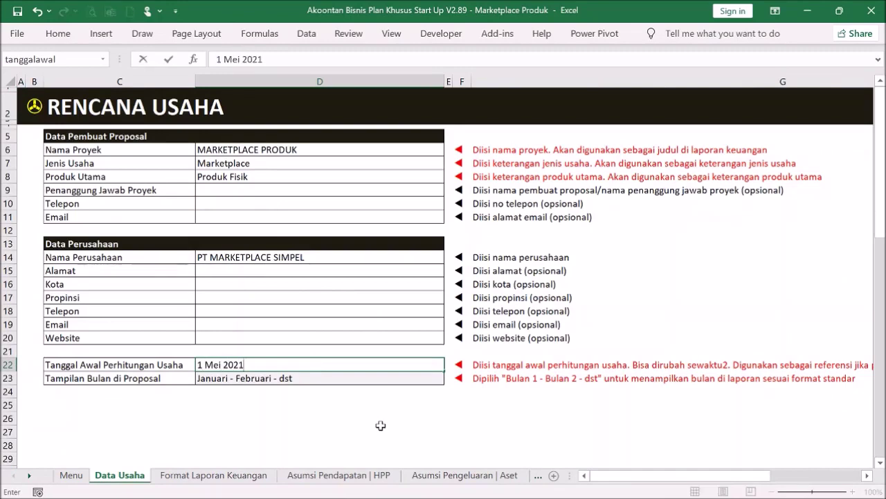
{"action": "key", "text": "Return"}
{"action": "left_click", "coordinate": [250, 366]}
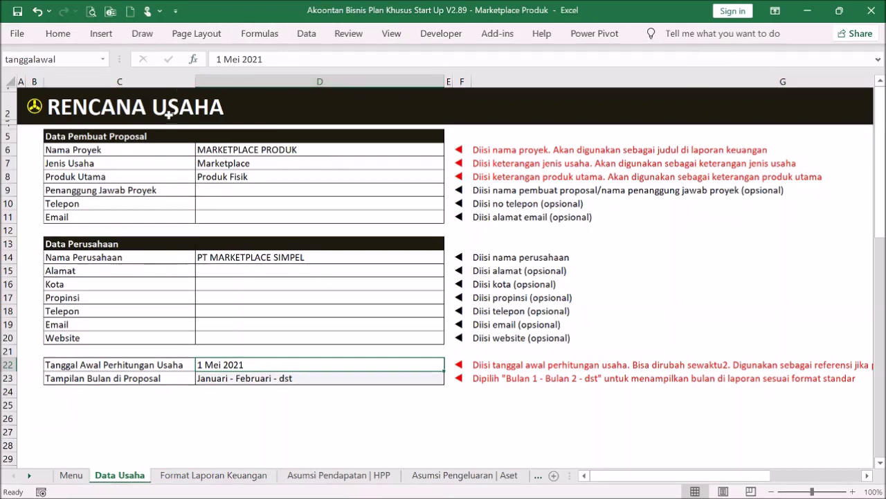
{"action": "left_click", "coordinate": [34, 109]}
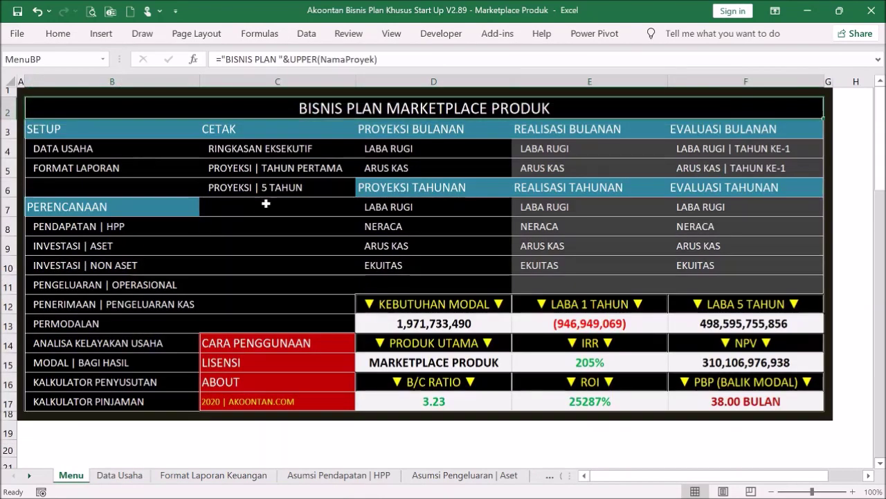
{"action": "left_click", "coordinate": [360, 152]}
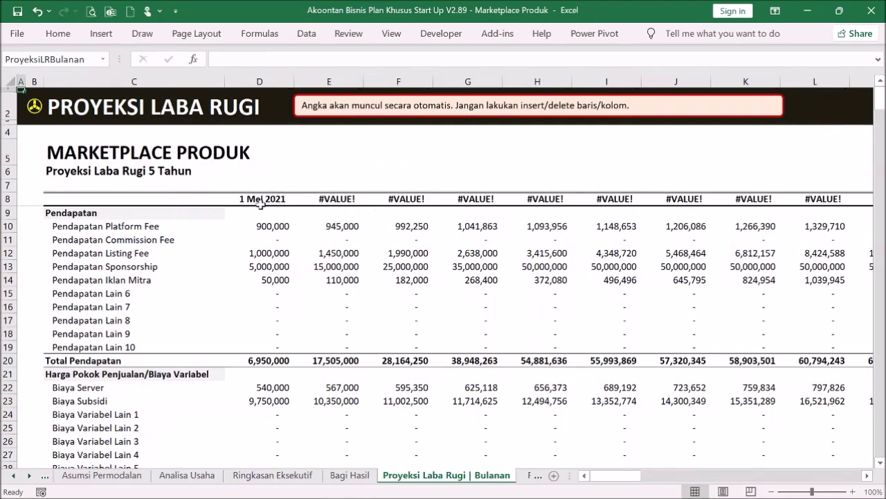
- Re-enter Tanggal Awal Perhitungan Usaha as "1 may 21" on Data Usaha and recheck the monthly Laba Rugi headings
{"action": "left_click", "coordinate": [39, 108]}
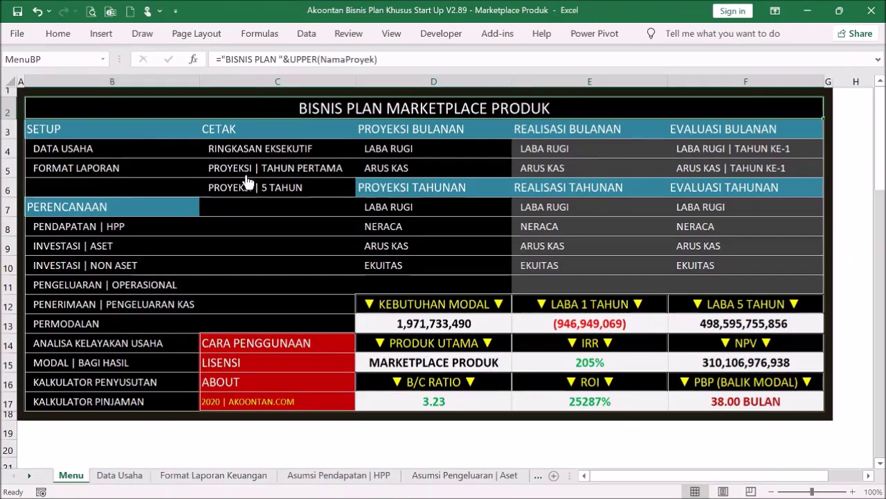
{"action": "left_click", "coordinate": [83, 151]}
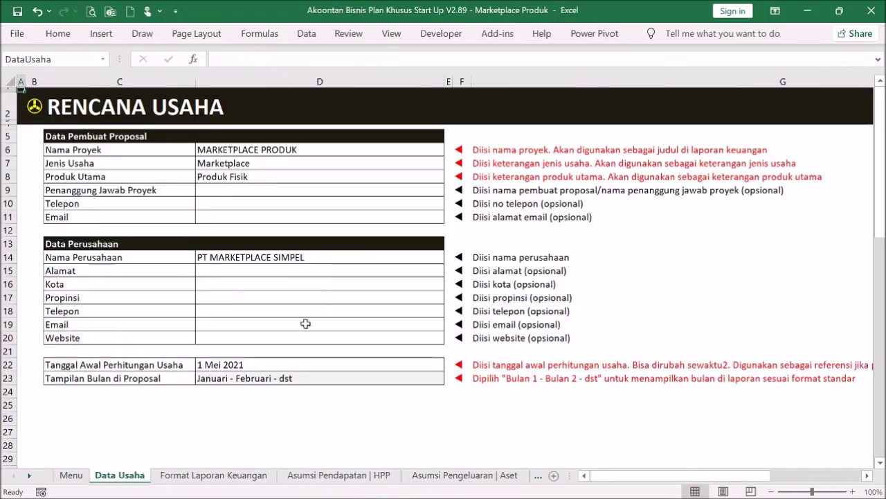
{"action": "left_click", "coordinate": [292, 364]}
{"action": "type", "text": "1 may"}
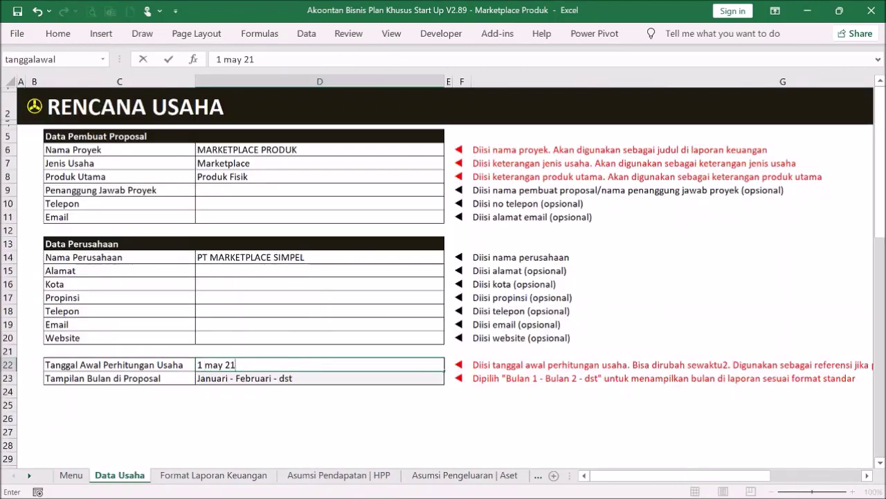
{"action": "key", "text": "Return"}
{"action": "left_click", "coordinate": [249, 362]}
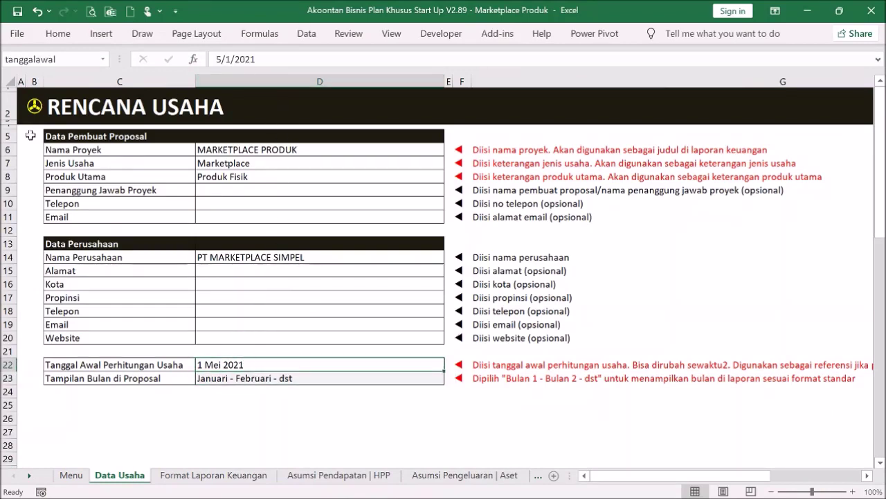
{"action": "left_click", "coordinate": [32, 109]}
{"action": "left_click", "coordinate": [374, 153]}
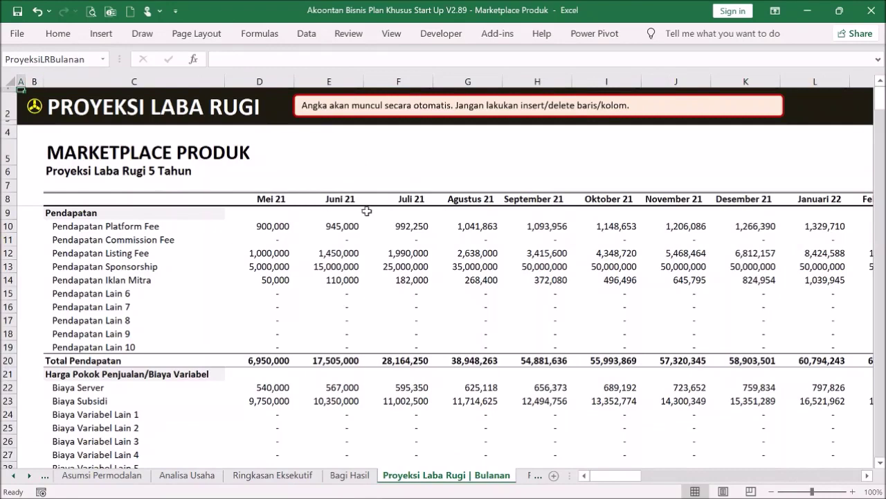
- Go back to the Data Usaha sheet and set Tampilan Bulan di Proposal to "Bulan 1 - Bulan 2 - dst"
{"action": "left_click", "coordinate": [36, 110]}
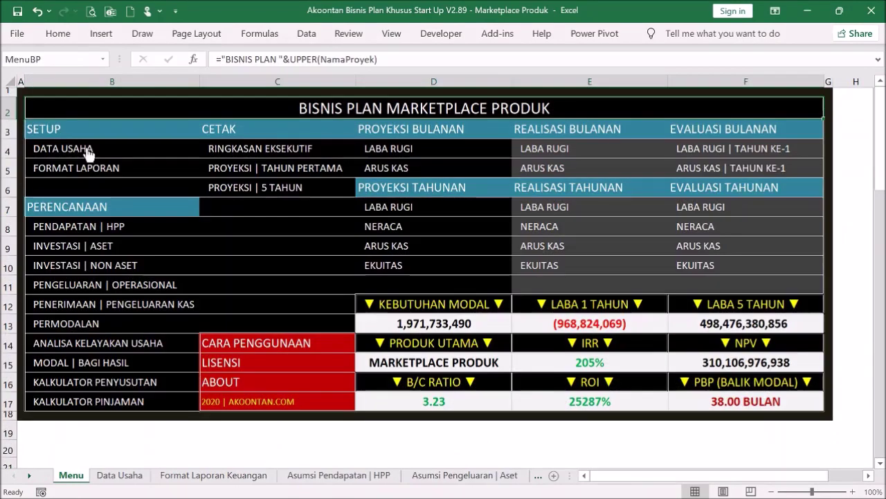
{"action": "left_click", "coordinate": [78, 149]}
{"action": "left_click", "coordinate": [344, 378]}
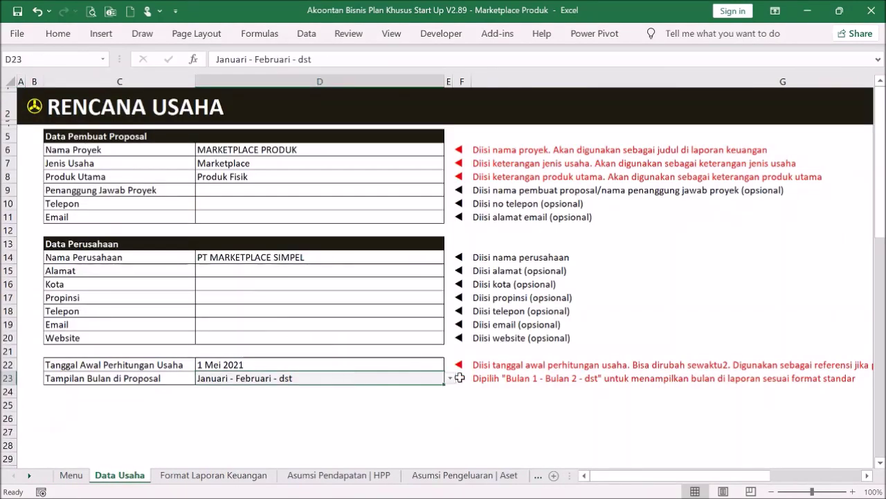
{"action": "left_click", "coordinate": [451, 378]}
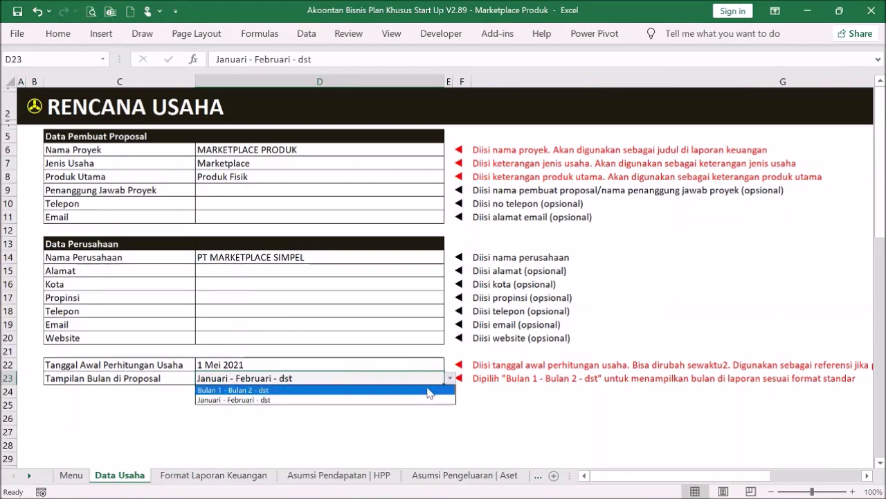
{"action": "left_click", "coordinate": [430, 390]}
- Review the Data Usaha settings and the monthly Laba Rugi projection, returning to the main menu
{"action": "left_click", "coordinate": [33, 108]}
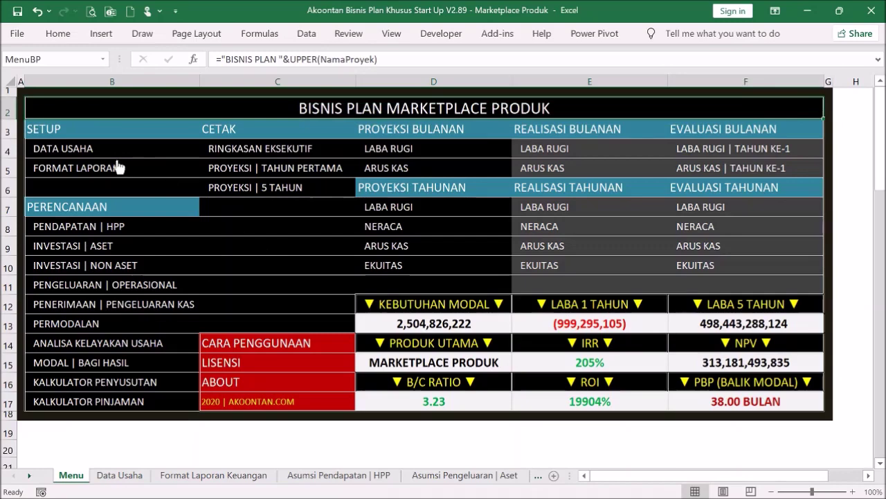
{"action": "left_click", "coordinate": [93, 147]}
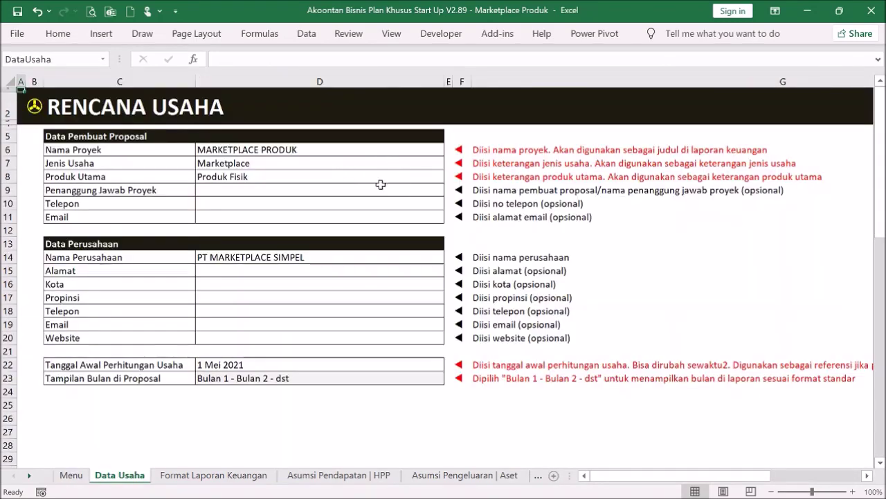
{"action": "left_click", "coordinate": [32, 106]}
{"action": "left_click", "coordinate": [461, 148]}
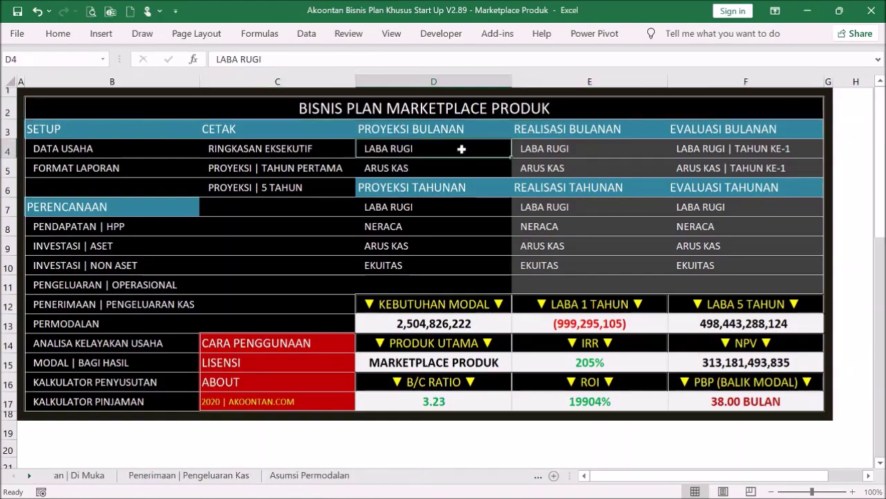
{"action": "left_click", "coordinate": [31, 110]}
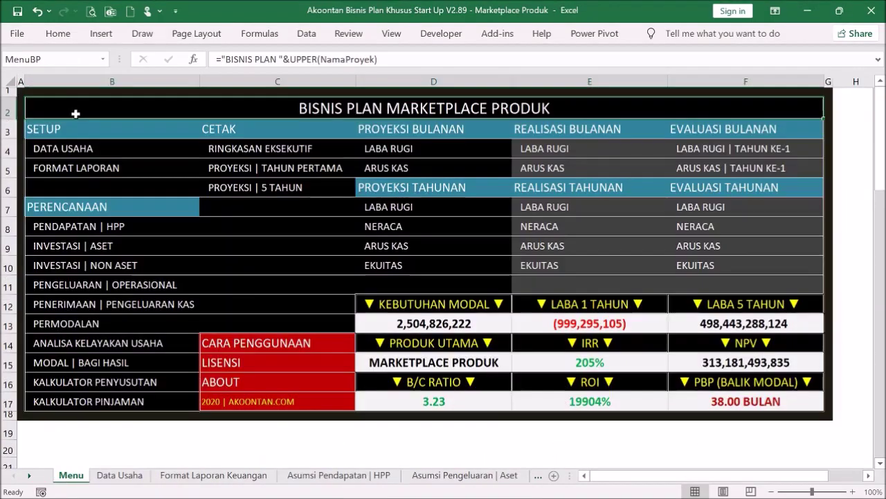
- Open the Format Laporan Keuangan sheet and skim through its Neraca and Laba Rugi account categories
{"action": "left_click", "coordinate": [72, 168]}
{"action": "scroll", "coordinate": [194, 246], "scroll_direction": "up", "scroll_amount": 14}
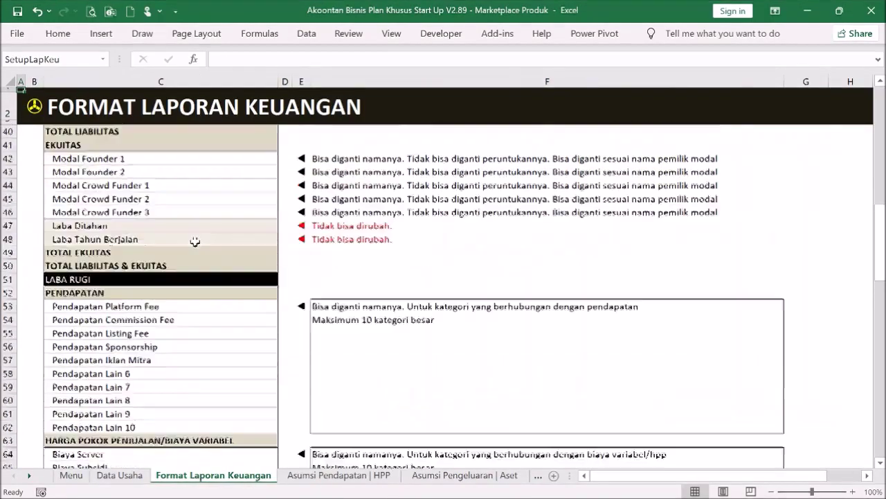
{"action": "scroll", "coordinate": [194, 248], "scroll_direction": "down", "scroll_amount": 13}
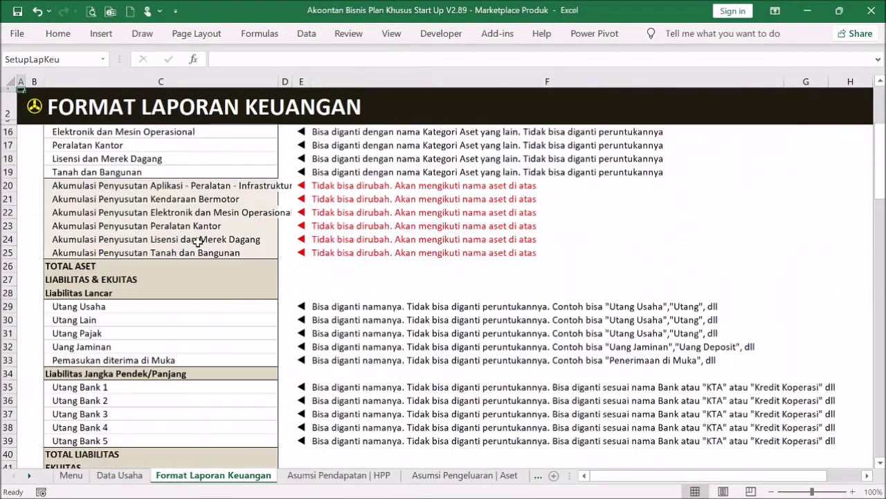
{"action": "scroll", "coordinate": [199, 241], "scroll_direction": "up", "scroll_amount": 4}
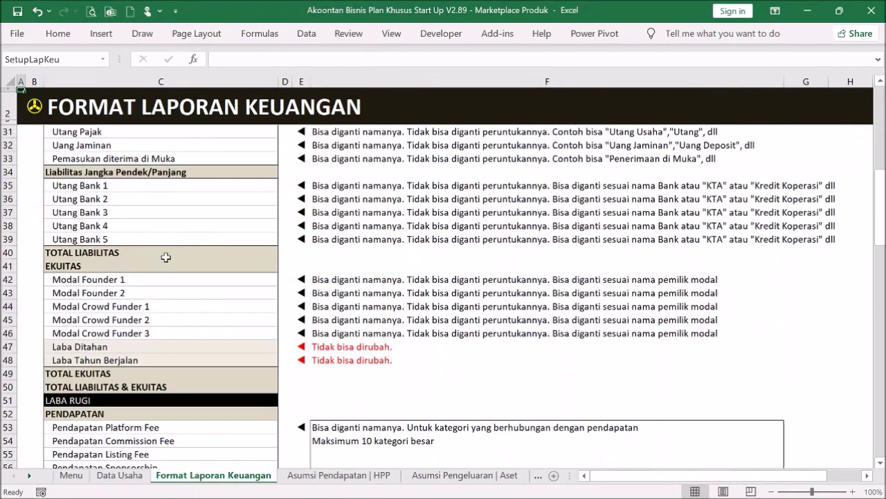
{"action": "scroll", "coordinate": [159, 262], "scroll_direction": "up", "scroll_amount": 9}
- Examine the asset, liability, equity and income category names and the notes on which ones can be renamed
{"action": "left_click_drag", "start_coordinate": [187, 177], "coordinate": [188, 230]}
{"action": "scroll", "coordinate": [190, 229], "scroll_direction": "down", "scroll_amount": 2}
{"action": "left_click_drag", "start_coordinate": [203, 188], "coordinate": [173, 300]}
{"action": "scroll", "coordinate": [174, 273], "scroll_direction": "down", "scroll_amount": 3}
{"action": "scroll", "coordinate": [207, 264], "scroll_direction": "down", "scroll_amount": 3}
{"action": "left_click_drag", "start_coordinate": [188, 229], "coordinate": [186, 293]}
{"action": "scroll", "coordinate": [191, 266], "scroll_direction": "down", "scroll_amount": 2}
{"action": "scroll", "coordinate": [225, 253], "scroll_direction": "down", "scroll_amount": 4}
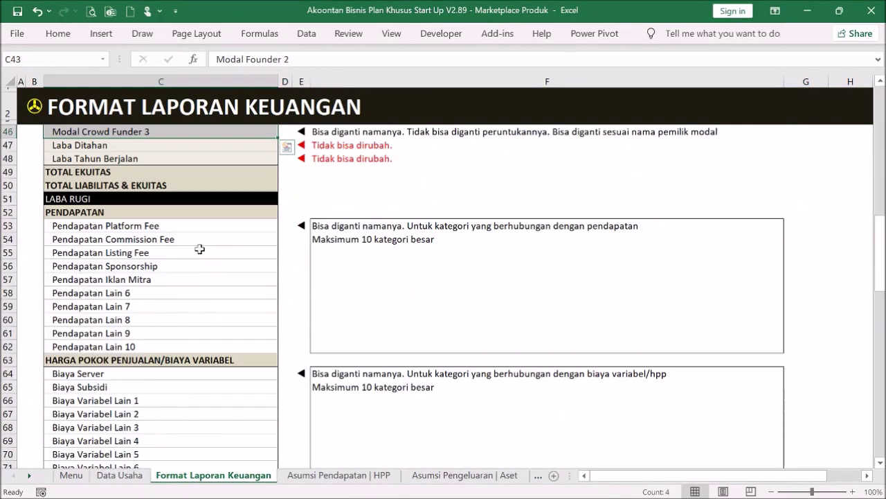
{"action": "scroll", "coordinate": [199, 248], "scroll_direction": "up", "scroll_amount": 14}
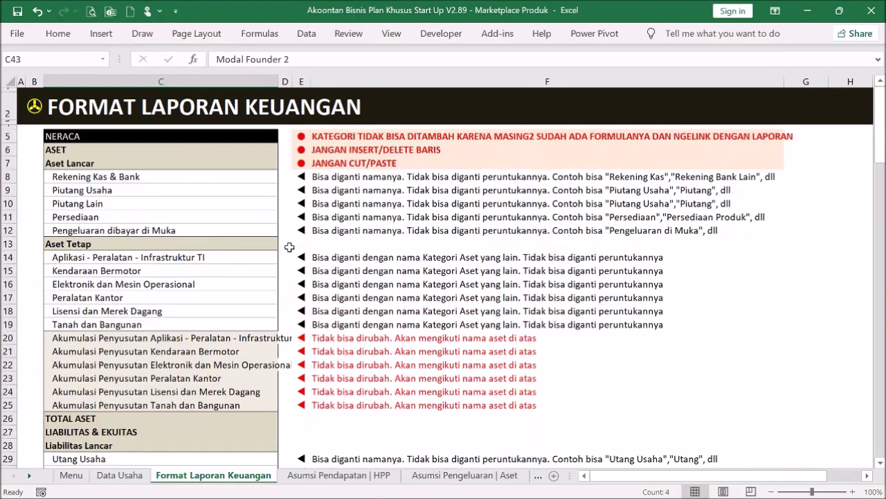
- Examine the Aset Tetap, Ekuitas and Pendapatan categories in the Format Laporan Keuangan sheet along with their renaming notes
{"action": "left_click", "coordinate": [312, 257]}
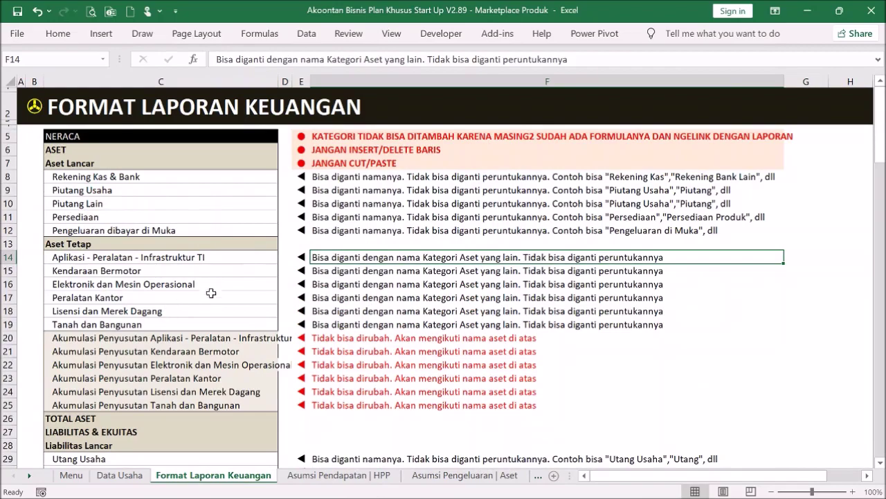
{"action": "scroll", "coordinate": [210, 266], "scroll_direction": "down", "scroll_amount": 2}
{"action": "scroll", "coordinate": [210, 266], "scroll_direction": "down", "scroll_amount": 10}
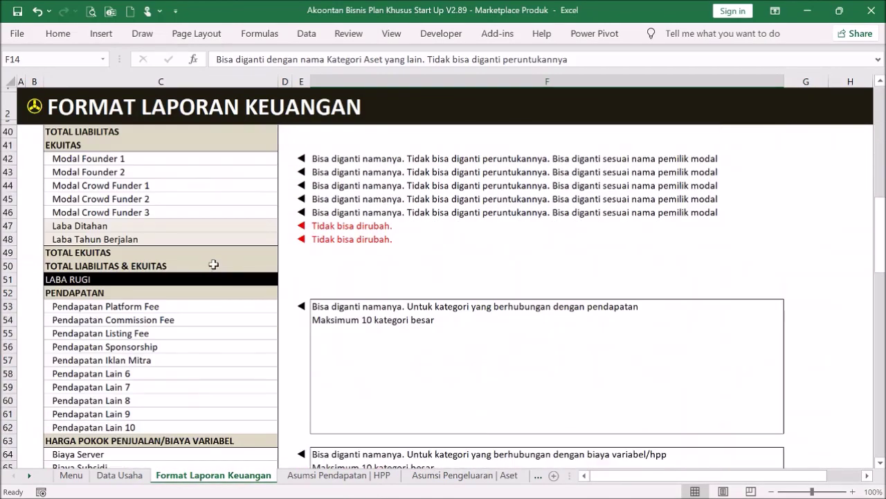
{"action": "scroll", "coordinate": [214, 264], "scroll_direction": "down", "scroll_amount": 1}
{"action": "left_click_drag", "start_coordinate": [181, 265], "coordinate": [198, 335]}
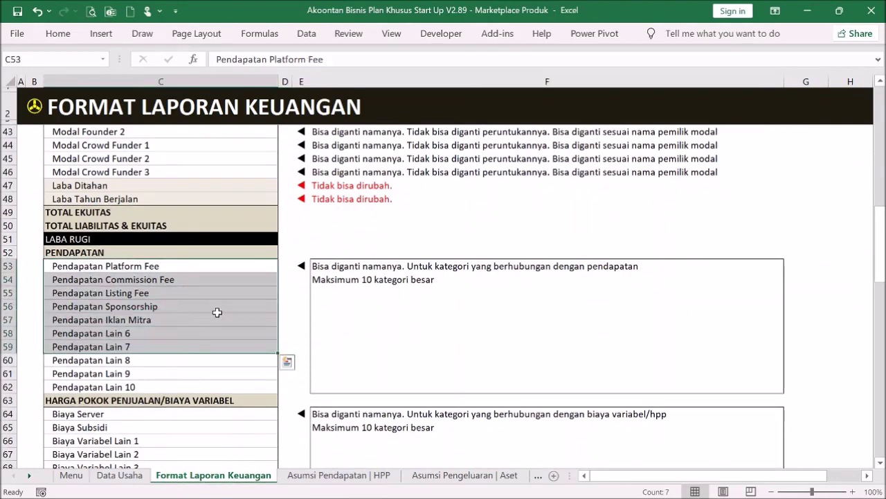
{"action": "scroll", "coordinate": [235, 286], "scroll_direction": "up", "scroll_amount": 7}
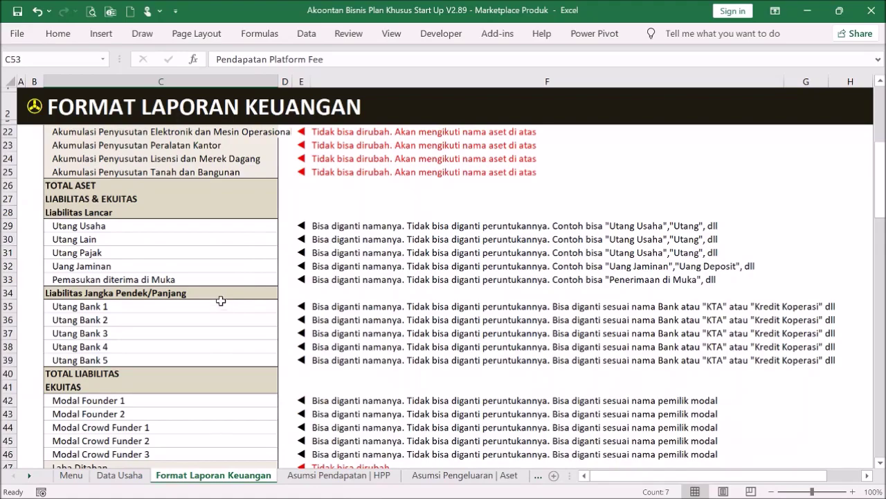
{"action": "scroll", "coordinate": [250, 294], "scroll_direction": "up", "scroll_amount": 6}
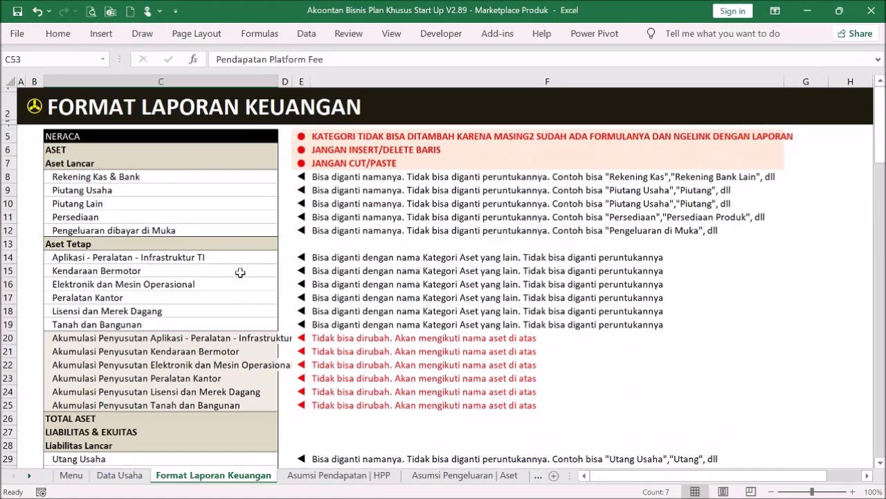
- Return to the main menu and check the Data Usaha sheet, ending back at the menu
{"action": "left_click", "coordinate": [36, 111]}
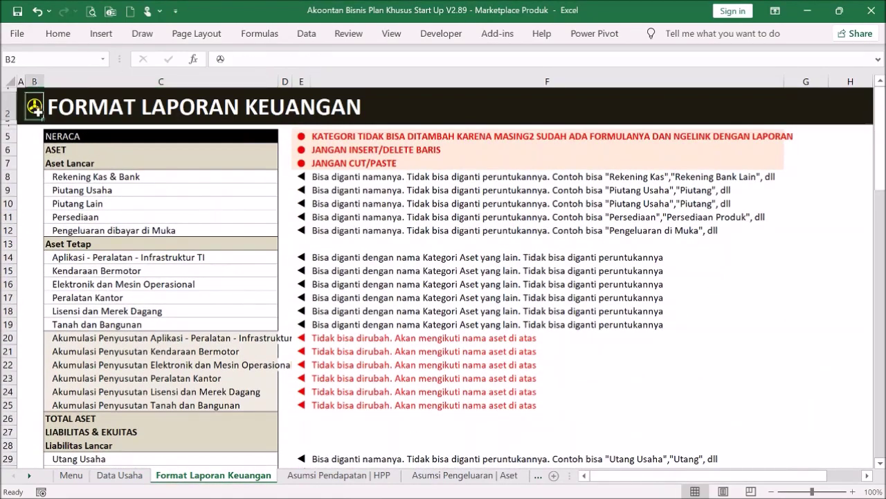
{"action": "left_click", "coordinate": [36, 108]}
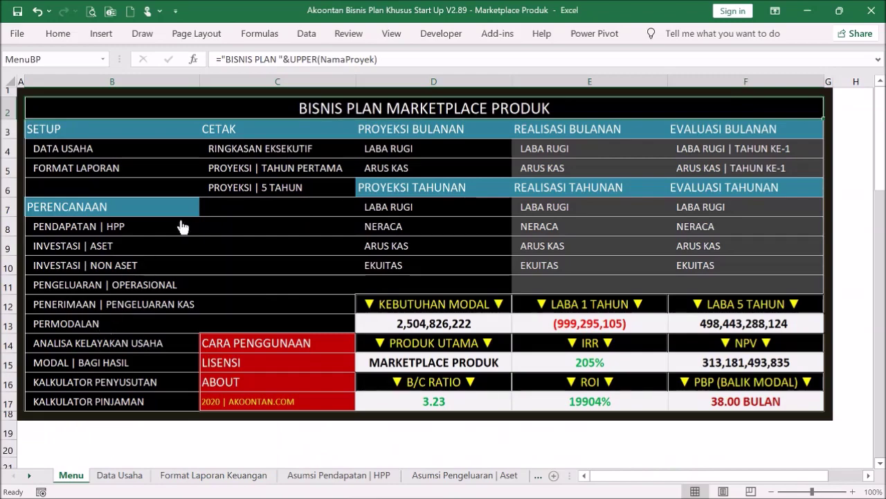
{"action": "left_click", "coordinate": [108, 150]}
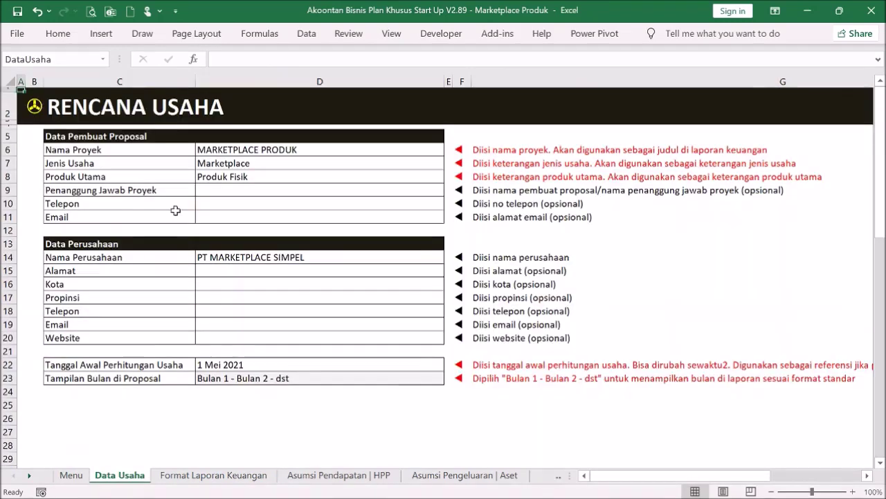
{"action": "left_click", "coordinate": [36, 109]}
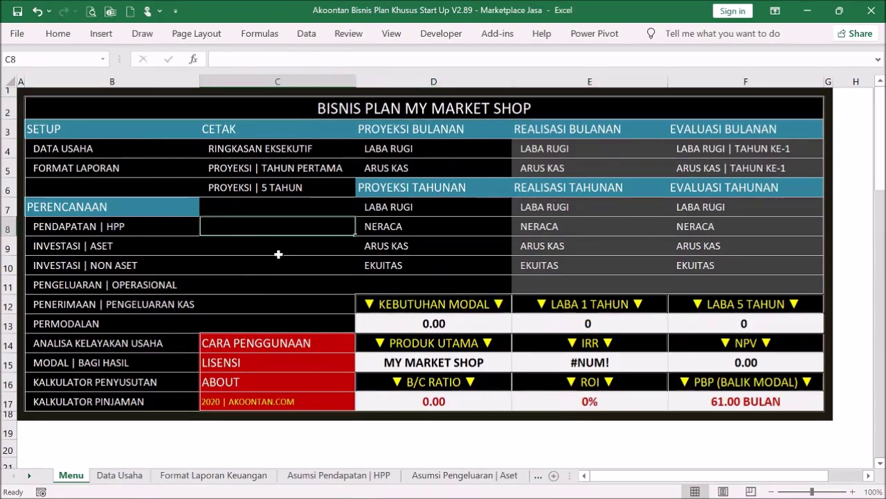
- Open the Pendapatan | HPP planning sheet and review its Pengunjung, Mitra, Transaksi, Pendapatan and Pengeluaran Variabel sections
{"action": "left_click", "coordinate": [277, 253]}
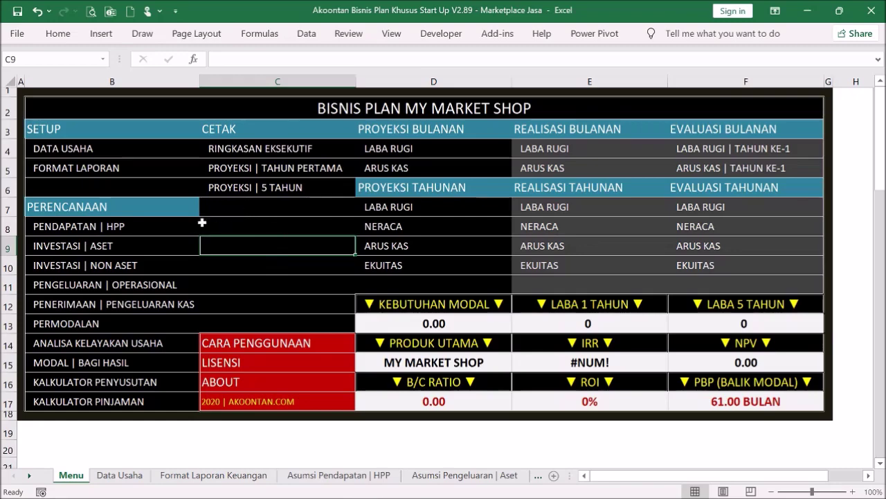
{"action": "left_click", "coordinate": [144, 225]}
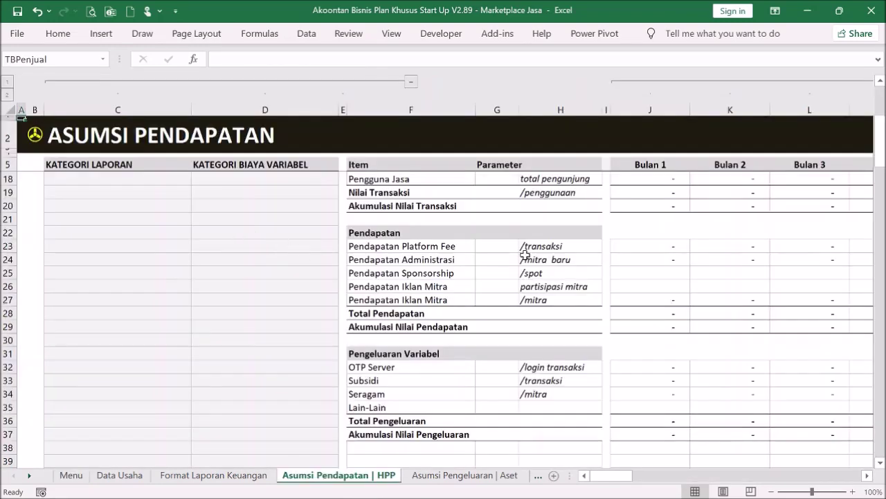
{"action": "scroll", "coordinate": [525, 255], "scroll_direction": "up", "scroll_amount": 4}
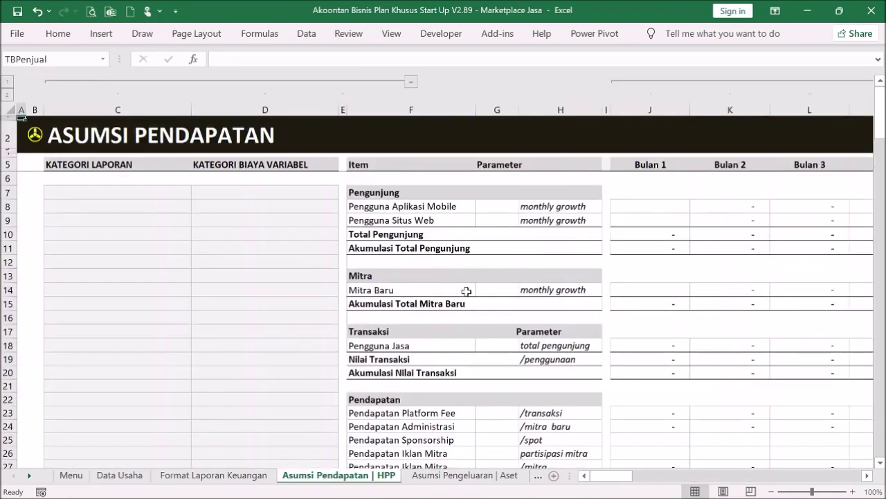
{"action": "scroll", "coordinate": [466, 291], "scroll_direction": "down", "scroll_amount": 4}
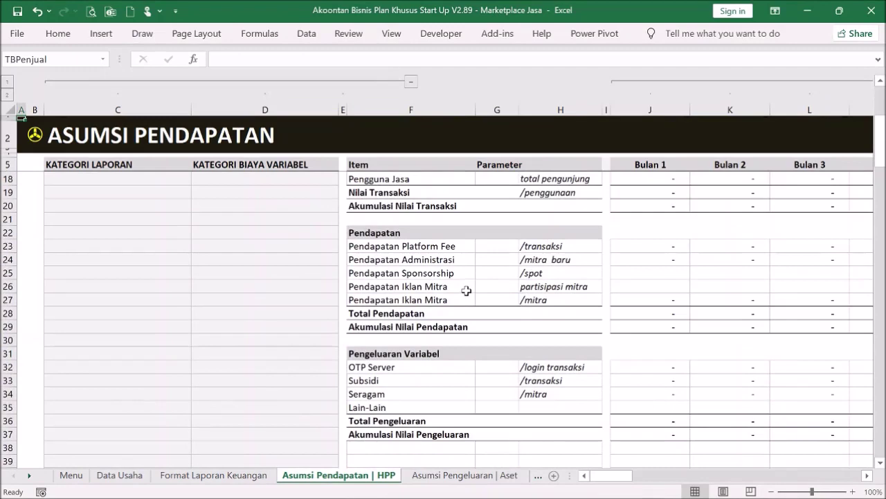
{"action": "scroll", "coordinate": [466, 291], "scroll_direction": "up", "scroll_amount": 4}
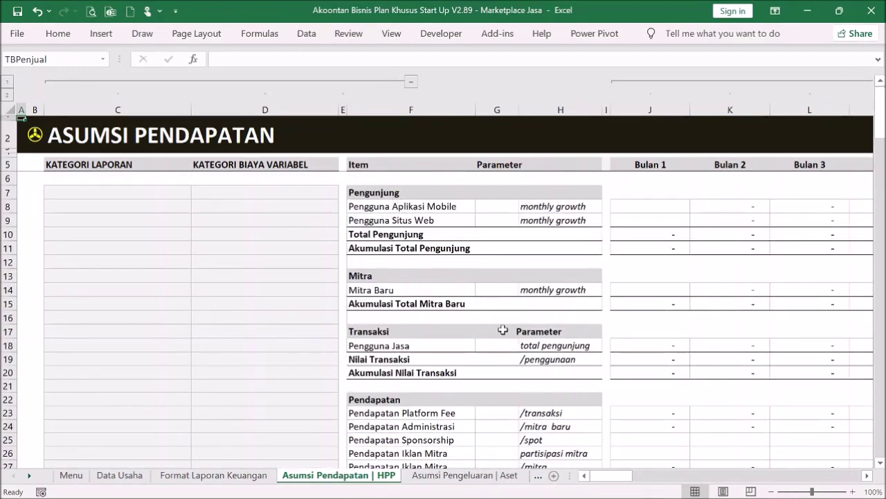
{"action": "scroll", "coordinate": [531, 309], "scroll_direction": "down", "scroll_amount": 6}
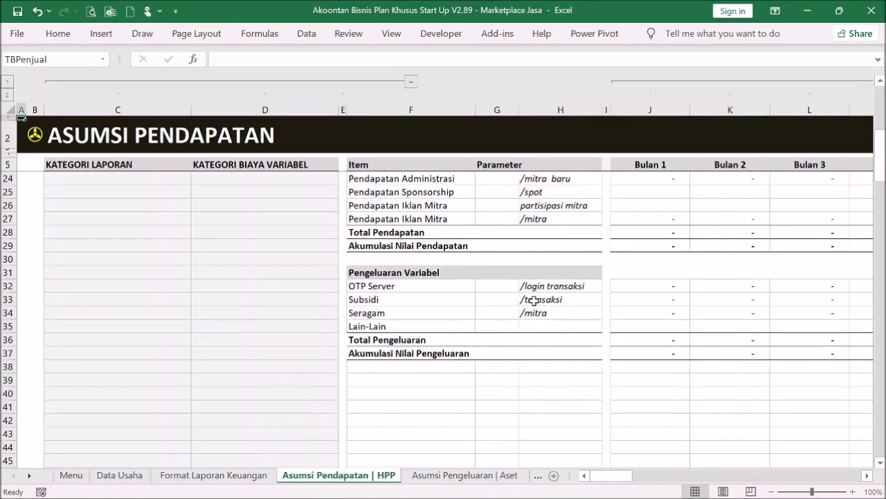
{"action": "scroll", "coordinate": [534, 300], "scroll_direction": "down", "scroll_amount": 1}
{"action": "scroll", "coordinate": [534, 300], "scroll_direction": "up", "scroll_amount": 7}
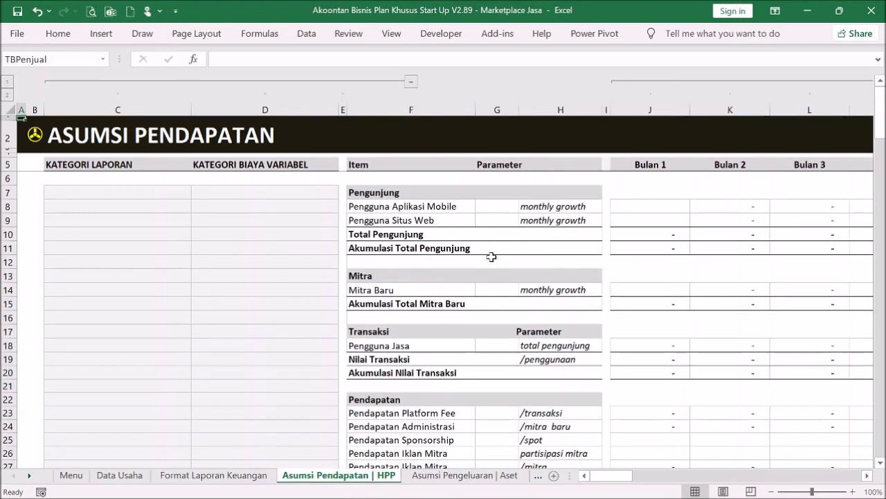
- Try inserting a blank row above Pengguna Situs Web in the Pengunjung section, and undo the insertion
{"action": "left_click", "coordinate": [12, 235]}
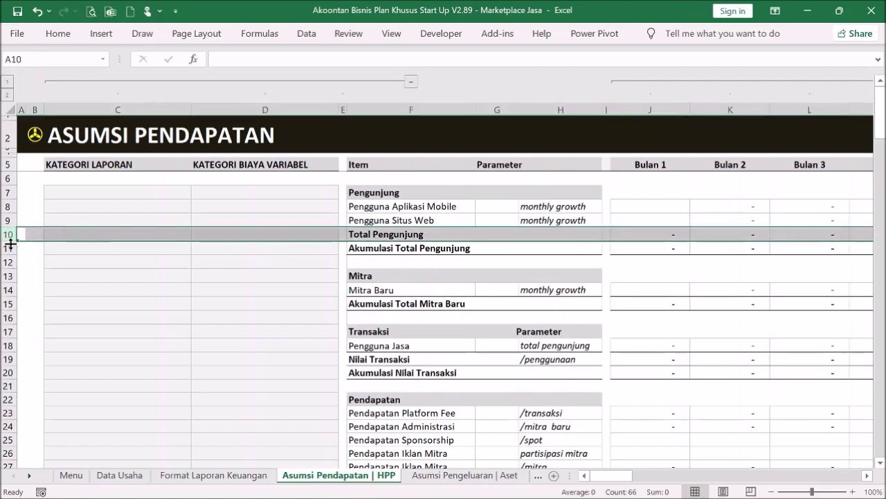
{"action": "left_click", "coordinate": [10, 247]}
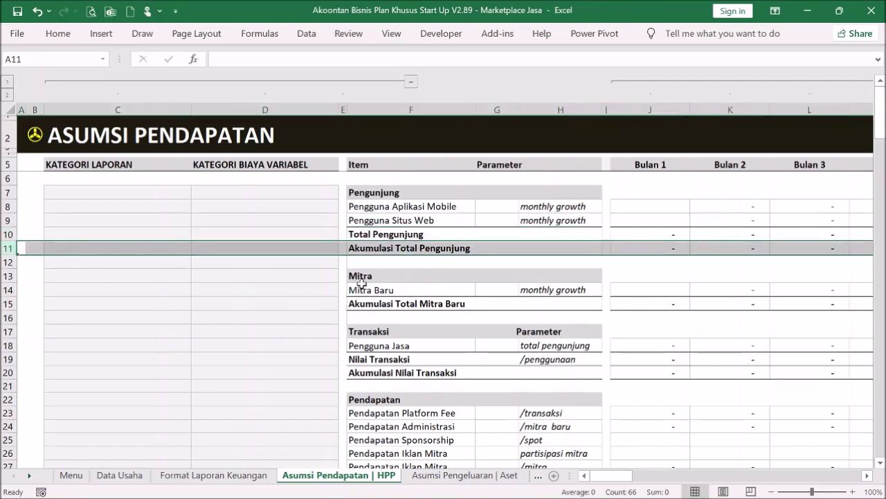
{"action": "left_click", "coordinate": [6, 220]}
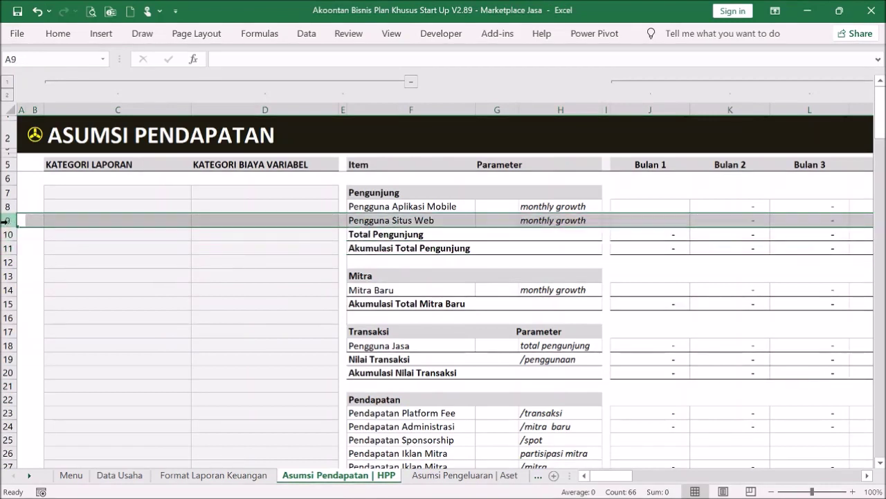
{"action": "right_click", "coordinate": [5, 221]}
{"action": "left_click", "coordinate": [60, 334]}
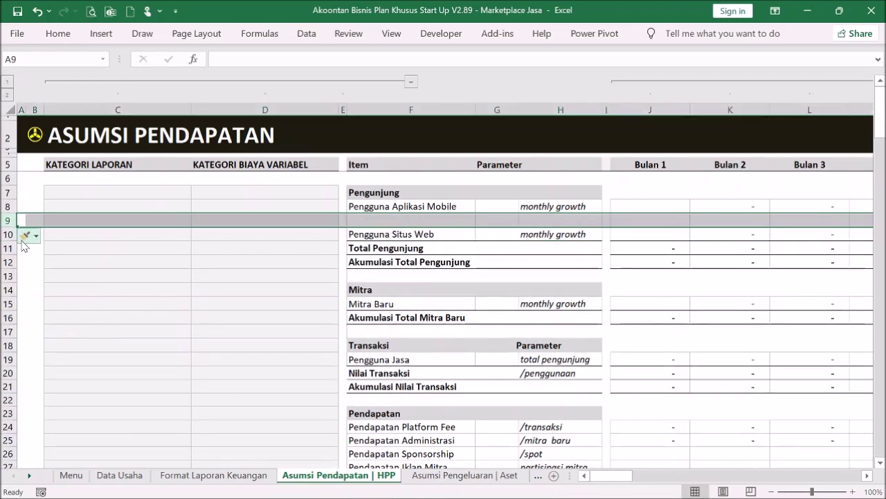
{"action": "key", "text": "ctrl+z"}
{"action": "left_click", "coordinate": [270, 274]}
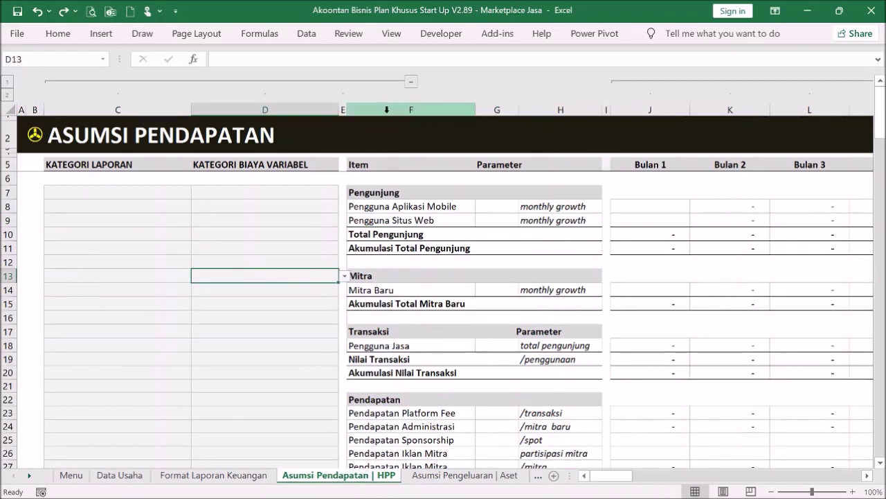
- Examine the Item and Parameter columns and the monthly growth formula for Pengguna Aplikasi Mobile under Bulan 2
{"action": "left_click", "coordinate": [629, 164]}
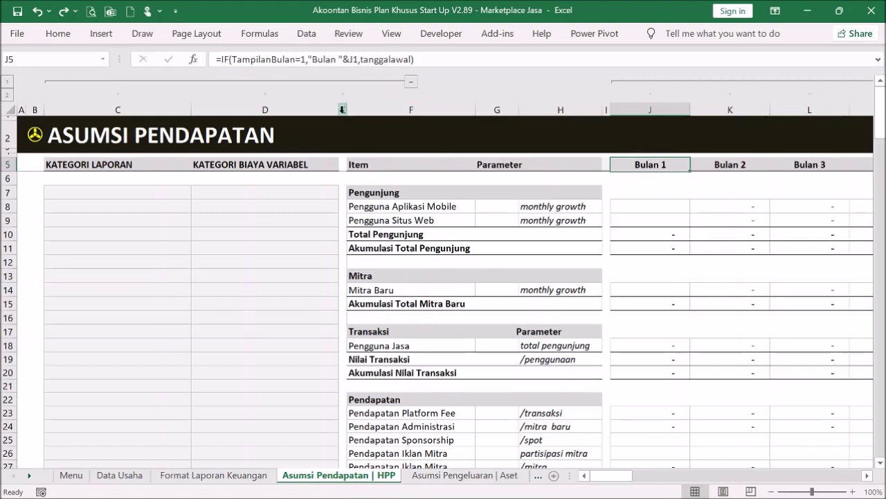
{"action": "left_click_drag", "start_coordinate": [343, 108], "coordinate": [607, 169]}
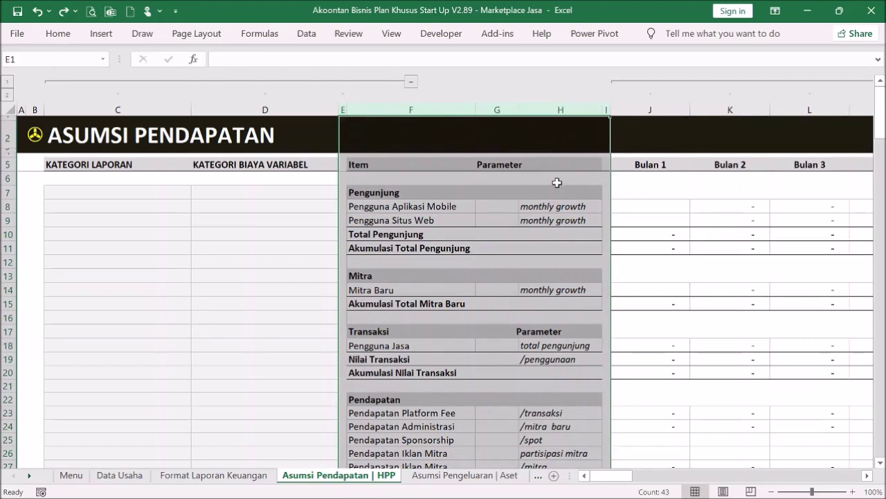
{"action": "left_click", "coordinate": [557, 182]}
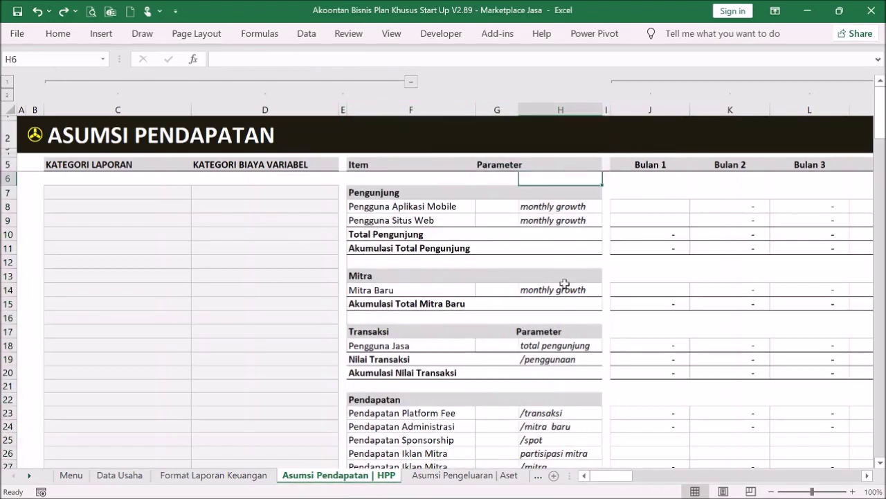
{"action": "left_click", "coordinate": [520, 207]}
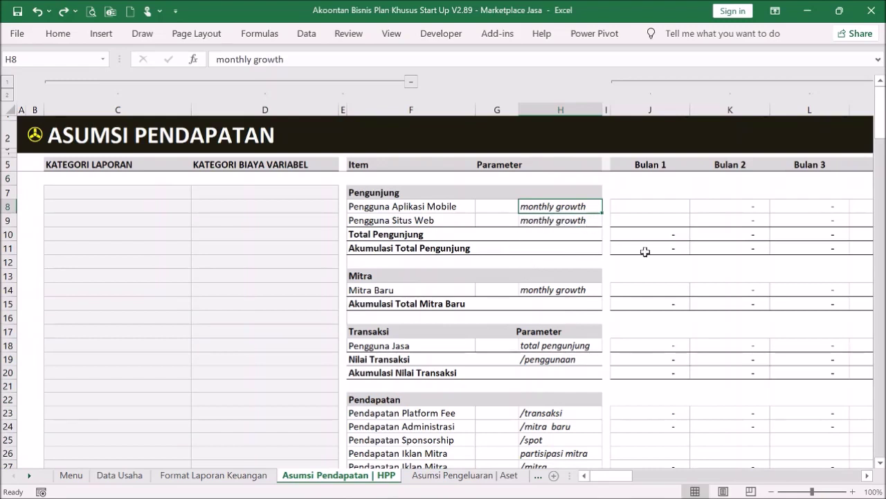
{"action": "left_click", "coordinate": [675, 221]}
{"action": "left_click", "coordinate": [713, 208]}
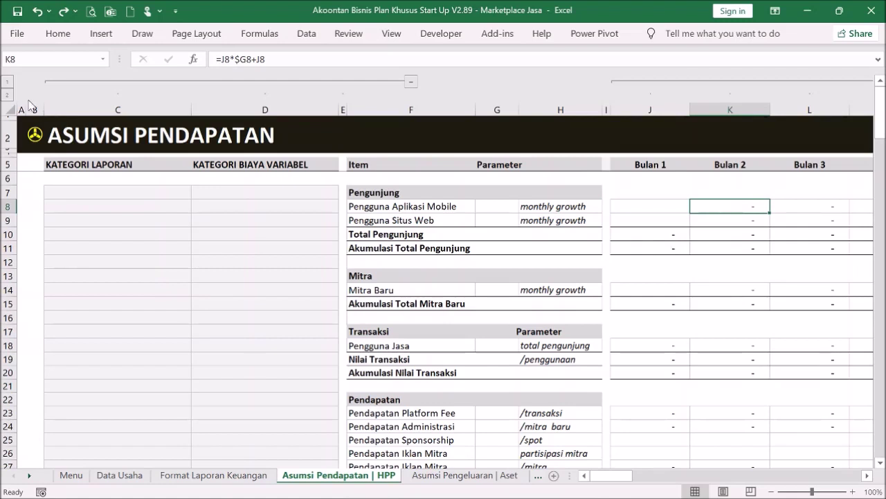
- Collapse the grouped columns to view the yearly totals, and expand them again to the monthly detail
{"action": "left_click", "coordinate": [7, 82]}
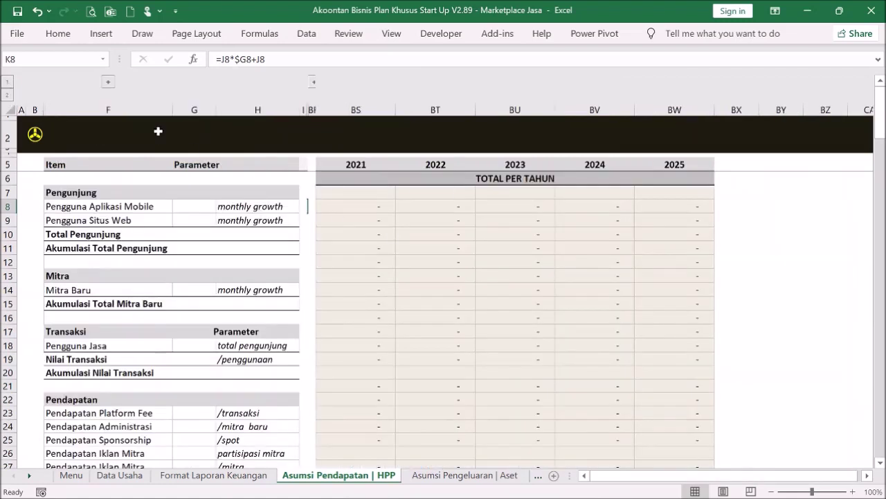
{"action": "left_click", "coordinate": [195, 210]}
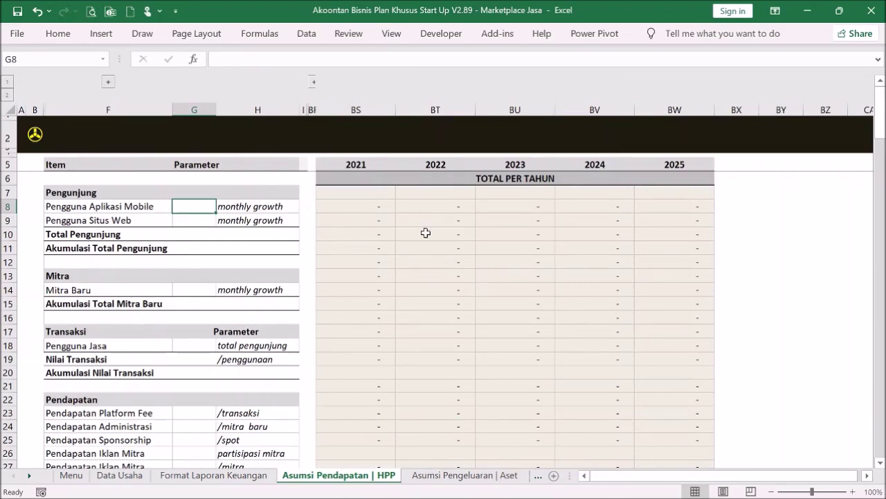
{"action": "scroll", "coordinate": [444, 263], "scroll_direction": "down", "scroll_amount": 4}
{"action": "scroll", "coordinate": [437, 267], "scroll_direction": "up", "scroll_amount": 4}
{"action": "left_click", "coordinate": [8, 95]}
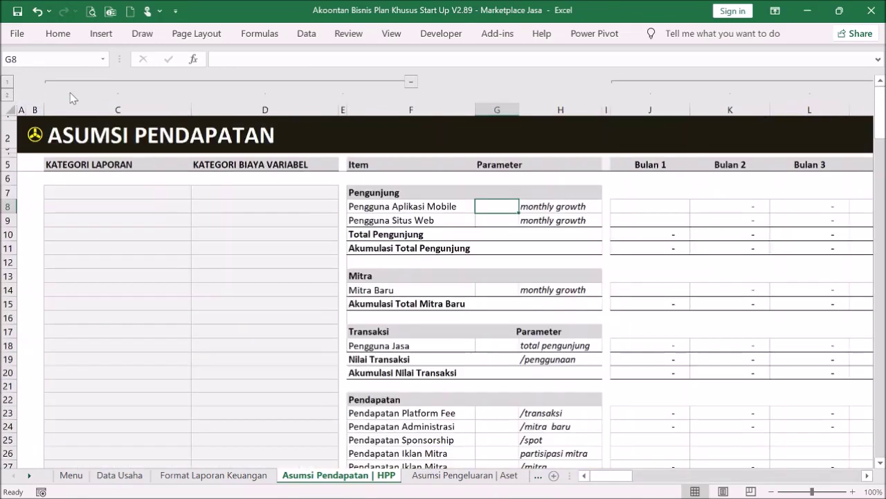
{"action": "left_click", "coordinate": [8, 82]}
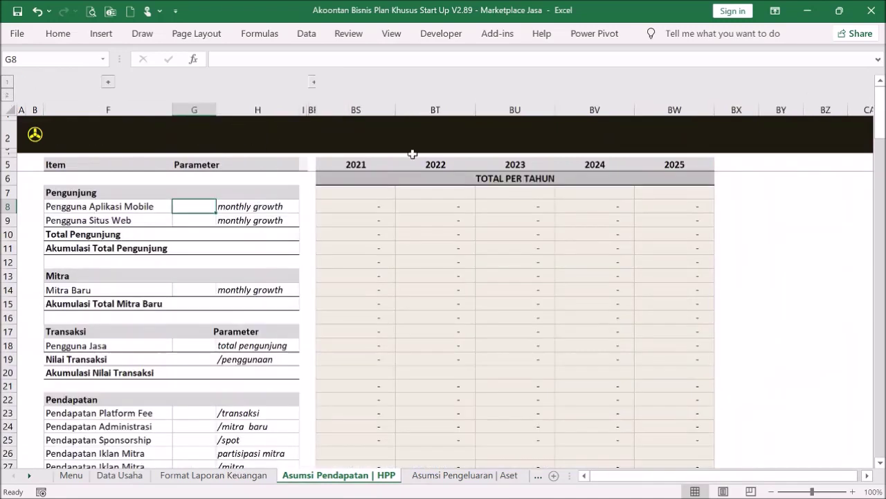
{"action": "left_click", "coordinate": [8, 95]}
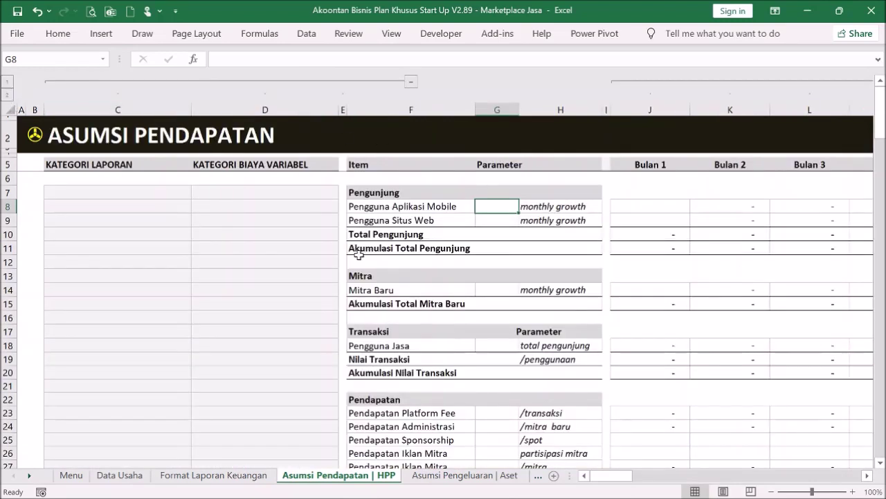
- Examine the Kategori Laporan and Kategori Biaya Variabel columns beside the income assumption items
{"action": "left_click", "coordinate": [169, 261]}
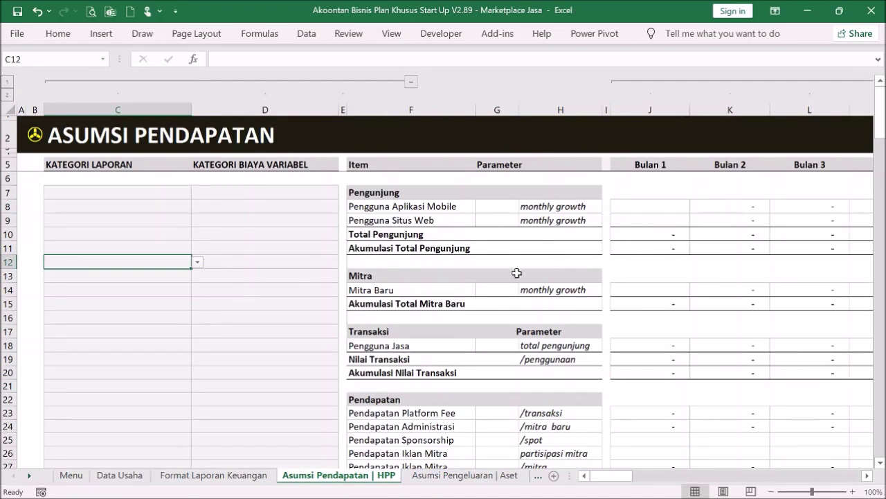
{"action": "left_click", "coordinate": [153, 198]}
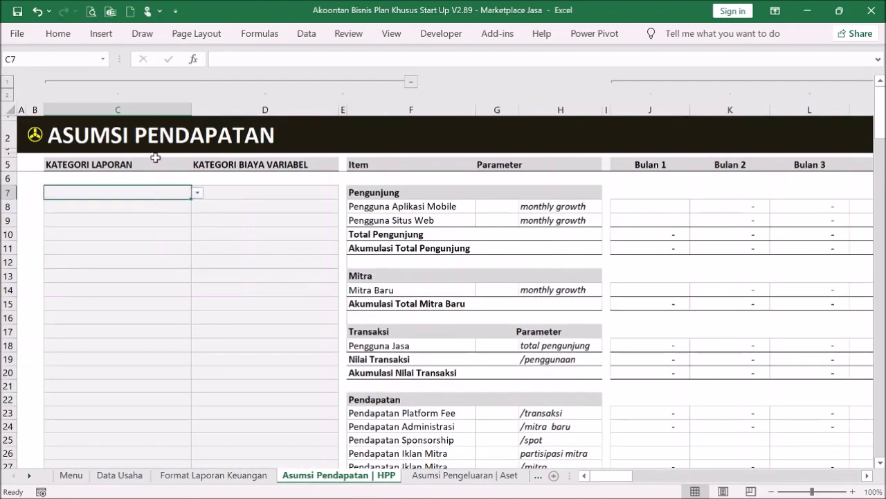
{"action": "left_click", "coordinate": [149, 104]}
{"action": "left_click", "coordinate": [144, 194]}
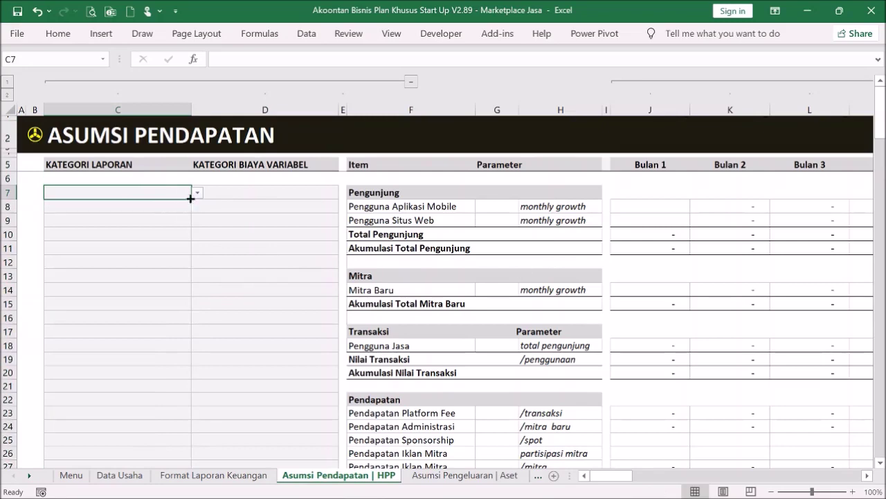
{"action": "left_click", "coordinate": [263, 110]}
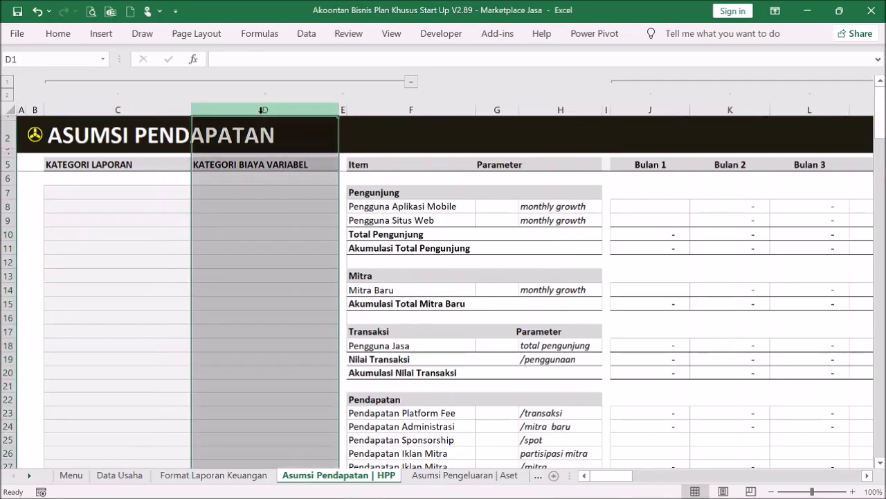
- View the Proyeksi Laba Rugi and Penerimaan | Pengeluaran Kas reports, and return to the category columns of the Asumsi Pendapatan sheet
{"action": "left_click", "coordinate": [269, 190]}
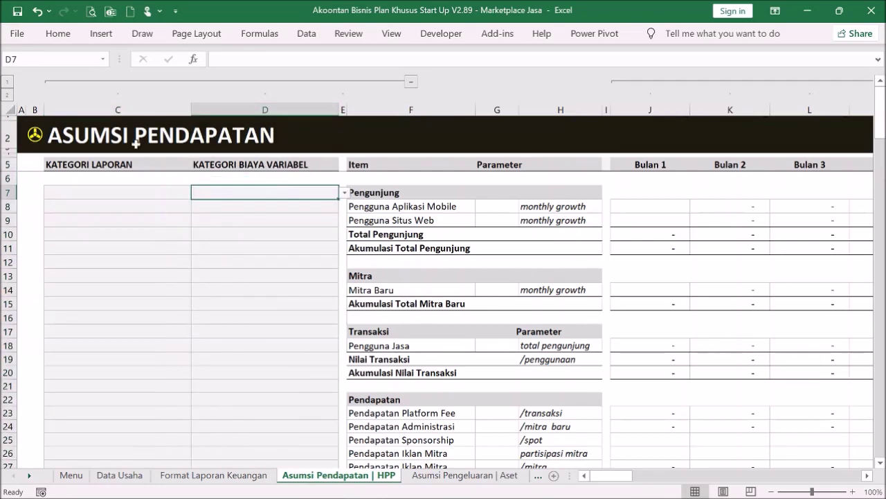
{"action": "left_click", "coordinate": [36, 138]}
{"action": "left_click", "coordinate": [410, 158]}
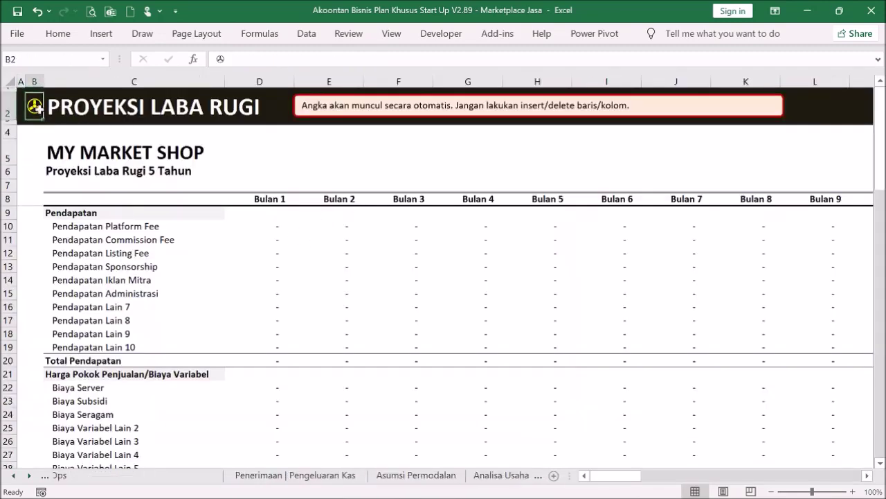
{"action": "left_click", "coordinate": [38, 111]}
{"action": "left_click", "coordinate": [125, 315]}
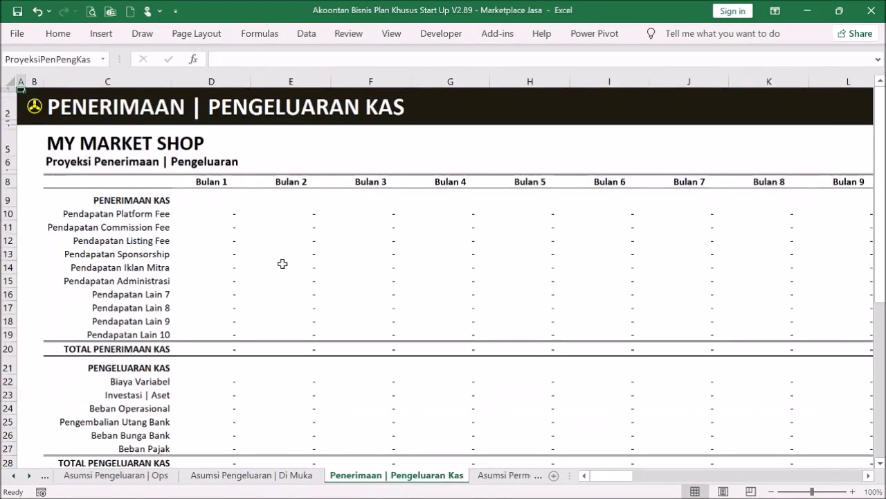
{"action": "left_click", "coordinate": [35, 106]}
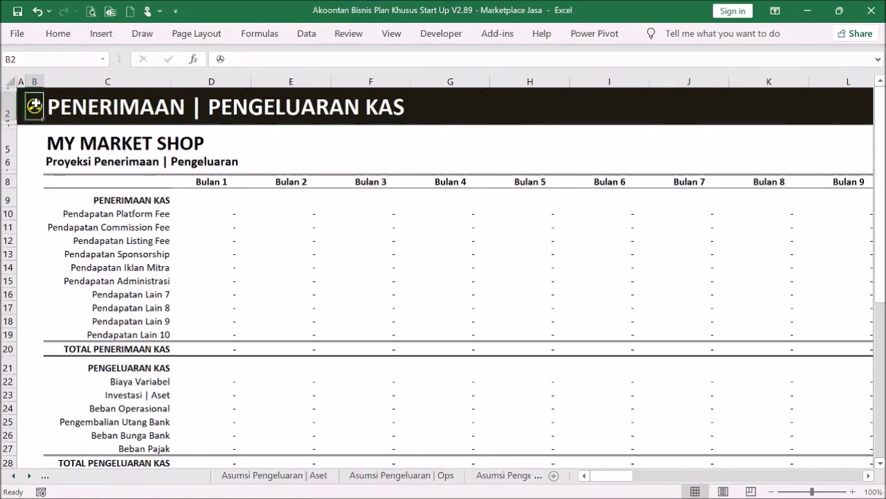
{"action": "left_click", "coordinate": [82, 177]}
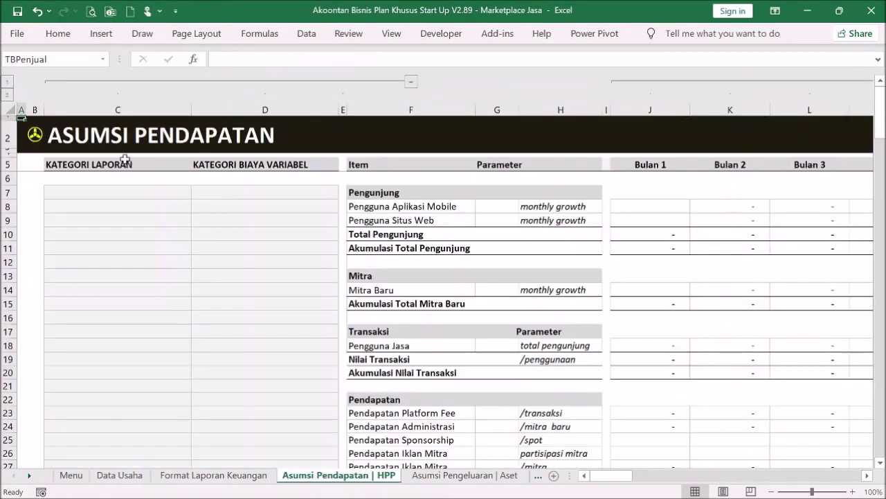
{"action": "left_click_drag", "start_coordinate": [113, 109], "coordinate": [236, 122]}
{"action": "left_click", "coordinate": [279, 246]}
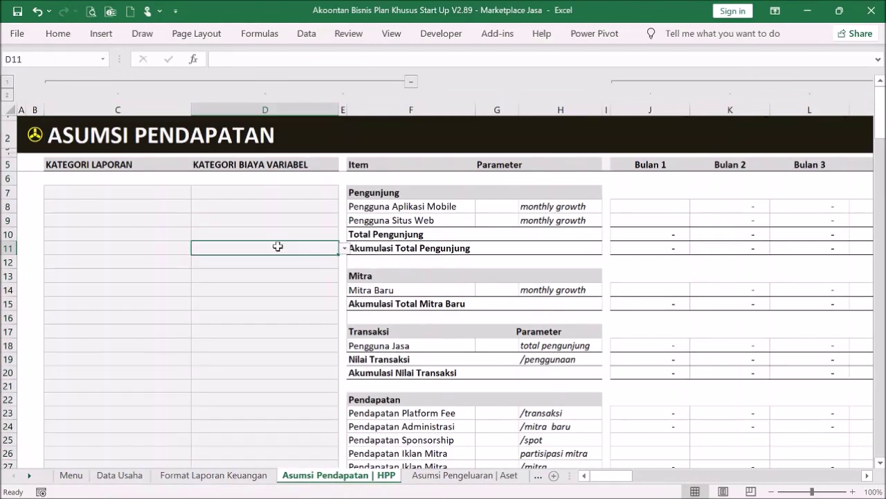
{"action": "left_click", "coordinate": [293, 274]}
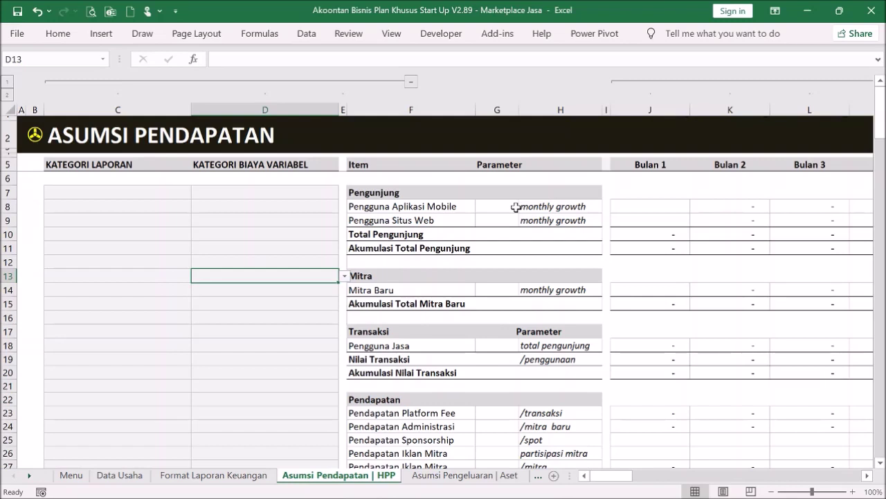
- Set the monthly growth parameter to 10% for Pengguna Aplikasi Mobile and 5% for Pengguna Situs Web
{"action": "left_click", "coordinate": [486, 207]}
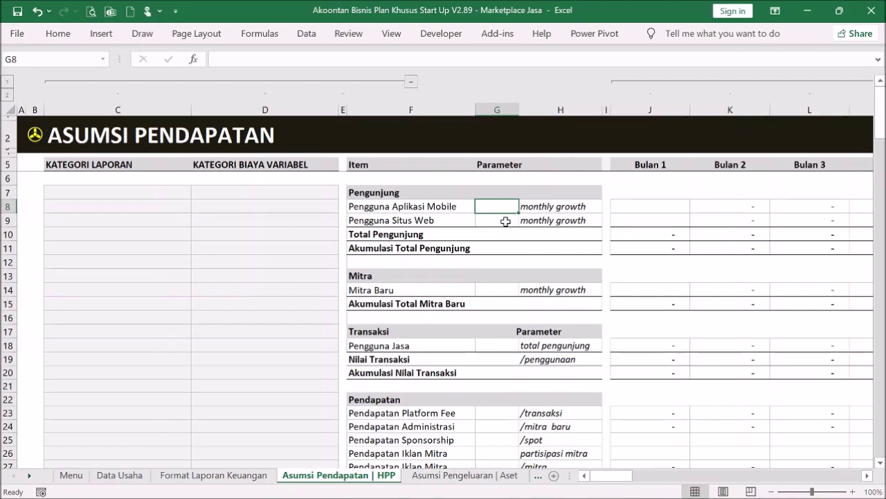
{"action": "type", "text": "10"}
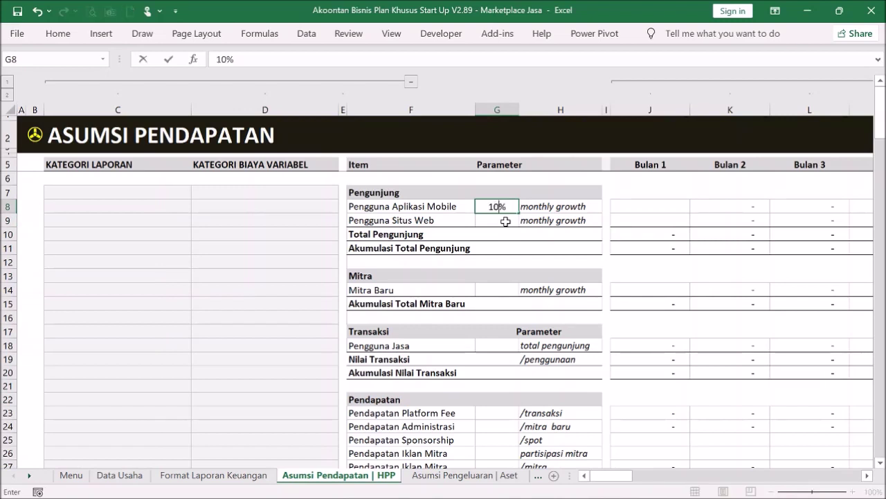
{"action": "key", "text": "Return"}
{"action": "type", "text": "5"}
{"action": "key", "text": "Return"}
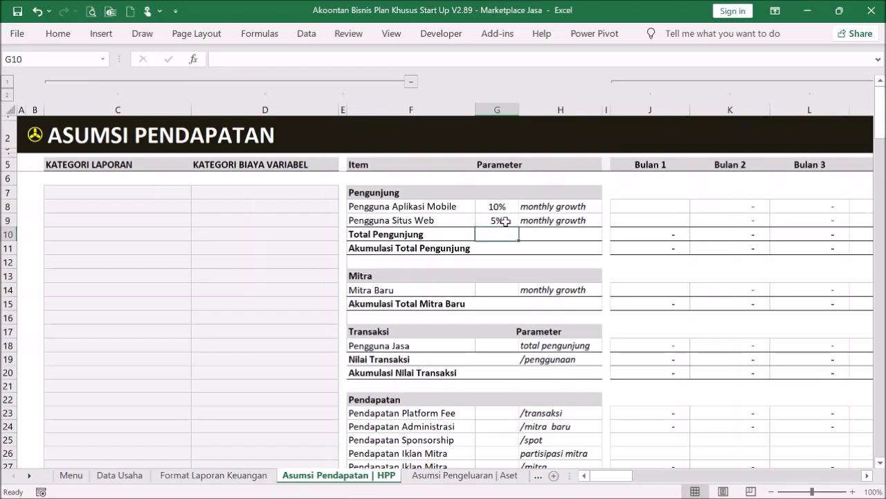
- Enter 3000 visitors under Bulan 1 for both Pengguna Aplikasi Mobile and Pengguna Situs Web
{"action": "left_click", "coordinate": [667, 205]}
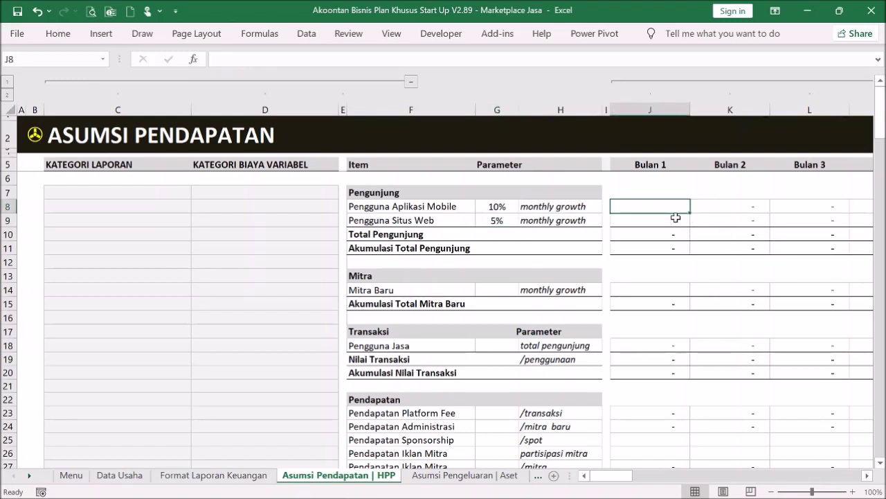
{"action": "type", "text": "3000"}
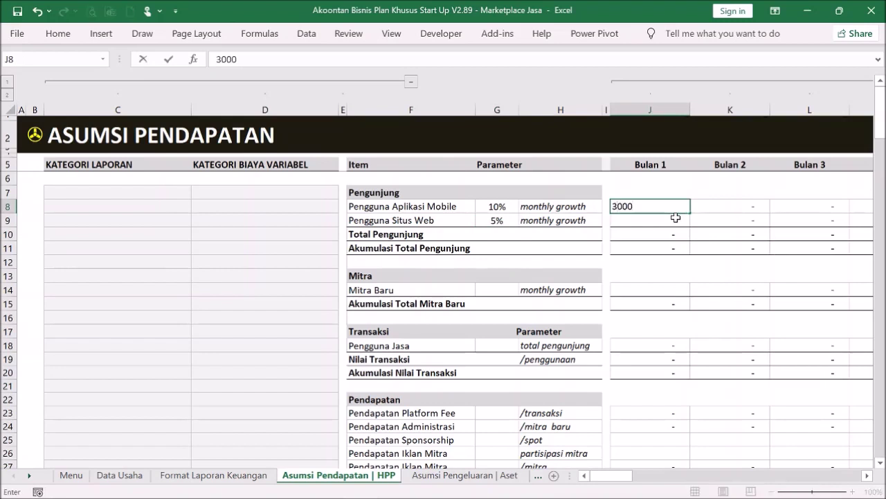
{"action": "key", "text": "Return"}
{"action": "type", "text": "30000"}
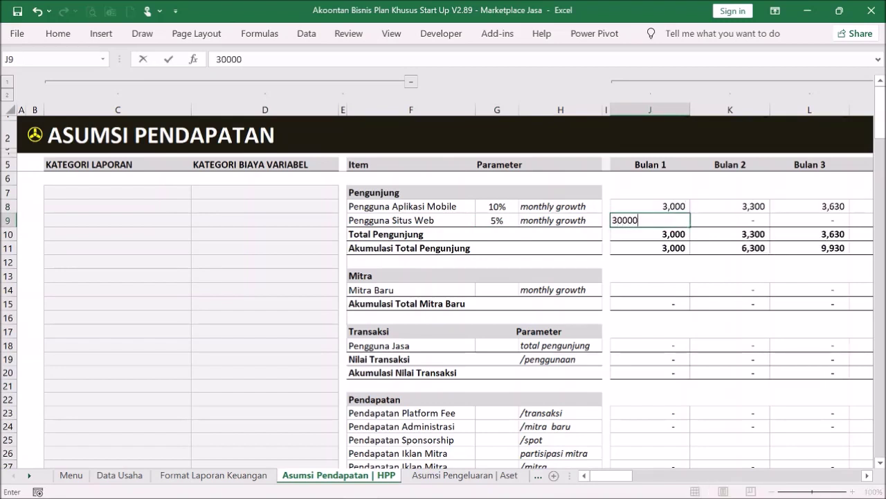
{"action": "key", "text": "BackSpace"}
{"action": "key", "text": "Return"}
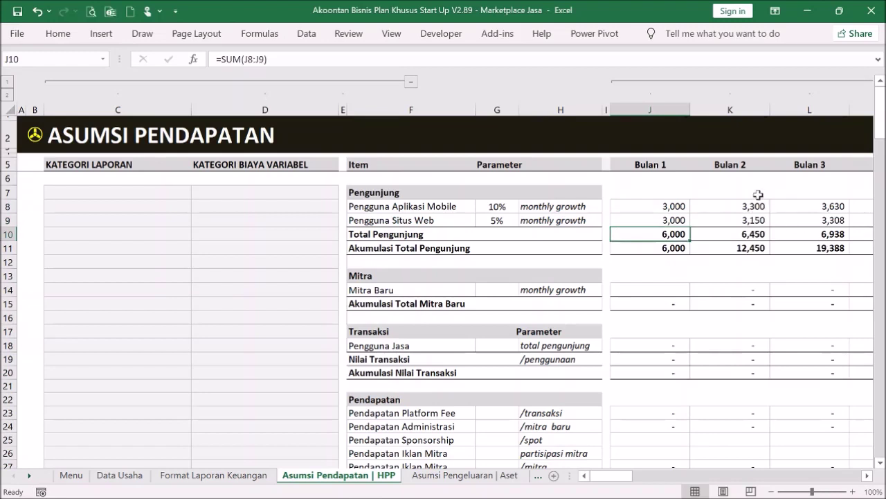
{"action": "left_click", "coordinate": [746, 217]}
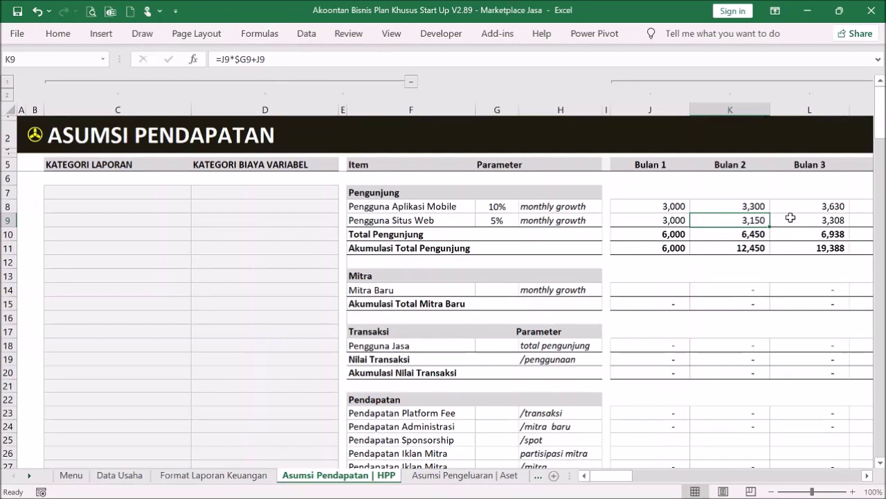
- Set the Mitra Baru monthly growth to 10% and its Bulan 1 value to 100
{"action": "left_click", "coordinate": [502, 287]}
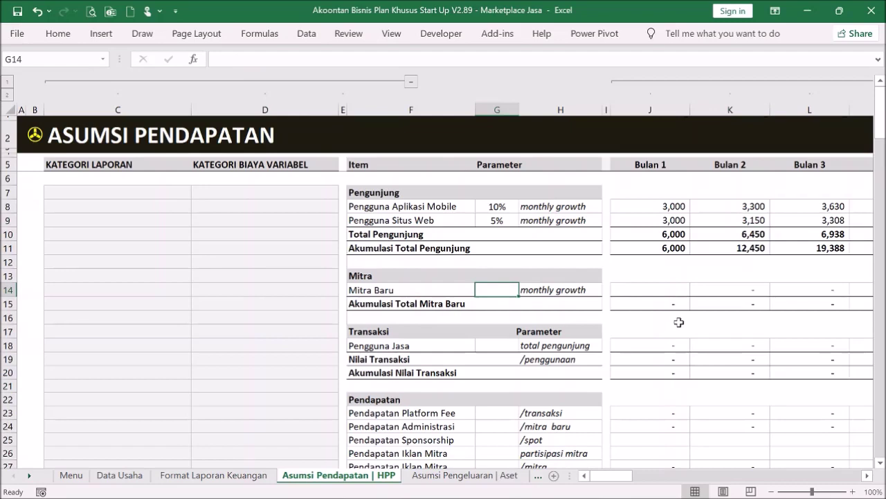
{"action": "scroll", "coordinate": [678, 322], "scroll_direction": "down", "scroll_amount": 1}
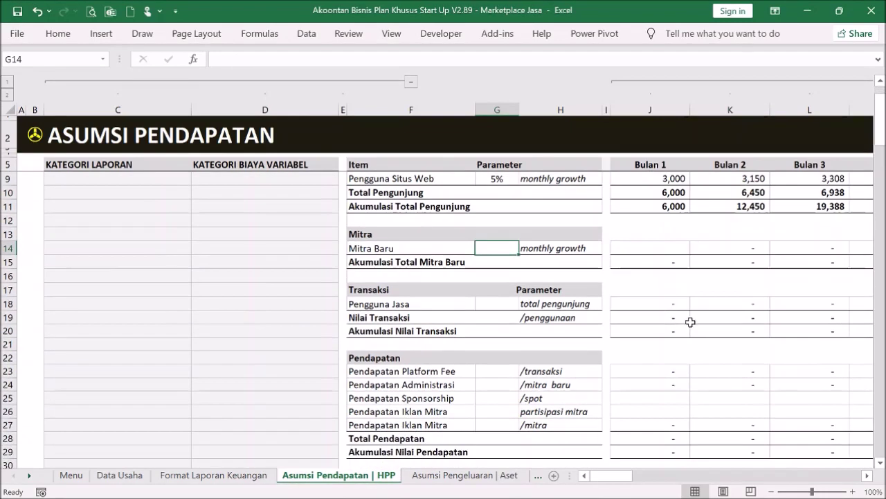
{"action": "scroll", "coordinate": [691, 322], "scroll_direction": "up", "scroll_amount": 1}
{"action": "type", "text": "10"}
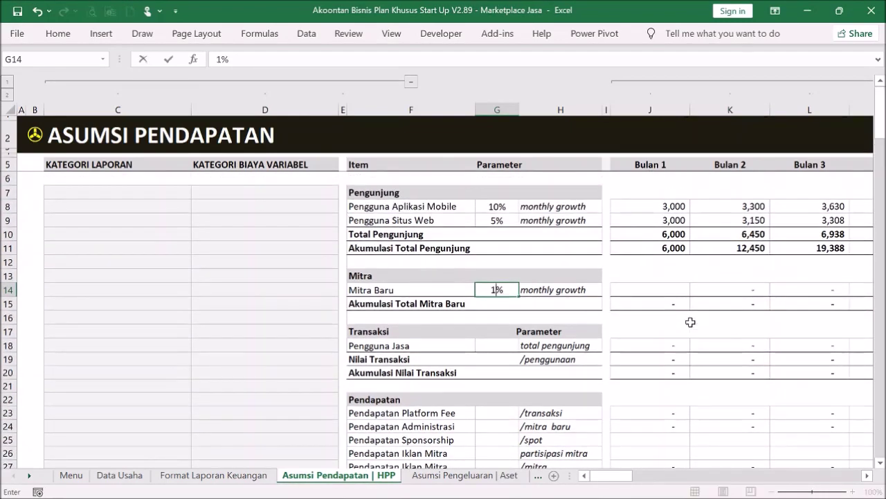
{"action": "key", "text": "Return"}
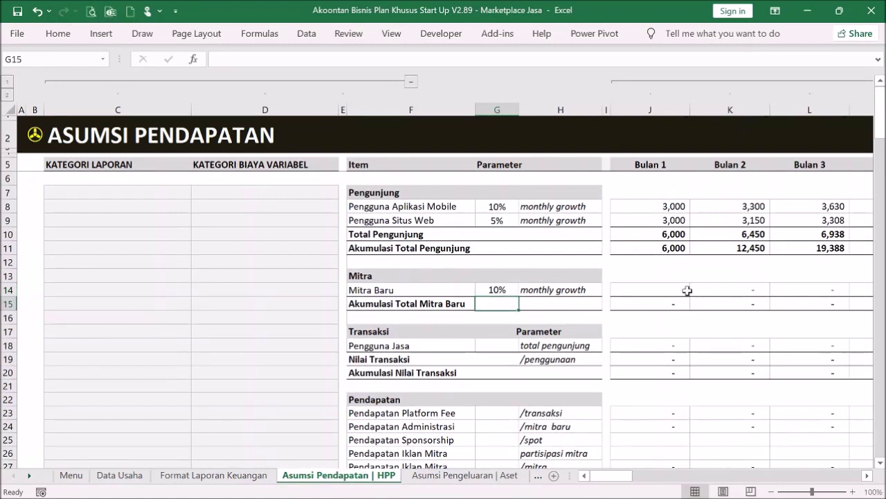
{"action": "left_click", "coordinate": [685, 291]}
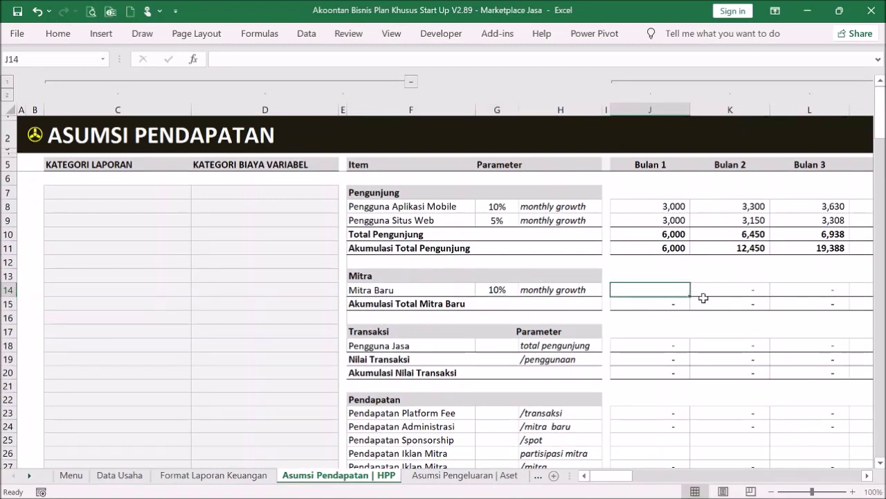
{"action": "type", "text": "100"}
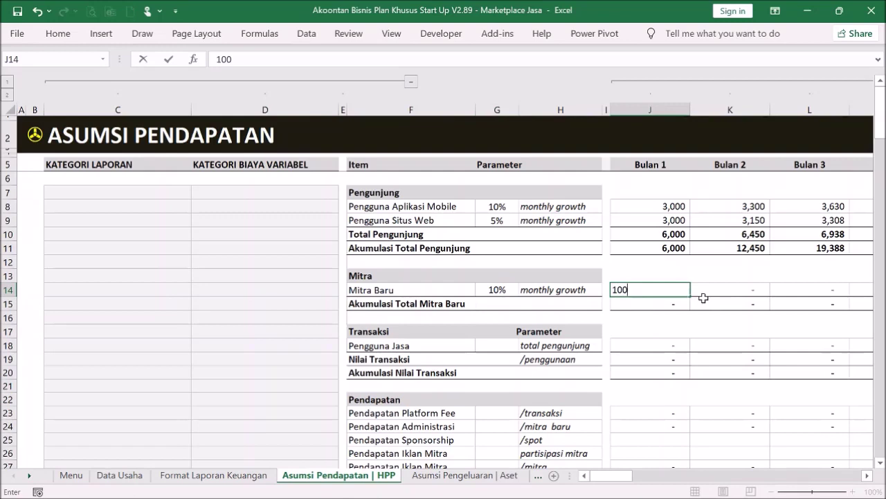
{"action": "key", "text": "Return"}
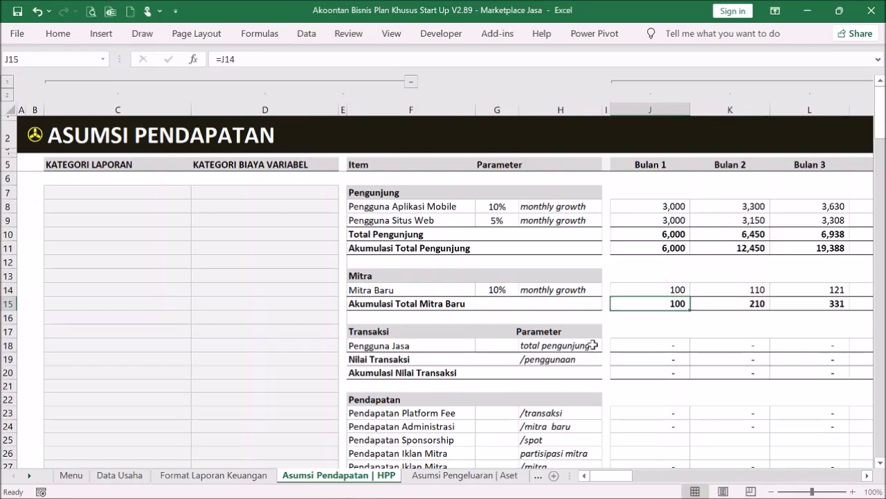
- Set Pengguna Jasa to 30% of total pengunjung and Nilai Transaksi to 75000 per penggunaan in the Transaksi section
{"action": "scroll", "coordinate": [593, 344], "scroll_direction": "down", "scroll_amount": 1}
{"action": "left_click", "coordinate": [495, 305]}
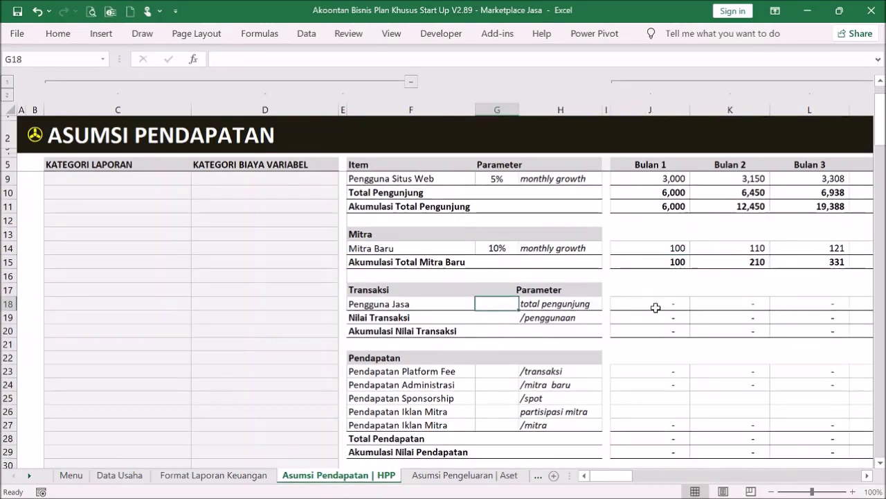
{"action": "scroll", "coordinate": [655, 307], "scroll_direction": "up", "scroll_amount": 1}
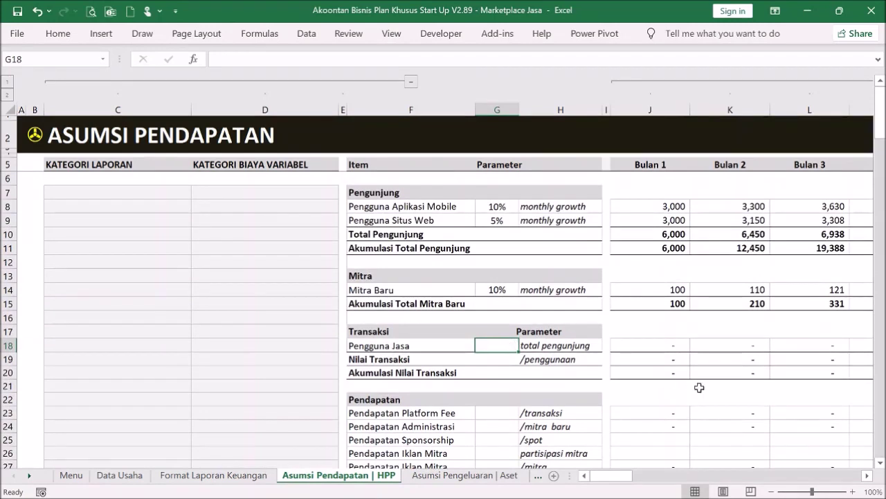
{"action": "type", "text": "30"}
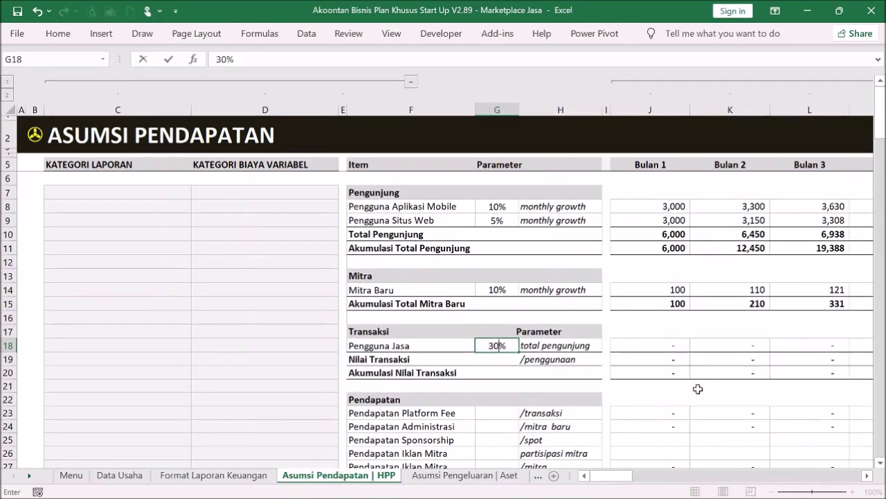
{"action": "key", "text": "Return"}
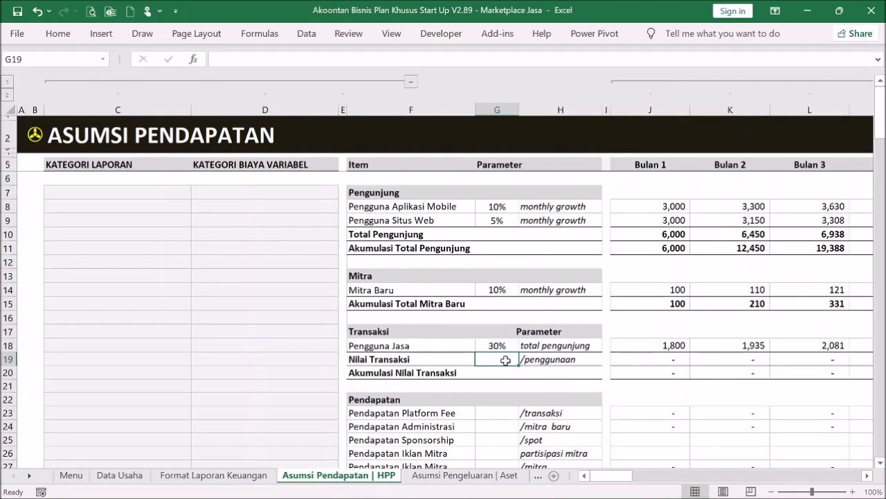
{"action": "type", "text": "75000"}
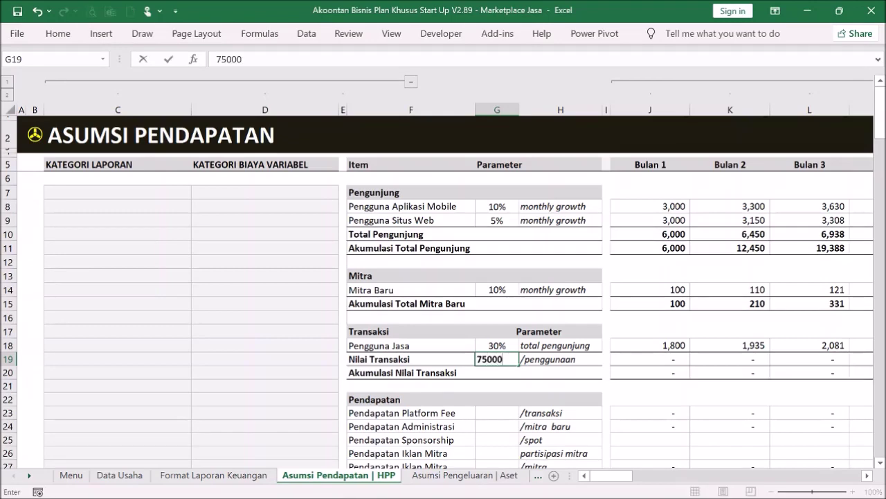
{"action": "key", "text": "Return"}
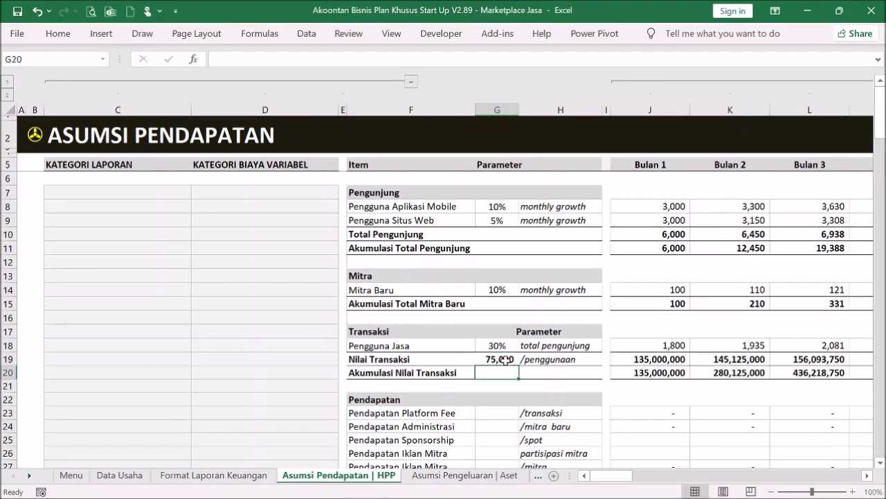
- Review the Pengunjung, Mitra and Transaksi projections, and examine the Pendapatan items down to the Pendapatan Sponsorship row
{"action": "scroll", "coordinate": [644, 341], "scroll_direction": "down", "scroll_amount": 1}
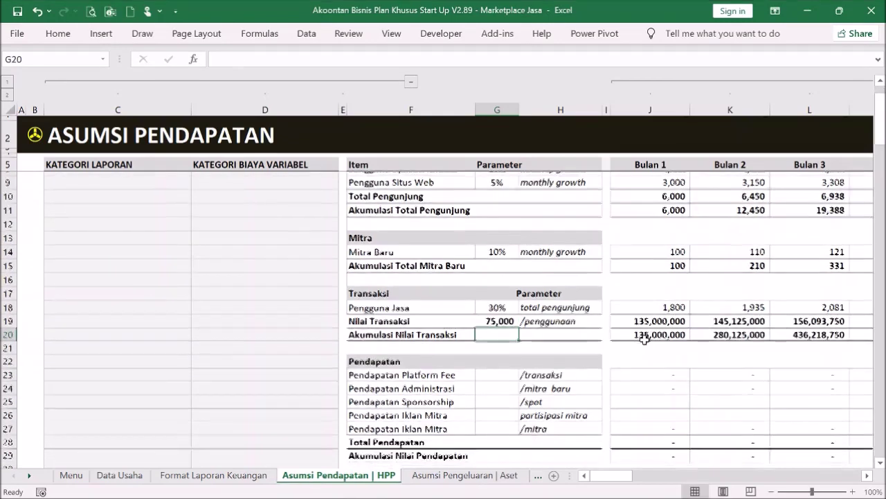
{"action": "scroll", "coordinate": [651, 291], "scroll_direction": "down", "scroll_amount": 1}
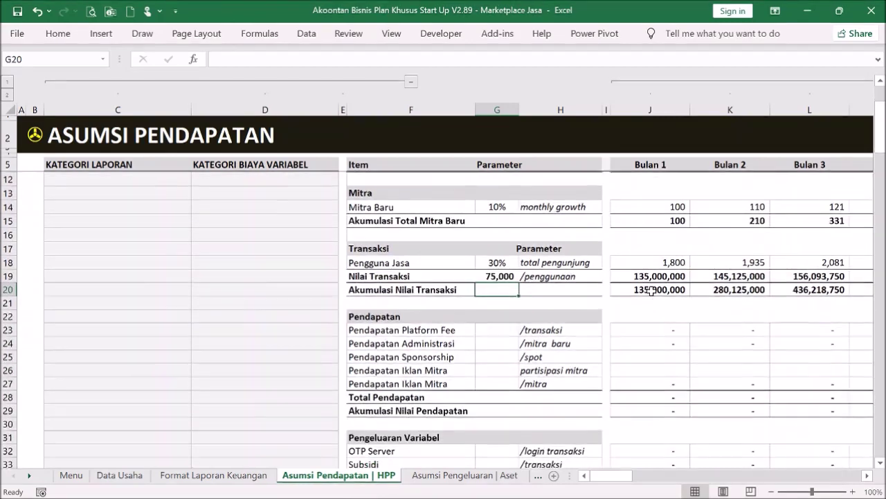
{"action": "scroll", "coordinate": [651, 291], "scroll_direction": "up", "scroll_amount": 2}
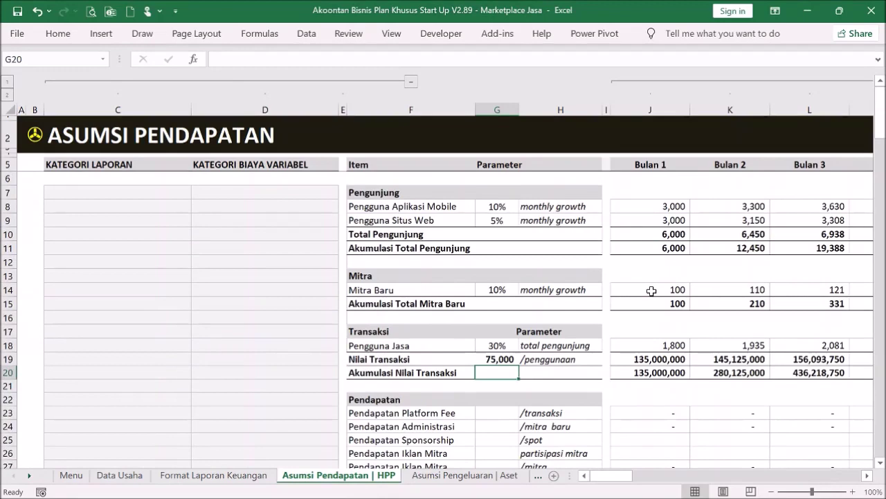
{"action": "scroll", "coordinate": [638, 277], "scroll_direction": "down", "scroll_amount": 1}
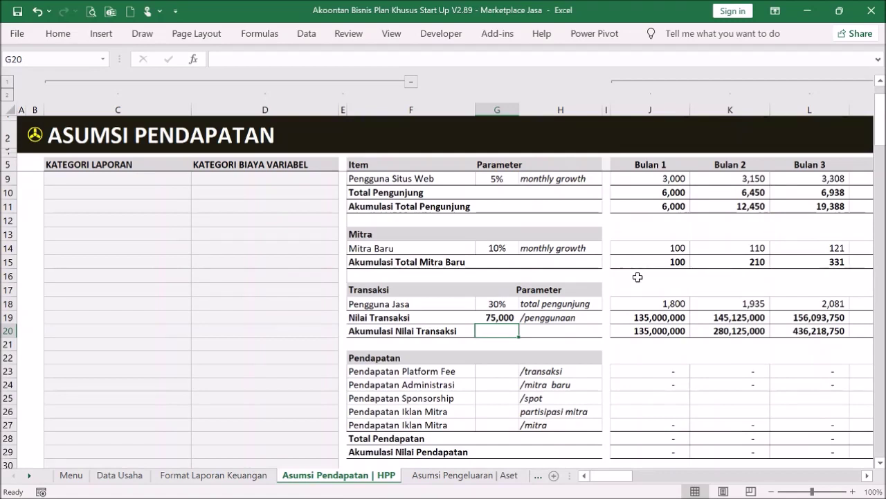
{"action": "scroll", "coordinate": [622, 238], "scroll_direction": "down", "scroll_amount": 1}
{"action": "scroll", "coordinate": [622, 239], "scroll_direction": "down", "scroll_amount": 2}
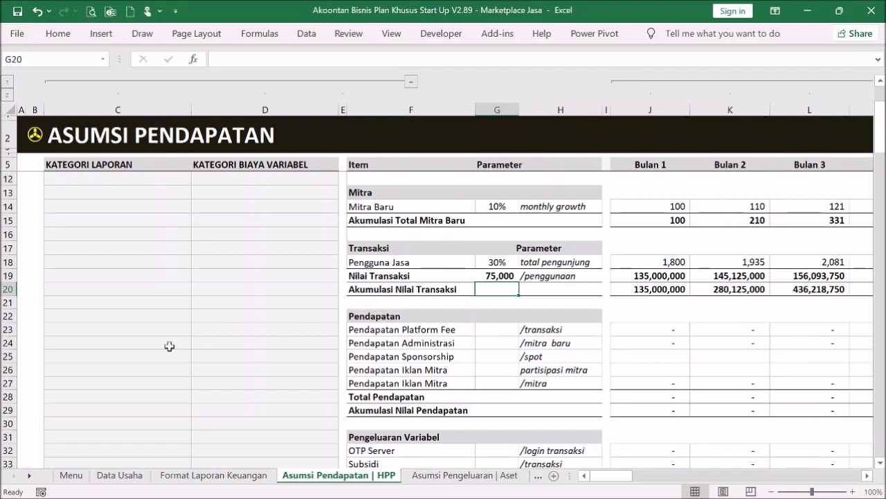
{"action": "left_click", "coordinate": [6, 356]}
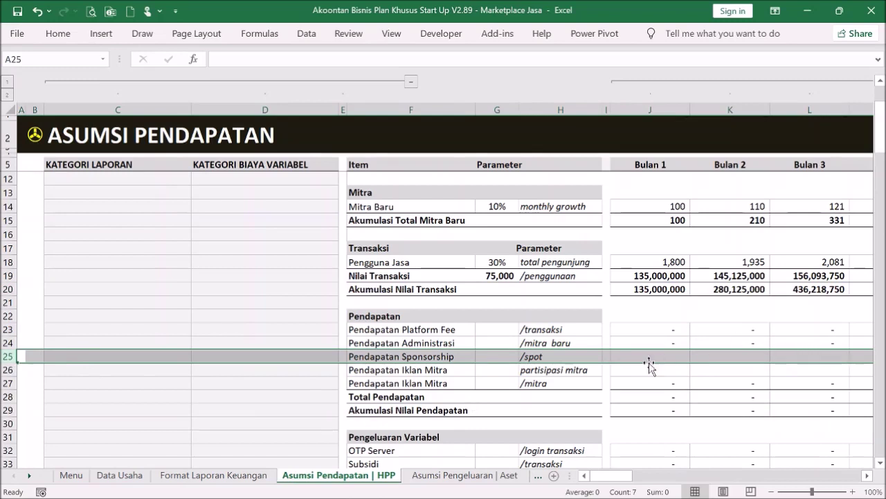
- Set Pendapatan Platform Fee to 3% per transaksi and check its Bulan 1 formula against Nilai Transaksi
{"action": "left_click", "coordinate": [497, 330]}
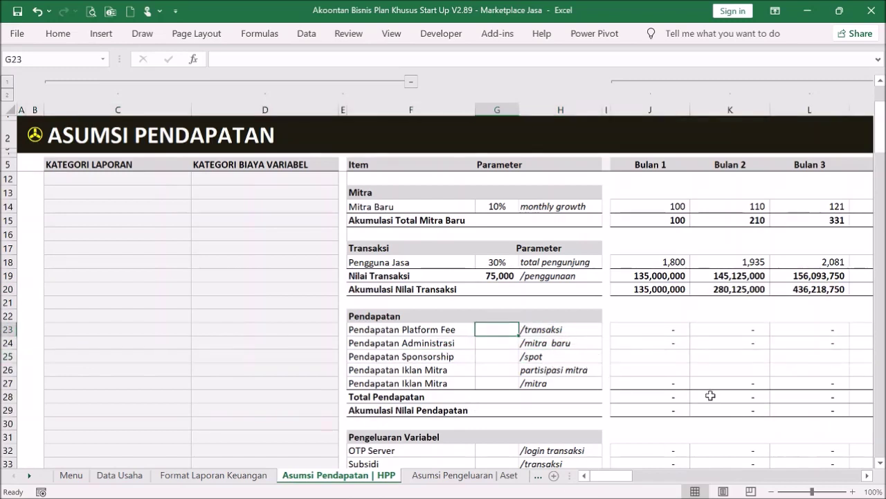
{"action": "type", "text": "3"}
{"action": "key", "text": "Return"}
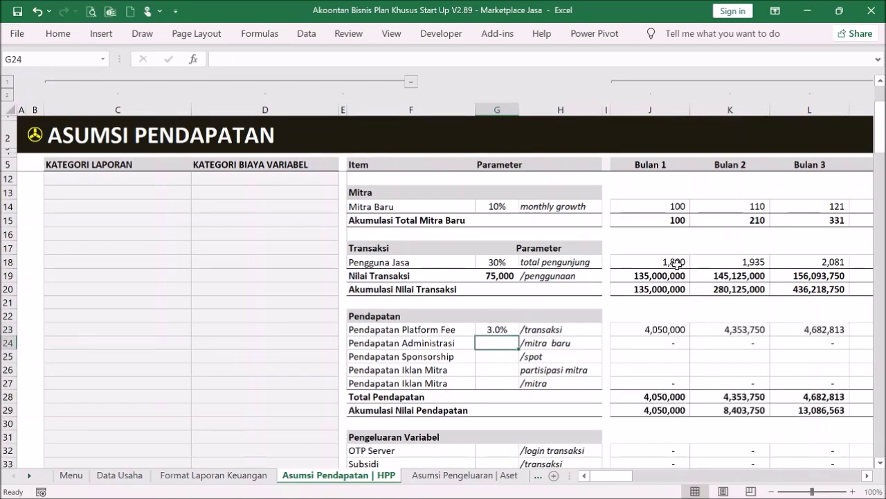
{"action": "left_click", "coordinate": [657, 279]}
{"action": "left_click", "coordinate": [653, 331]}
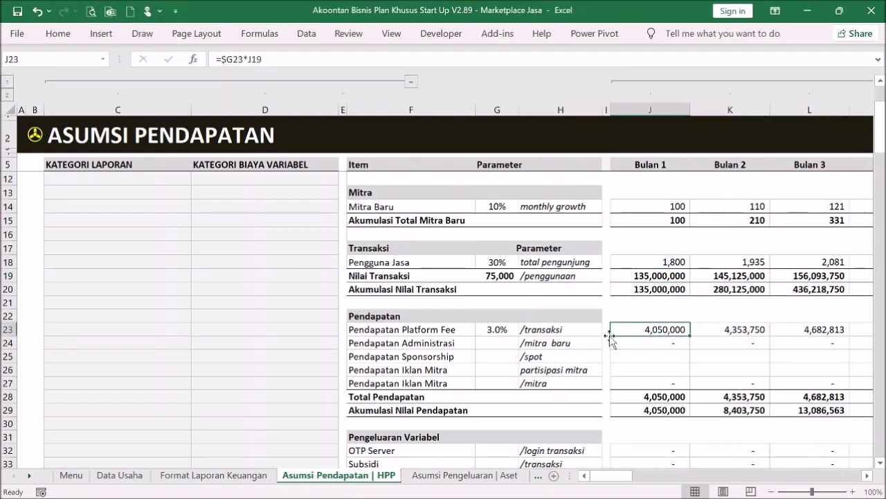
- Set Pendapatan Administrasi to 10000 per mitra baru
{"action": "left_click", "coordinate": [504, 347]}
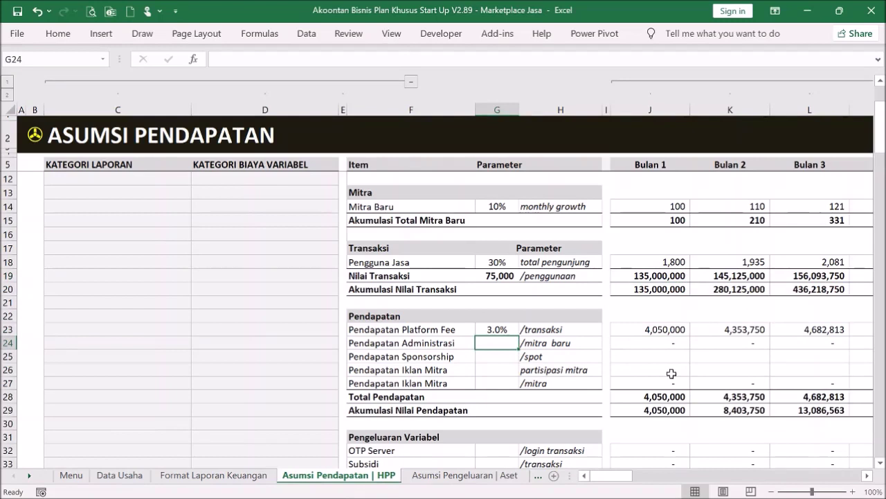
{"action": "type", "text": "10000"}
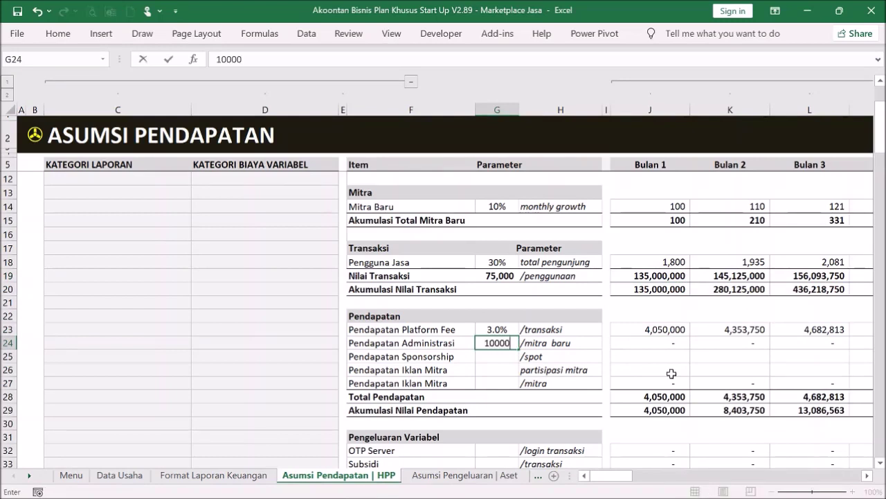
{"action": "key", "text": "Return"}
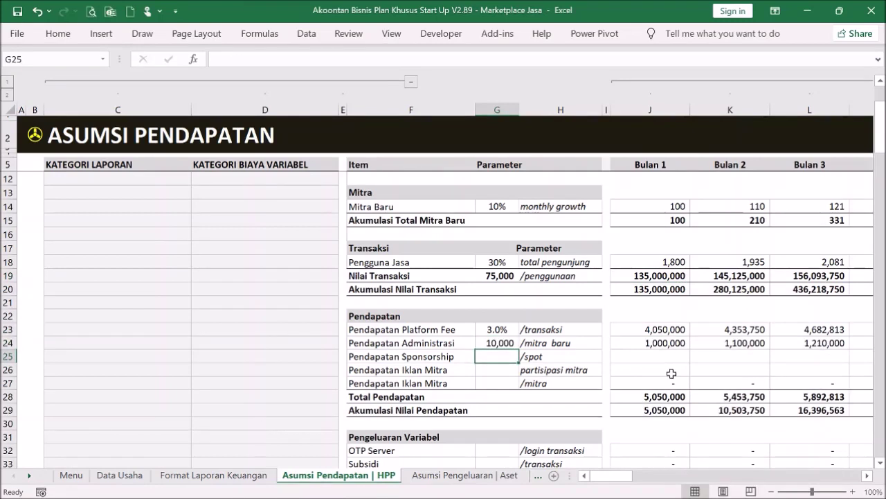
- Enter 5000000 as the Bulan 1 value of Pendapatan Sponsorship and fill it across all the following months
{"action": "left_click", "coordinate": [629, 359]}
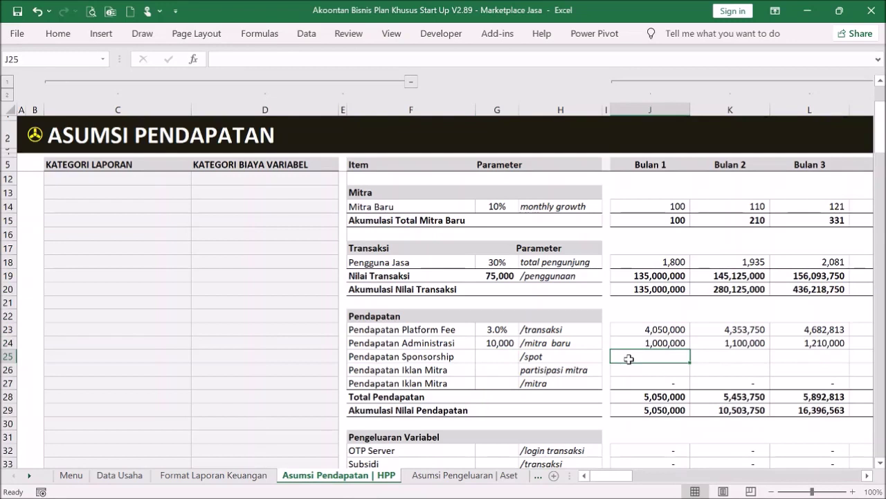
{"action": "type", "text": "5000000"}
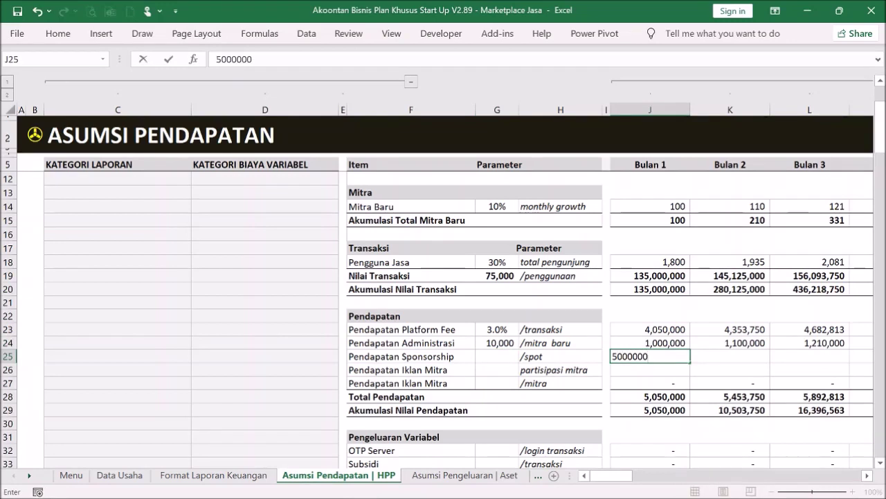
{"action": "key", "text": "Return"}
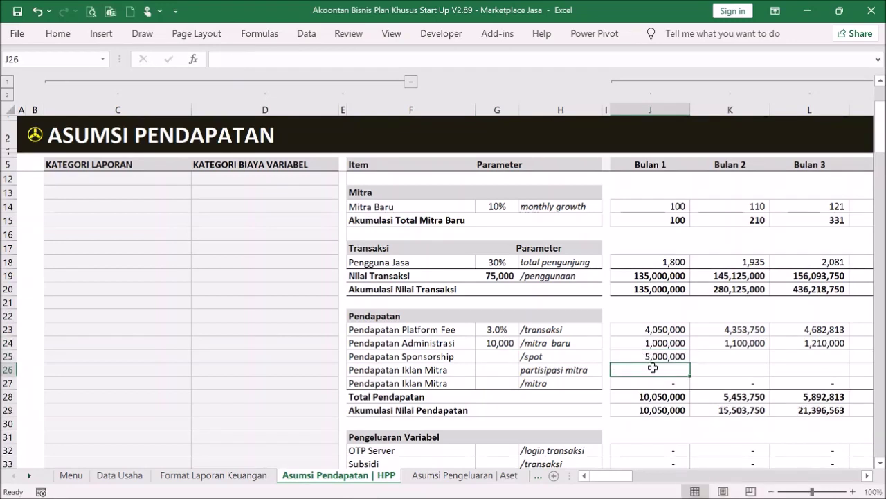
{"action": "left_click", "coordinate": [653, 356]}
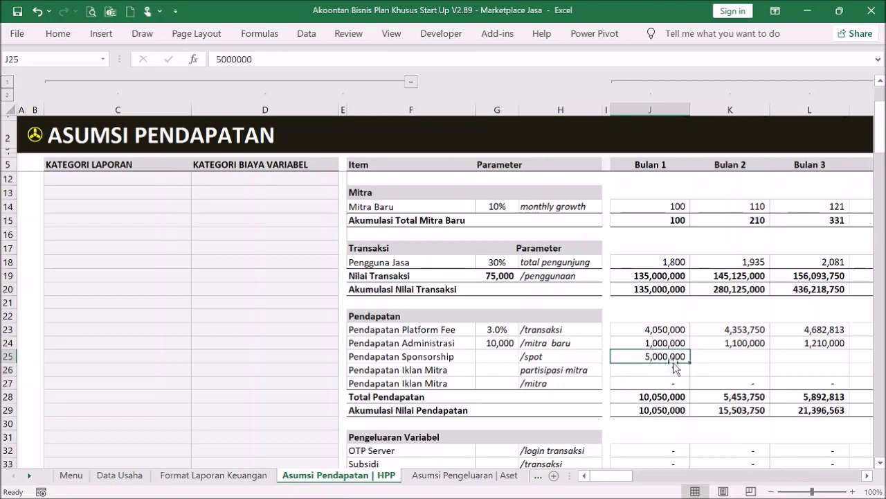
{"action": "left_click_drag", "start_coordinate": [695, 358], "coordinate": [785, 372]}
{"action": "left_click_drag", "start_coordinate": [810, 476], "coordinate": [614, 483]}
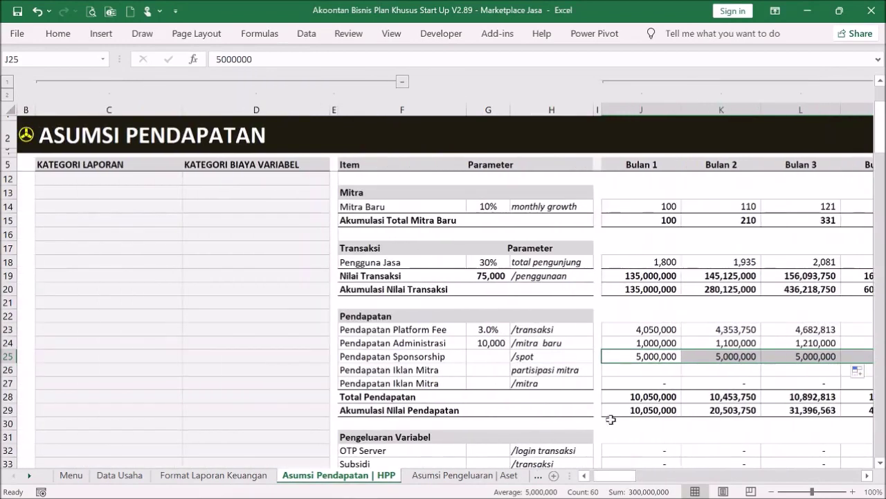
- Set the two Pendapatan Iklan Mitra parameters to 1% partisipasi mitra and 75000 per mitra
{"action": "left_click", "coordinate": [491, 371]}
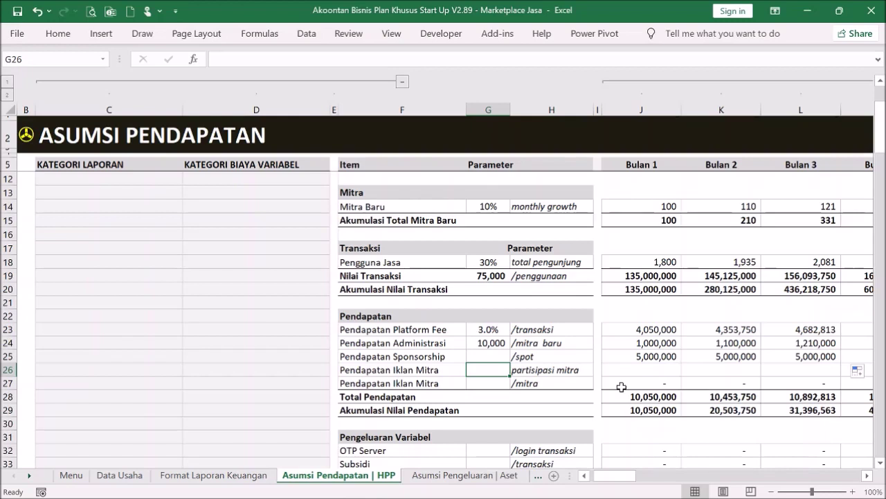
{"action": "type", "text": "1%"}
{"action": "key", "text": "Return"}
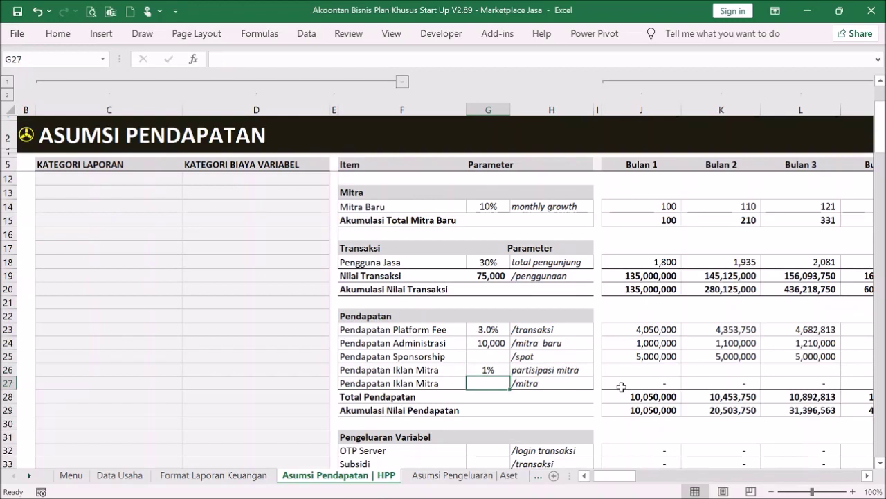
{"action": "type", "text": "75000"}
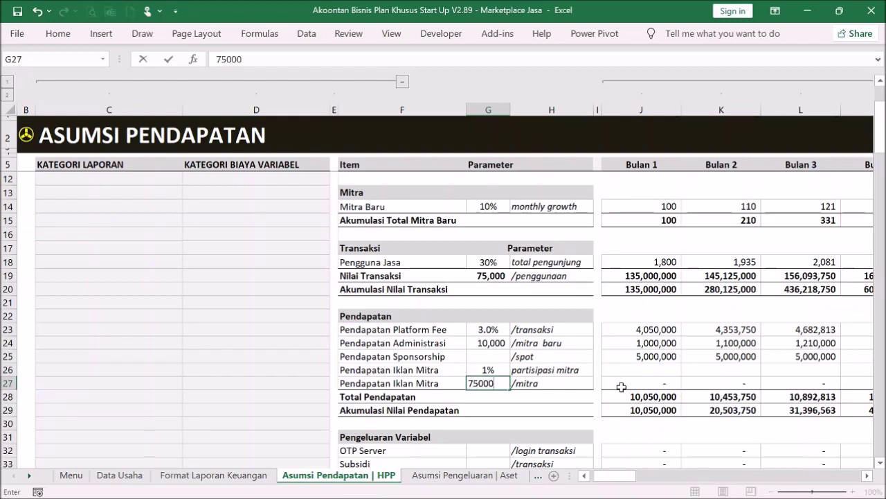
{"action": "key", "text": "Return"}
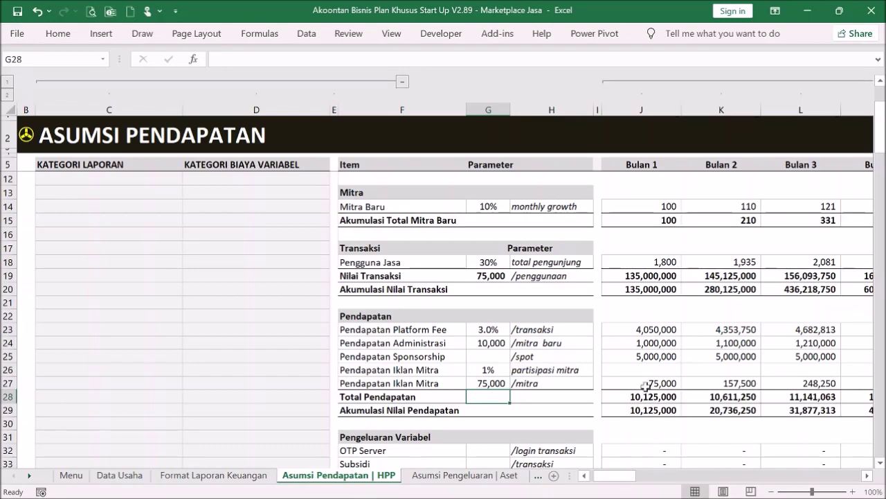
- Collapse the monthly columns and fill the yearly sum formula into the Total Pendapatan row for 2021 to 2025
{"action": "scroll", "coordinate": [663, 361], "scroll_direction": "up", "scroll_amount": 2}
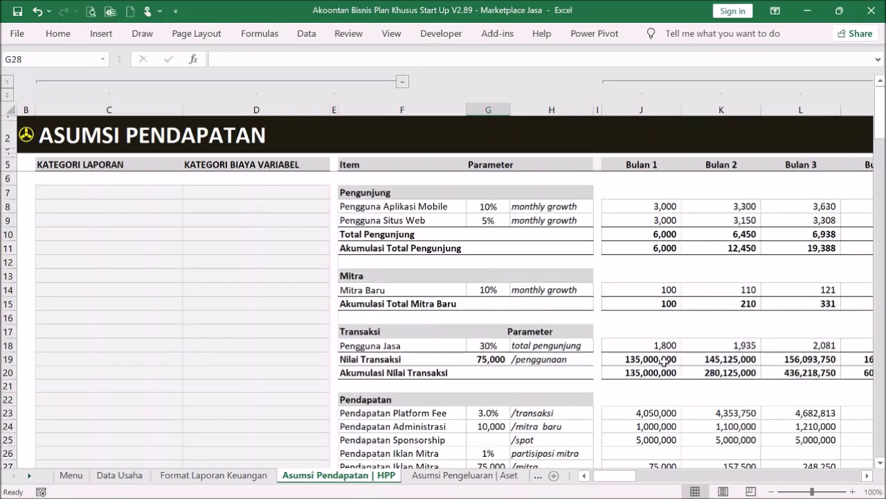
{"action": "left_click", "coordinate": [7, 81]}
{"action": "left_click_drag", "start_coordinate": [727, 476], "coordinate": [696, 476]}
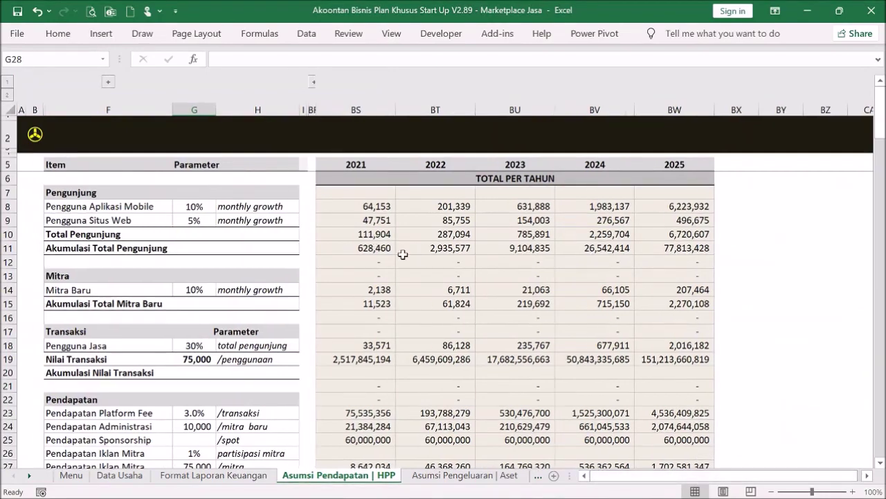
{"action": "scroll", "coordinate": [376, 279], "scroll_direction": "down", "scroll_amount": 2}
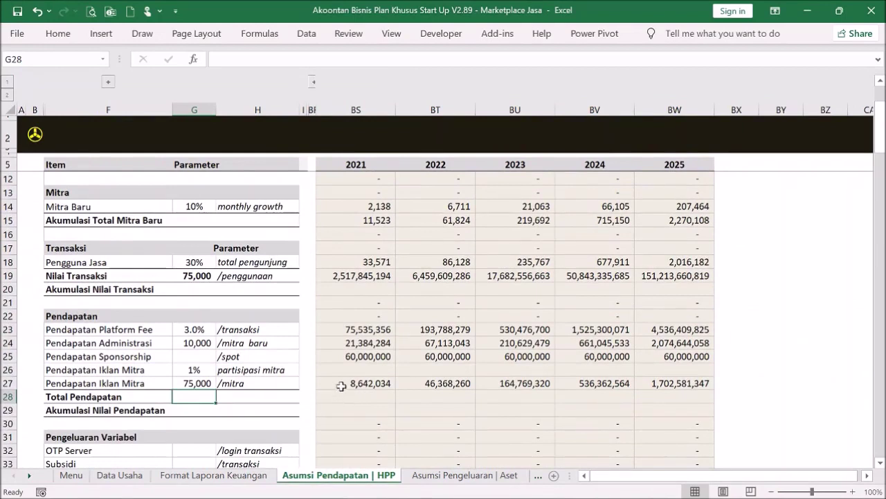
{"action": "left_click_drag", "start_coordinate": [356, 382], "coordinate": [701, 403]}
{"action": "left_click_drag", "start_coordinate": [378, 393], "coordinate": [681, 397]}
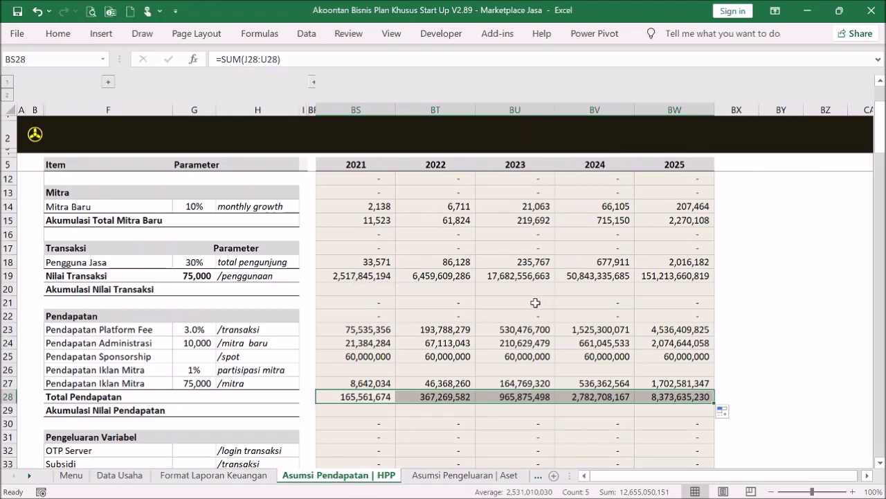
- Review the yearly Total Pendapatan figures for 2021 to 2025 and the Pengeluaran Variabel items below them
{"action": "scroll", "coordinate": [487, 330], "scroll_direction": "down", "scroll_amount": 1}
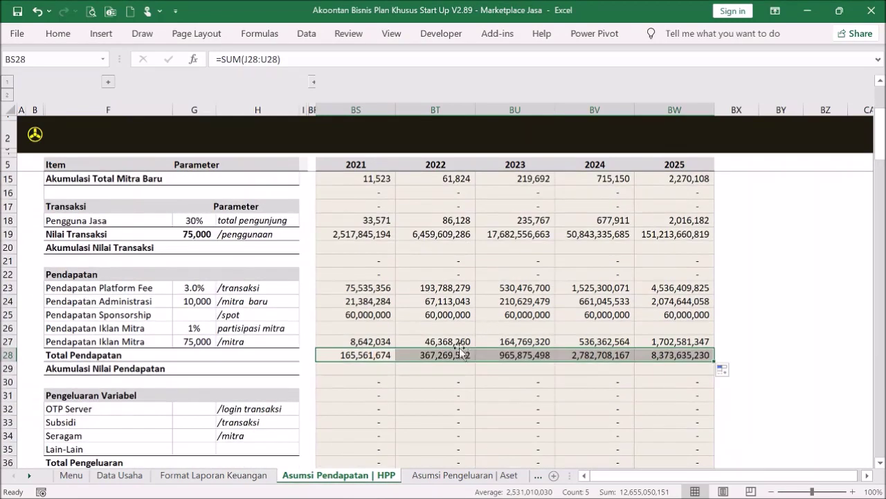
{"action": "left_click", "coordinate": [70, 368]}
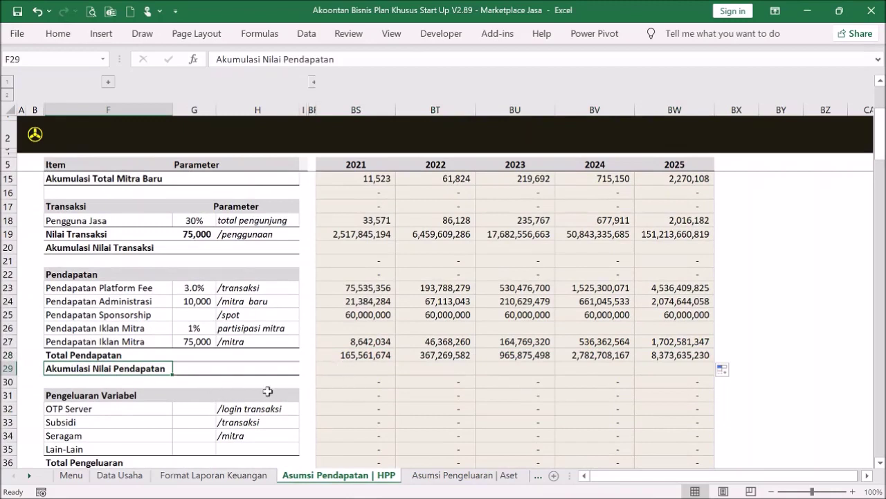
{"action": "left_click", "coordinate": [375, 356]}
{"action": "left_click_drag", "start_coordinate": [375, 356], "coordinate": [675, 356]}
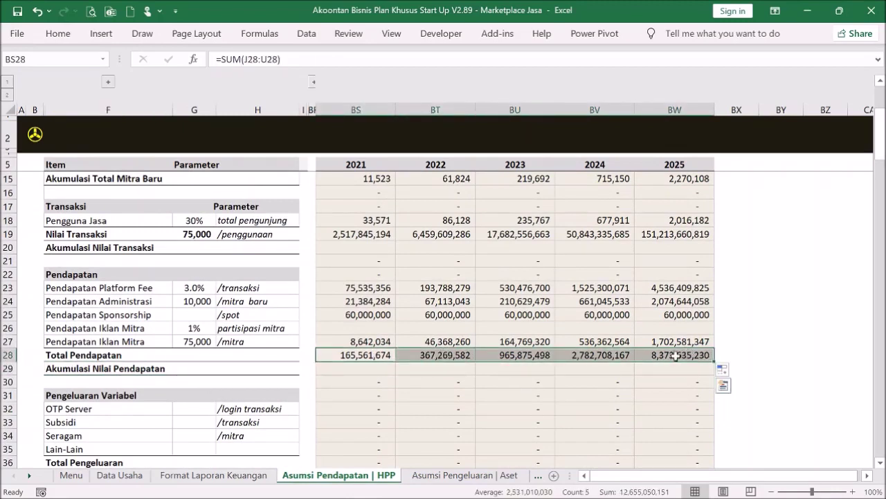
{"action": "left_click_drag", "start_coordinate": [692, 477], "coordinate": [693, 477]}
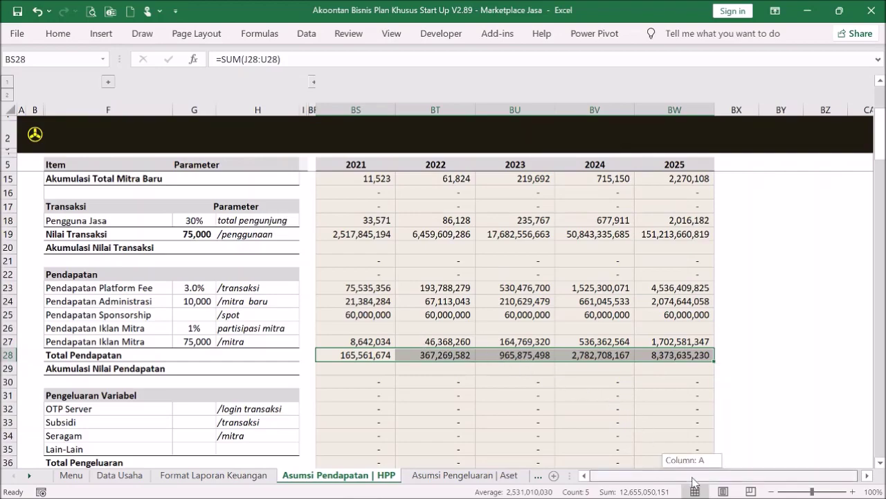
{"action": "scroll", "coordinate": [234, 302], "scroll_direction": "down", "scroll_amount": 1}
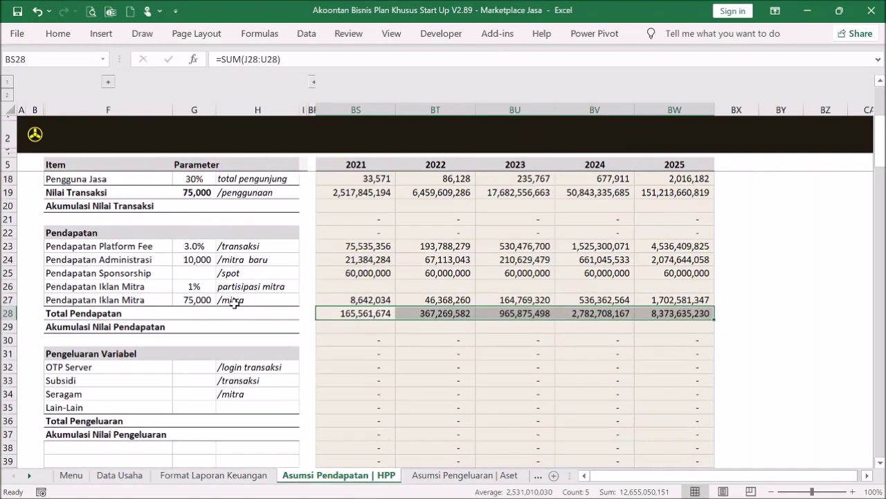
{"action": "scroll", "coordinate": [235, 302], "scroll_direction": "down", "scroll_amount": 1}
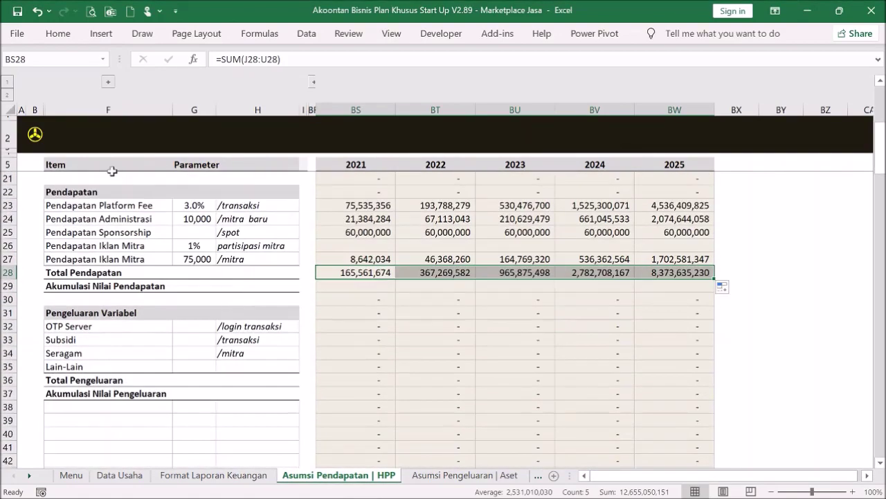
- Expand the monthly columns and set OTP Server to 500 per login transaksi and Subsidi to 1000 per transaksi
{"action": "left_click", "coordinate": [8, 97]}
{"action": "left_click", "coordinate": [497, 329]}
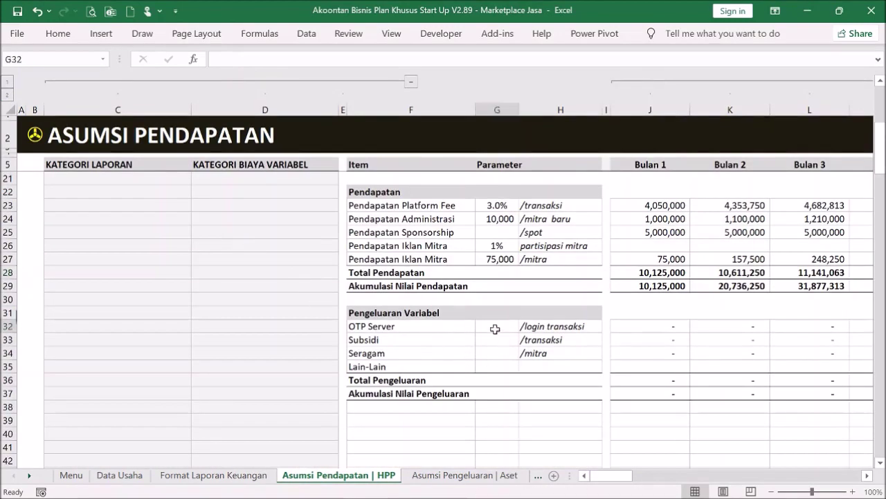
{"action": "type", "text": "500"}
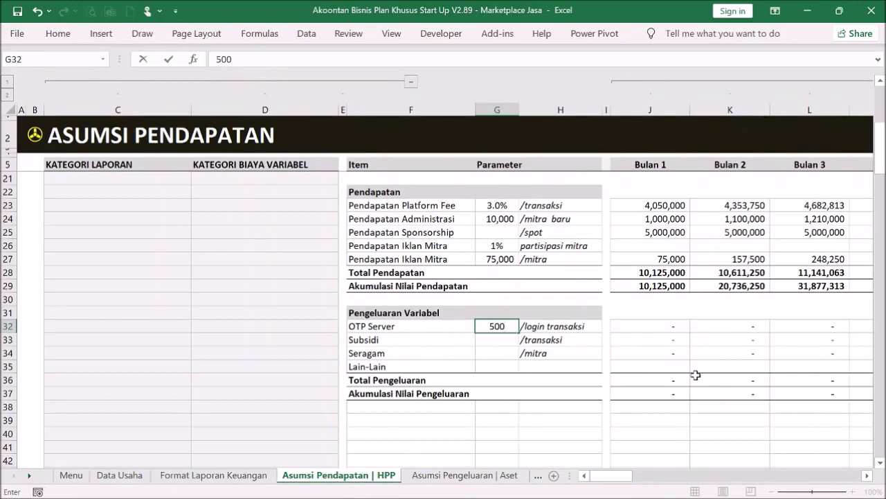
{"action": "key", "text": "Return"}
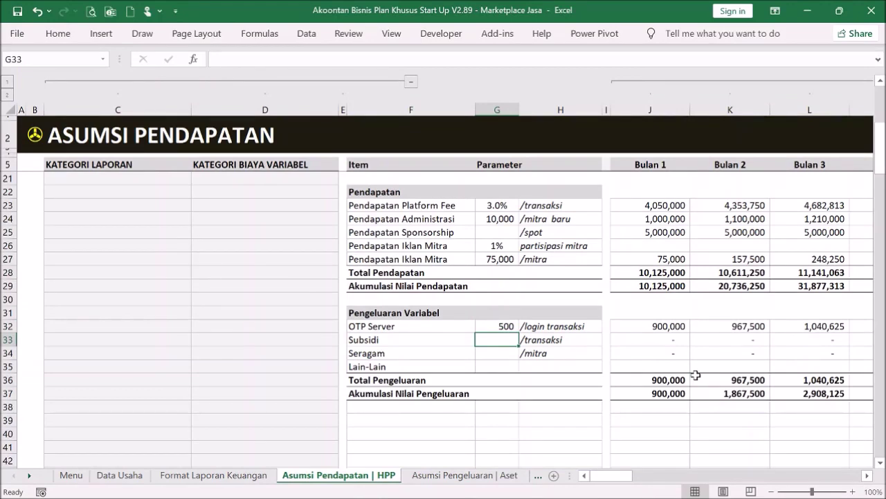
{"action": "type", "text": "1000"}
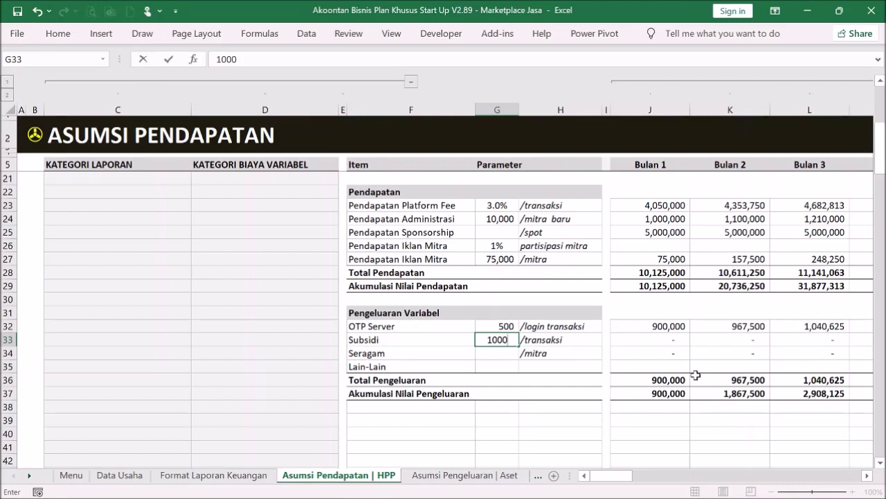
{"action": "key", "text": "Return"}
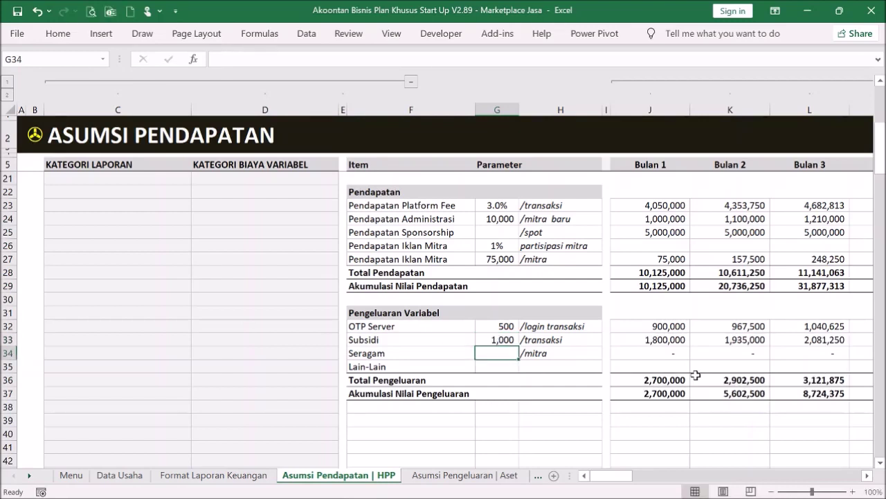
- Change Pendapatan Administrasi to 50000 per mitra baru
{"action": "left_click", "coordinate": [504, 220]}
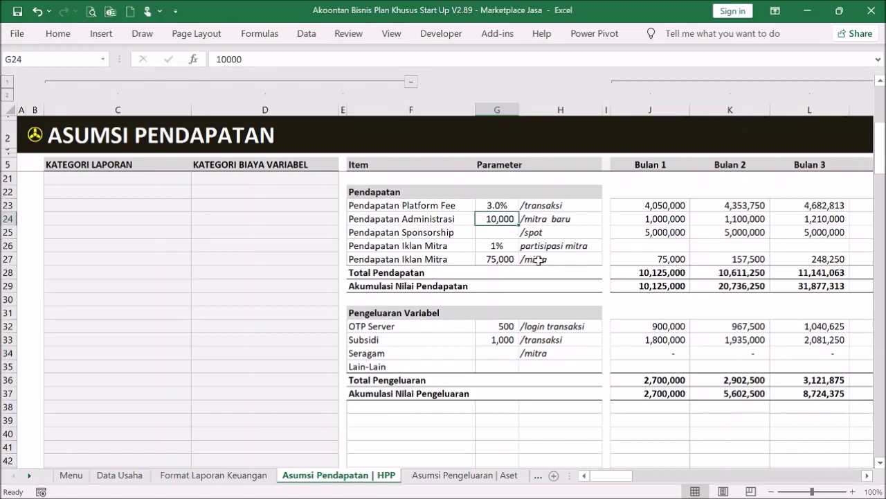
{"action": "type", "text": "50"}
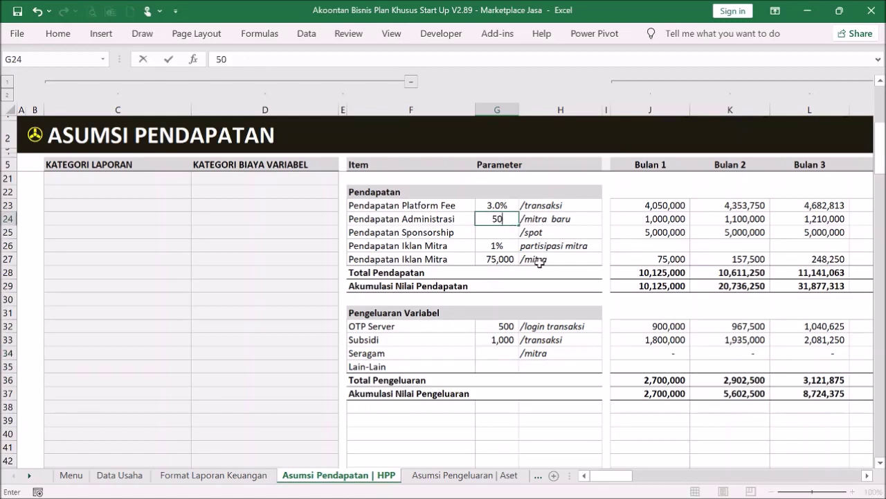
{"action": "type", "text": ",000"}
{"action": "key", "text": "Return"}
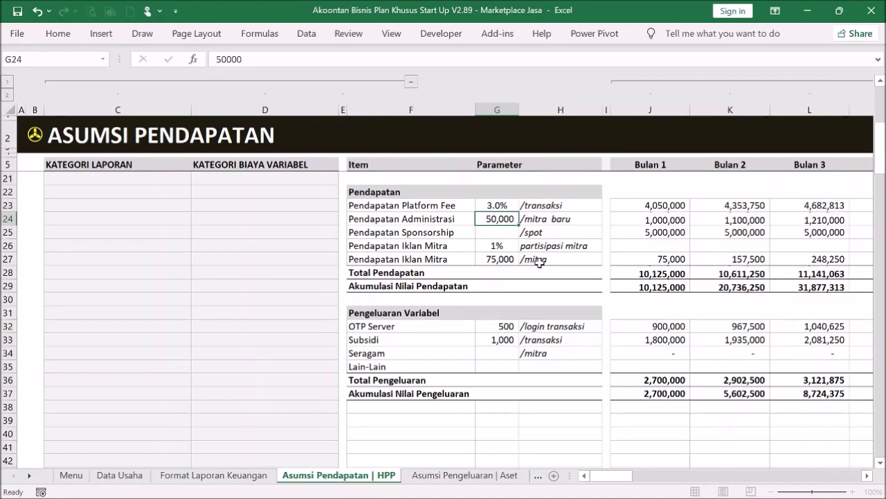
- Set the Seragam variable cost to 50000 per mitra
{"action": "left_click", "coordinate": [494, 352]}
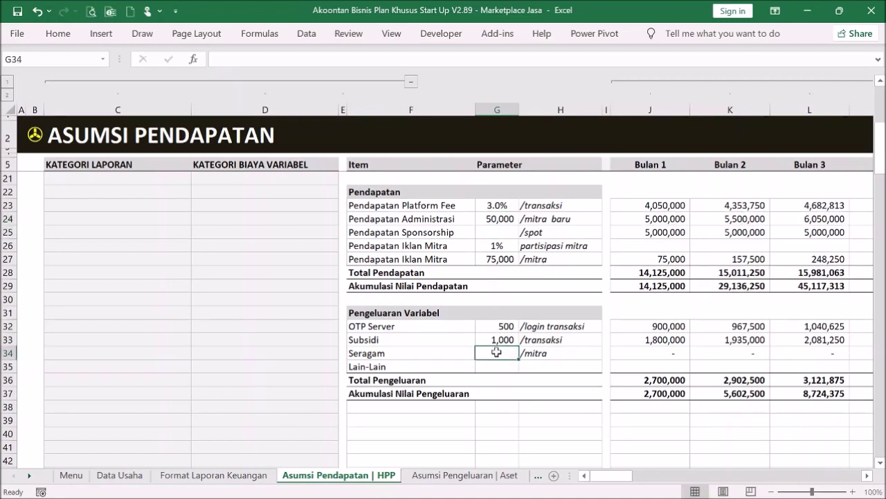
{"action": "type", "text": "50,000"}
{"action": "key", "text": "Return"}
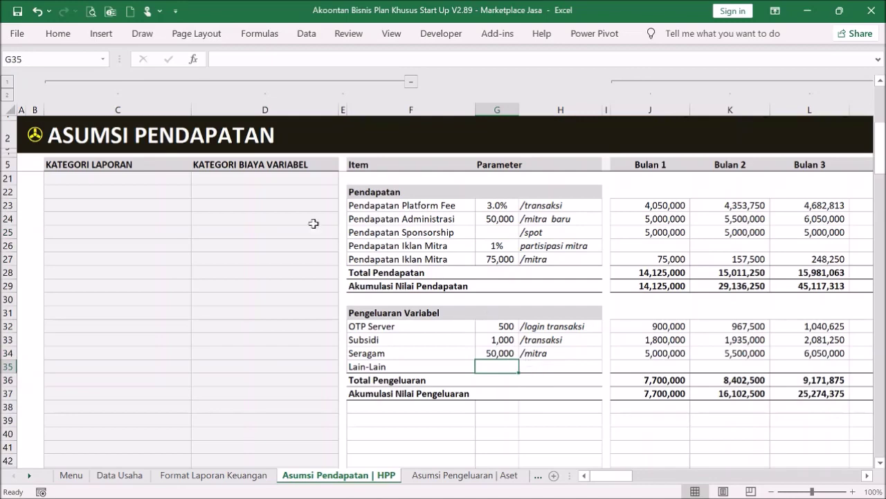
- Show the yearly columns, compare Total Pendapatan with Total Pengeluaran for 2021 to 2025, and save the workbook
{"action": "left_click", "coordinate": [8, 82]}
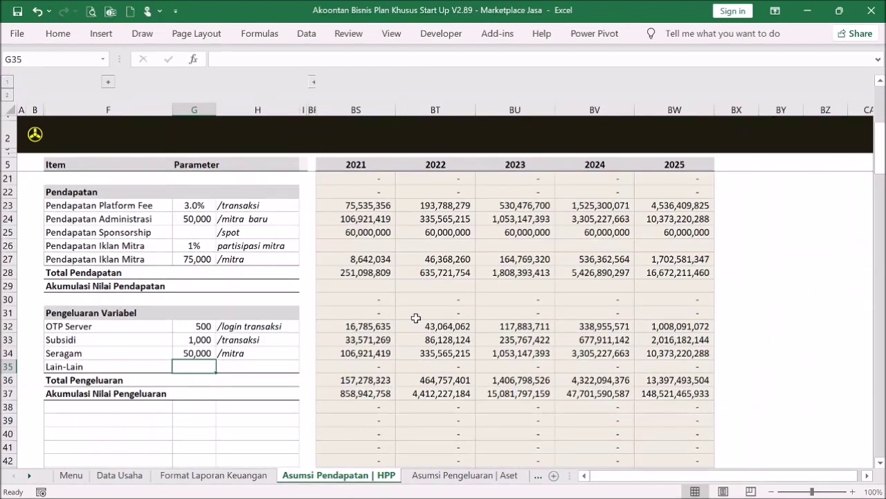
{"action": "left_click_drag", "start_coordinate": [360, 272], "coordinate": [669, 274]}
{"action": "left_click_drag", "start_coordinate": [344, 380], "coordinate": [675, 382]}
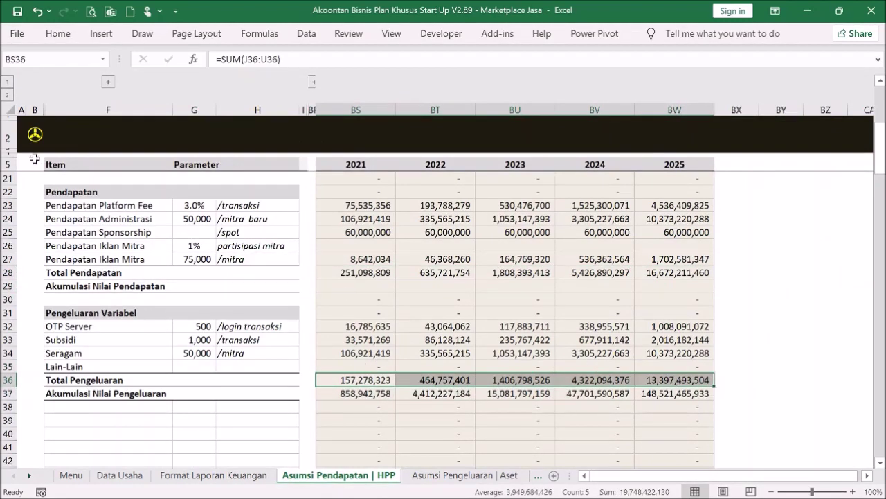
{"action": "left_click", "coordinate": [18, 12]}
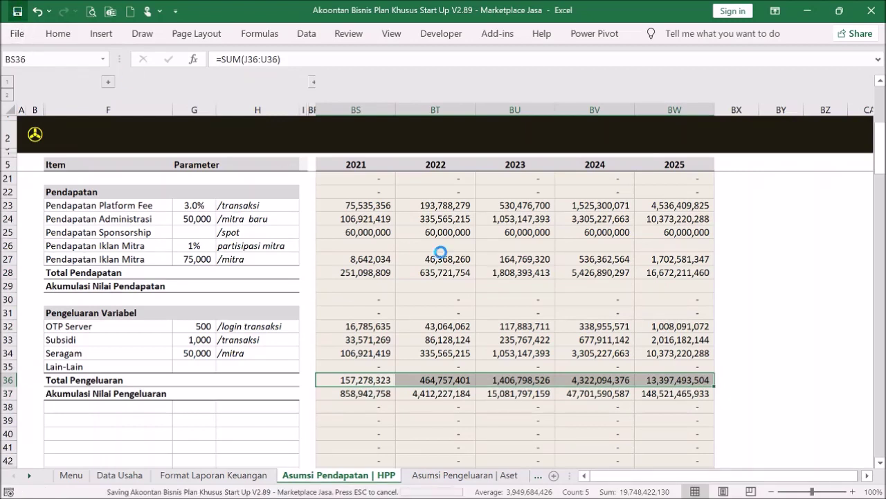
{"action": "left_click", "coordinate": [406, 355]}
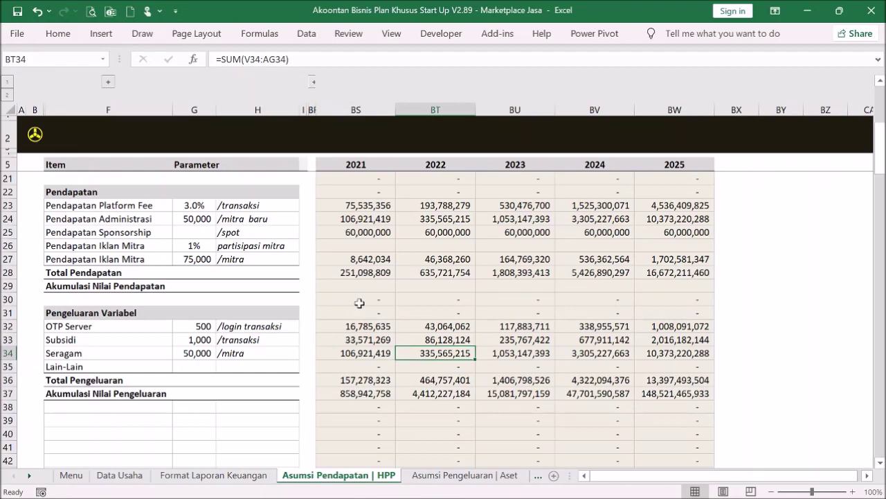
- Restore the monthly columns and check the Penerimaan | Pengeluaran Kas projection for revenue and expense figures
{"action": "left_click", "coordinate": [8, 94]}
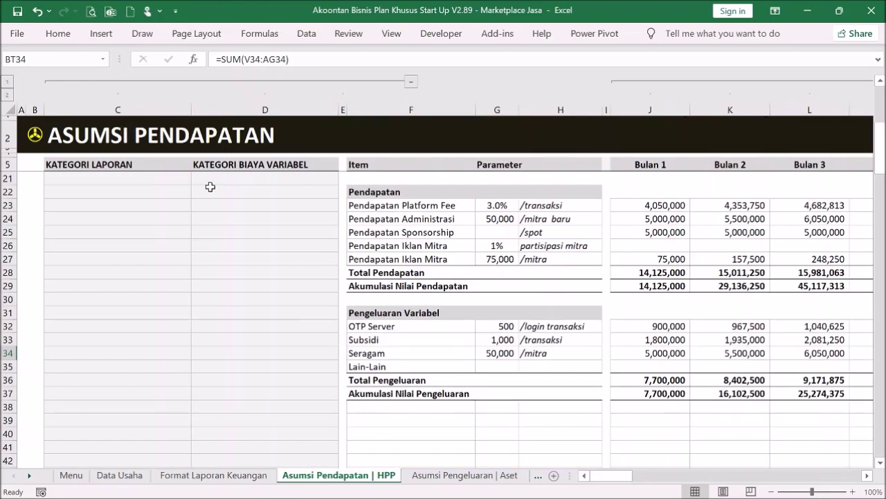
{"action": "scroll", "coordinate": [210, 186], "scroll_direction": "up", "scroll_amount": 1}
{"action": "left_click", "coordinate": [39, 137]}
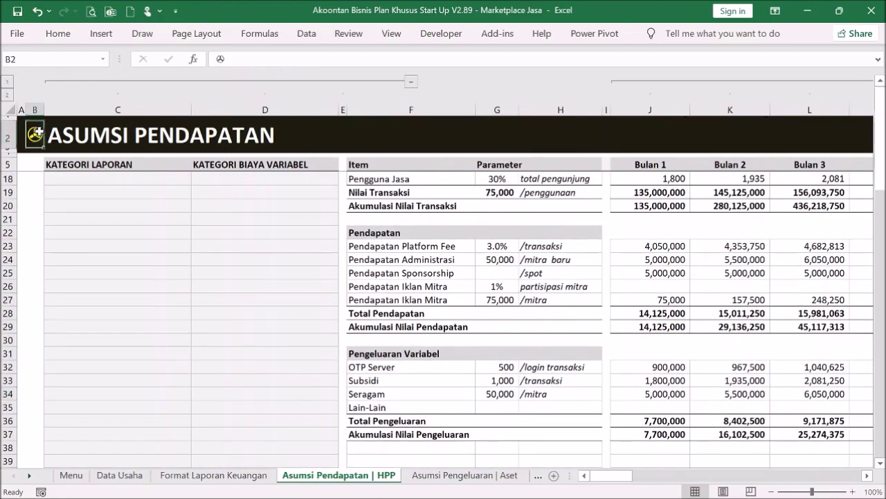
{"action": "left_click", "coordinate": [151, 303]}
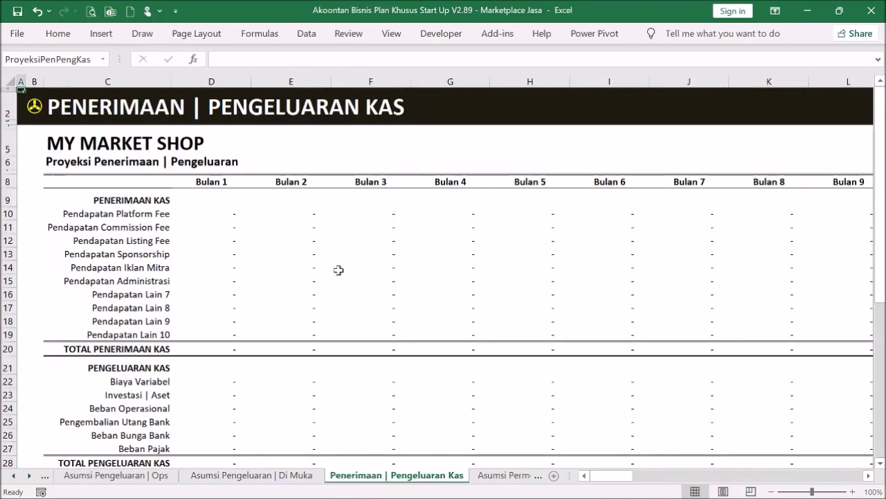
{"action": "left_click", "coordinate": [31, 109]}
{"action": "left_click", "coordinate": [31, 109]}
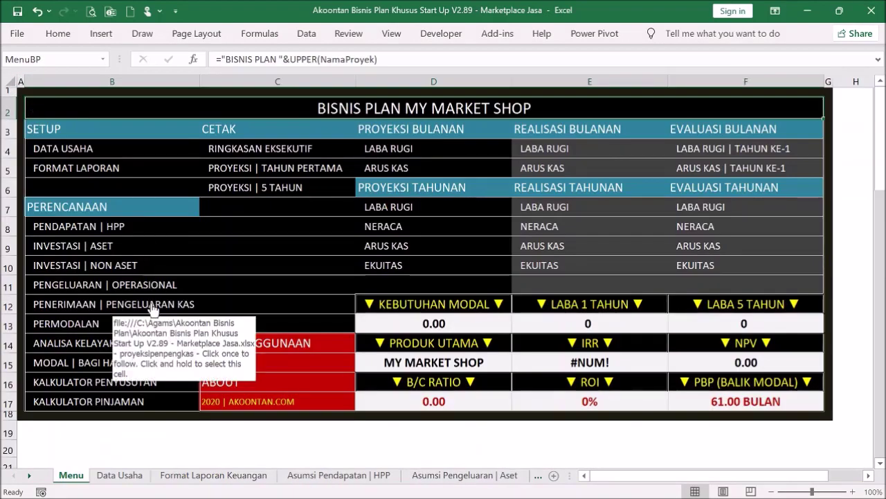
{"action": "left_click", "coordinate": [152, 310]}
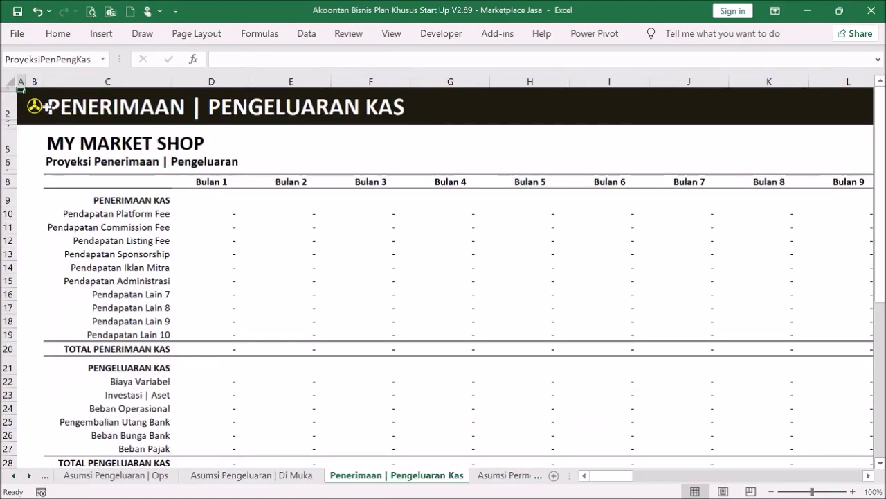
{"action": "left_click", "coordinate": [46, 108]}
- In the Asumsi Pendapatan sheet, assign the report categories Pendapatan Platform Fee and Pendapatan Administrasi to their matching revenue rows
{"action": "left_click", "coordinate": [116, 231]}
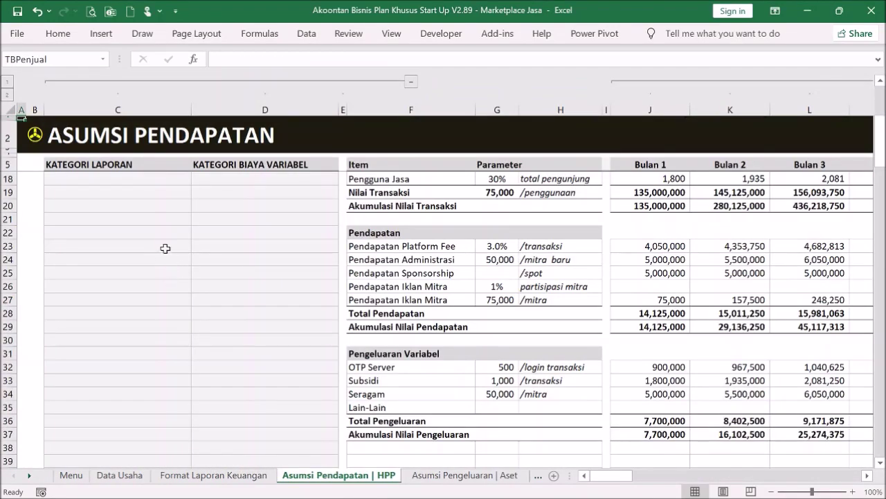
{"action": "left_click", "coordinate": [164, 243]}
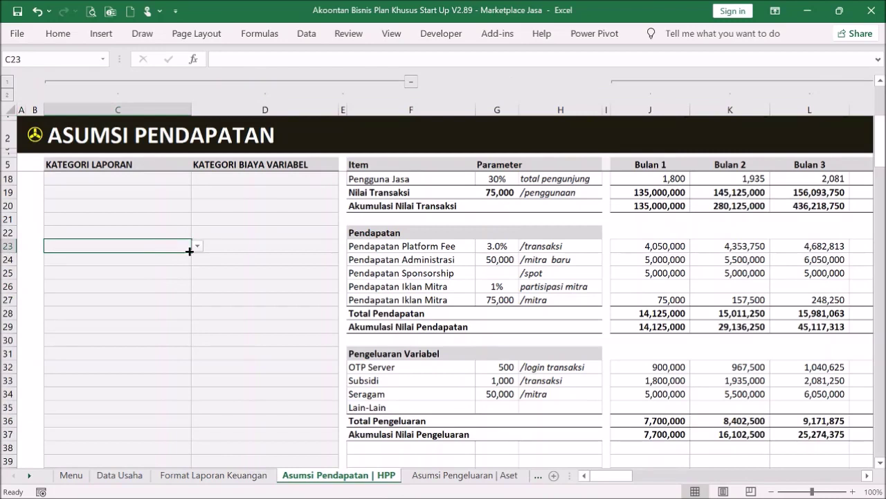
{"action": "left_click", "coordinate": [196, 246]}
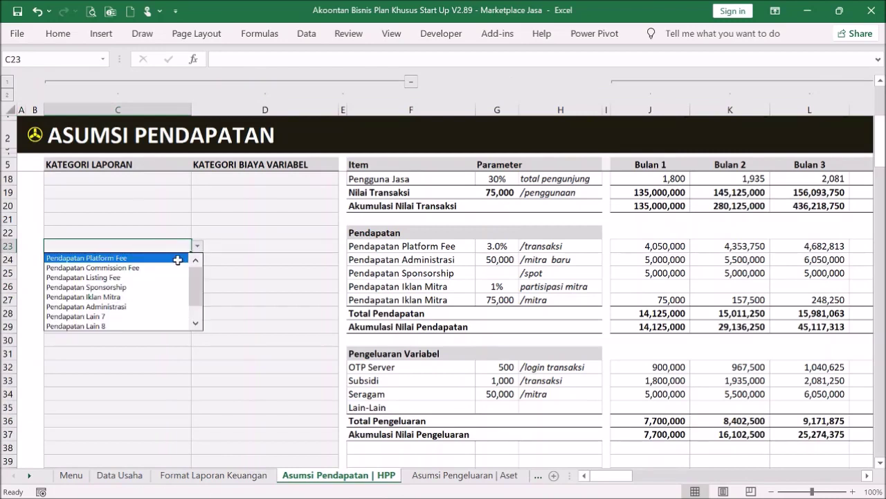
{"action": "left_click", "coordinate": [178, 258]}
{"action": "left_click", "coordinate": [180, 260]}
{"action": "left_click", "coordinate": [197, 259]}
{"action": "left_click", "coordinate": [161, 314]}
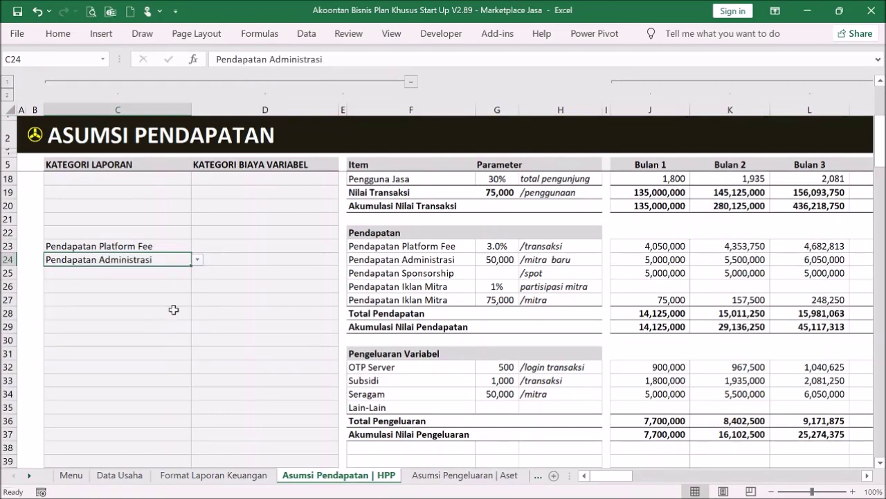
- Assign the report category Pendapatan Sponsorship to the sponsorship row and Pendapatan Iklan Mitra to the 75,000 per mitra row
{"action": "left_click", "coordinate": [151, 273]}
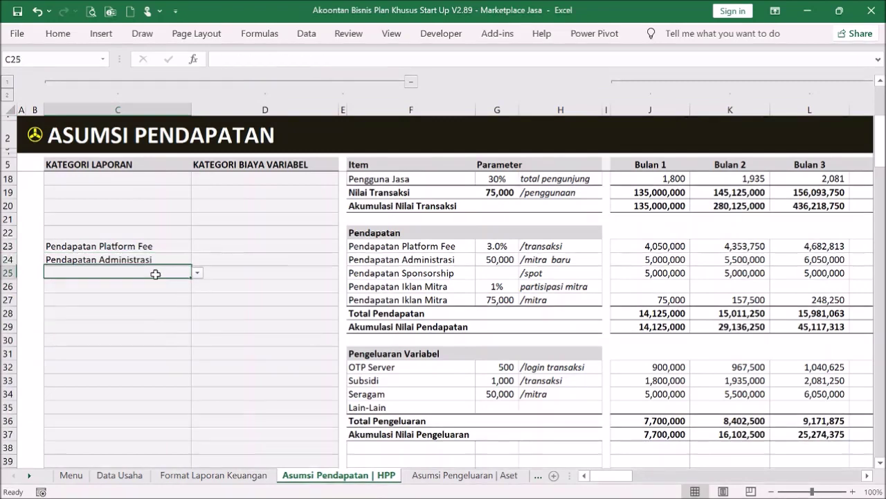
{"action": "left_click", "coordinate": [198, 274]}
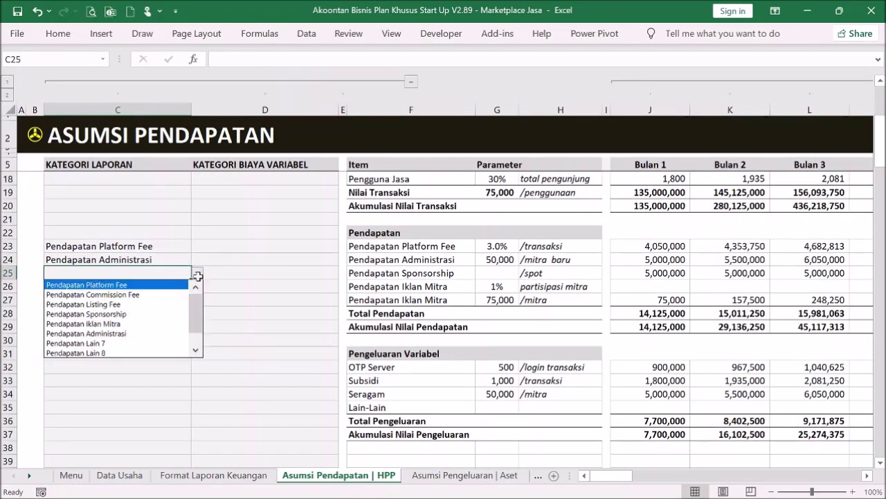
{"action": "left_click", "coordinate": [168, 313]}
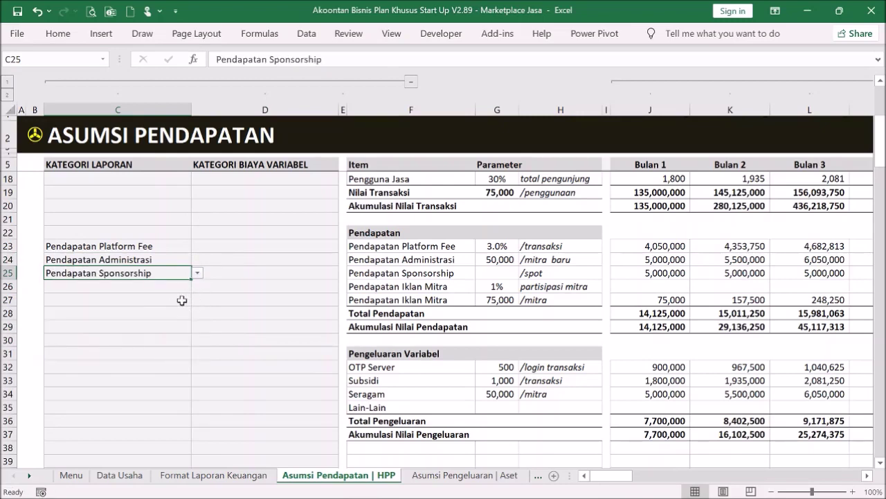
{"action": "left_click", "coordinate": [181, 299]}
{"action": "left_click", "coordinate": [197, 299]}
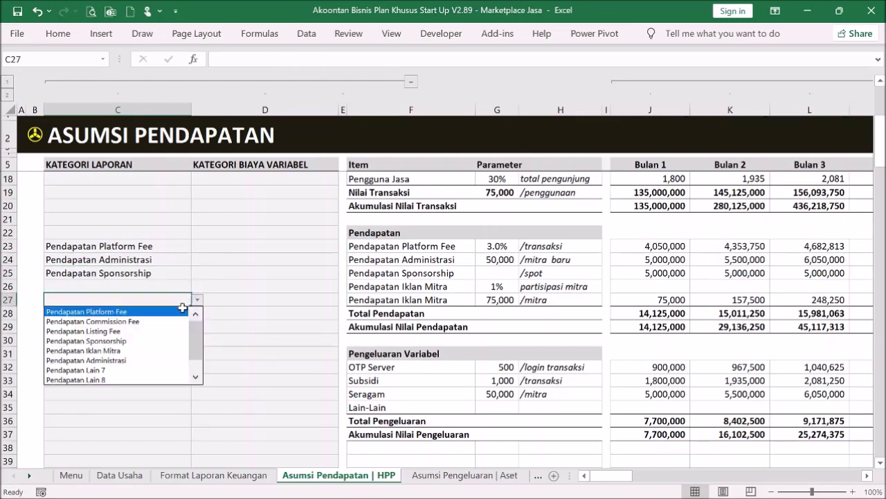
{"action": "left_click", "coordinate": [157, 350]}
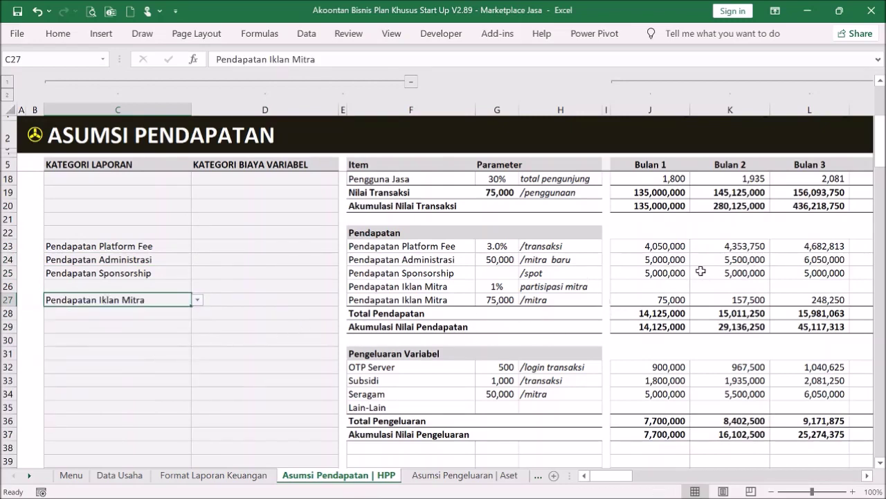
- Set the variable cost categories to Biaya Server for OTP Server, Biaya Subsidi for Subsidi and Biaya Seragam for Seragam
{"action": "scroll", "coordinate": [706, 267], "scroll_direction": "up", "scroll_amount": 4}
{"action": "scroll", "coordinate": [699, 273], "scroll_direction": "down", "scroll_amount": 4}
{"action": "left_click", "coordinate": [309, 365]}
{"action": "scroll", "coordinate": [485, 319], "scroll_direction": "down", "scroll_amount": 2}
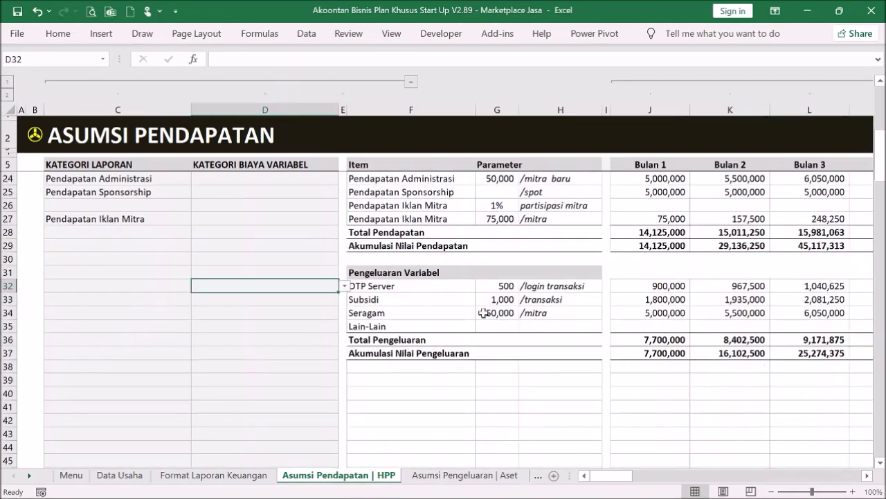
{"action": "left_click", "coordinate": [345, 286]}
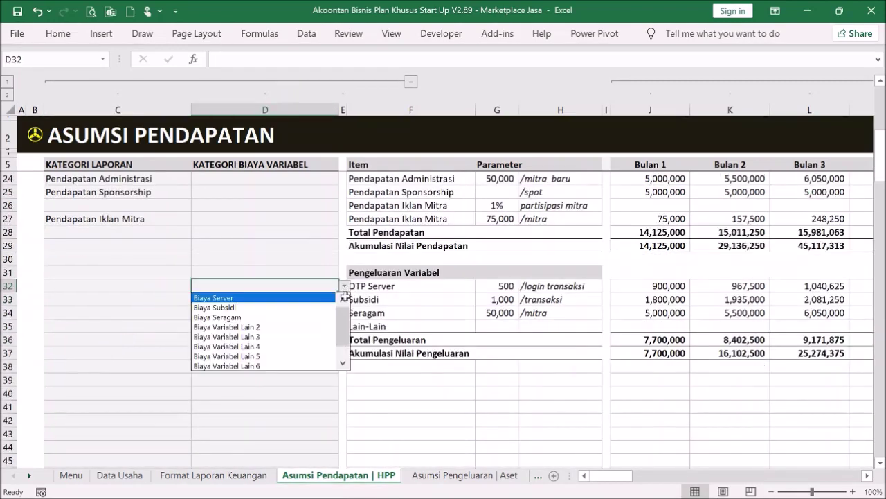
{"action": "left_click", "coordinate": [323, 297]}
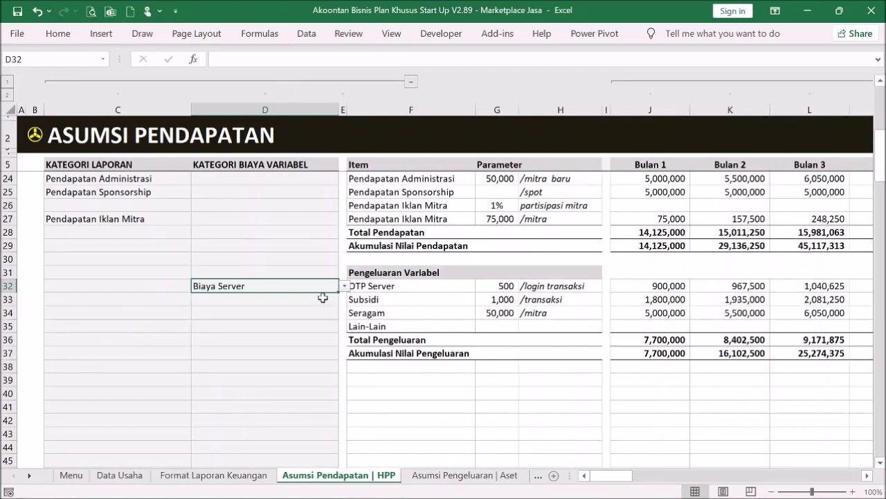
{"action": "left_click", "coordinate": [323, 300]}
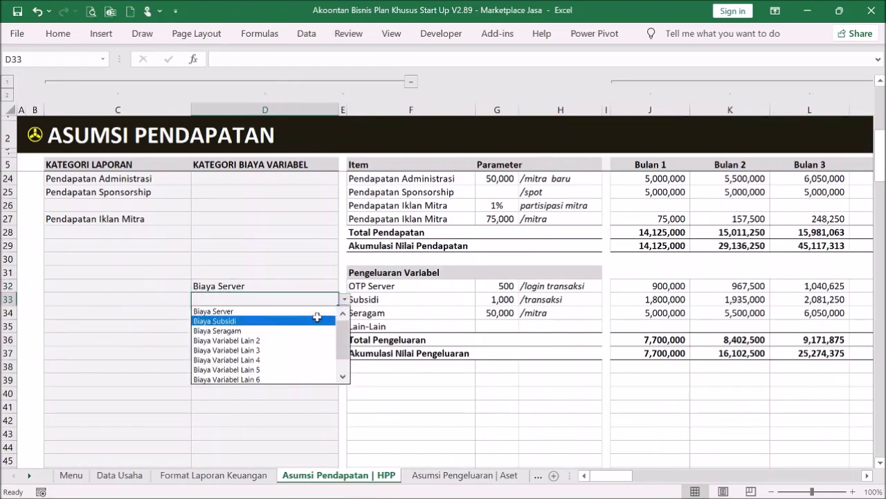
{"action": "left_click", "coordinate": [316, 316]}
{"action": "left_click", "coordinate": [331, 315]}
{"action": "left_click", "coordinate": [344, 313]}
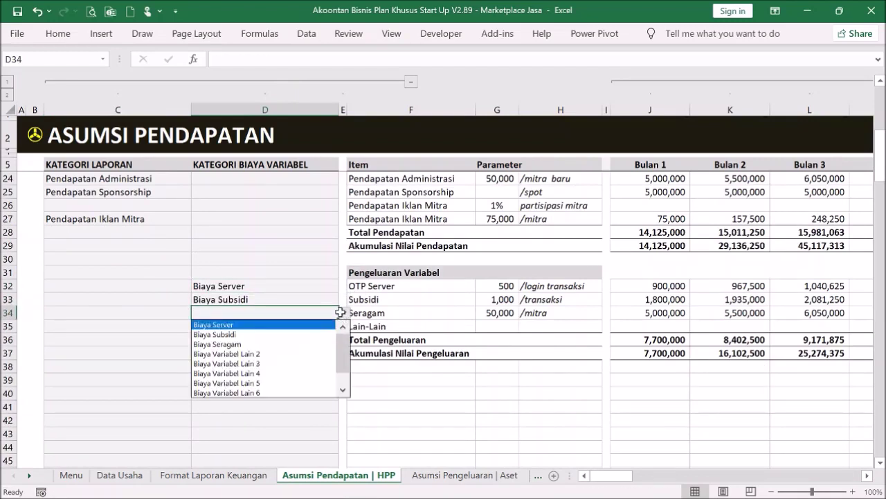
{"action": "left_click", "coordinate": [312, 341]}
{"action": "left_click", "coordinate": [393, 323]}
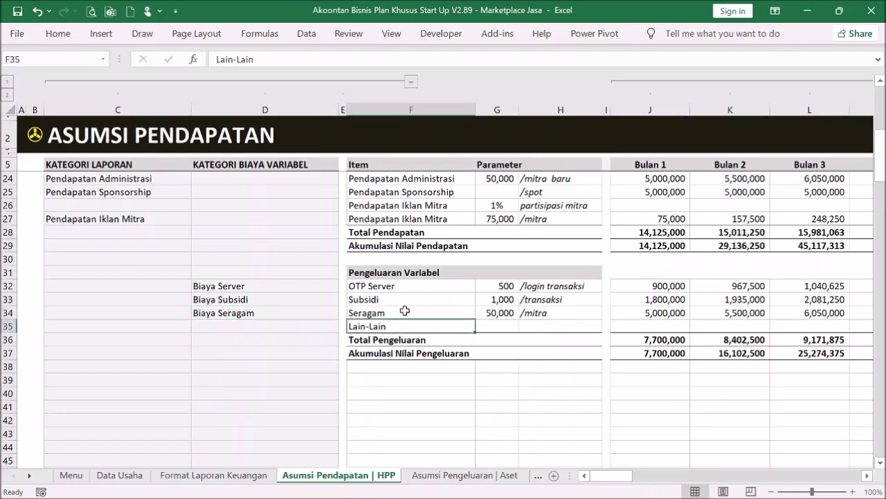
- Review the Penerimaan | Pengeluaran Kas projection, examining monthly receipts, Saldo Kas and the Investasi | Aset and Beban Operasional rows
{"action": "scroll", "coordinate": [368, 231], "scroll_direction": "up", "scroll_amount": 6}
{"action": "left_click", "coordinate": [34, 134]}
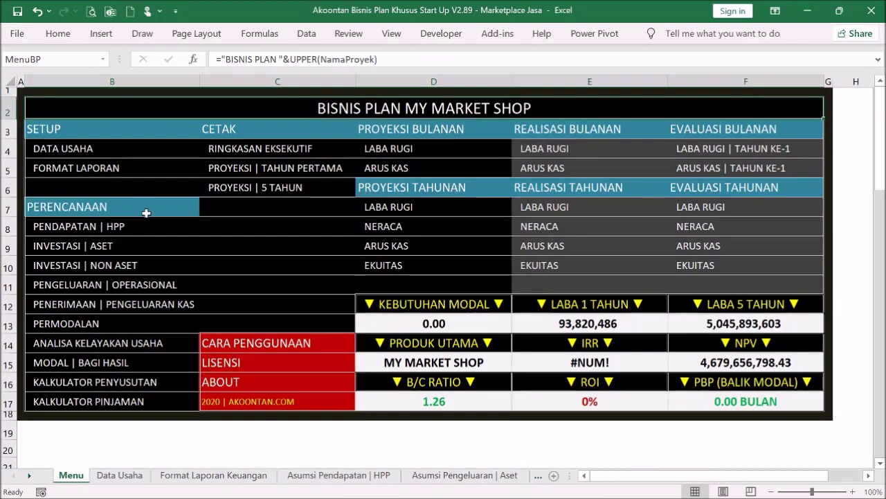
{"action": "left_click", "coordinate": [150, 304]}
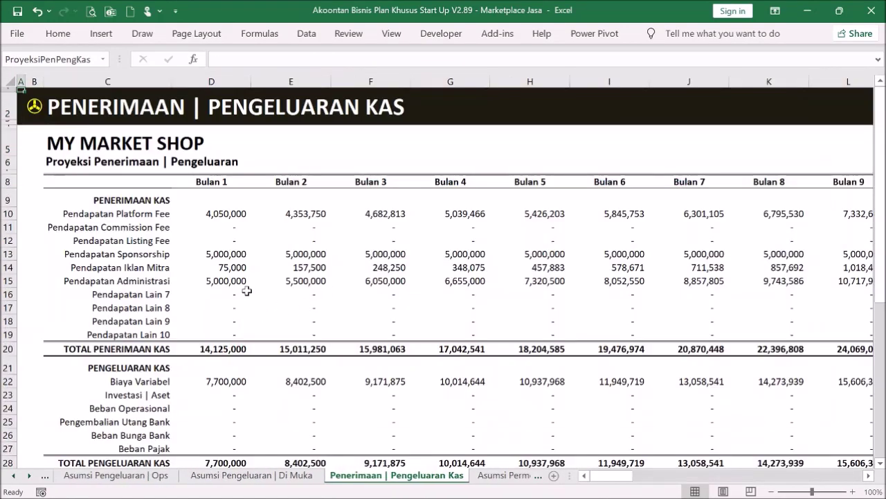
{"action": "scroll", "coordinate": [247, 285], "scroll_direction": "down", "scroll_amount": 2}
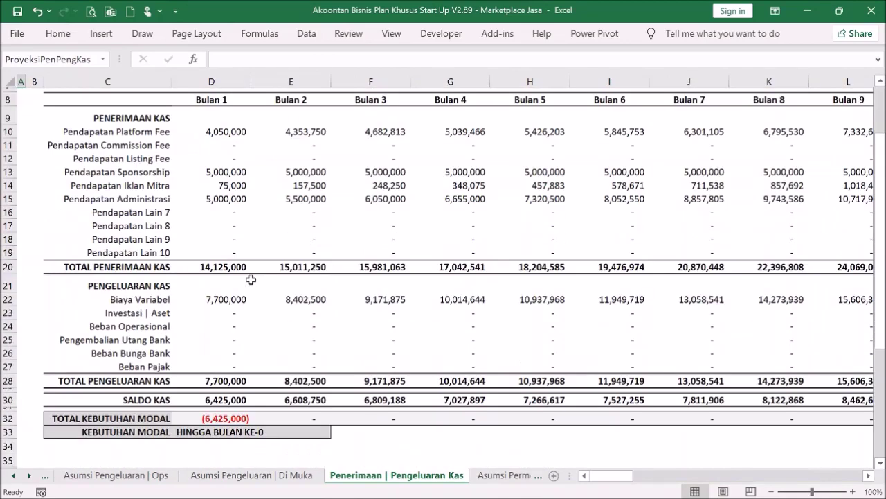
{"action": "left_click_drag", "start_coordinate": [238, 400], "coordinate": [313, 400]}
{"action": "left_click", "coordinate": [259, 338]}
{"action": "left_click_drag", "start_coordinate": [219, 313], "coordinate": [362, 330]}
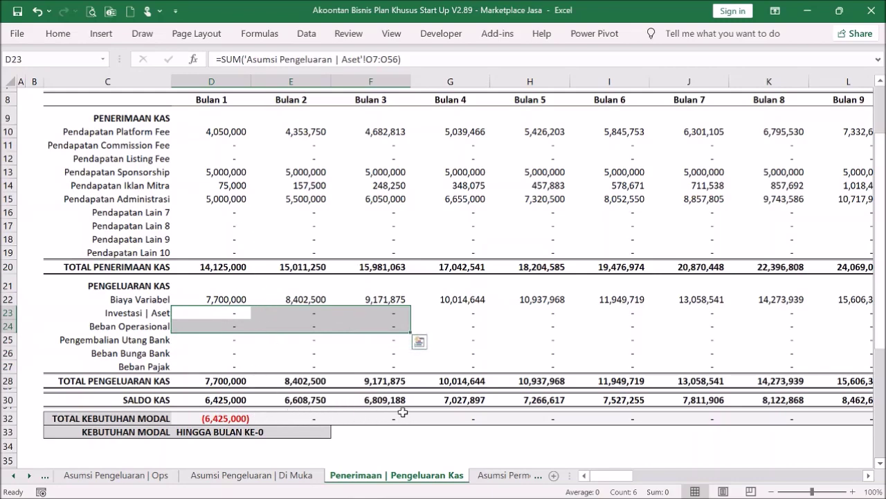
{"action": "scroll", "coordinate": [561, 333], "scroll_direction": "up", "scroll_amount": 3}
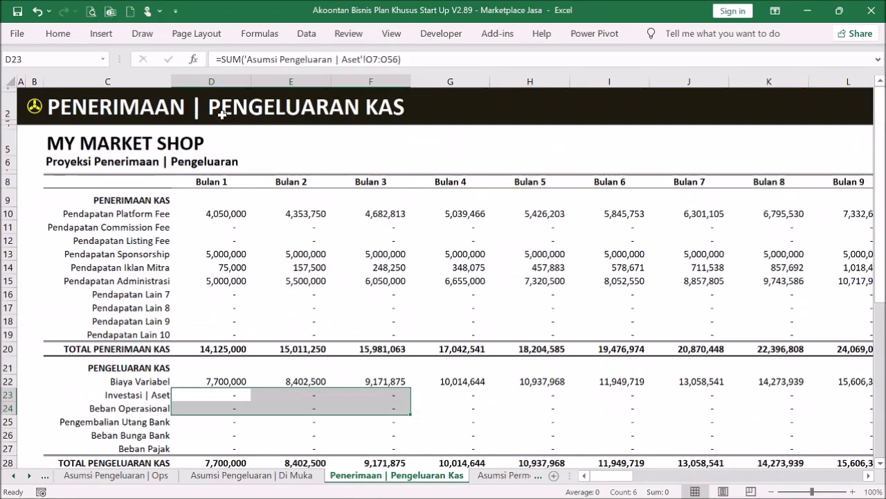
- Go to the Asumsi Pengeluaran | Aset sheet and enter Pembelian Aplikasi as the first investment asset
{"action": "left_click", "coordinate": [33, 107]}
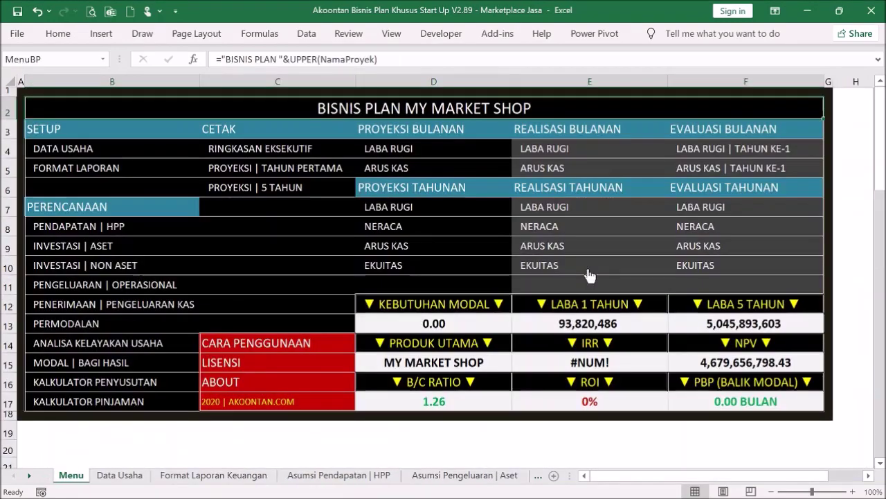
{"action": "left_click", "coordinate": [102, 245]}
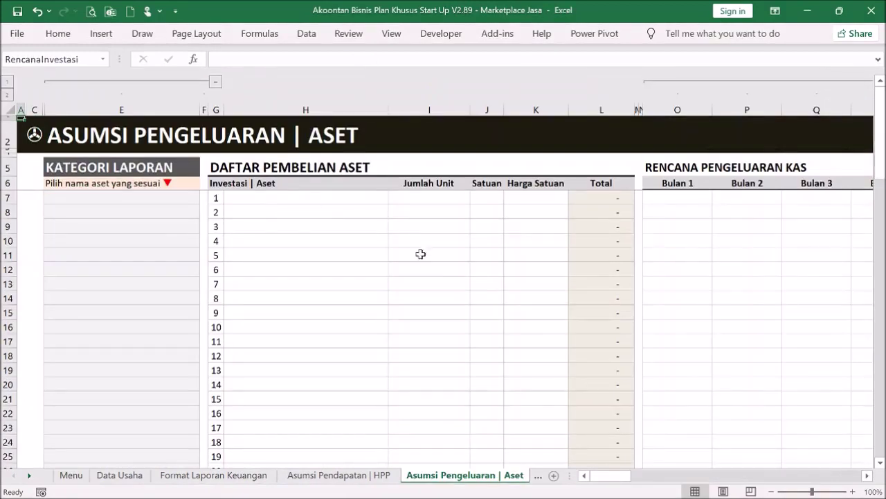
{"action": "left_click", "coordinate": [433, 277]}
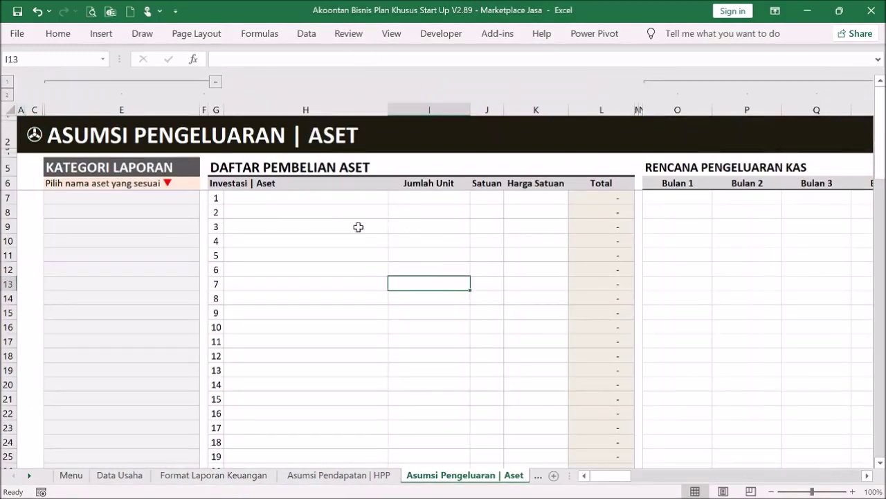
{"action": "left_click", "coordinate": [329, 200]}
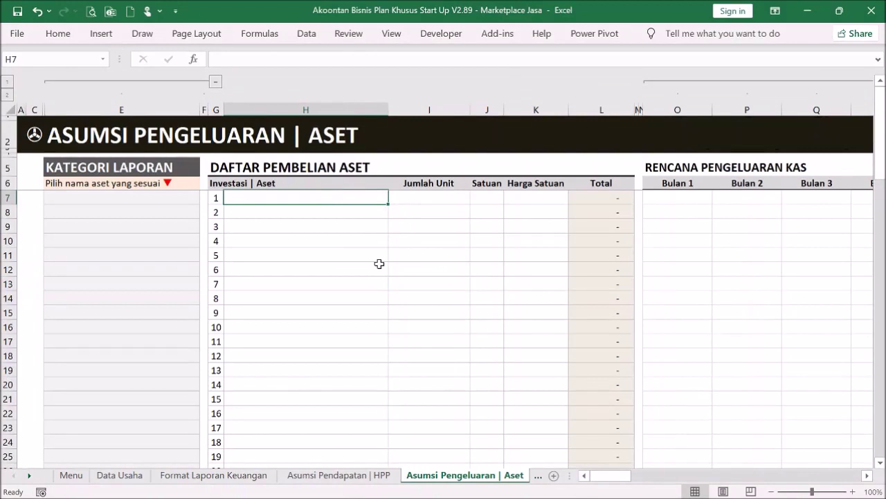
{"action": "type", "text": "Pembe"}
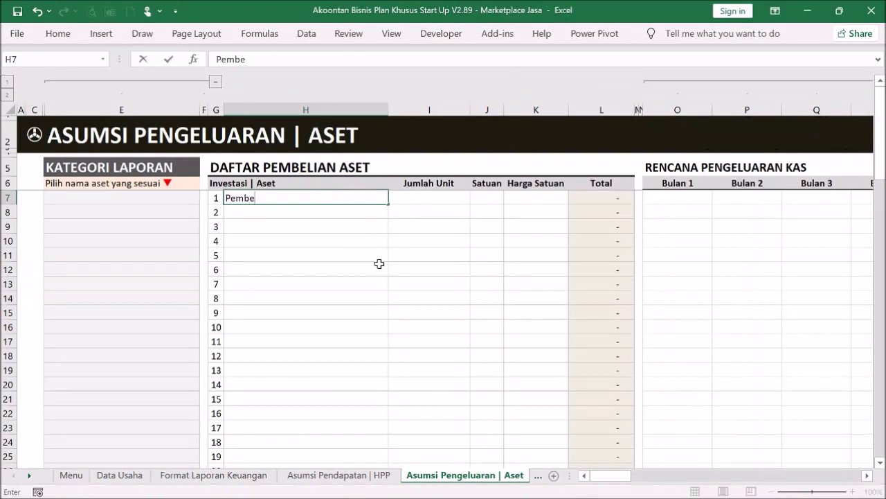
{"action": "type", "text": "lian Aplikasi"}
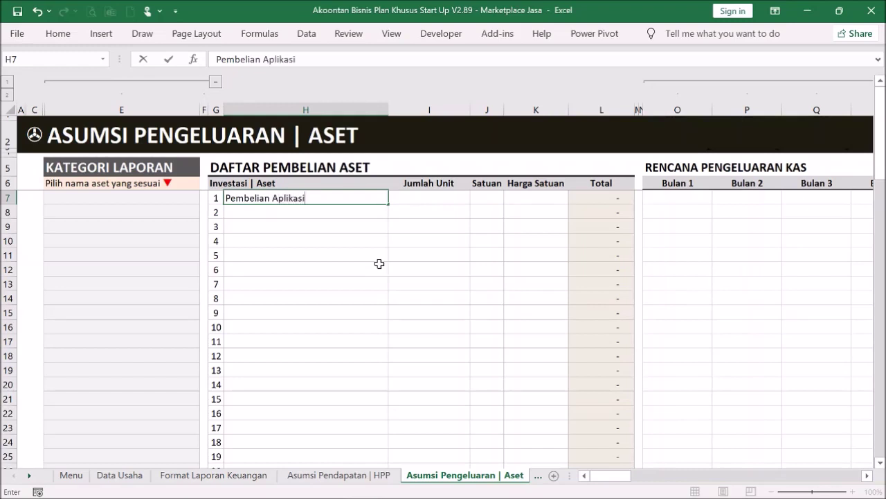
{"action": "key", "text": "Return"}
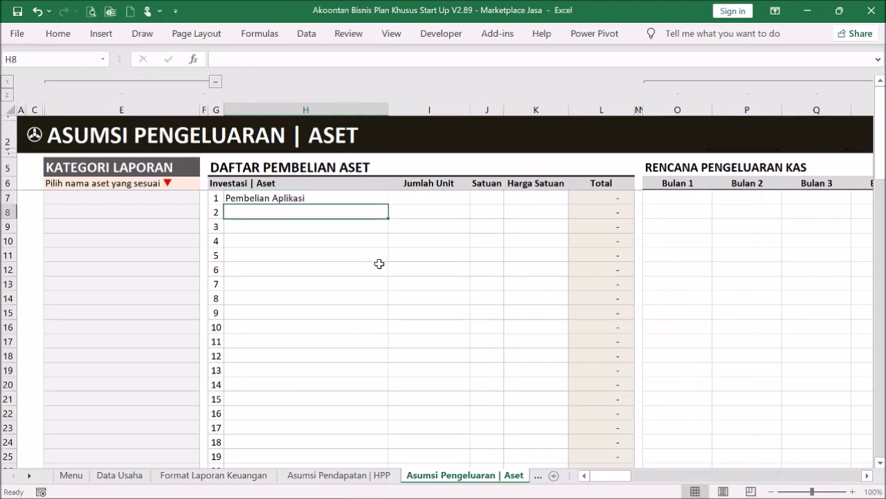
- Set the Harga Satuan of Pembelian Aplikasi to 300,000,000, leaving its Jumlah Unit and Satuan empty
{"action": "left_click", "coordinate": [524, 199]}
{"action": "type", "text": "300,0"}
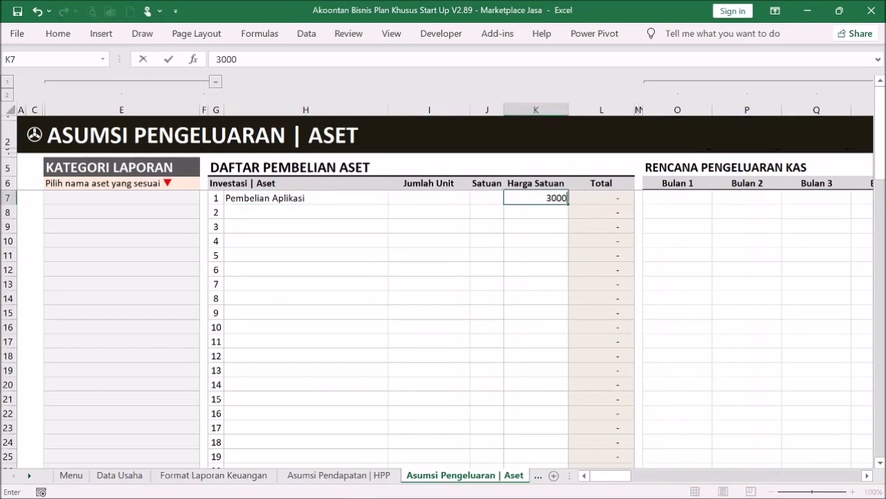
{"action": "type", "text": "00,000"}
{"action": "key", "text": "Return"}
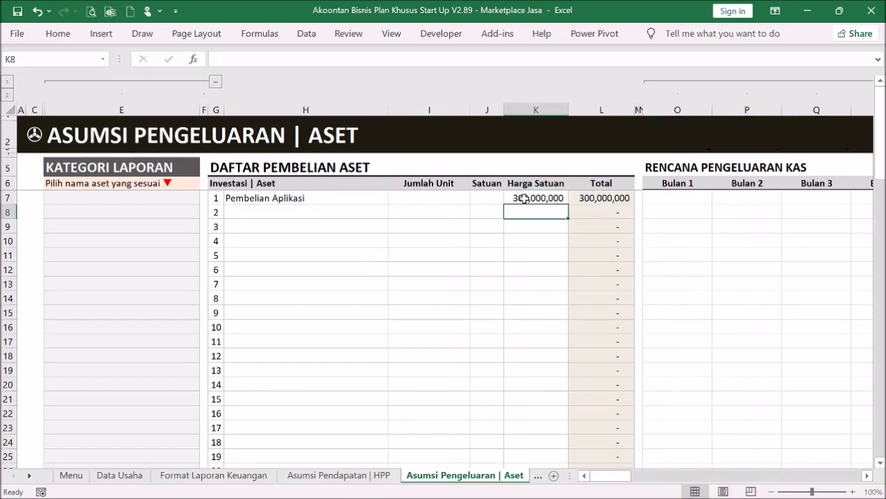
{"action": "left_click_drag", "start_coordinate": [453, 199], "coordinate": [489, 193]}
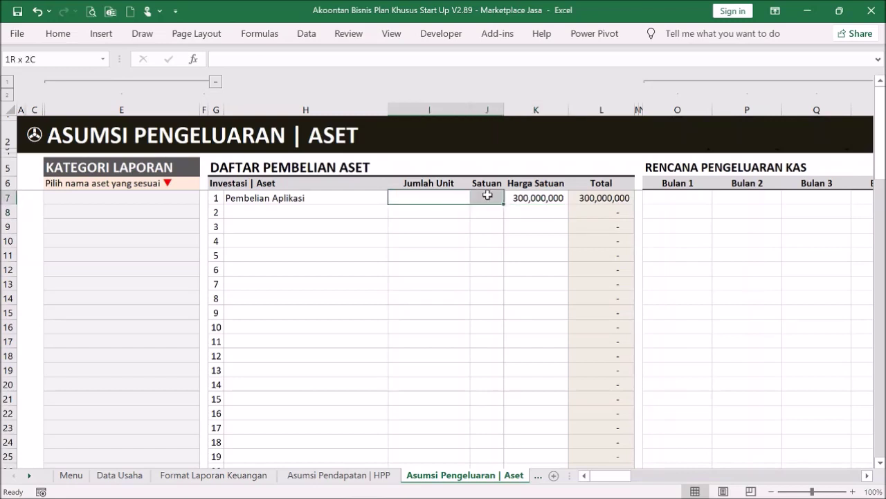
{"action": "left_click", "coordinate": [489, 207]}
{"action": "left_click", "coordinate": [463, 200]}
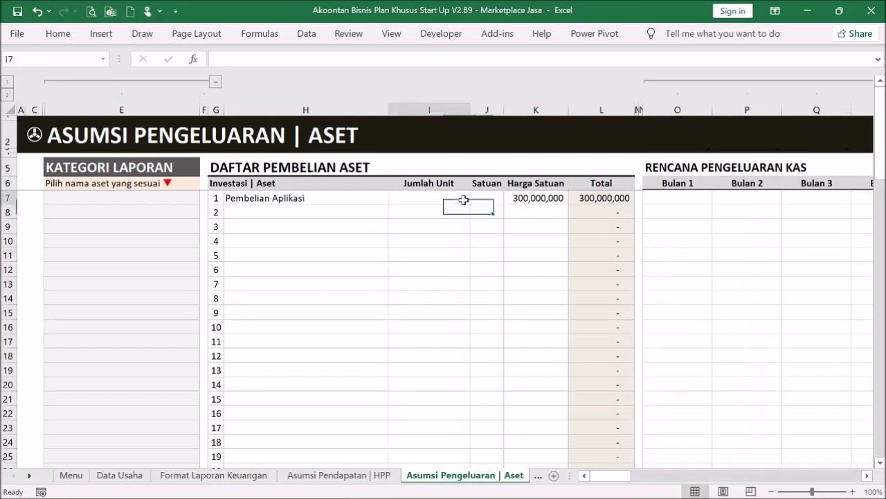
{"action": "left_click", "coordinate": [477, 200]}
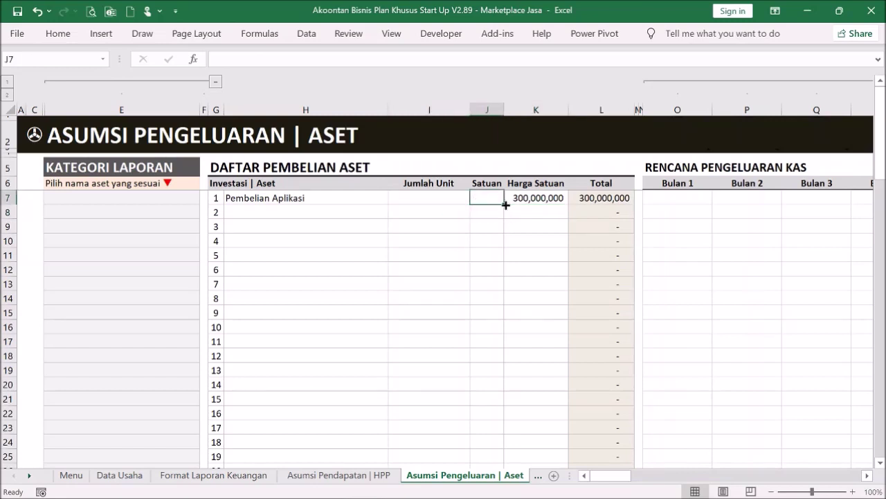
- Add Renovasi Kantor, Komputer and Printer as assets 2 to 4 in the Daftar Pembelian Aset
{"action": "left_click", "coordinate": [342, 214]}
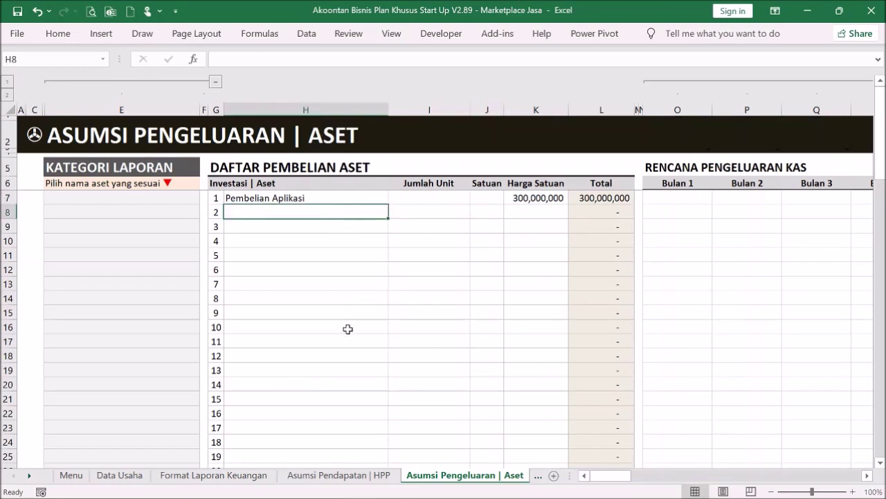
{"action": "type", "text": "Ren"}
{"action": "key", "text": "BackSpace"}
{"action": "type", "text": "enovasi Kantor"}
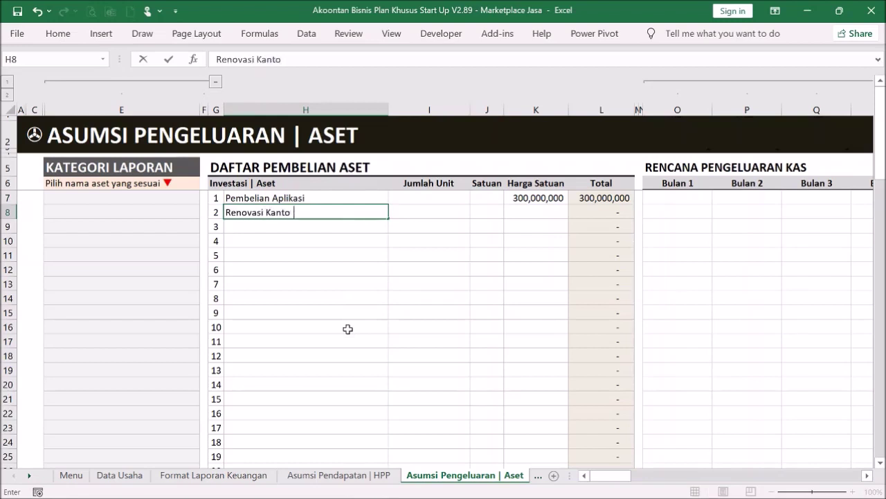
{"action": "key", "text": "Return"}
{"action": "type", "text": "Koomputer"}
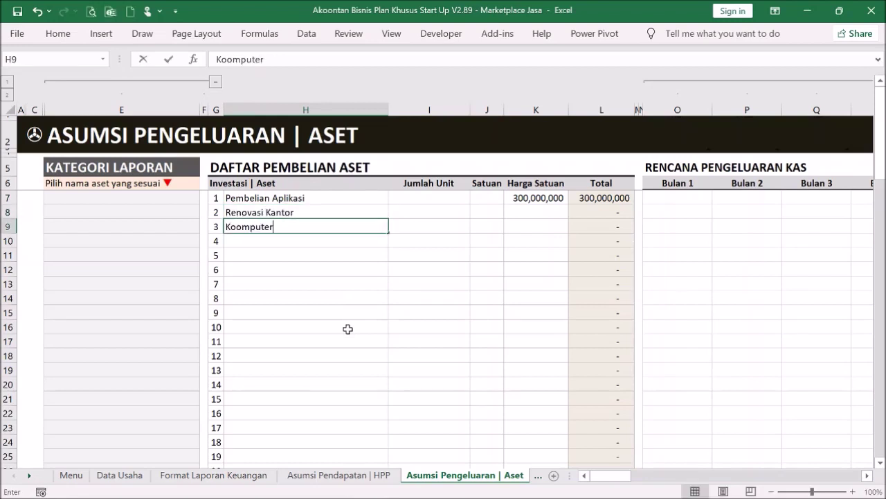
{"action": "key", "text": "BackSpace"}
{"action": "key", "text": "BackSpace"}
{"action": "key", "text": "BackSpace"}
{"action": "type", "text": "mputer"}
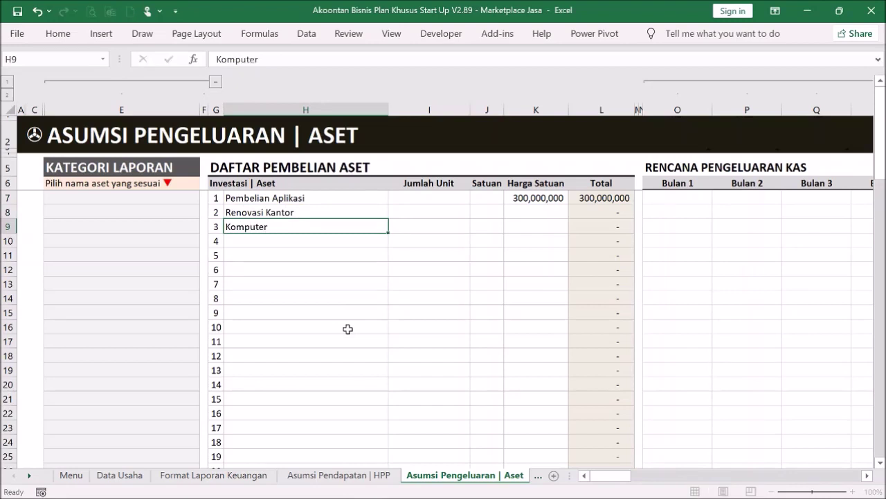
{"action": "key", "text": "Return"}
{"action": "type", "text": "PRinter"}
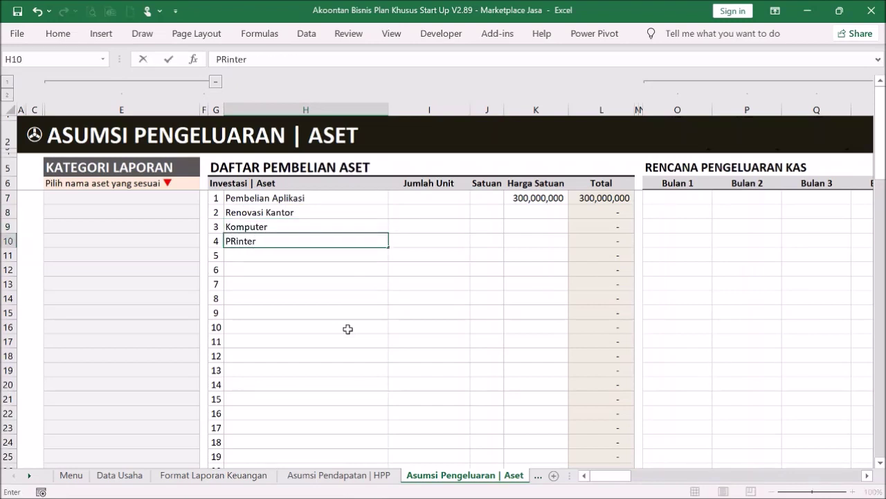
{"action": "key", "text": "Return"}
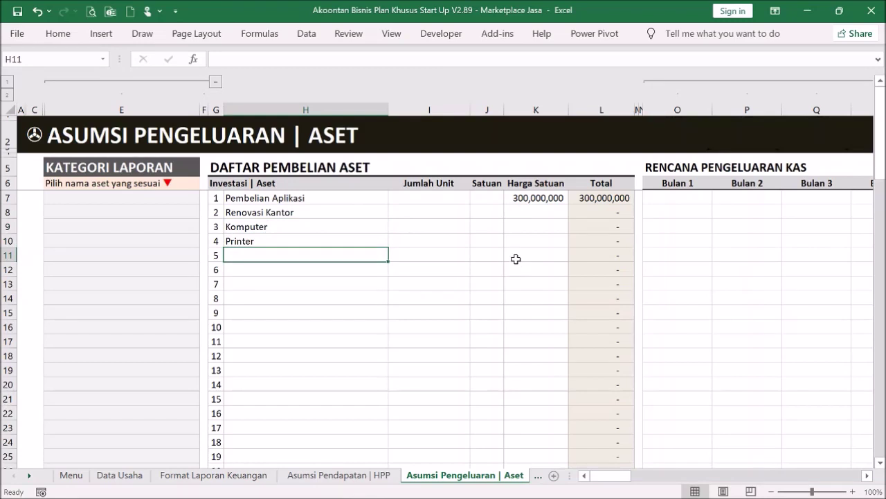
- Set the Harga Satuan of Renovasi Kantor to 200,000,000
{"action": "left_click", "coordinate": [519, 209]}
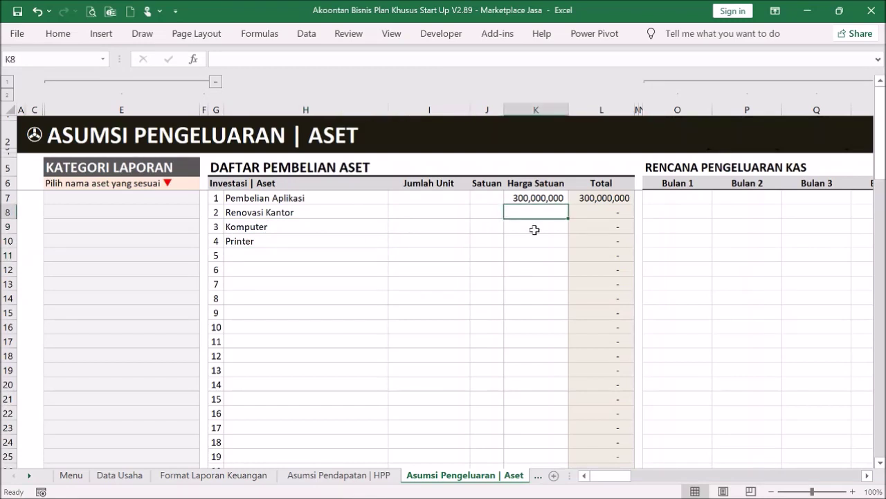
{"action": "type", "text": "200,000,000"}
{"action": "key", "text": "Return"}
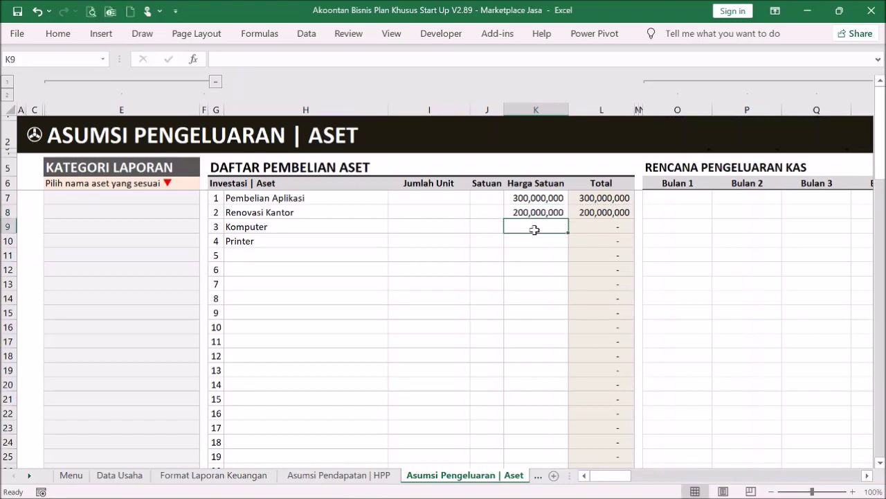
- Enter quantities of 5 Set for Komputer and 2 Unit for Printer, widening the Satuan column
{"action": "left_click", "coordinate": [460, 231]}
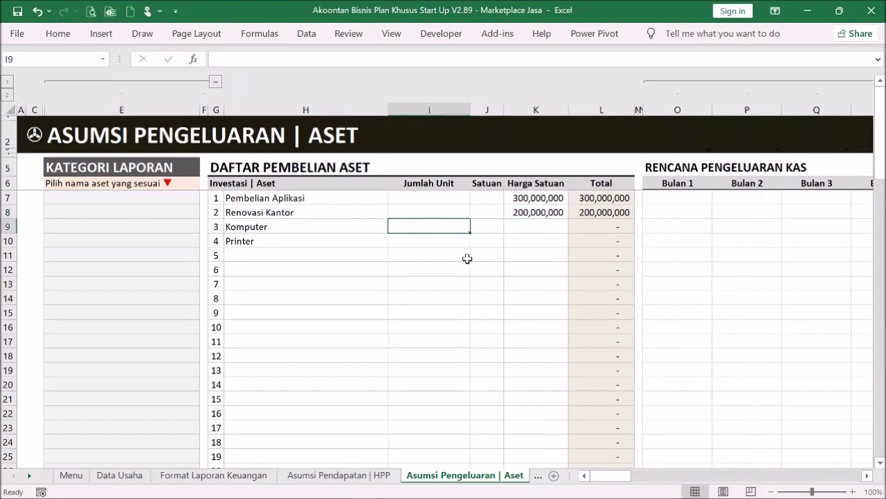
{"action": "type", "text": "5"}
{"action": "key", "text": "Return"}
{"action": "left_click_drag", "start_coordinate": [506, 108], "coordinate": [533, 109]}
{"action": "left_click", "coordinate": [516, 228]}
{"action": "type", "text": "Set"}
{"action": "left_click", "coordinate": [550, 271]}
{"action": "left_click", "coordinate": [433, 239]}
{"action": "type", "text": "2"}
{"action": "left_click", "coordinate": [495, 246]}
{"action": "type", "text": "Unit"}
{"action": "key", "text": "Return"}
- Set the Harga Satuan to 10,000,000 for Komputer and 2,000,000 for Printer
{"action": "left_click", "coordinate": [547, 231]}
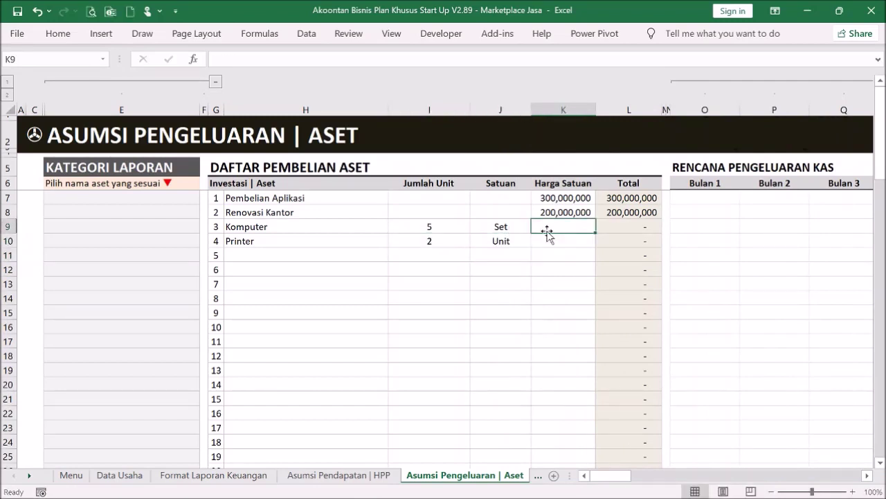
{"action": "type", "text": "10,000,000"}
{"action": "key", "text": "Return"}
{"action": "type", "text": "2000000"}
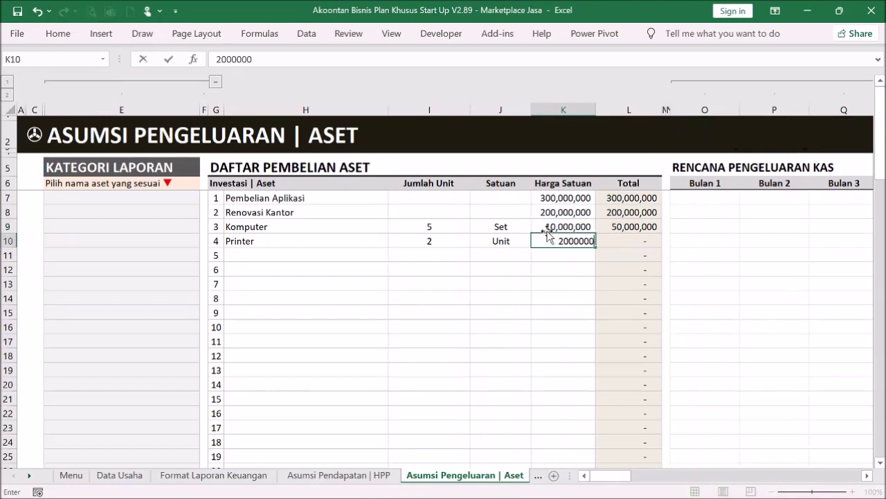
{"action": "key", "text": "Return"}
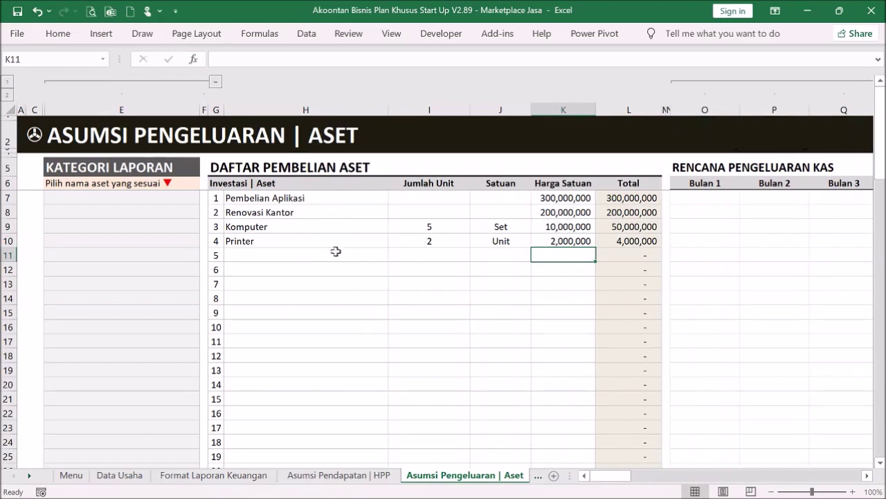
- Copy the four assets' Harga Satuan values into the Bulan 1 column of Rencana Pengeluaran Kas
{"action": "left_click_drag", "start_coordinate": [609, 475], "coordinate": [626, 476]}
{"action": "left_click_drag", "start_coordinate": [547, 198], "coordinate": [552, 237]}
{"action": "key", "text": "ctrl+c"}
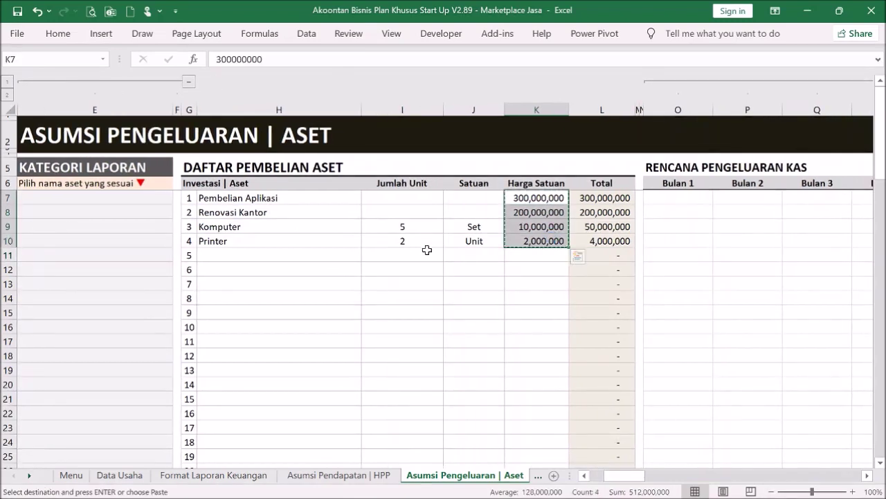
{"action": "left_click", "coordinate": [679, 199]}
{"action": "right_click", "coordinate": [679, 198]}
{"action": "left_click", "coordinate": [714, 193]}
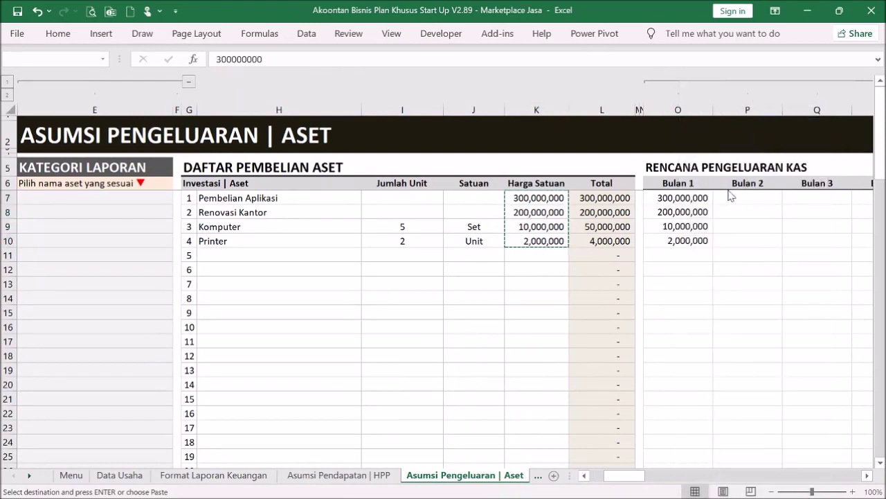
{"action": "left_click", "coordinate": [694, 241]}
{"action": "left_click_drag", "start_coordinate": [680, 198], "coordinate": [701, 236]}
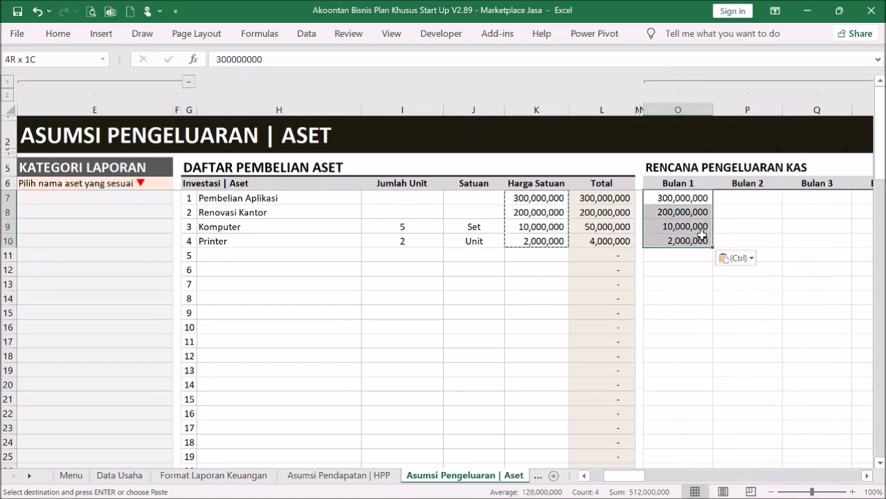
- Set the Pembelian Aplikasi cash plan to 100,000,000 in Bulan 1 and fill it across to Bulan 2 and Bulan 3
{"action": "left_click", "coordinate": [687, 201]}
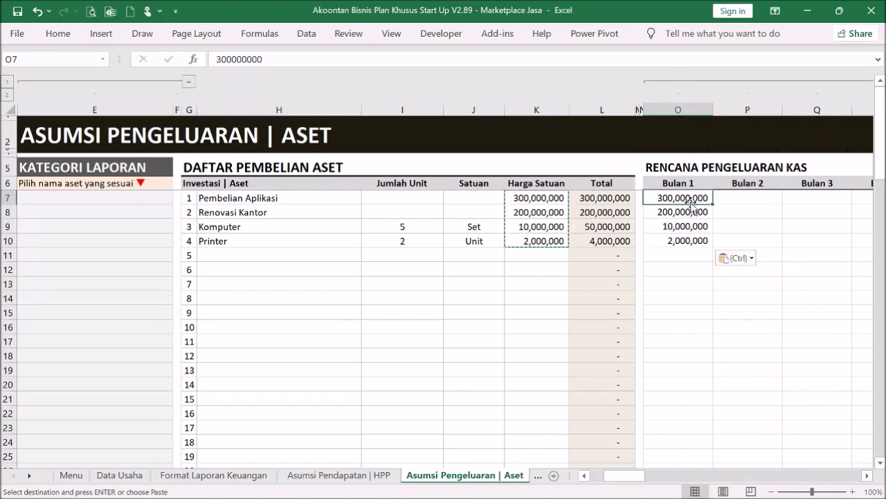
{"action": "type", "text": "10000000"}
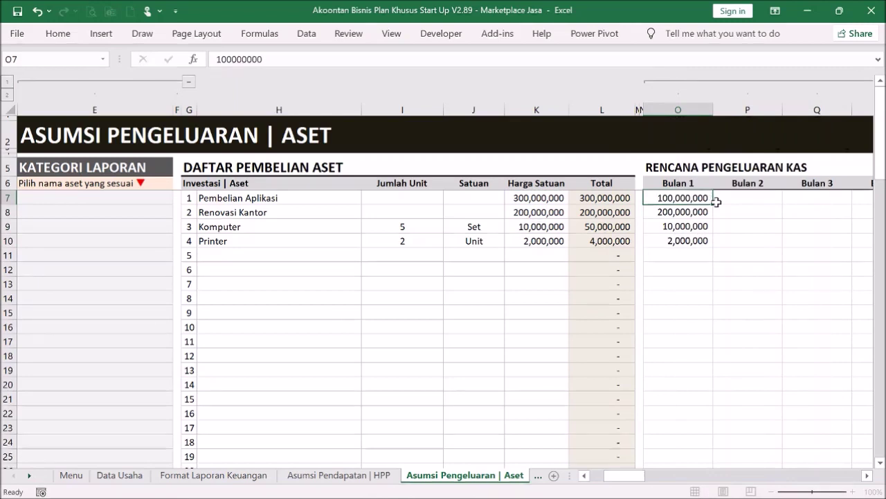
{"action": "key", "text": "Return"}
{"action": "left_click", "coordinate": [709, 201]}
{"action": "left_click_drag", "start_coordinate": [710, 205], "coordinate": [819, 203]}
{"action": "left_click", "coordinate": [760, 283]}
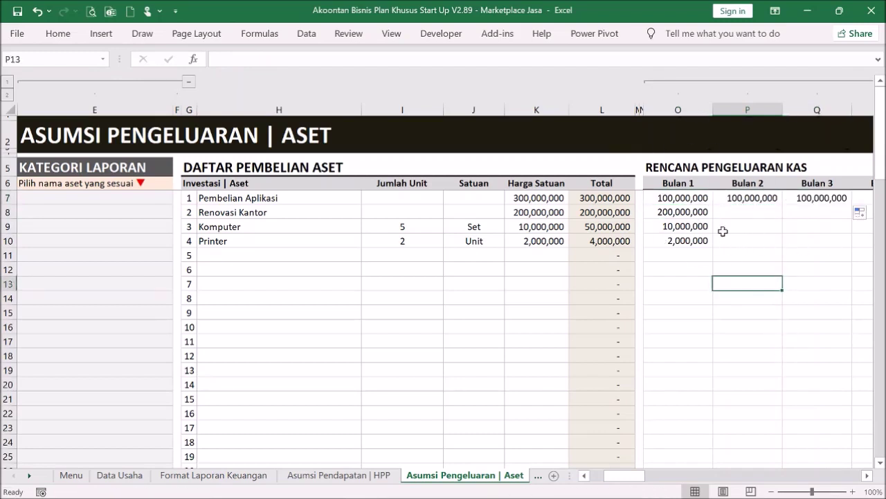
- Set the report category to Aplikasi - Peralatan - Infrastruktur TI for Pembelian Aplikasi and Tanah dan Bangunan for Renovasi Kantor
{"action": "left_click_drag", "start_coordinate": [641, 479], "coordinate": [593, 483]}
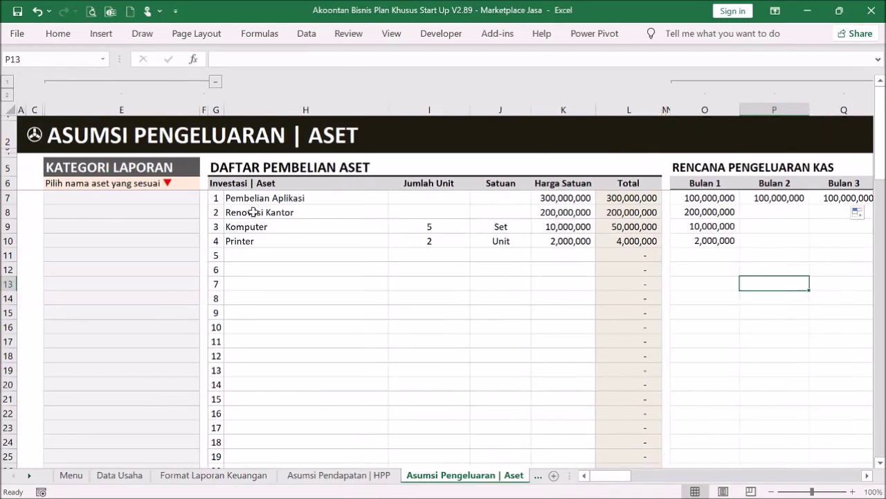
{"action": "left_click", "coordinate": [183, 198]}
{"action": "left_click", "coordinate": [205, 198]}
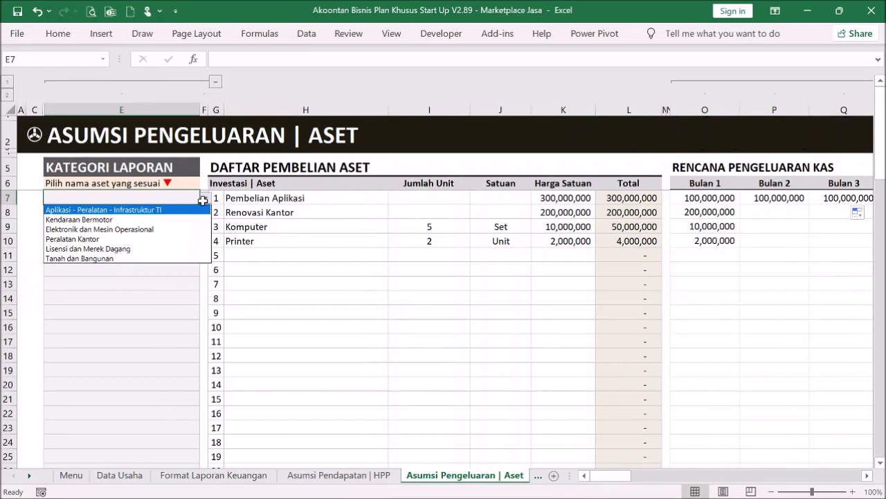
{"action": "left_click", "coordinate": [198, 209]}
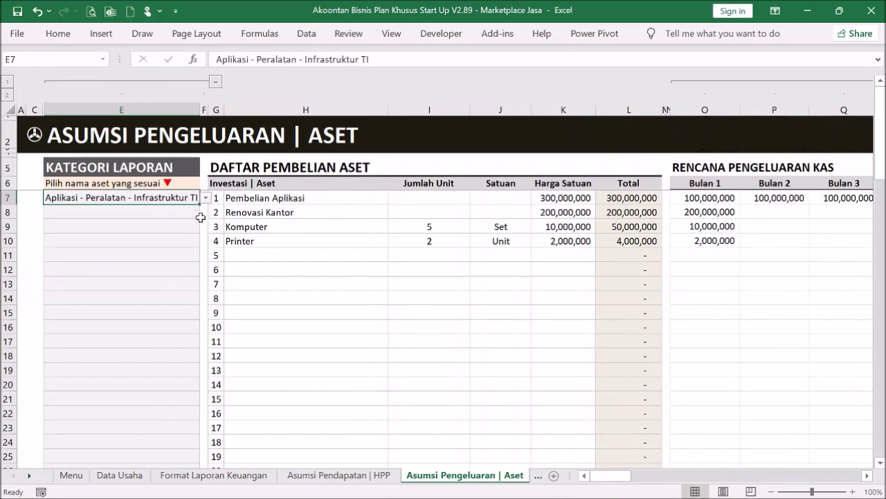
{"action": "left_click", "coordinate": [166, 213]}
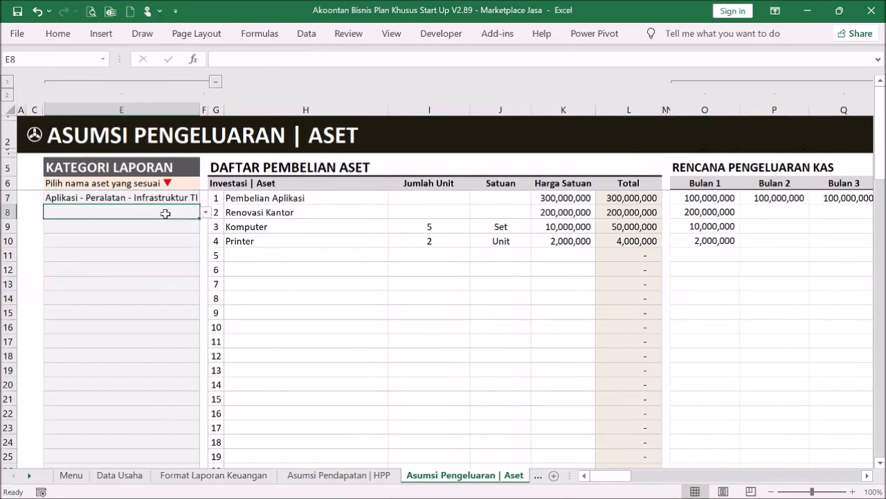
{"action": "left_click", "coordinate": [205, 213]}
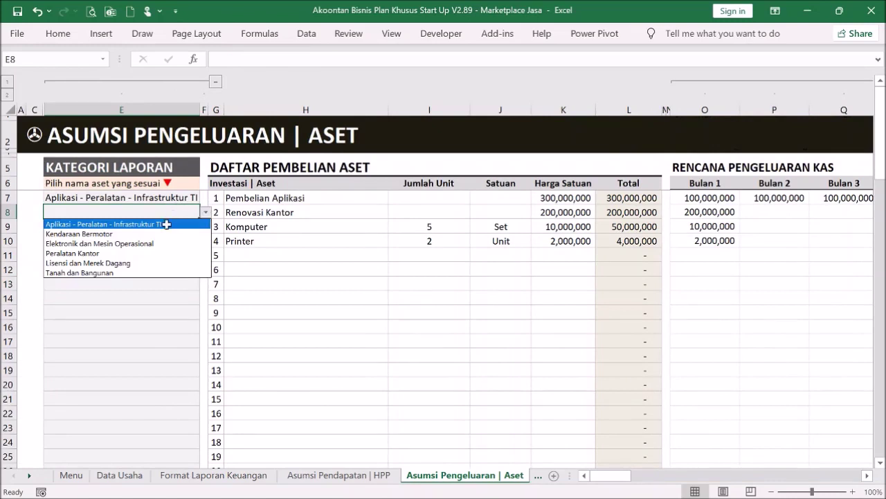
{"action": "left_click", "coordinate": [142, 272]}
- Open the Kategori Laporan choices for the Komputer row
{"action": "left_click", "coordinate": [198, 230]}
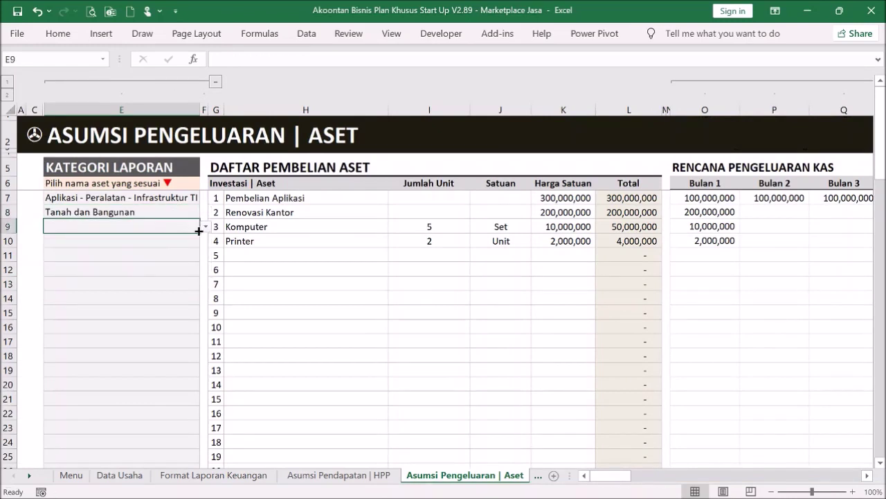
{"action": "left_click", "coordinate": [204, 227]}
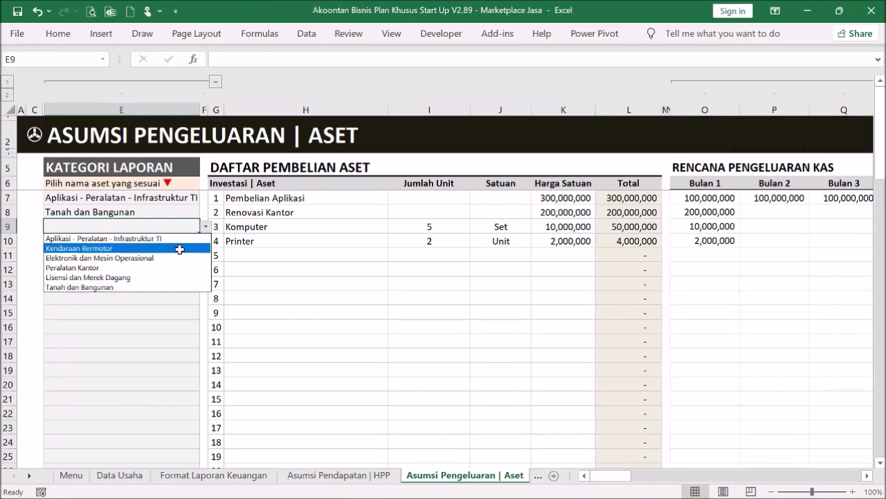
- Set the report category of the Komputer and Printer assets to Elektronik dan Mesin Operasional
{"action": "left_click", "coordinate": [176, 256]}
{"action": "left_click", "coordinate": [180, 241]}
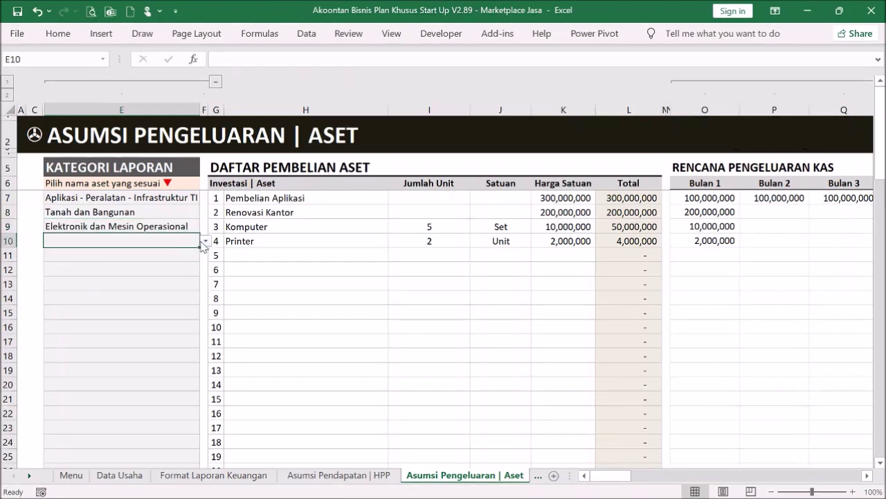
{"action": "left_click", "coordinate": [204, 242]}
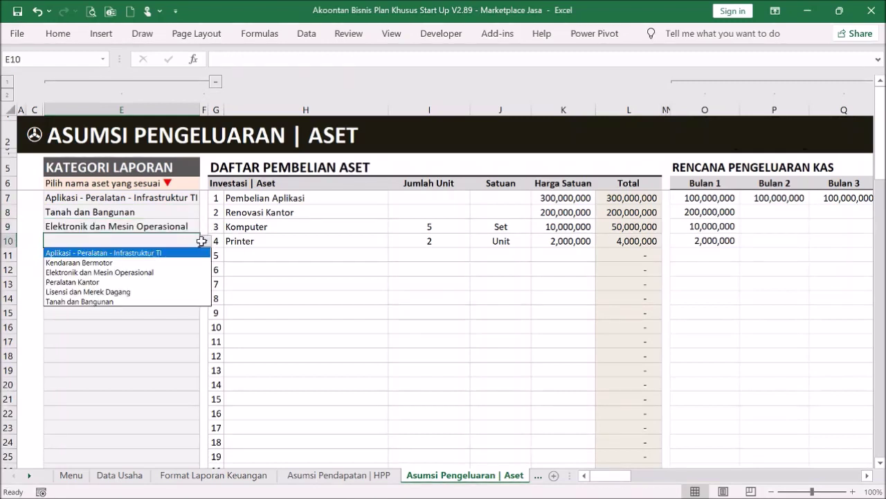
{"action": "left_click", "coordinate": [169, 270]}
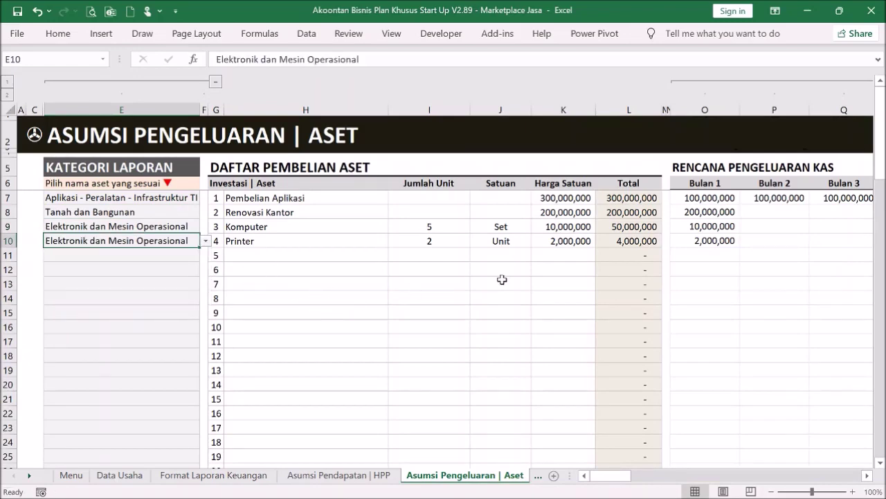
{"action": "scroll", "coordinate": [502, 280], "scroll_direction": "down", "scroll_amount": 6}
{"action": "scroll", "coordinate": [502, 280], "scroll_direction": "down", "scroll_amount": 7}
{"action": "scroll", "coordinate": [315, 325], "scroll_direction": "up", "scroll_amount": 13}
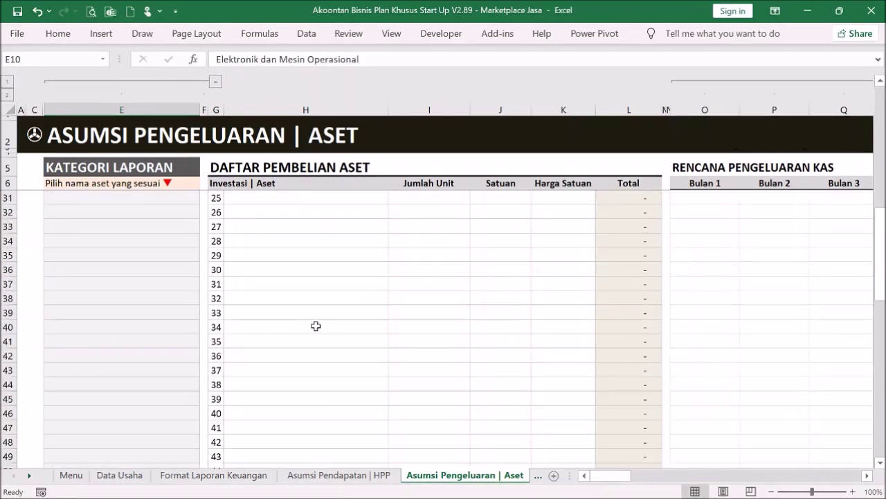
{"action": "left_click", "coordinate": [320, 298]}
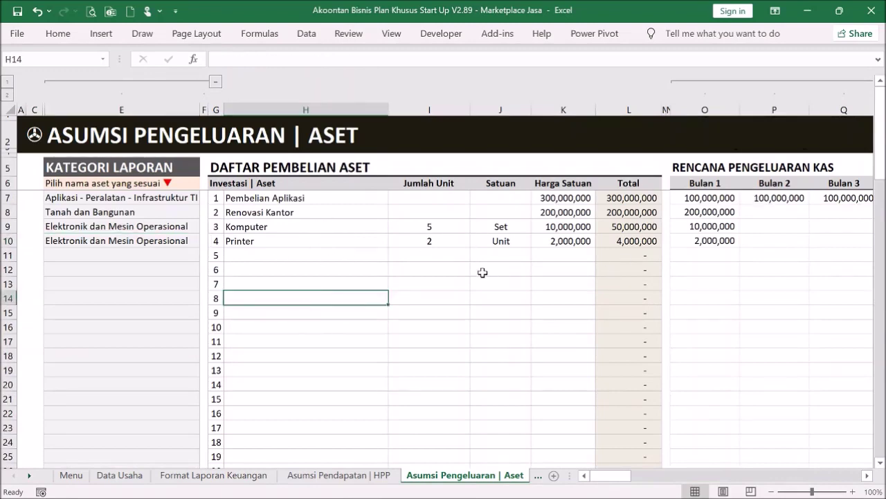
- Go back to the main menu and open the operational expense assumptions sheet to view its expense list
{"action": "left_click", "coordinate": [35, 136]}
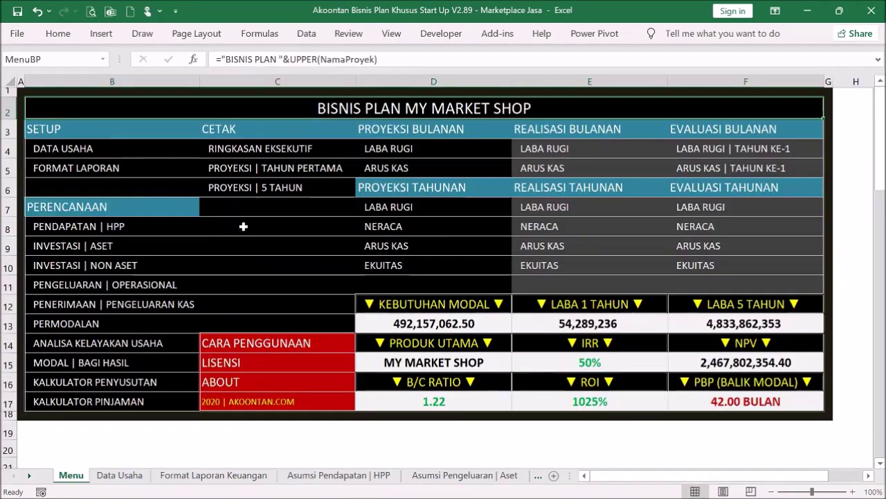
{"action": "left_click", "coordinate": [170, 285]}
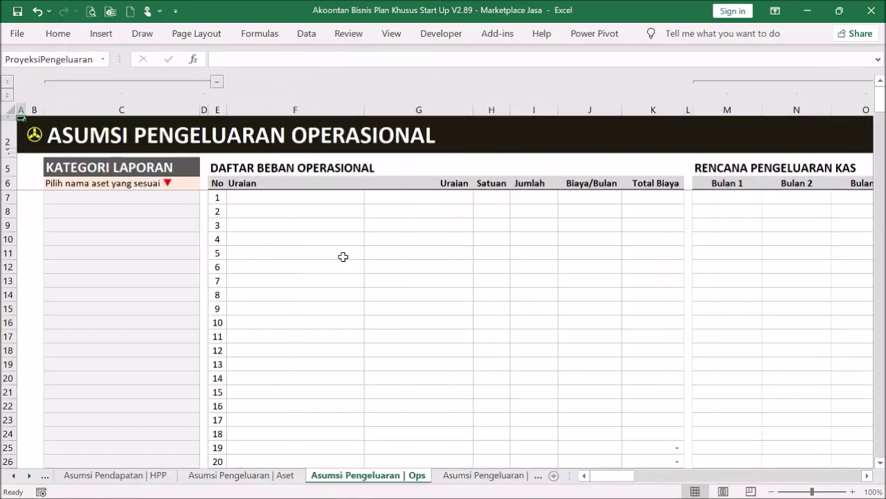
{"action": "left_click_drag", "start_coordinate": [293, 200], "coordinate": [295, 242]}
{"action": "left_click", "coordinate": [398, 265]}
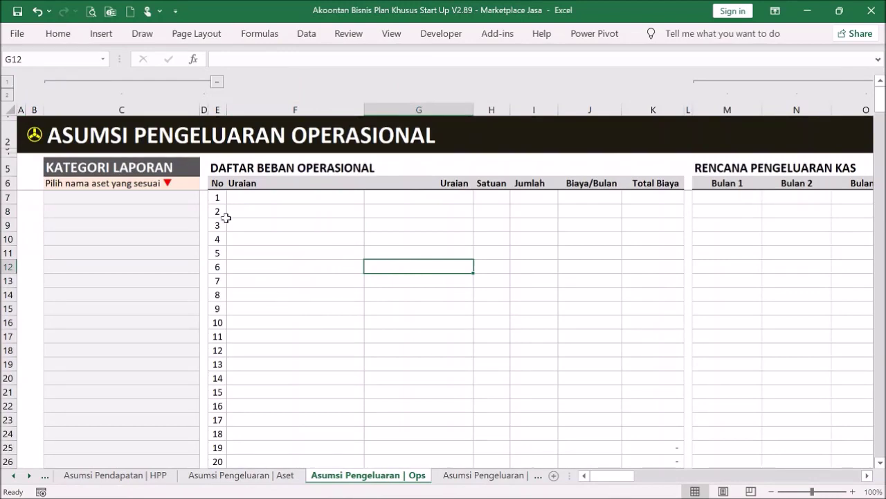
- Return to the main menu and open the INVESTASI | NON ASET sheet for prepaid expenses
{"action": "left_click", "coordinate": [35, 136]}
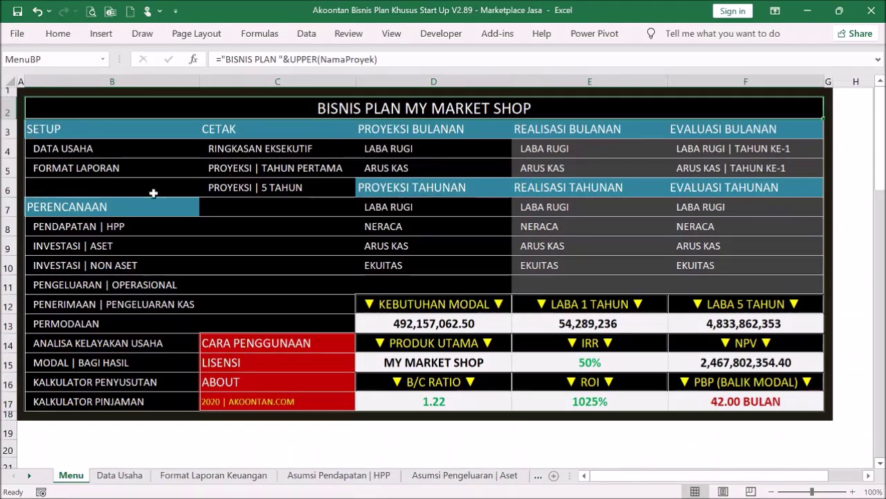
{"action": "left_click", "coordinate": [130, 265]}
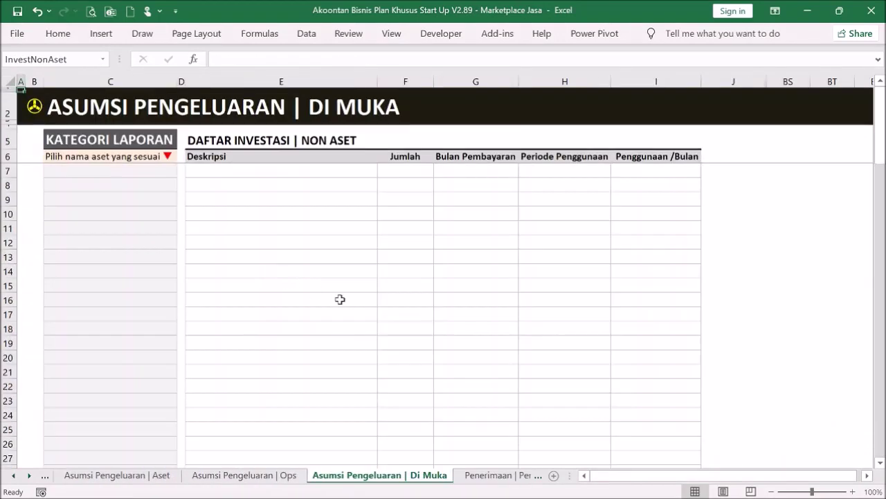
{"action": "left_click", "coordinate": [311, 271]}
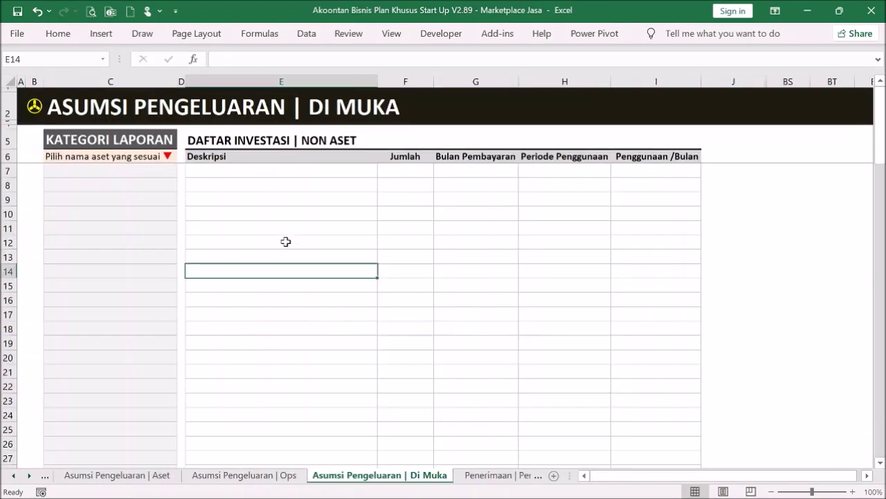
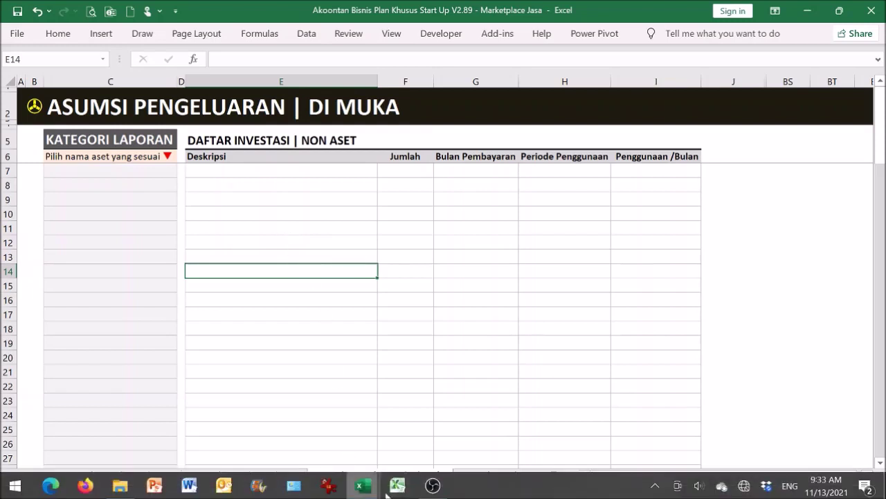
- Switch to the Contoh example workbook and copy its non-asset investment entries in E7:H18, from description to usage period
{"action": "left_click", "coordinate": [357, 495]}
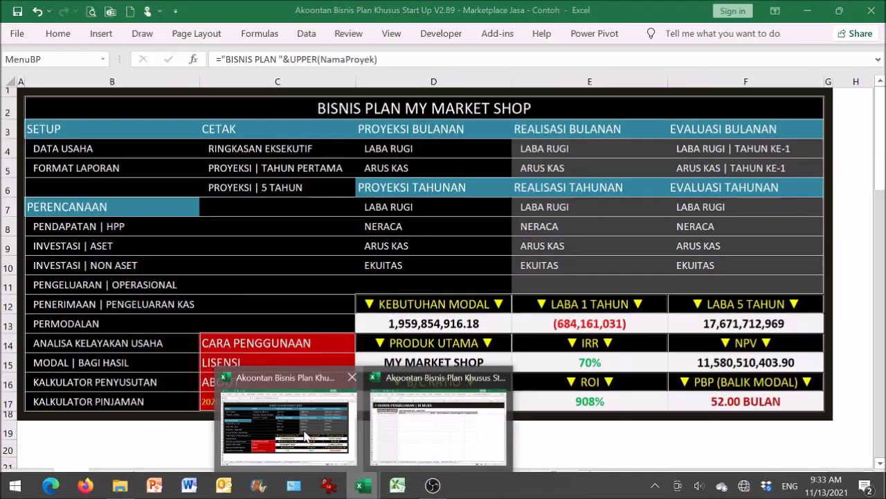
{"action": "left_click", "coordinate": [305, 433]}
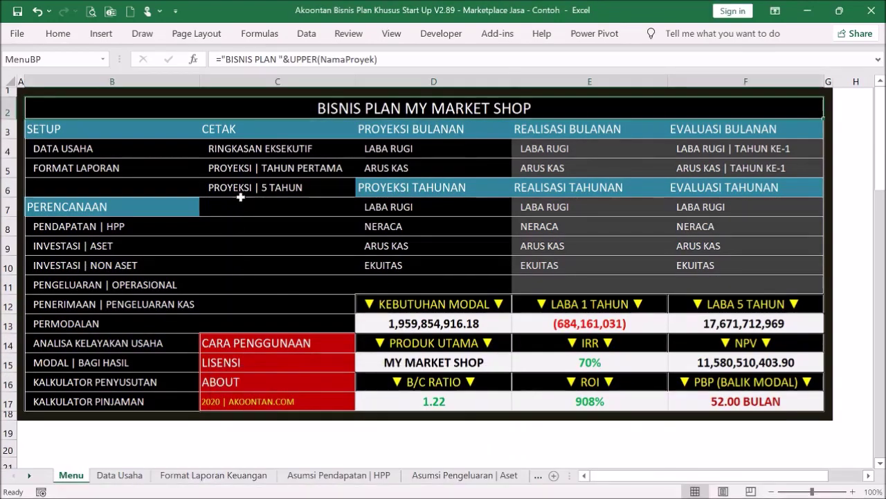
{"action": "left_click", "coordinate": [111, 264]}
{"action": "left_click_drag", "start_coordinate": [230, 173], "coordinate": [546, 326]}
{"action": "key", "text": "ctrl+c"}
- Switch back to the working business plan workbook and paste the copied non-asset investment entries starting at E7
{"action": "left_click", "coordinate": [372, 488]}
{"action": "mouse_move", "coordinate": [372, 488]}
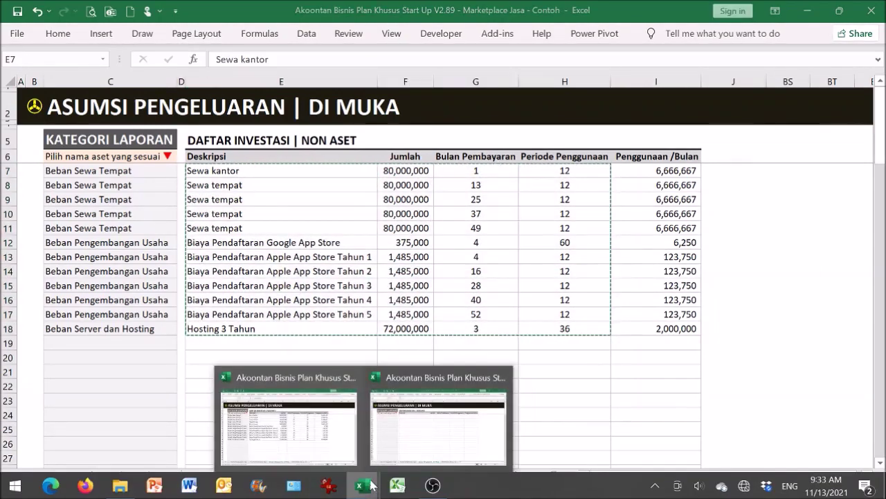
{"action": "left_click", "coordinate": [400, 439]}
{"action": "left_click", "coordinate": [283, 170]}
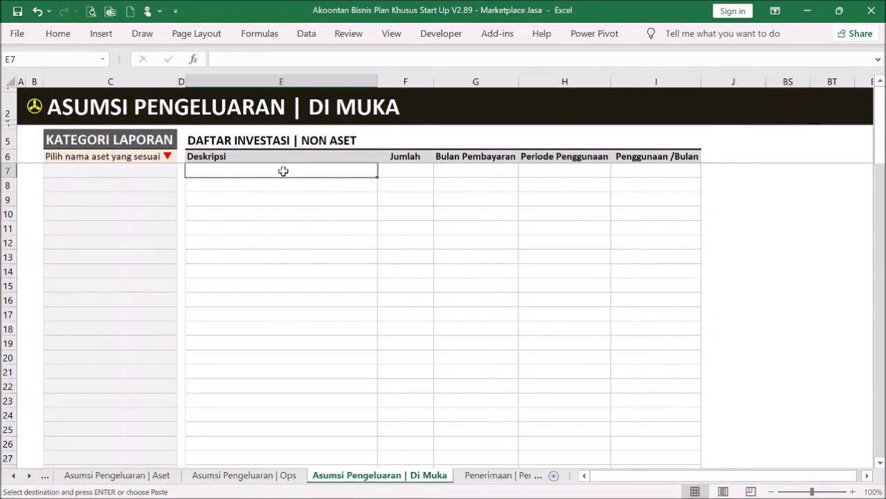
{"action": "right_click", "coordinate": [284, 173]}
{"action": "left_click", "coordinate": [337, 191]}
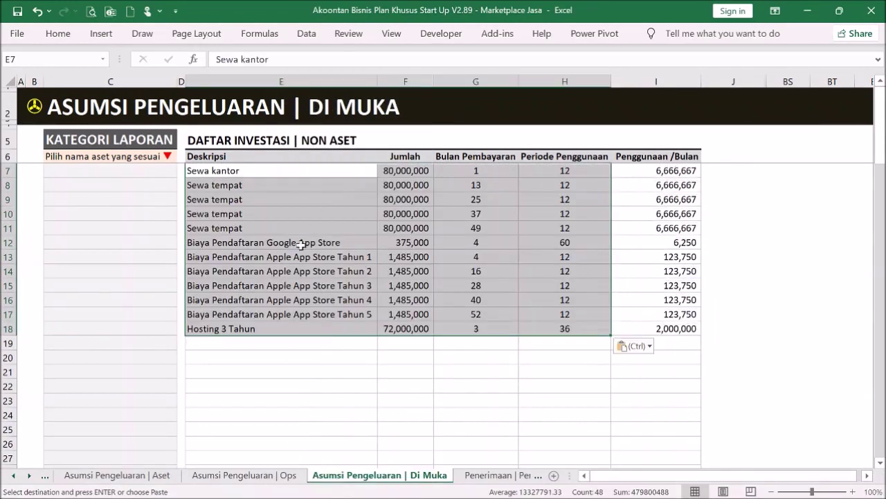
- Examine how amount, payment month and usage period relate to the monthly usage of the non-asset investments
{"action": "left_click", "coordinate": [302, 271]}
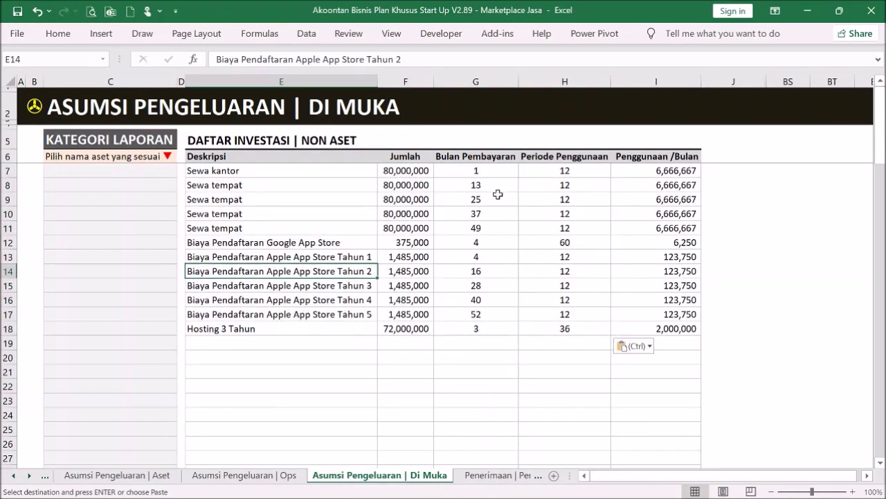
{"action": "left_click_drag", "start_coordinate": [639, 169], "coordinate": [645, 317]}
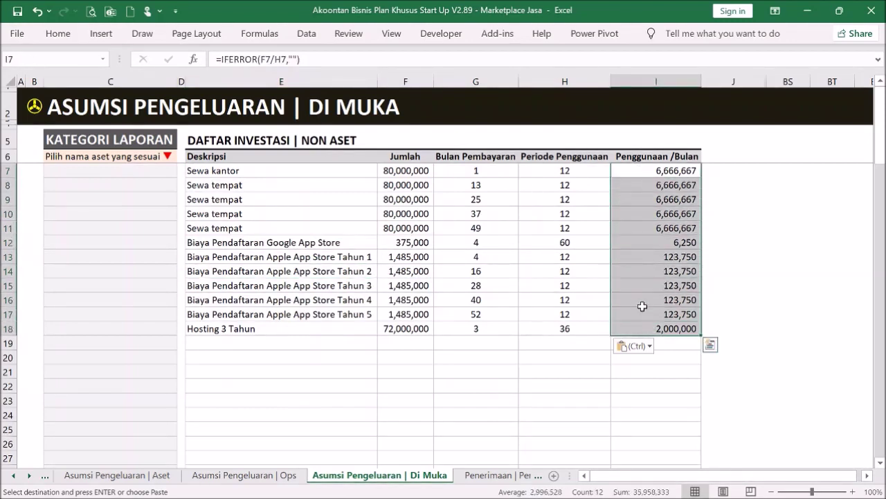
{"action": "left_click", "coordinate": [638, 300]}
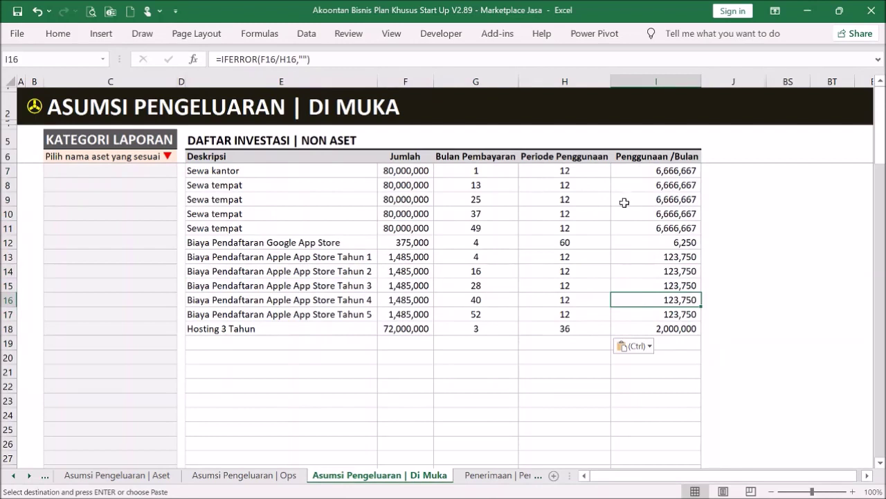
{"action": "left_click", "coordinate": [482, 171]}
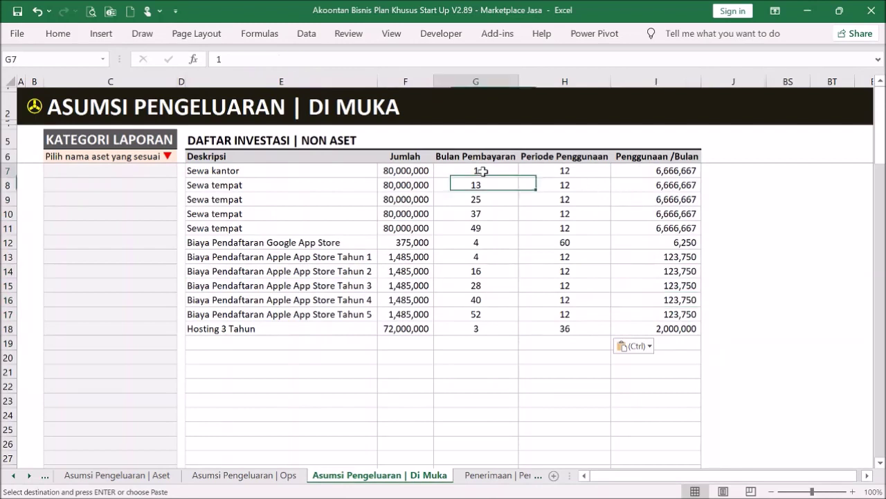
{"action": "left_click", "coordinate": [576, 173]}
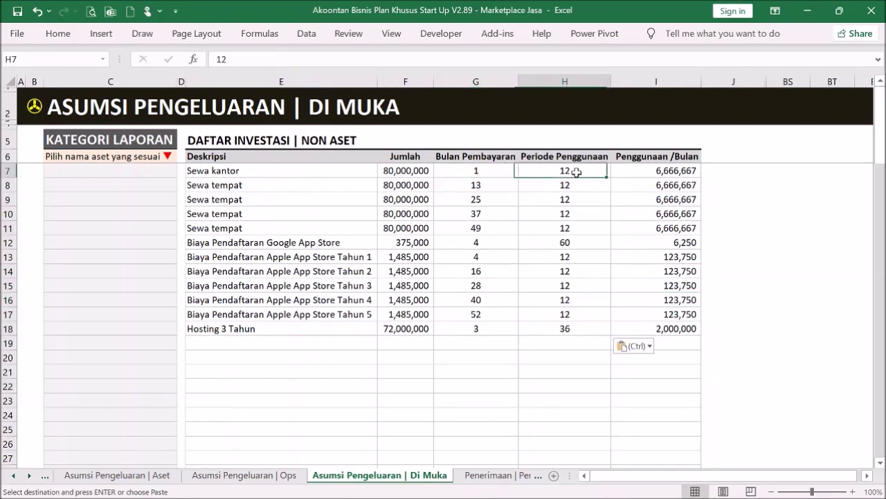
{"action": "left_click", "coordinate": [419, 173]}
{"action": "left_click", "coordinate": [578, 173]}
{"action": "left_click", "coordinate": [675, 173]}
{"action": "left_click_drag", "start_coordinate": [678, 176], "coordinate": [682, 200]}
{"action": "left_click", "coordinate": [655, 217]}
{"action": "left_click", "coordinate": [643, 247]}
{"action": "left_click", "coordinate": [368, 252]}
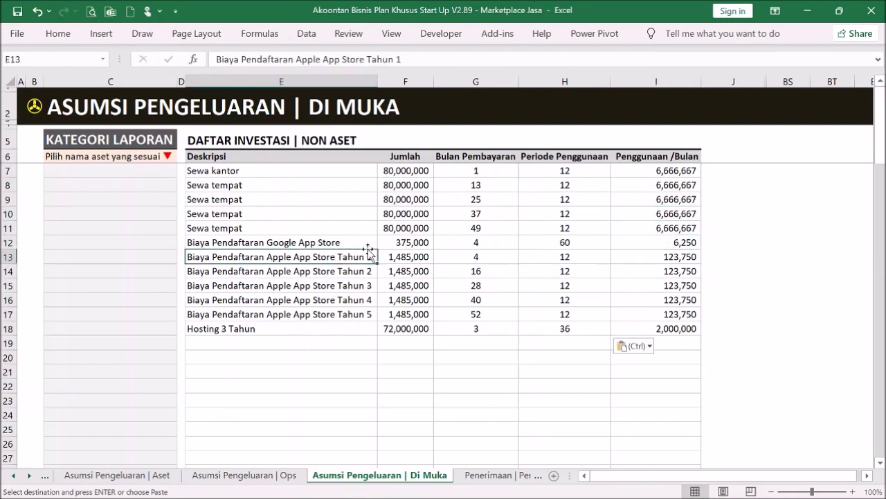
- Assign the report category Beban Sewa Tempat to the office and place rental entries in rows 7 to 11
{"action": "left_click", "coordinate": [171, 173]}
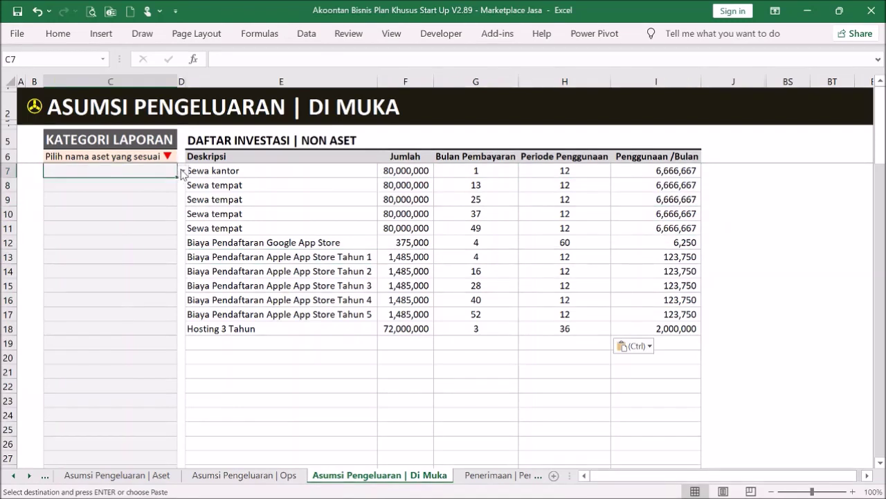
{"action": "left_click", "coordinate": [183, 171]}
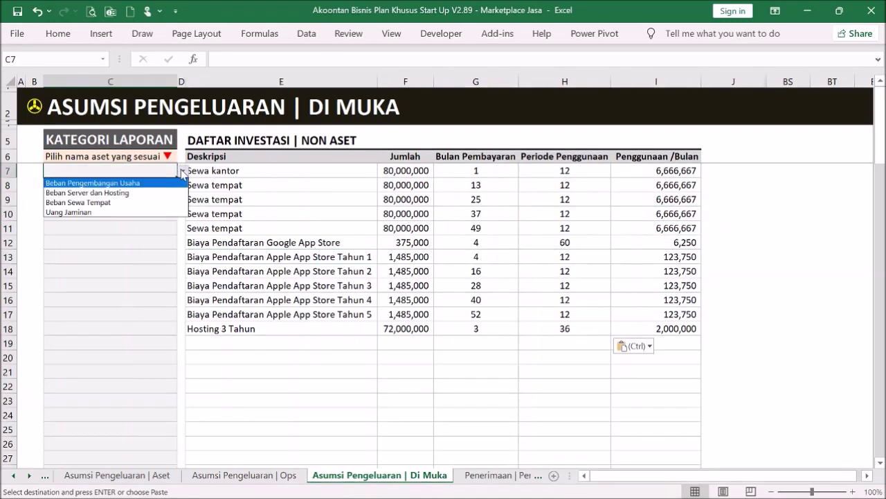
{"action": "left_click", "coordinate": [146, 203]}
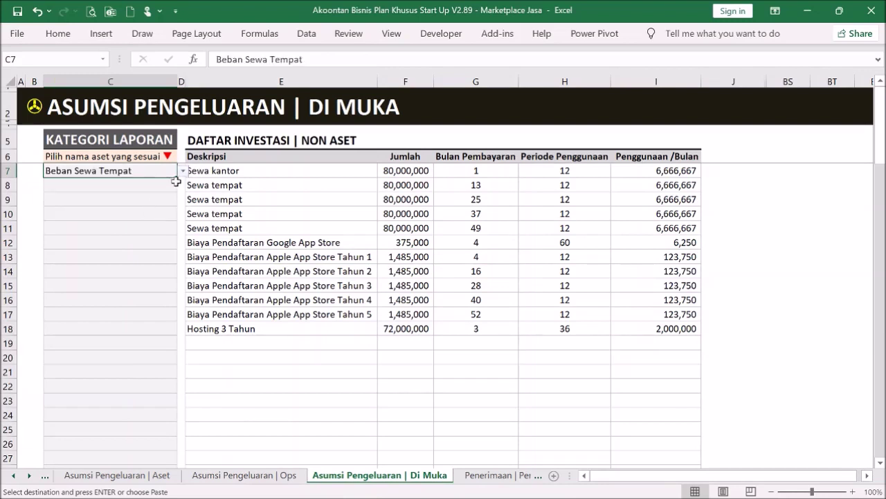
{"action": "left_click_drag", "start_coordinate": [176, 181], "coordinate": [180, 237]}
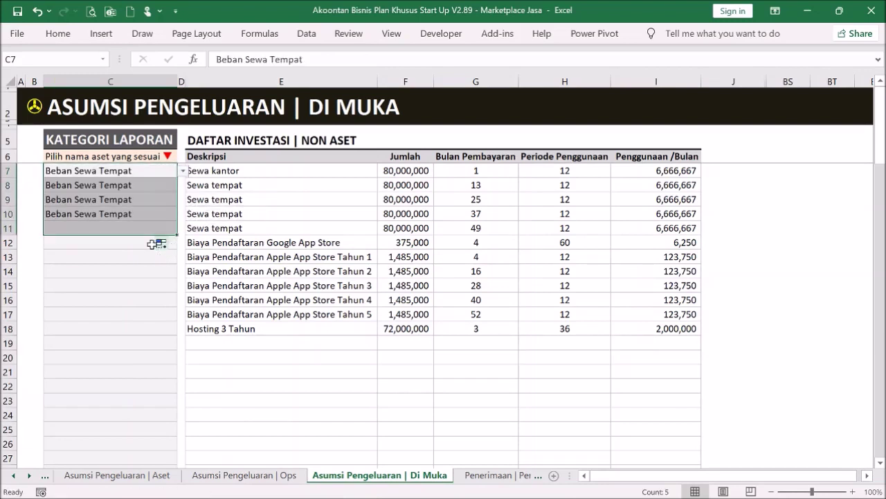
- Assign the report category Beban Pengembangan Usaha to the Google and Apple App Store registration fees in rows 12 to 17
{"action": "left_click", "coordinate": [107, 244]}
{"action": "left_click", "coordinate": [184, 242]}
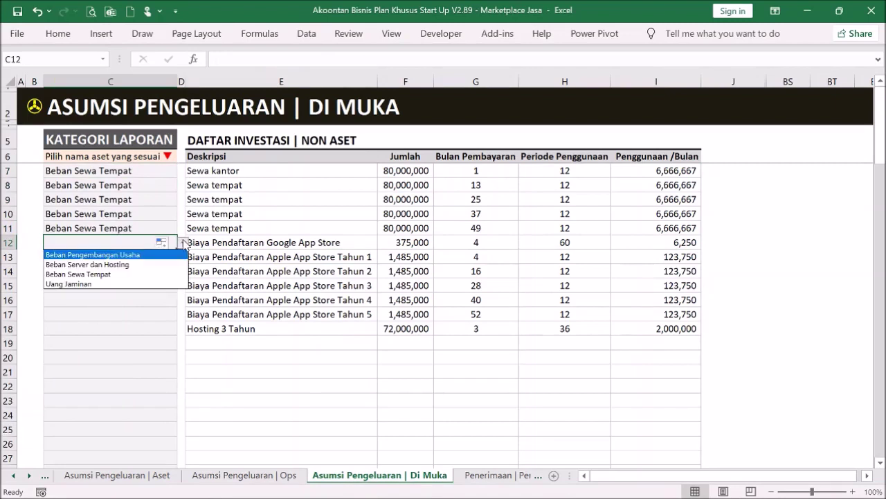
{"action": "left_click", "coordinate": [159, 256]}
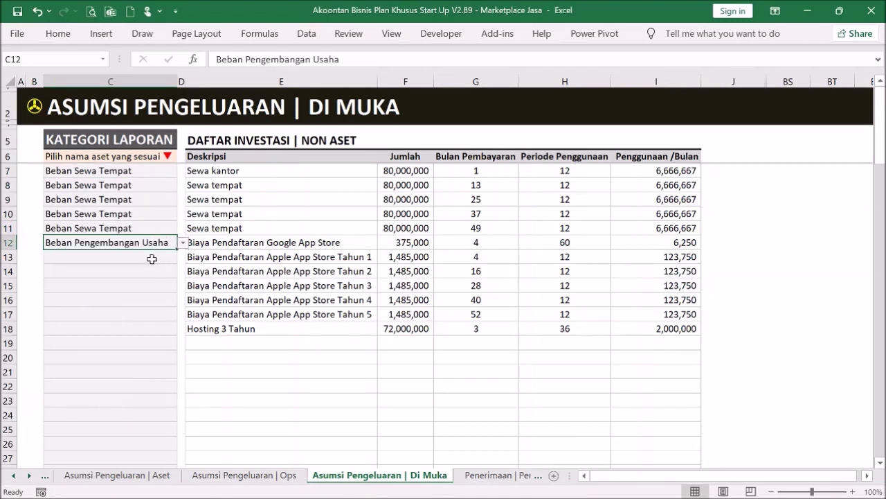
{"action": "left_click_drag", "start_coordinate": [175, 250], "coordinate": [176, 325]}
- Assign the report category Beban Server dan Hosting to the Hosting 3 Tahun entry and review the category column
{"action": "left_click", "coordinate": [143, 330]}
{"action": "left_click", "coordinate": [184, 329]}
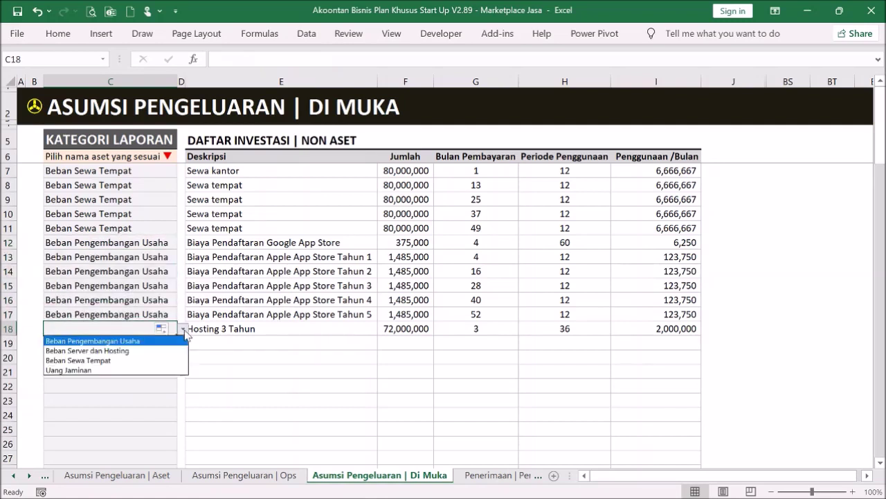
{"action": "left_click", "coordinate": [139, 351]}
{"action": "left_click", "coordinate": [298, 316]}
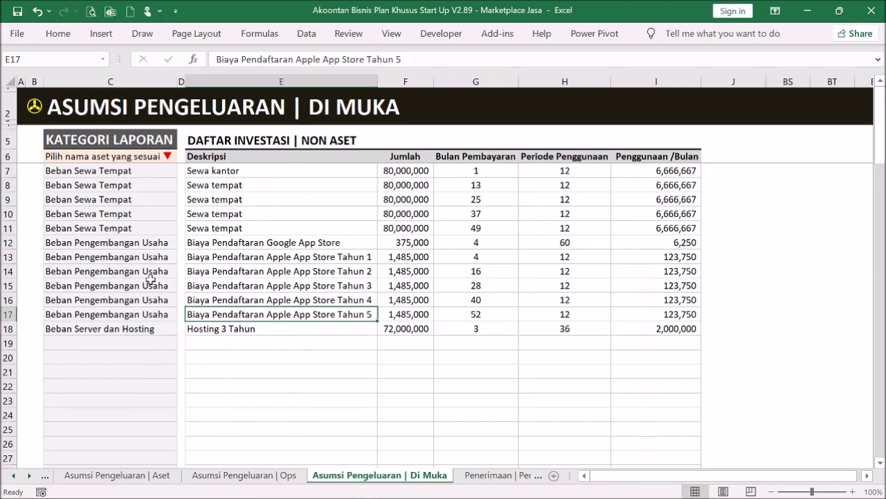
{"action": "left_click_drag", "start_coordinate": [154, 172], "coordinate": [142, 318]}
{"action": "left_click", "coordinate": [130, 290]}
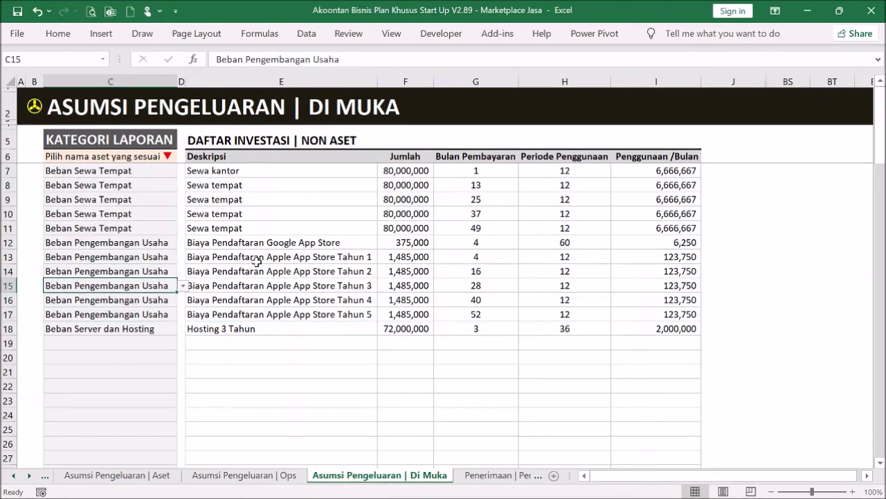
- Open the PENERIMAAN | PENGELUARAN KAS sheet from the main menu and inspect the first month's asset investment outflow
{"action": "left_click", "coordinate": [34, 108]}
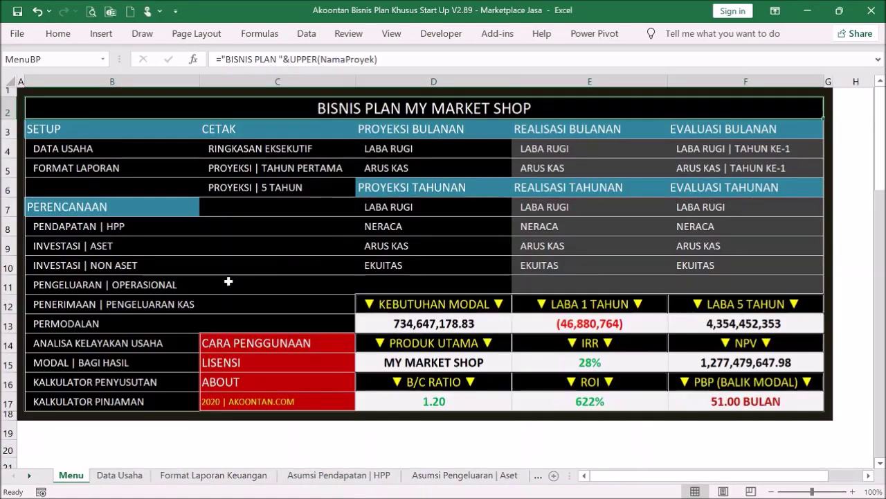
{"action": "left_click", "coordinate": [128, 307]}
{"action": "scroll", "coordinate": [339, 242], "scroll_direction": "down", "scroll_amount": 3}
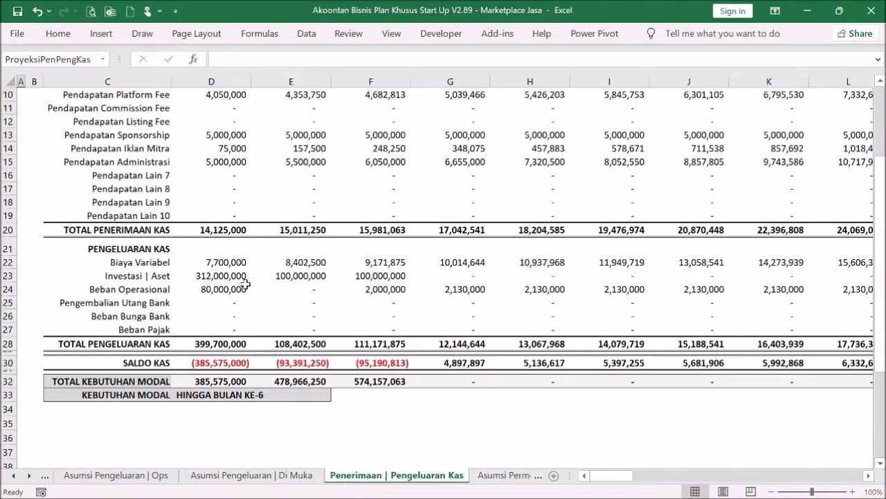
{"action": "left_click", "coordinate": [234, 276]}
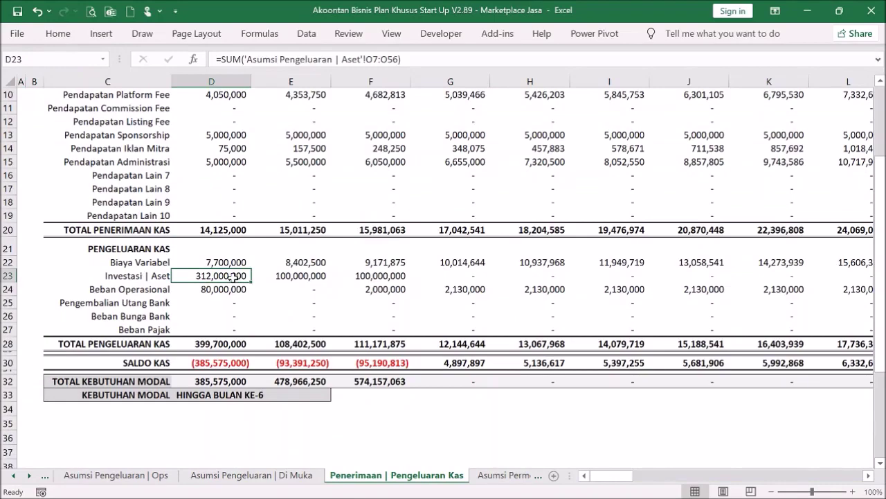
- Inspect the asset investment outflows for Bulan 1 and 2, and open the PENGELUARAN | OPERASIONAL sheet from the main menu
{"action": "left_click_drag", "start_coordinate": [247, 278], "coordinate": [291, 275]}
{"action": "scroll", "coordinate": [96, 125], "scroll_direction": "up", "scroll_amount": 3}
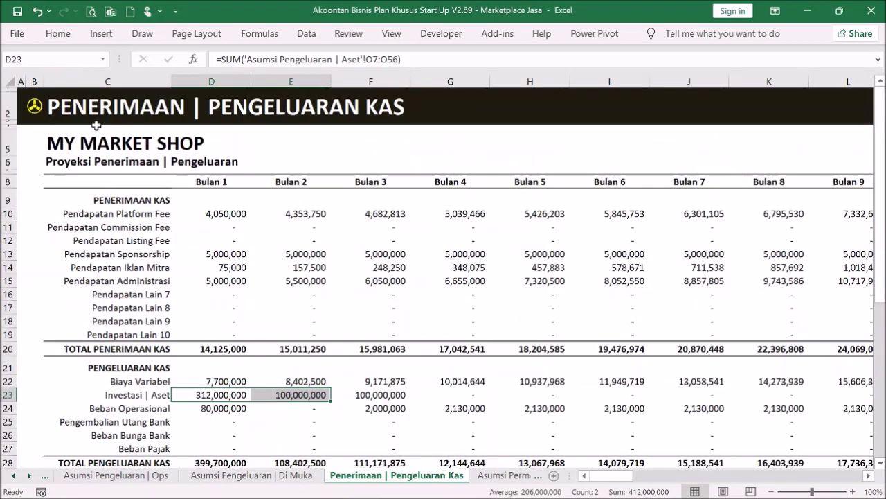
{"action": "left_click", "coordinate": [34, 109]}
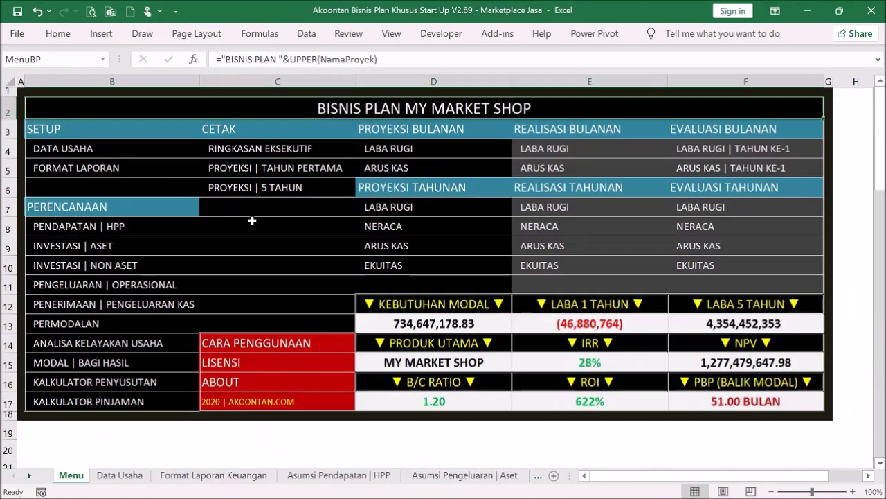
{"action": "left_click", "coordinate": [163, 287]}
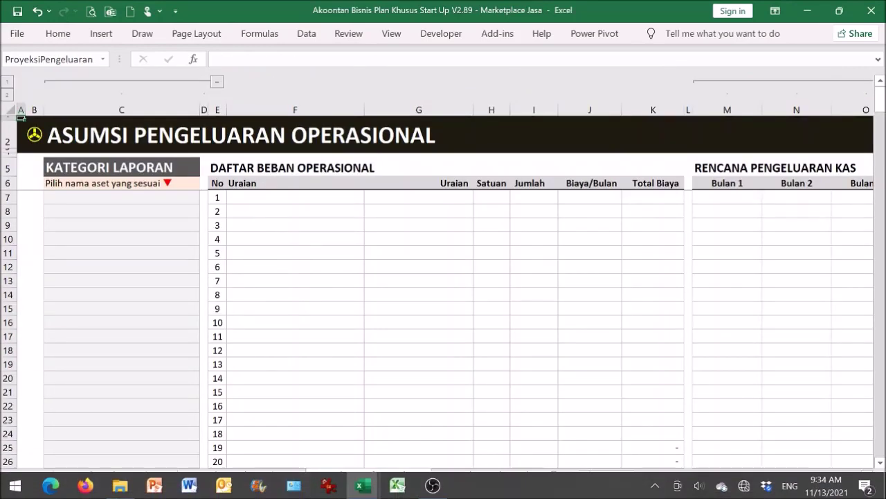
- Switch to the Marketplace Jasa - Contoh workbook and open its PENGELUARAN | OPERASIONAL sheet from the main menu
{"action": "mouse_move", "coordinate": [363, 485]}
{"action": "left_click", "coordinate": [332, 458]}
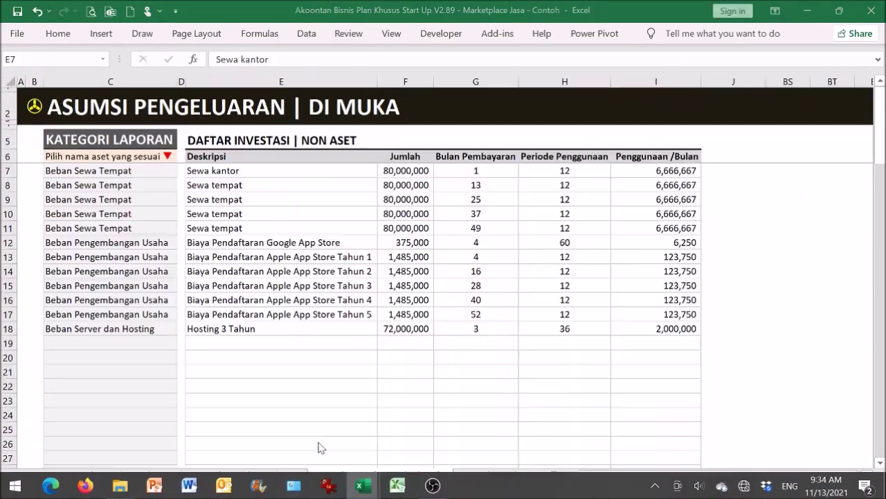
{"action": "left_click", "coordinate": [43, 109]}
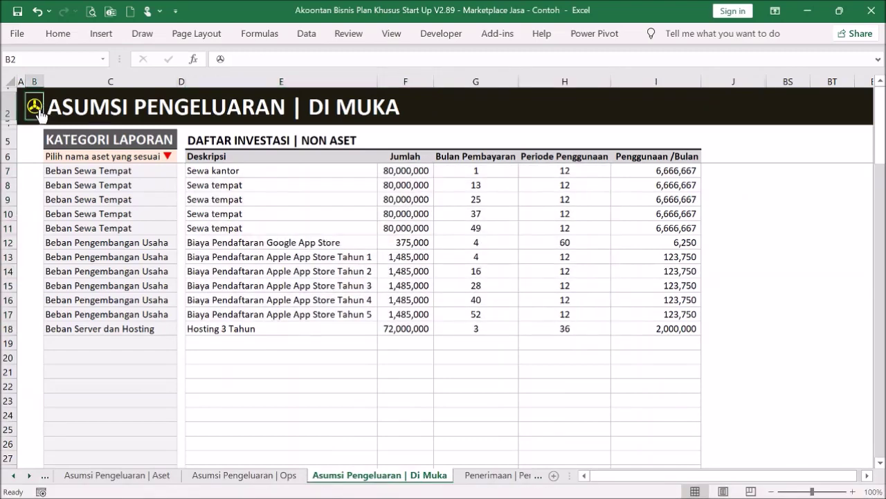
{"action": "left_click", "coordinate": [42, 109]}
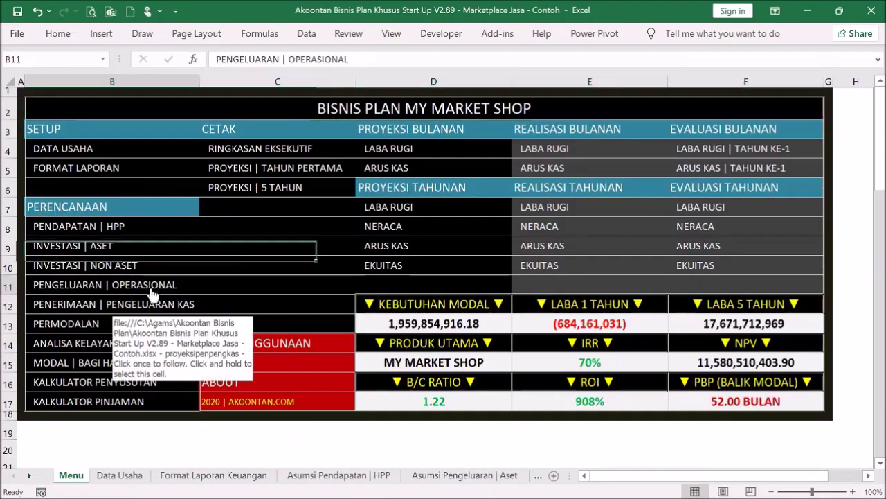
{"action": "left_click", "coordinate": [151, 285]}
- Copy the sample operational expense list F7:J18 from the Contoh workbook and paste it as values at F7 in the working plan
{"action": "left_click", "coordinate": [253, 193]}
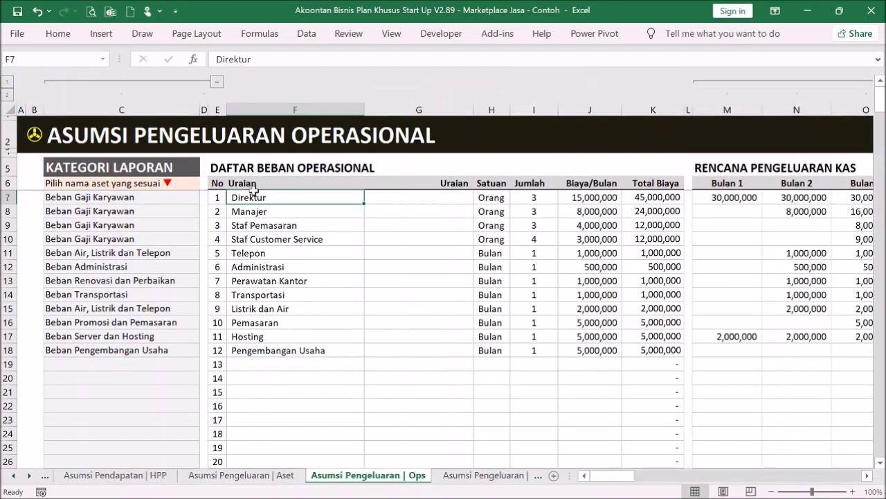
{"action": "left_click", "coordinate": [597, 344], "text": "shift"}
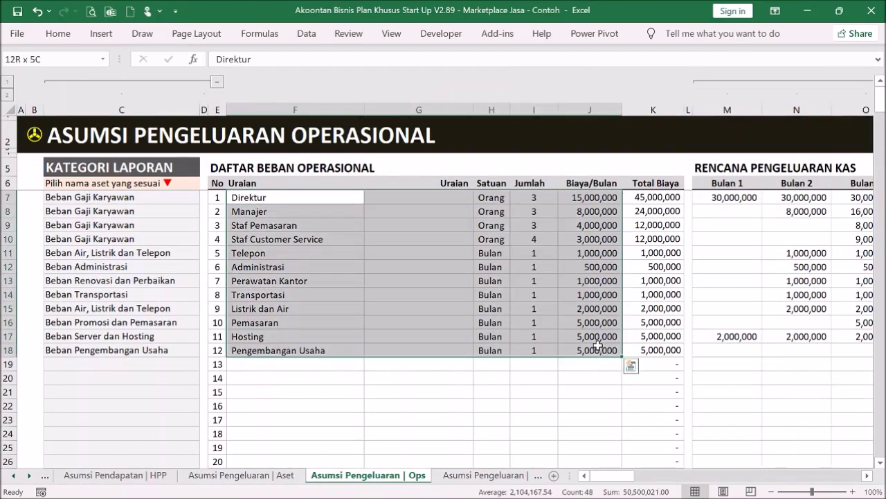
{"action": "key", "text": "ctrl+c"}
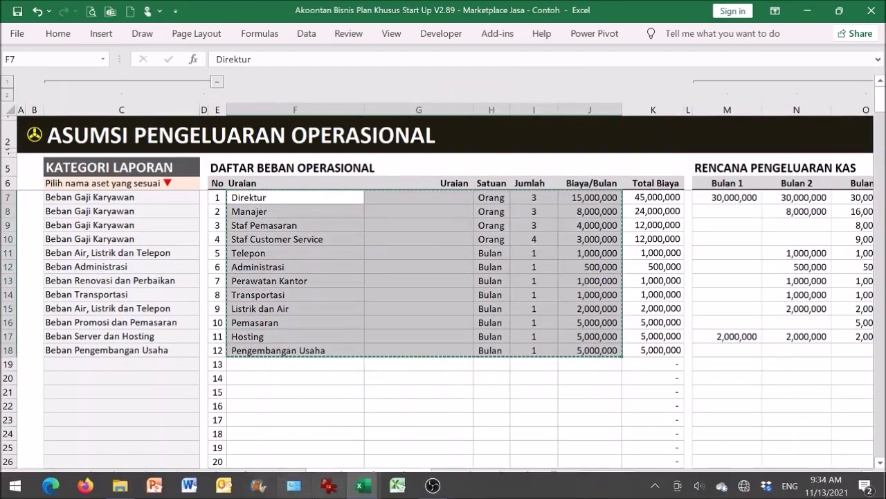
{"action": "mouse_move", "coordinate": [363, 483]}
{"action": "left_click", "coordinate": [423, 449]}
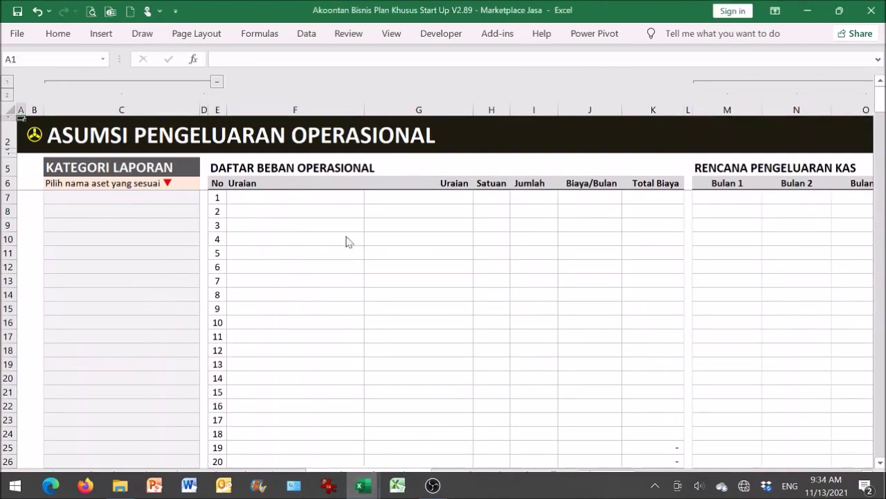
{"action": "left_click", "coordinate": [336, 199]}
{"action": "right_click", "coordinate": [334, 198]}
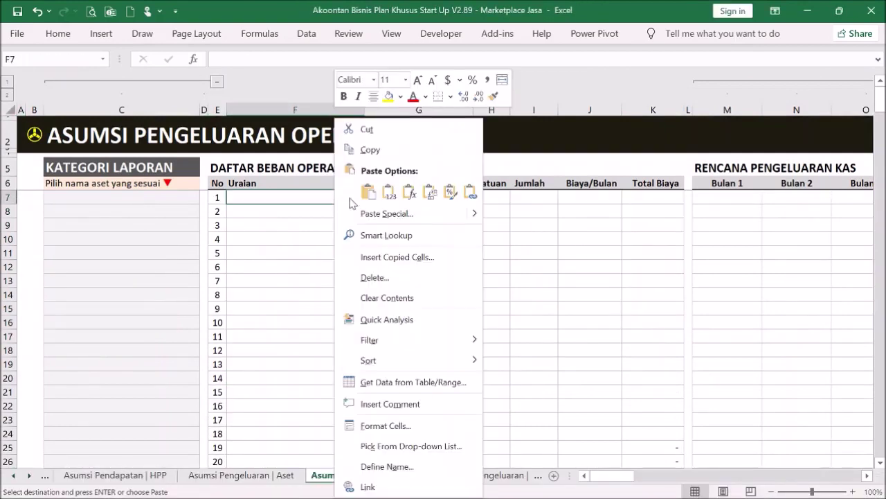
{"action": "left_click", "coordinate": [386, 201]}
{"action": "left_click", "coordinate": [333, 277]}
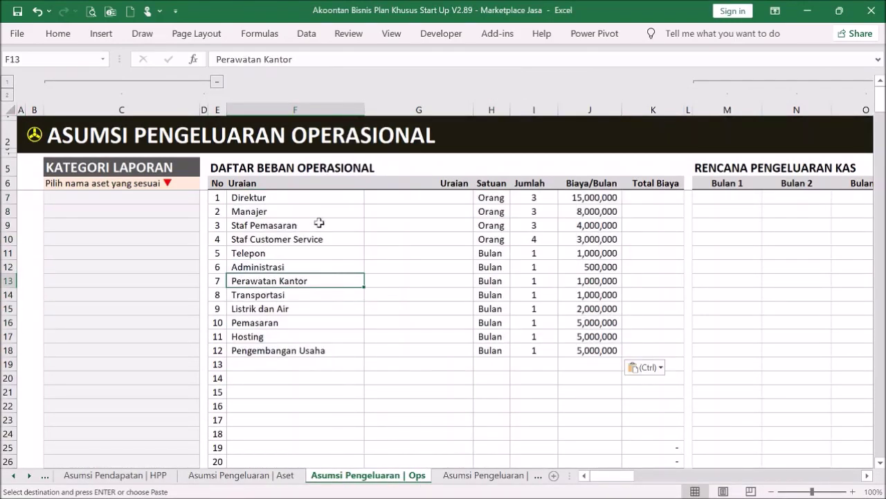
{"action": "left_click_drag", "start_coordinate": [310, 201], "coordinate": [316, 232]}
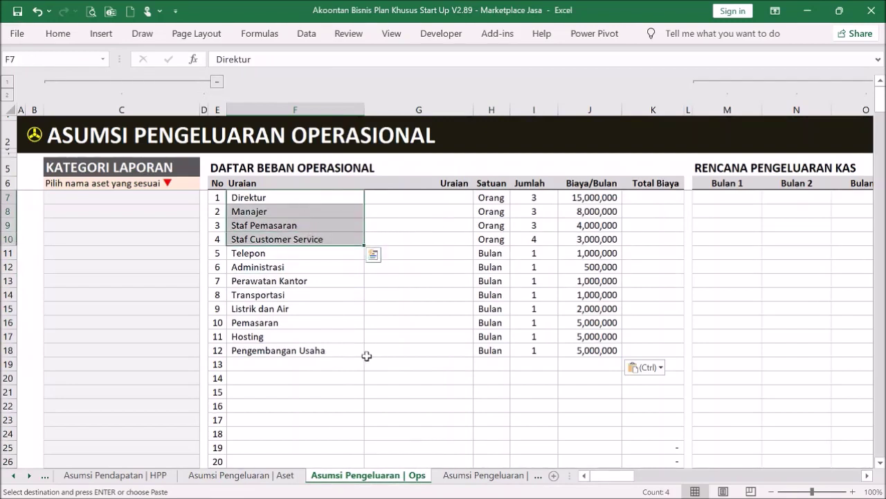
- Calculate Total Biaya in K7 with =J7*I7 and fill the formula through row 18
{"action": "left_click", "coordinate": [596, 185]}
{"action": "left_click", "coordinate": [642, 196]}
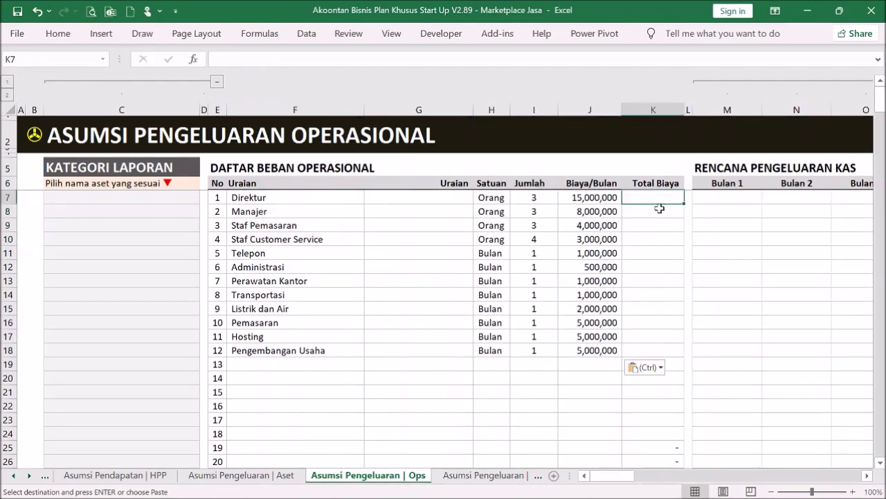
{"action": "type", "text": "="}
{"action": "left_click", "coordinate": [610, 195]}
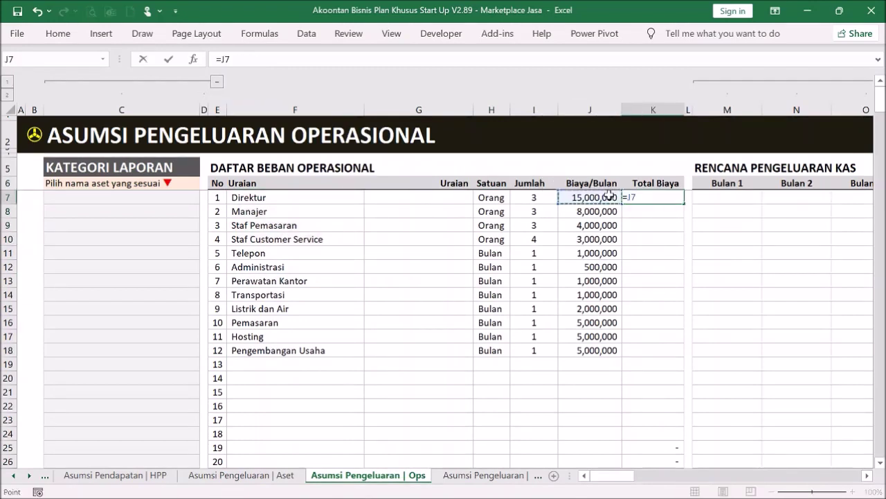
{"action": "type", "text": "*"}
{"action": "left_click", "coordinate": [535, 196]}
{"action": "key", "text": "Return"}
{"action": "left_click", "coordinate": [672, 198]}
{"action": "left_click_drag", "start_coordinate": [684, 204], "coordinate": [660, 358]}
{"action": "left_click", "coordinate": [653, 338]}
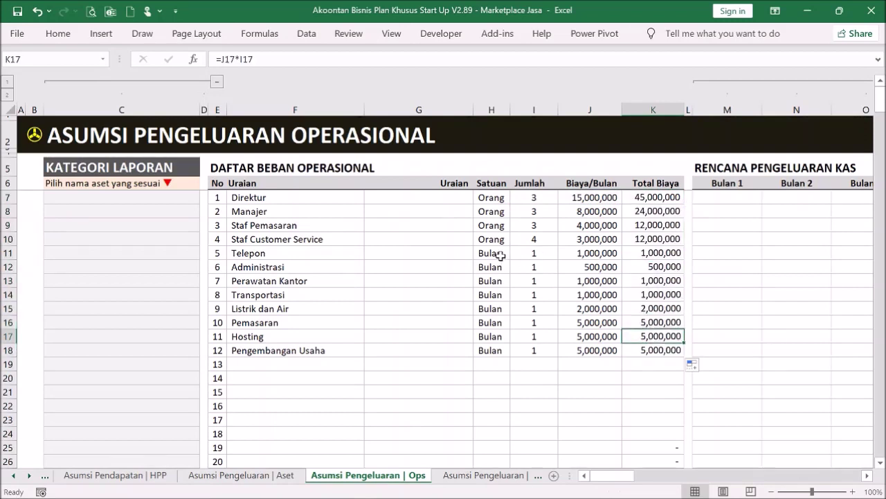
- Enter Bulan 1 cash outflows of 15,000,000 for Direktur and 500,000 for Telepon
{"action": "left_click", "coordinate": [732, 201]}
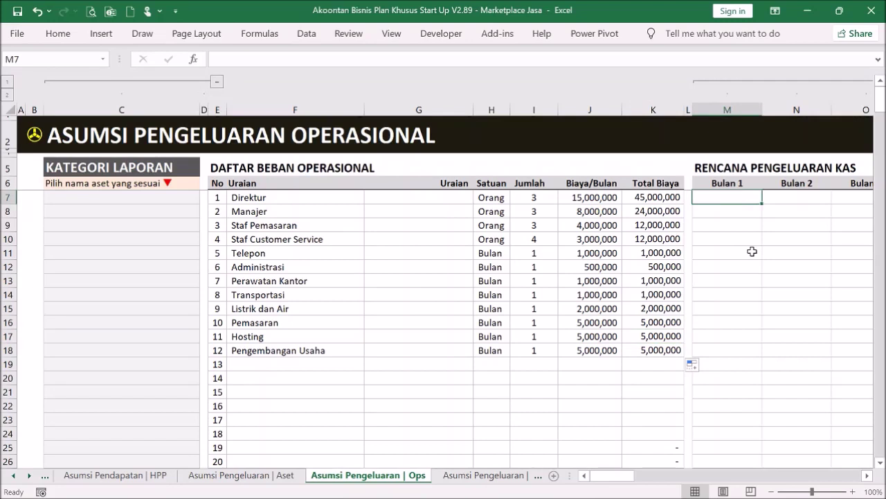
{"action": "type", "text": "15000000"}
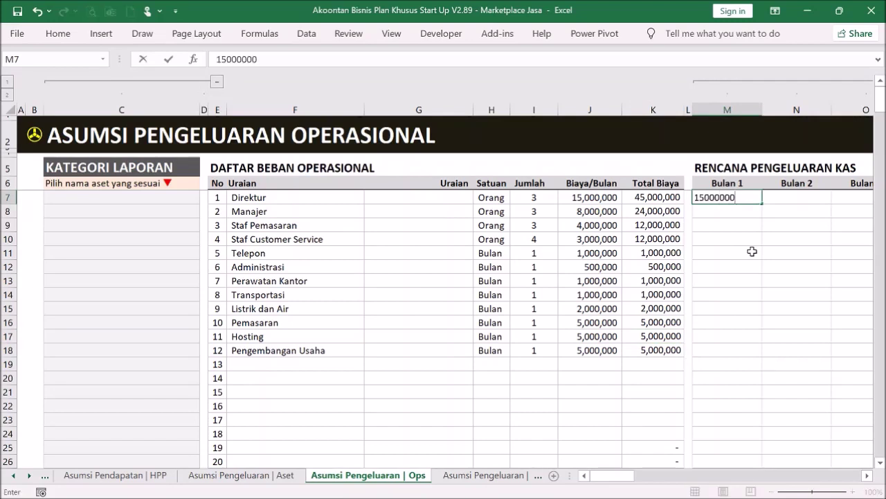
{"action": "key", "text": "Return"}
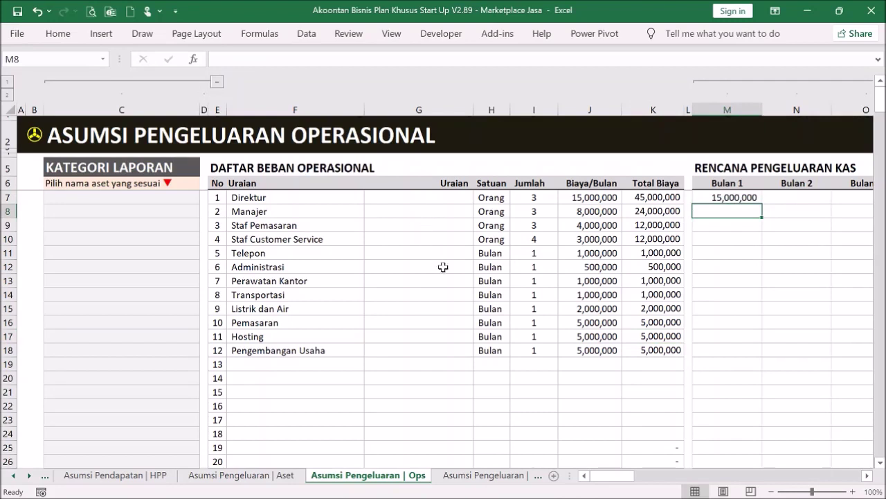
{"action": "left_click", "coordinate": [717, 254]}
{"action": "type", "text": "500,000"}
{"action": "key", "text": "Return"}
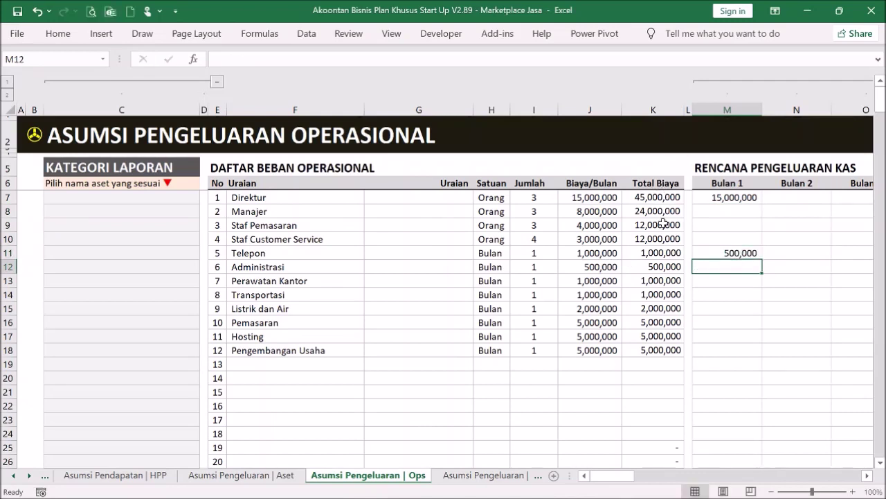
- Try to copy the Total Biaya formulas of rows 7 to 18 into the Bulan 2 column
{"action": "left_click_drag", "start_coordinate": [657, 197], "coordinate": [804, 202]}
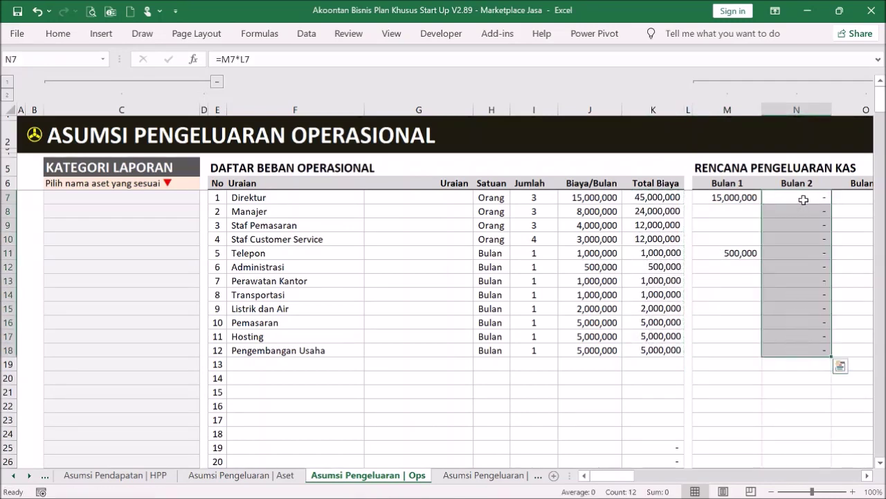
{"action": "right_click", "coordinate": [804, 199]}
{"action": "key", "text": "Escape"}
- Copy the Total Biaya amounts K7:K18 and paste them as values into the Bulan 2 column
{"action": "left_click_drag", "start_coordinate": [641, 197], "coordinate": [653, 348]}
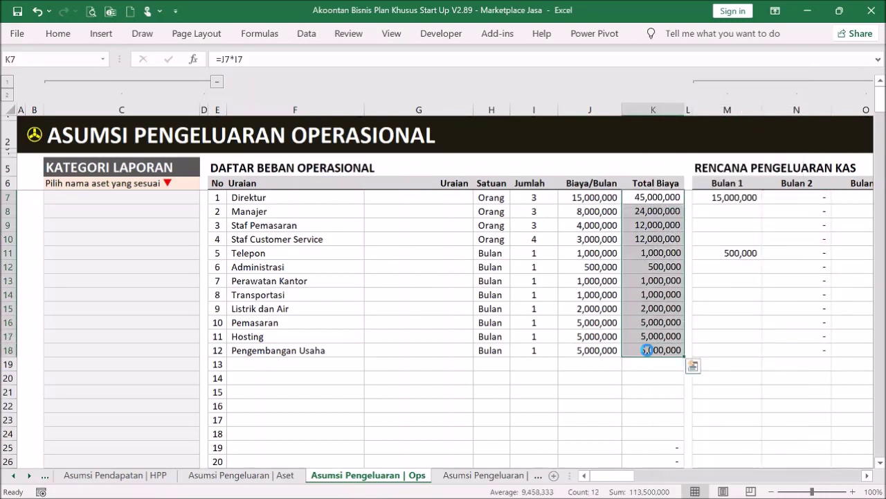
{"action": "key", "text": "ctrl+c"}
{"action": "left_click", "coordinate": [791, 201]}
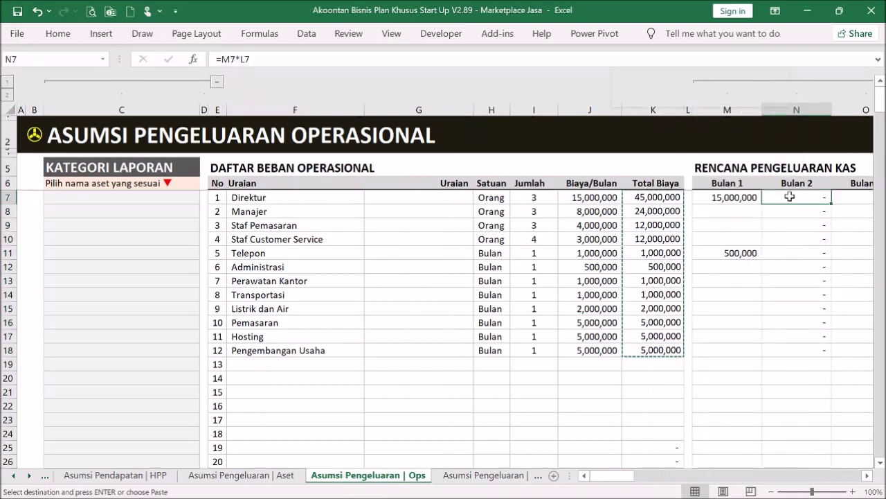
{"action": "right_click", "coordinate": [789, 198]}
{"action": "left_click", "coordinate": [694, 193]}
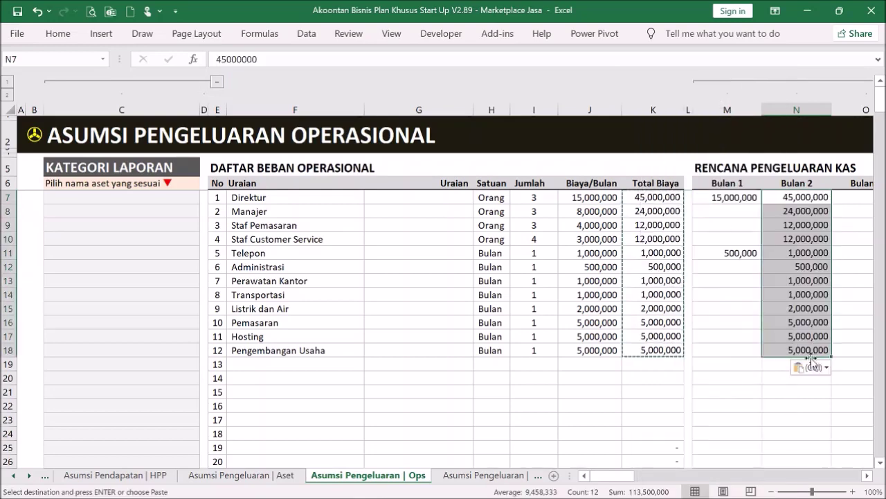
- Fill the Bulan 2 amounts of rows 7 to 18 across the following months
{"action": "left_click_drag", "start_coordinate": [831, 356], "coordinate": [789, 366]}
{"action": "left_click", "coordinate": [738, 392]}
{"action": "left_click_drag", "start_coordinate": [838, 476], "coordinate": [461, 414]}
- Assign the report category Beban Gaji Karyawan to the four staff entries in rows 7 to 10
{"action": "left_click", "coordinate": [190, 198]}
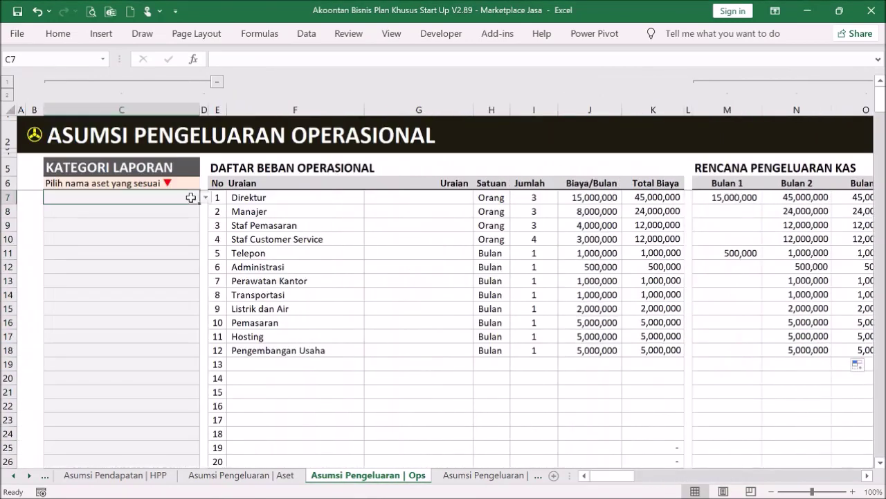
{"action": "left_click", "coordinate": [204, 198]}
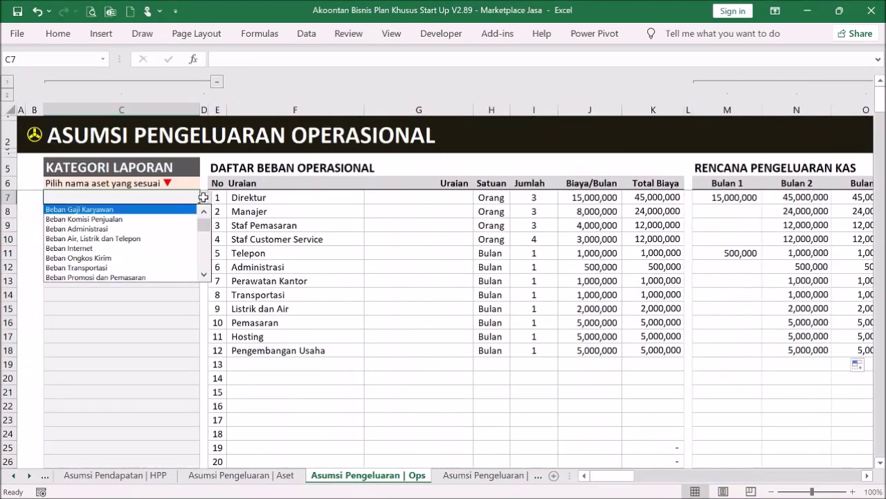
{"action": "left_click", "coordinate": [171, 210]}
{"action": "left_click_drag", "start_coordinate": [199, 206], "coordinate": [196, 248]}
{"action": "left_click", "coordinate": [184, 253]}
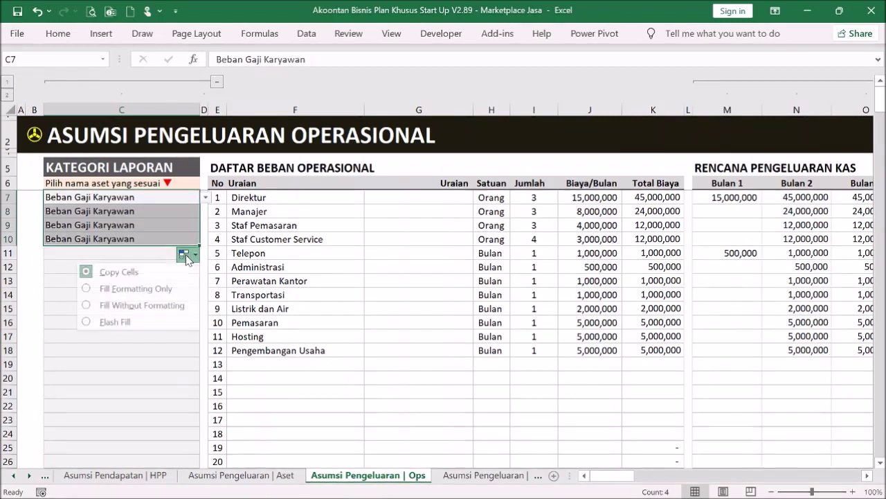
- Assign Beban Air, Listrik dan Telepon to the Telepon entry and Beban Administrasi to the Administrasi entry
{"action": "left_click", "coordinate": [141, 254]}
{"action": "left_click", "coordinate": [205, 253]}
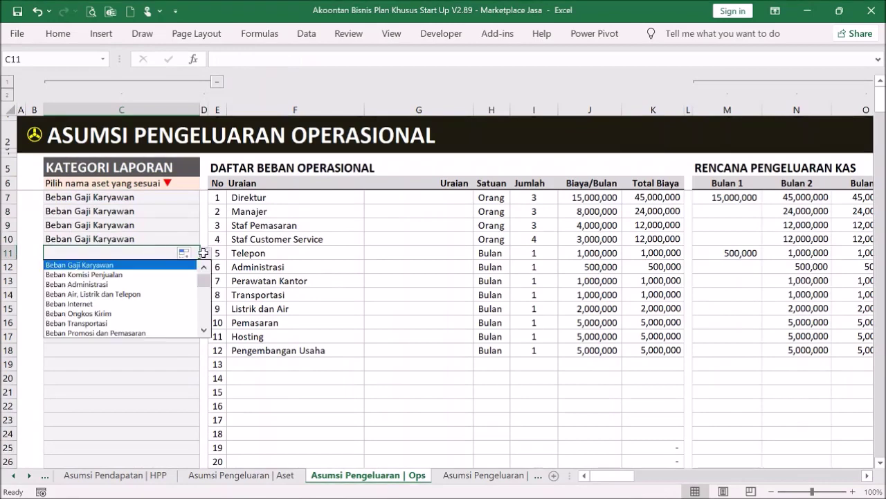
{"action": "left_click", "coordinate": [176, 294]}
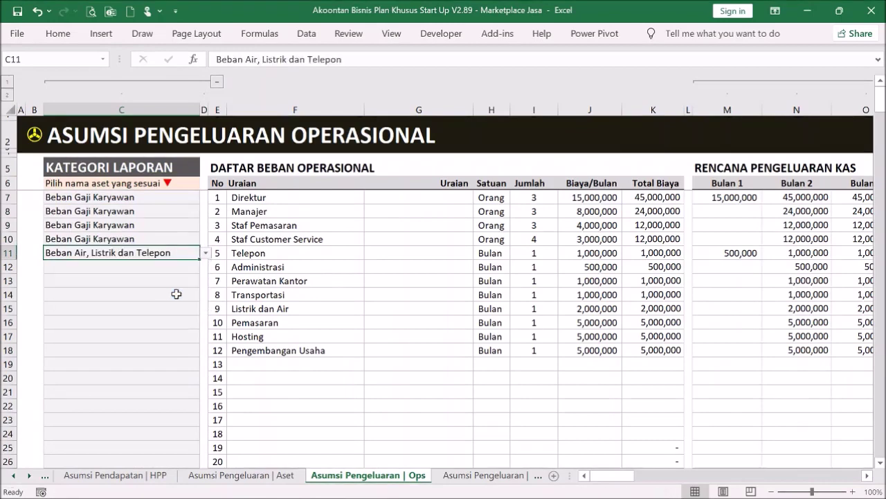
{"action": "left_click", "coordinate": [184, 268]}
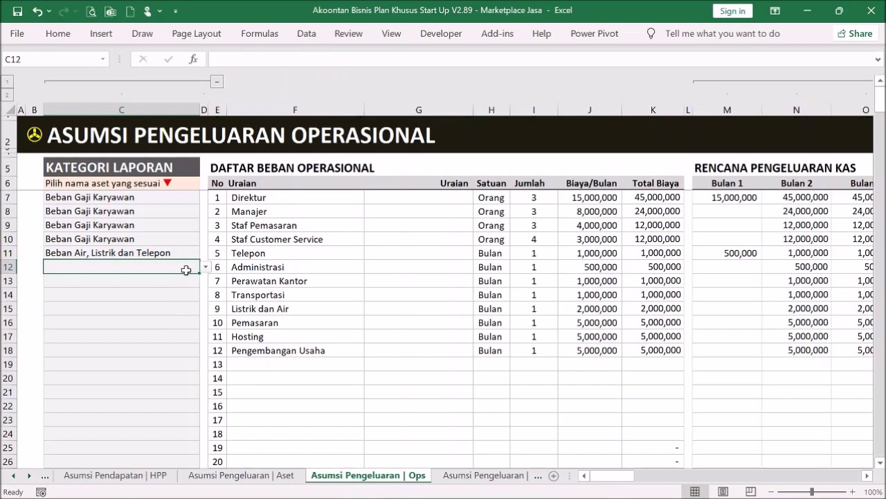
{"action": "left_click", "coordinate": [206, 267]}
{"action": "left_click", "coordinate": [179, 289]}
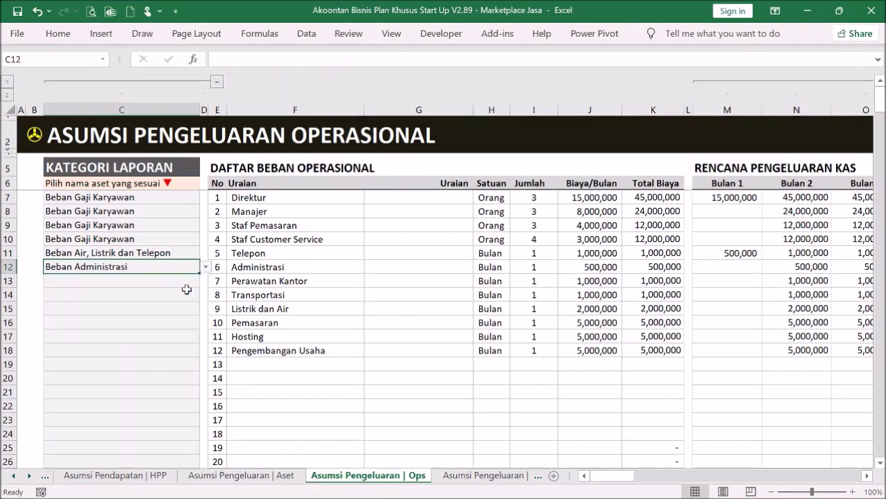
- Assign Beban Renovasi dan Perbaikan to the Perawatan Kantor entry and Beban Transportasi to the Transportasi entry
{"action": "left_click", "coordinate": [181, 282]}
{"action": "left_click", "coordinate": [206, 280]}
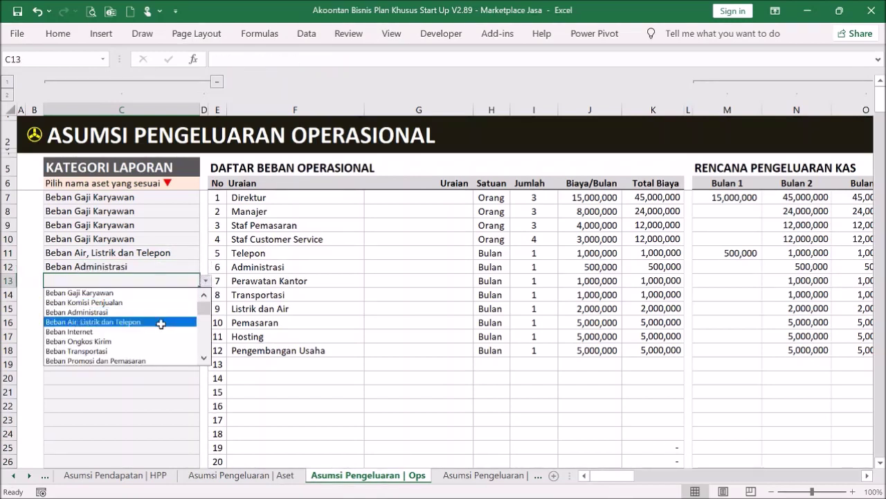
{"action": "left_click", "coordinate": [207, 319]}
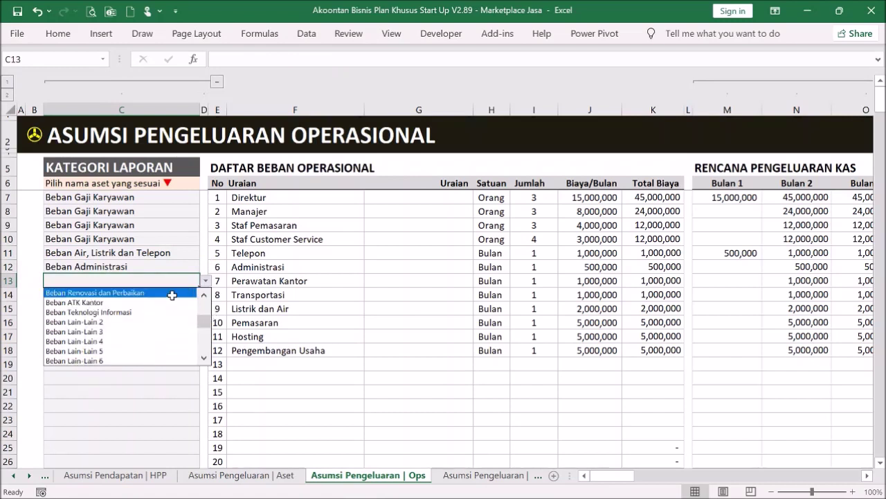
{"action": "left_click", "coordinate": [172, 293]}
{"action": "left_click", "coordinate": [188, 295]}
{"action": "left_click", "coordinate": [206, 295]}
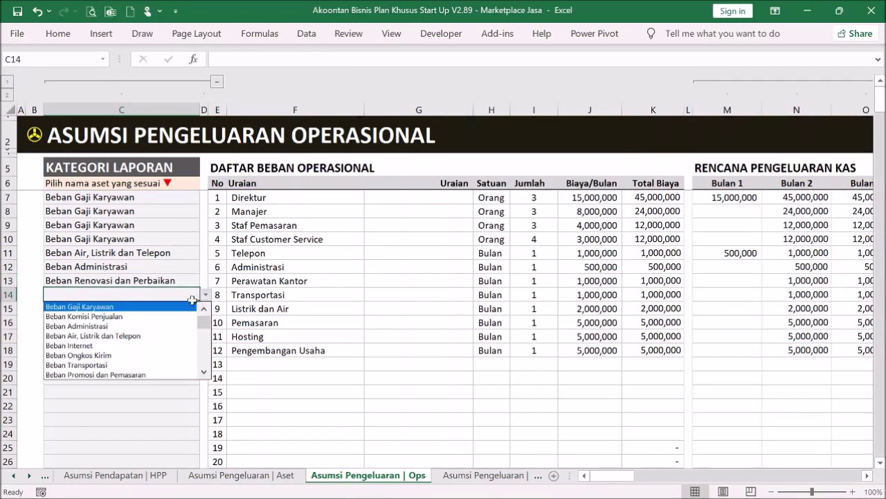
{"action": "left_click", "coordinate": [173, 365]}
{"action": "left_click", "coordinate": [174, 315]}
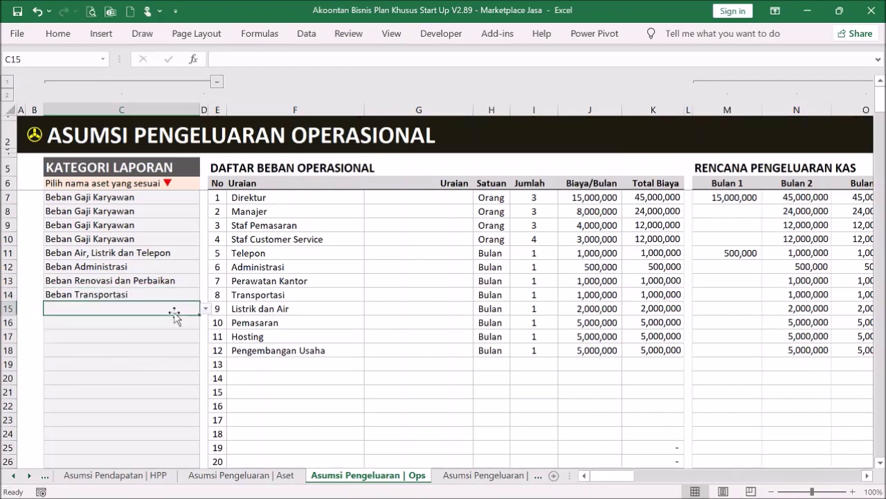
- Assign Beban Air, Listrik dan Telepon to the Listrik dan Air entry and Beban Promosi dan Pemasaran to the Pemasaran entry
{"action": "left_click", "coordinate": [207, 309]}
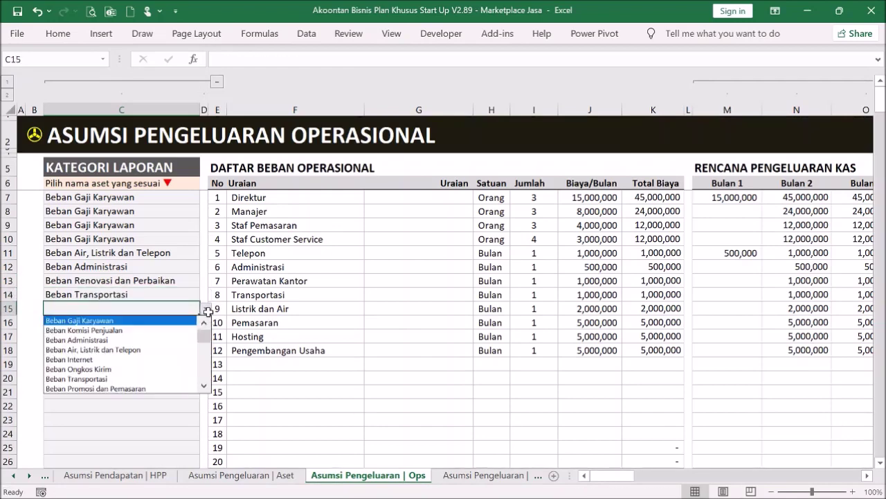
{"action": "left_click", "coordinate": [171, 345]}
{"action": "left_click", "coordinate": [182, 320]}
{"action": "left_click", "coordinate": [205, 322]}
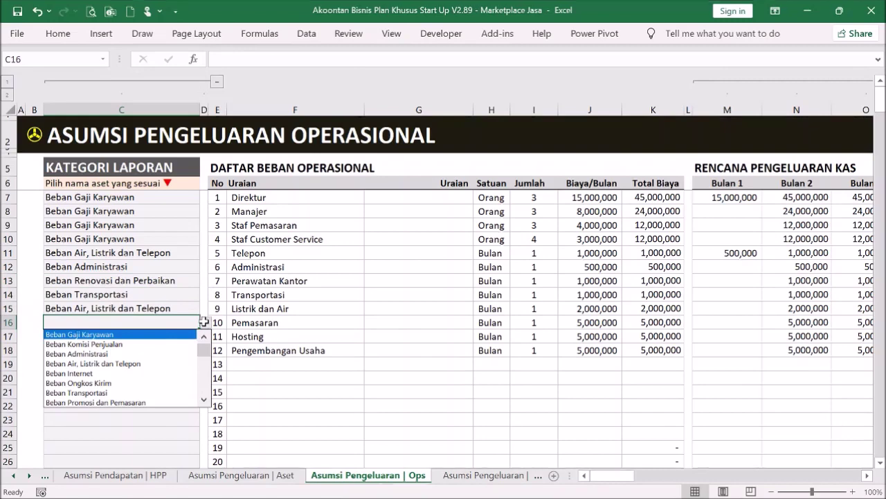
{"action": "left_click", "coordinate": [178, 401]}
- Assign Beban Teknologi Informasi to the Hosting entry and Beban Pengembangan Usaha to the Pengembangan Usaha entry
{"action": "left_click", "coordinate": [172, 338]}
{"action": "left_click", "coordinate": [204, 336]}
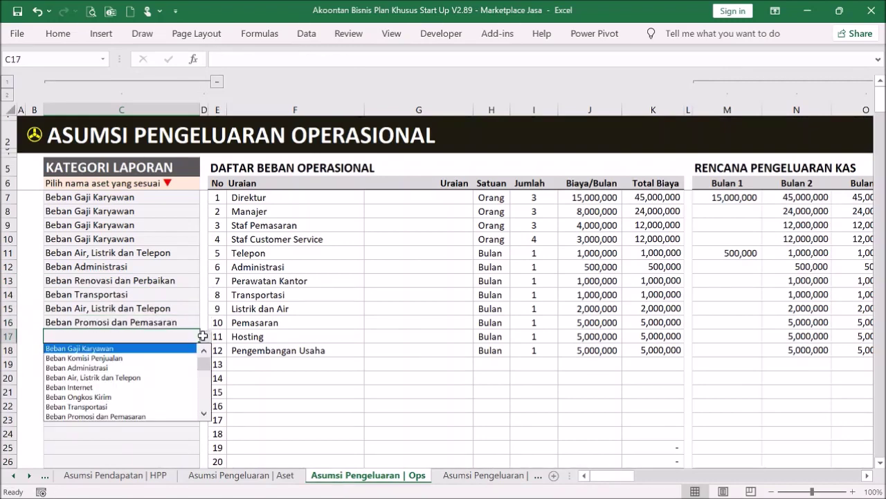
{"action": "scroll", "coordinate": [203, 397], "scroll_direction": "down", "scroll_amount": 3}
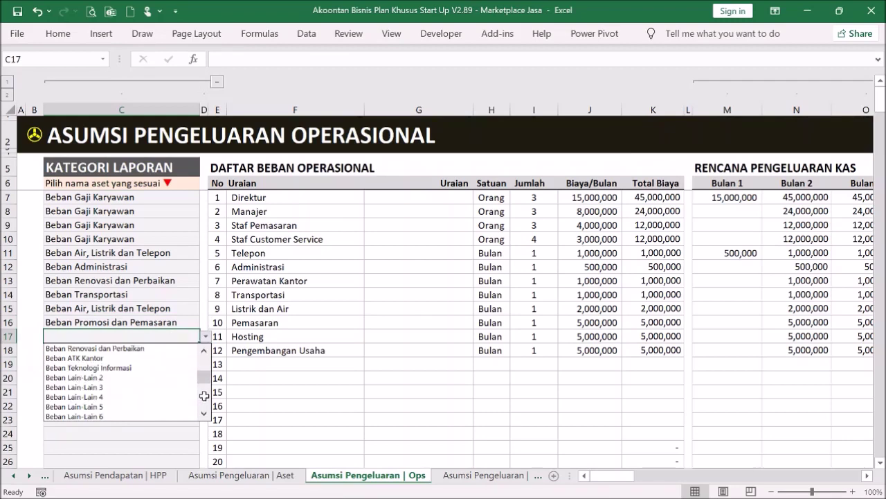
{"action": "left_click", "coordinate": [175, 367]}
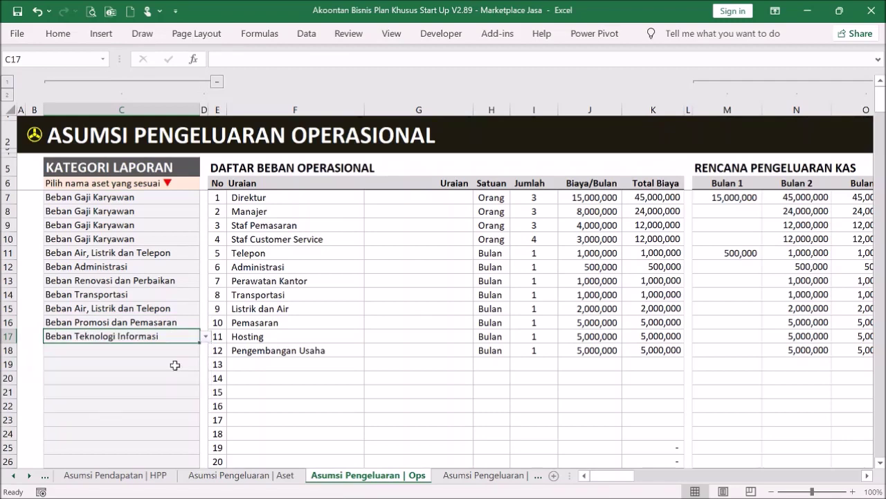
{"action": "left_click", "coordinate": [173, 349]}
{"action": "left_click", "coordinate": [205, 351]}
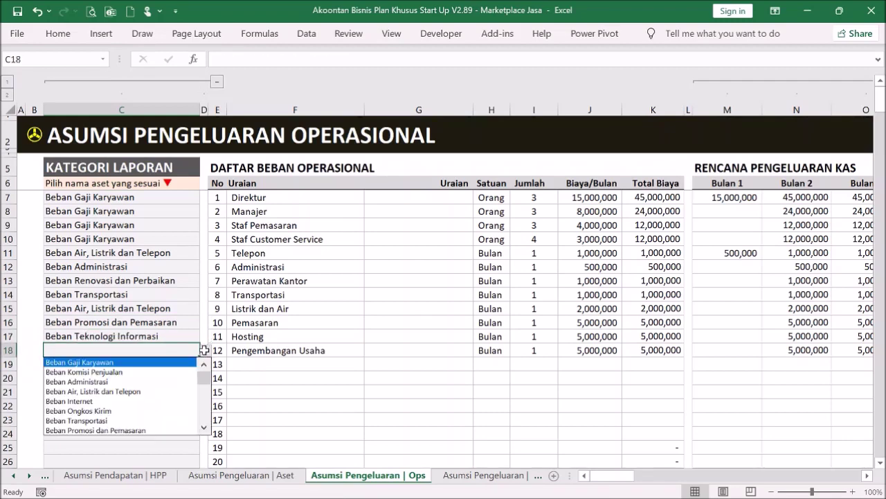
{"action": "scroll", "coordinate": [206, 409], "scroll_direction": "down", "scroll_amount": 6}
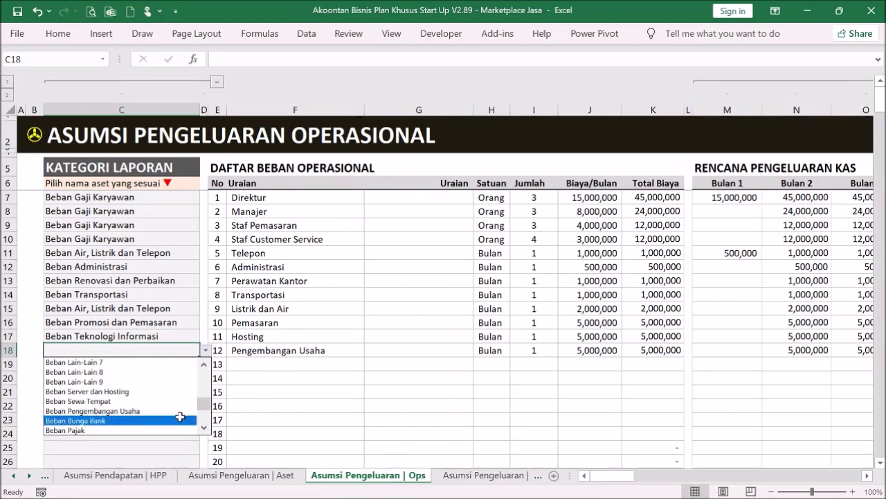
{"action": "left_click", "coordinate": [178, 411]}
{"action": "left_click", "coordinate": [266, 352]}
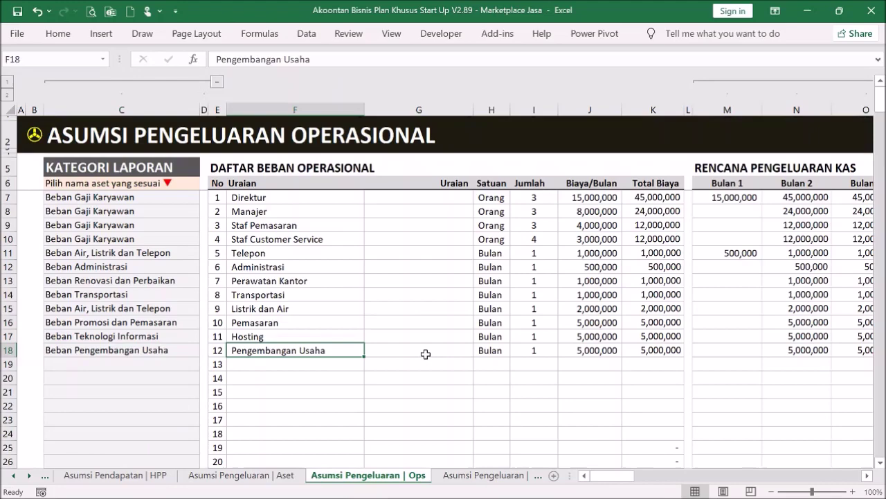
- Compare the prepaid non-asset investment list with the operational expense assumptions
{"action": "left_click", "coordinate": [47, 139]}
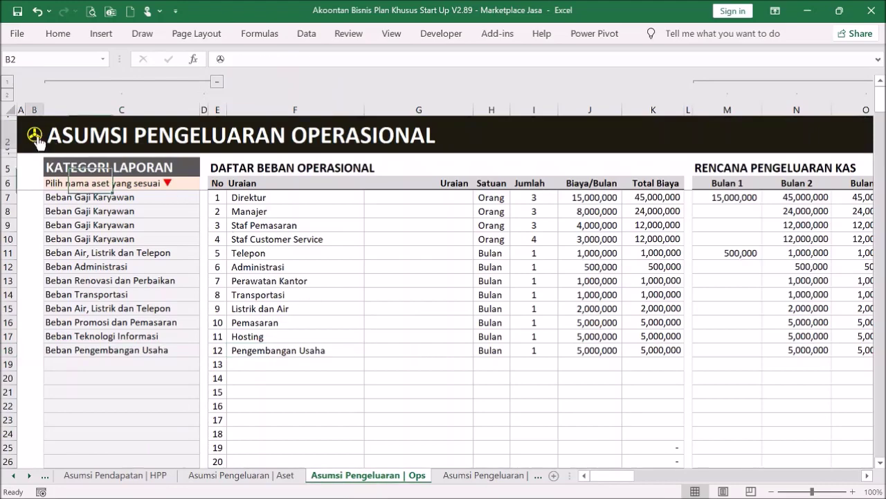
{"action": "left_click", "coordinate": [126, 257]}
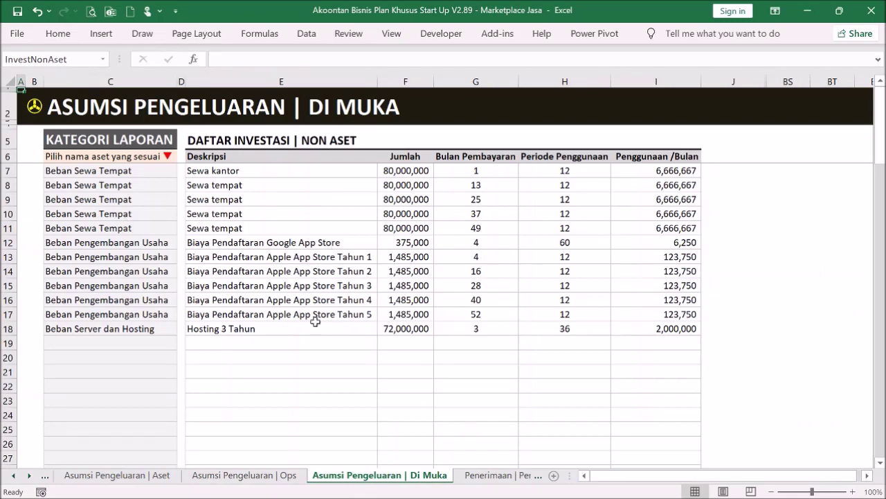
{"action": "left_click", "coordinate": [36, 108]}
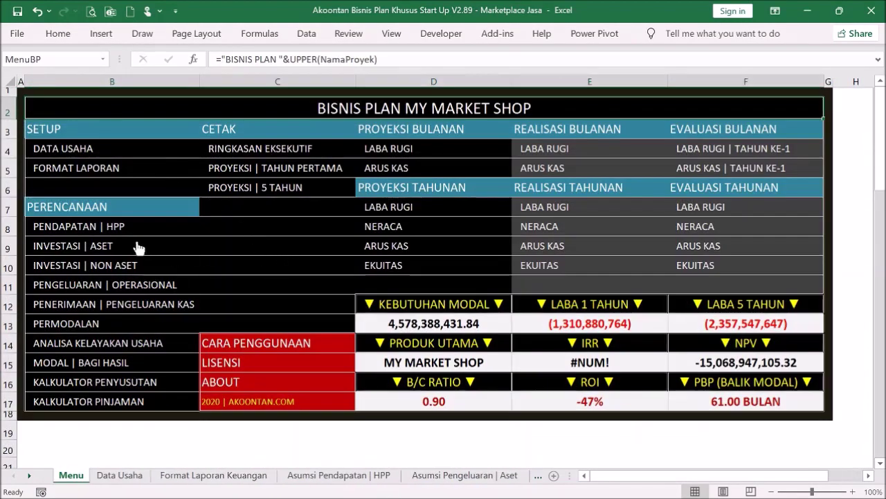
{"action": "left_click", "coordinate": [128, 283]}
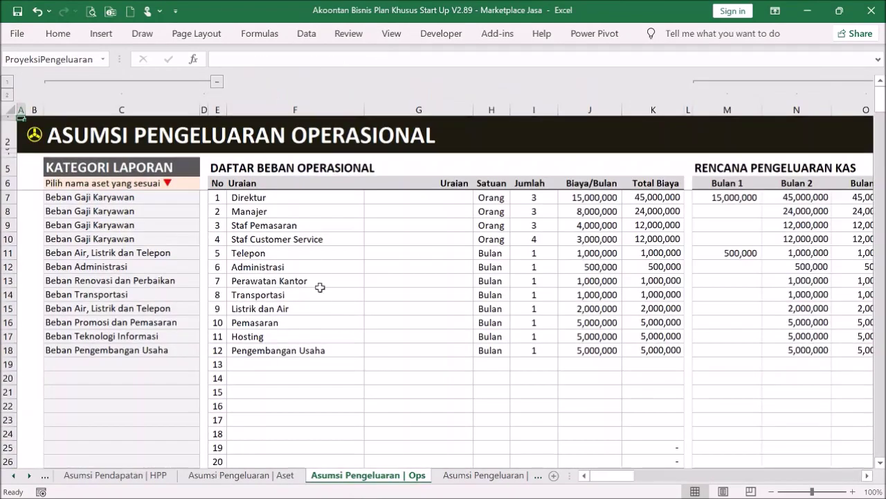
{"action": "left_click", "coordinate": [34, 135]}
{"action": "left_click", "coordinate": [81, 265]}
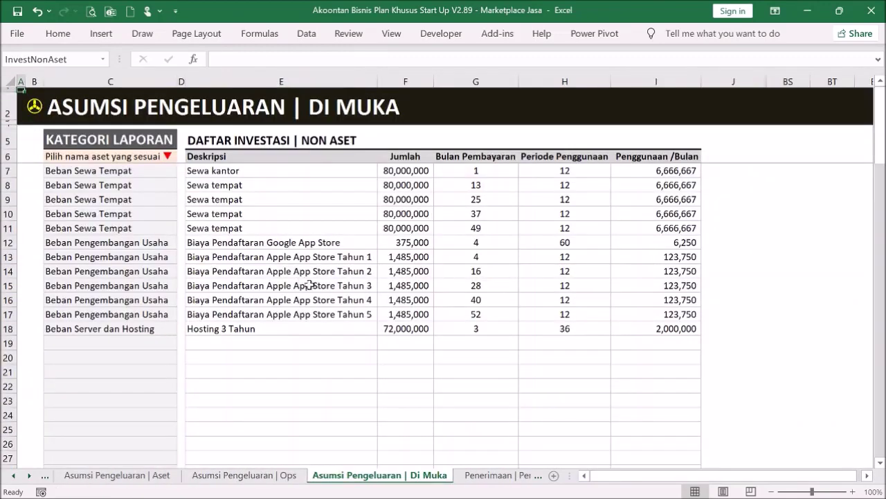
- Examine the monthly cash balance and total capital requirement across the months of the Penerimaan | Pengeluaran Kas projection
{"action": "left_click", "coordinate": [35, 105]}
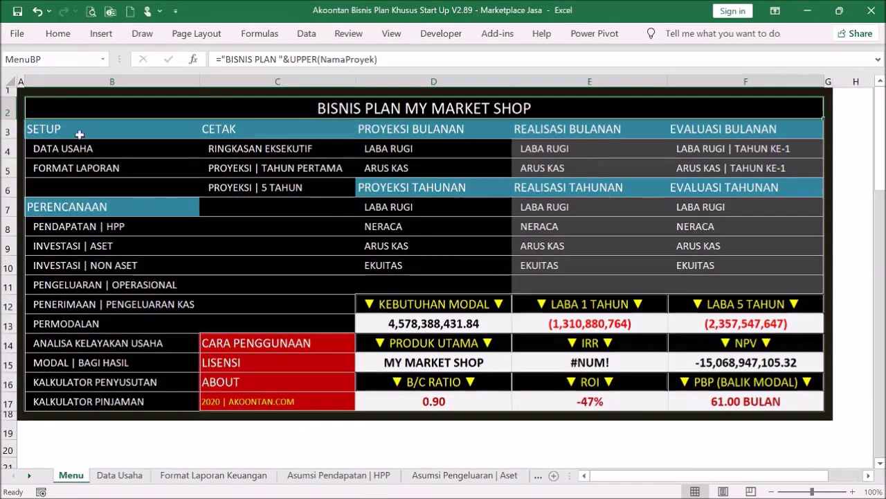
{"action": "left_click", "coordinate": [174, 305]}
{"action": "scroll", "coordinate": [331, 257], "scroll_direction": "down", "scroll_amount": 2}
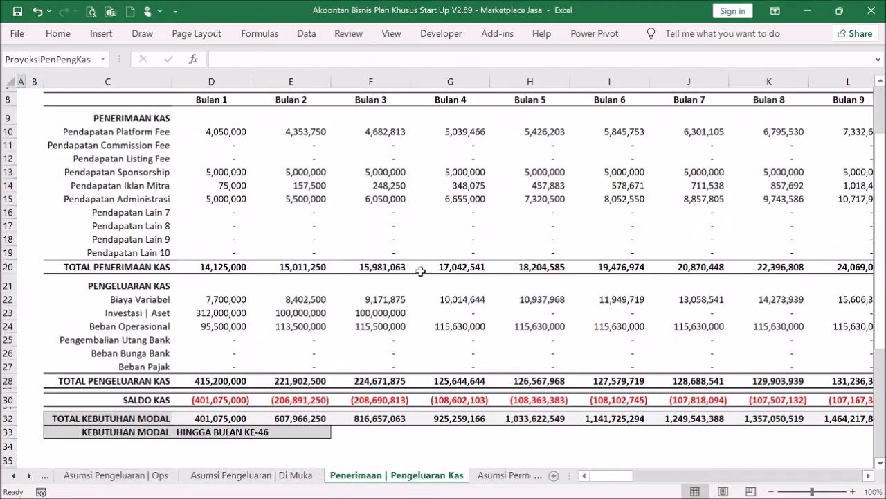
{"action": "left_click_drag", "start_coordinate": [608, 476], "coordinate": [798, 493]}
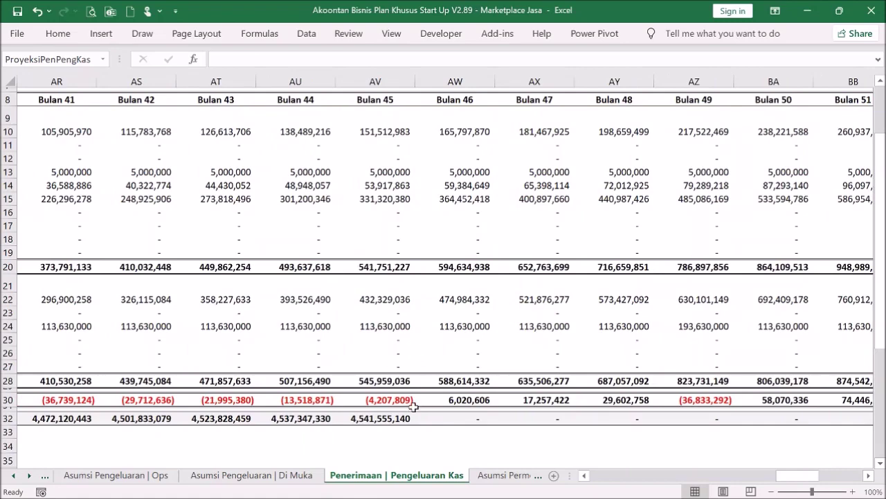
{"action": "left_click_drag", "start_coordinate": [783, 465], "coordinate": [494, 359]}
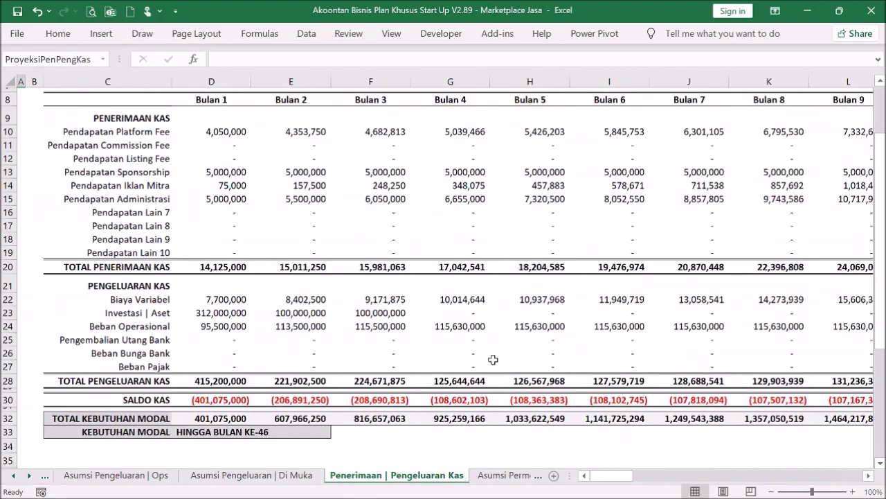
{"action": "left_click_drag", "start_coordinate": [593, 476], "coordinate": [676, 471]}
{"action": "left_click_drag", "start_coordinate": [696, 470], "coordinate": [610, 475]}
{"action": "scroll", "coordinate": [367, 326], "scroll_direction": "up", "scroll_amount": 3}
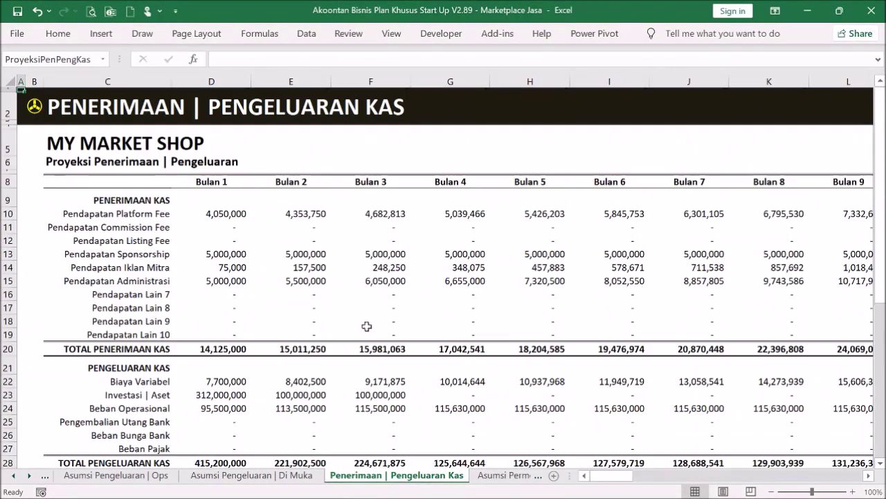
- Check the bank loan repayment, bank interest and tax rows for Bulan 1 and Bulan 2 in the cash projection
{"action": "left_click", "coordinate": [35, 105]}
{"action": "left_click", "coordinate": [35, 106]}
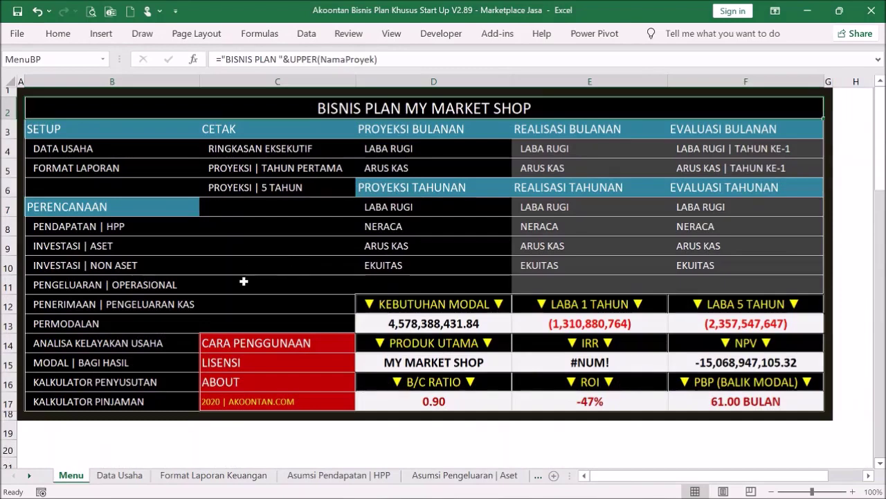
{"action": "left_click", "coordinate": [192, 307]}
{"action": "scroll", "coordinate": [342, 263], "scroll_direction": "down", "scroll_amount": 5}
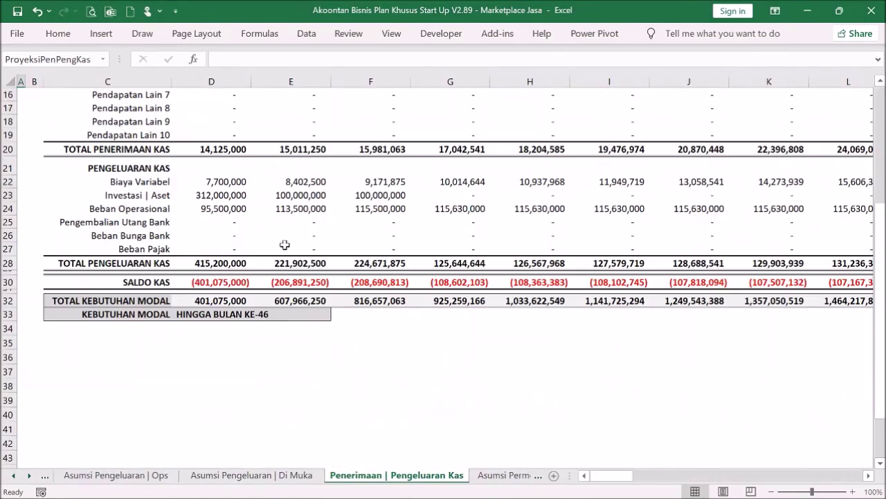
{"action": "left_click_drag", "start_coordinate": [235, 234], "coordinate": [282, 244]}
{"action": "key", "text": "ctrl+v"}
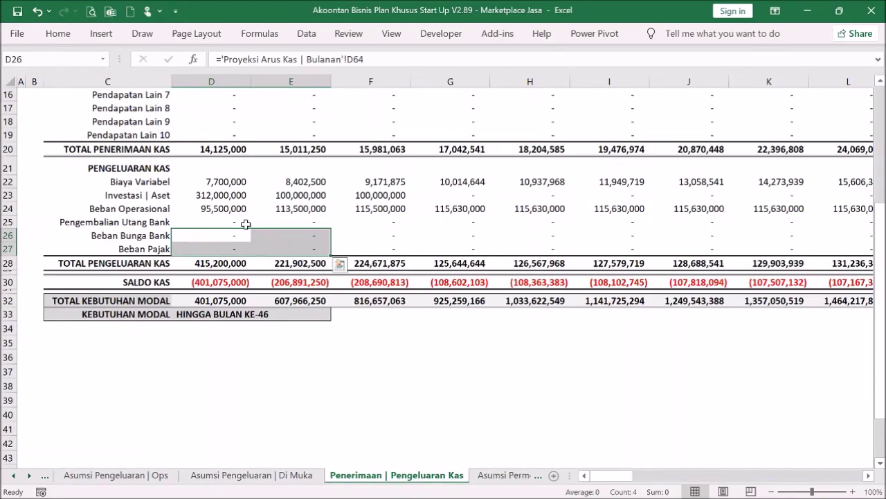
{"action": "left_click_drag", "start_coordinate": [228, 221], "coordinate": [289, 243]}
{"action": "scroll", "coordinate": [338, 246], "scroll_direction": "up", "scroll_amount": 5}
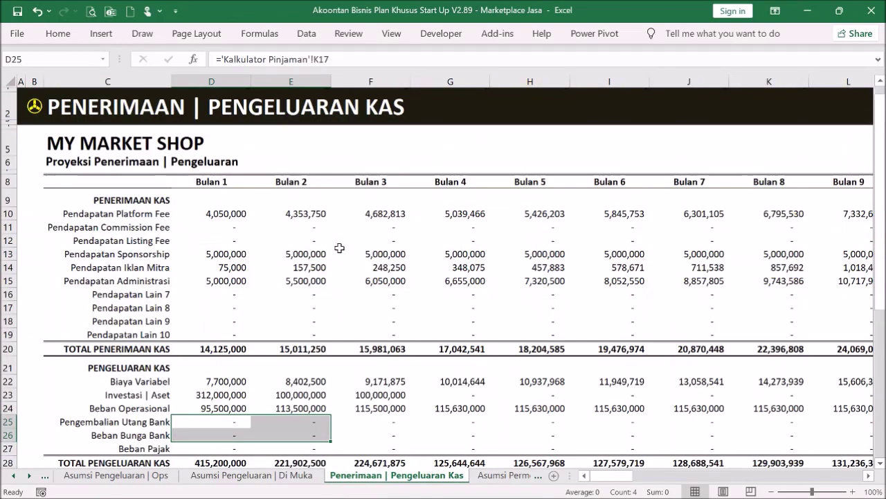
- Set the monthly growth of Mitra Baru to 20% in the Pendapatan | HPP assumptions
{"action": "left_click", "coordinate": [40, 111]}
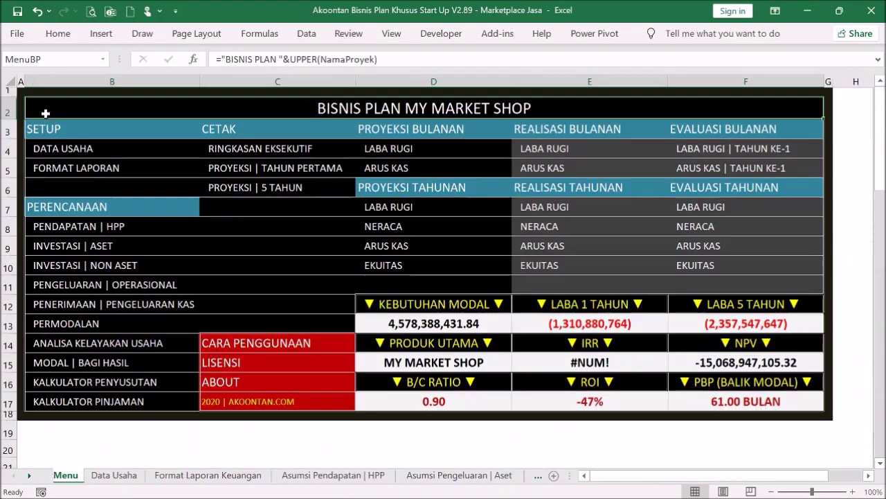
{"action": "left_click", "coordinate": [115, 228]}
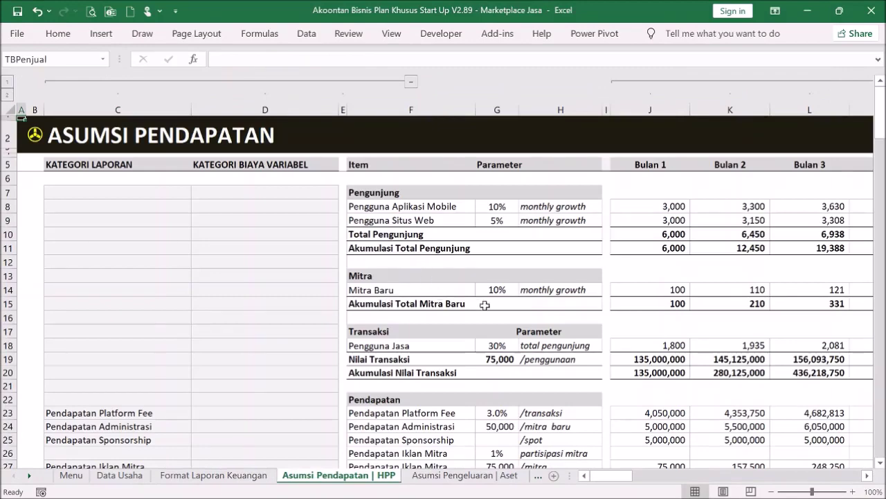
{"action": "scroll", "coordinate": [525, 268], "scroll_direction": "down", "scroll_amount": 1}
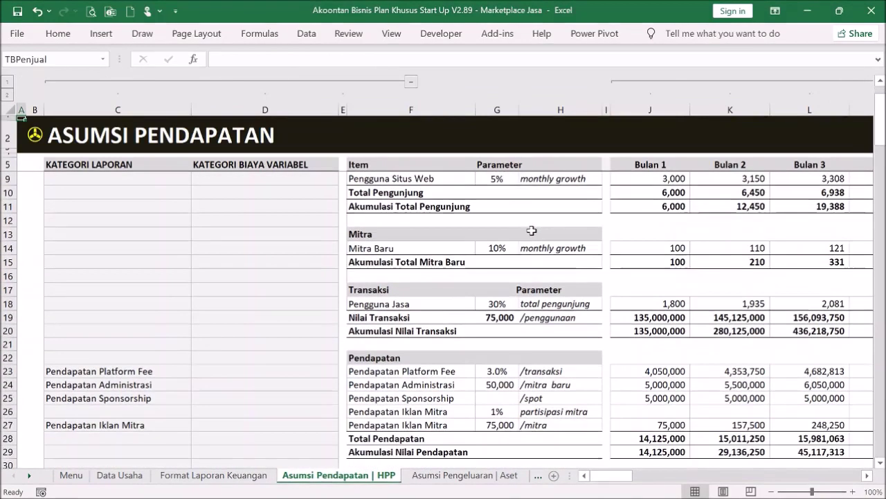
{"action": "left_click", "coordinate": [501, 248]}
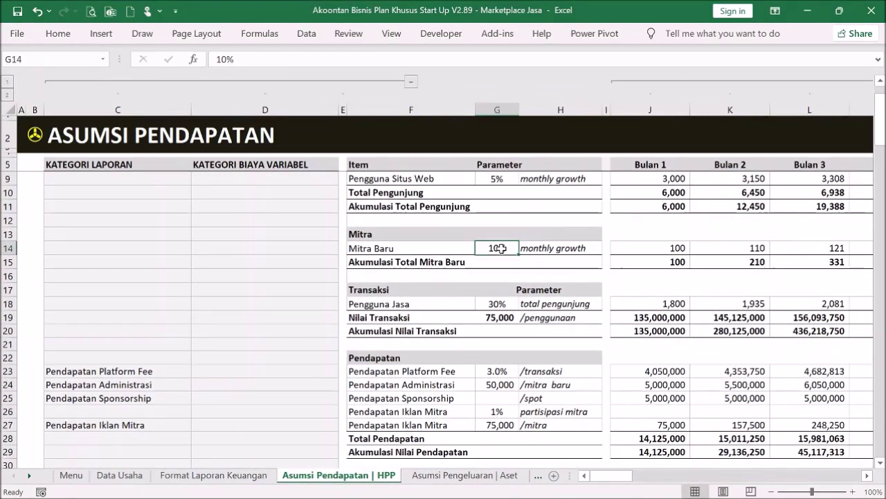
{"action": "type", "text": "20"}
{"action": "key", "text": "Return"}
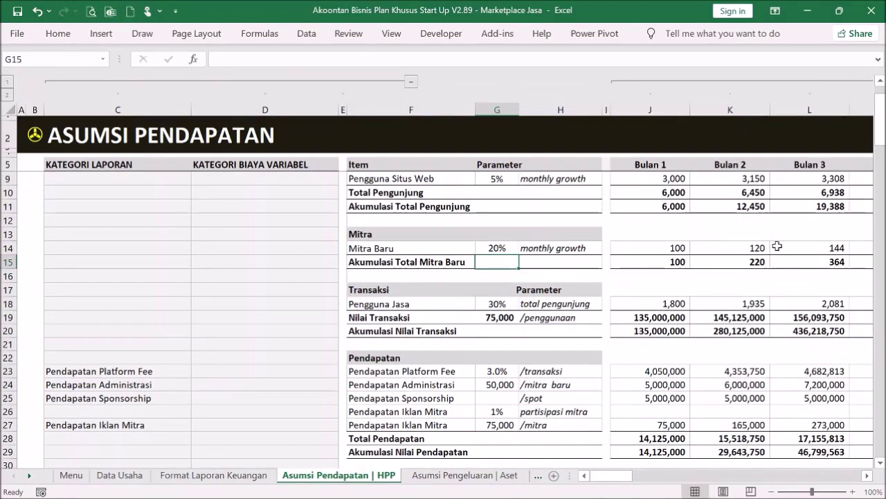
- Set Pengguna Jasa to 40% of total visitors and Pendapatan Platform Fee to 4% per transaction
{"action": "left_click", "coordinate": [504, 306]}
{"action": "type", "text": "40"}
{"action": "key", "text": "Return"}
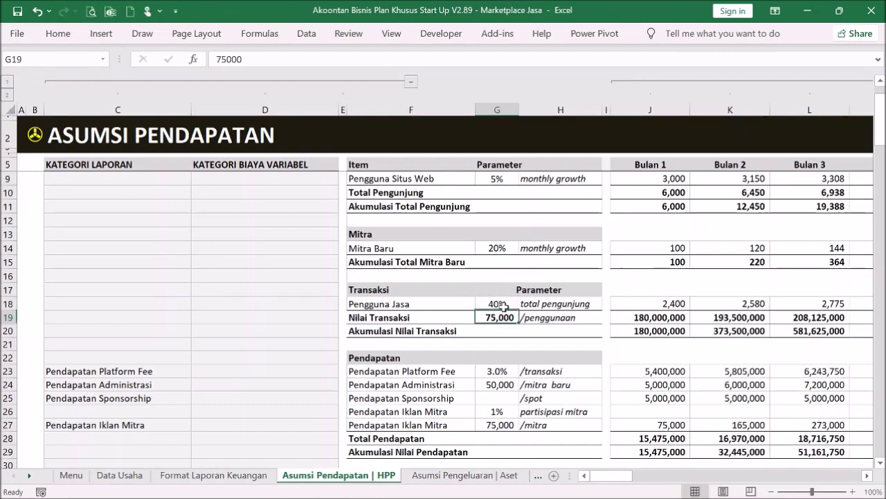
{"action": "scroll", "coordinate": [572, 316], "scroll_direction": "down", "scroll_amount": 2}
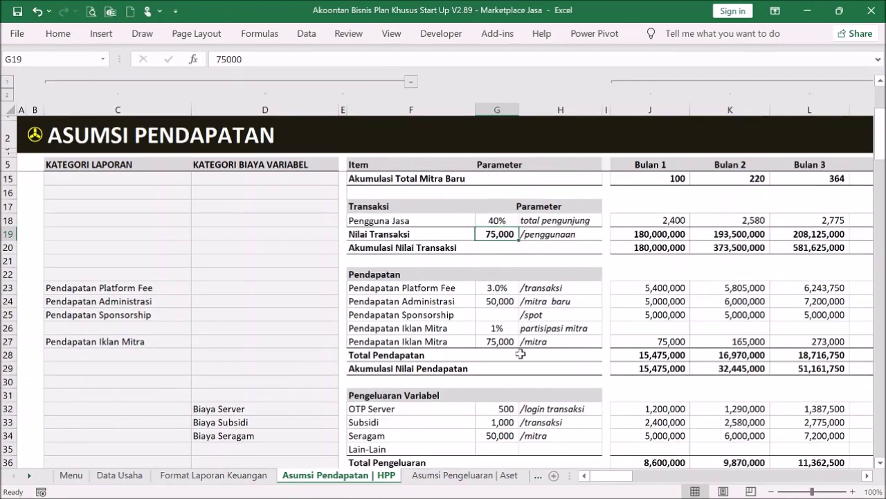
{"action": "left_click", "coordinate": [512, 288]}
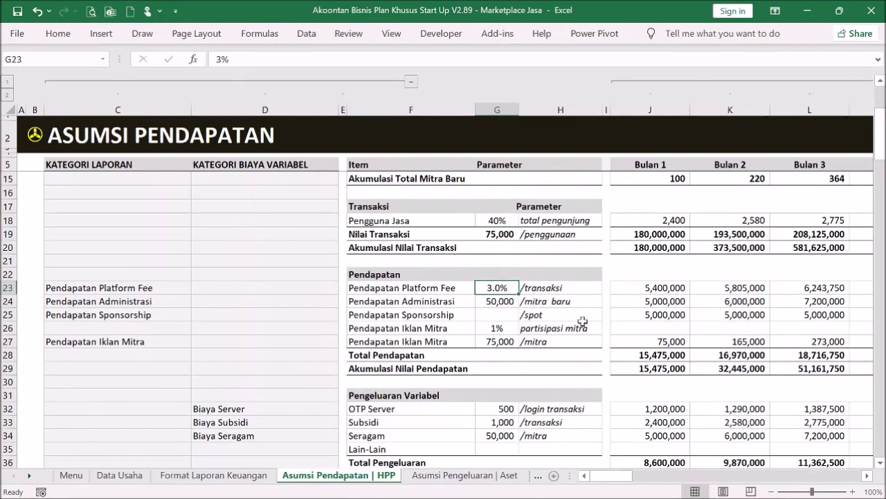
{"action": "type", "text": "4"}
{"action": "key", "text": "Return"}
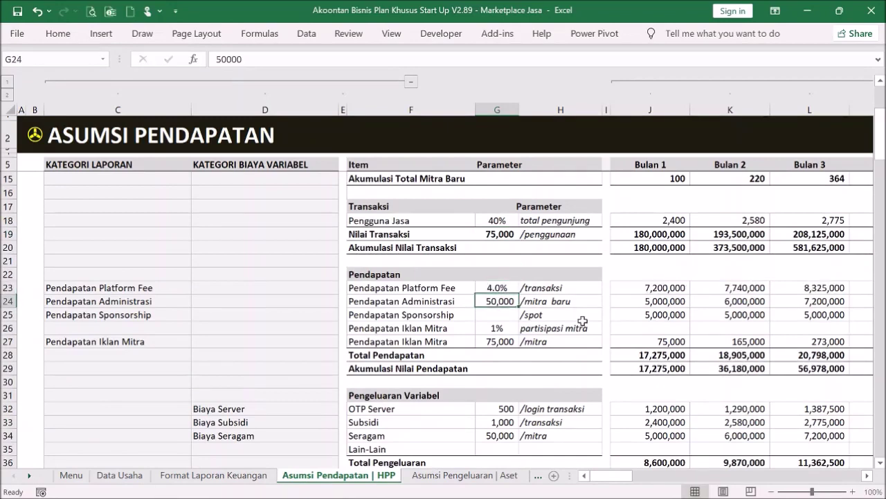
- Review the cash balance and capital requirement rows of the Penerimaan | Pengeluaran Kas projection under the revised revenue assumptions
{"action": "scroll", "coordinate": [582, 320], "scroll_direction": "up", "scroll_amount": 3}
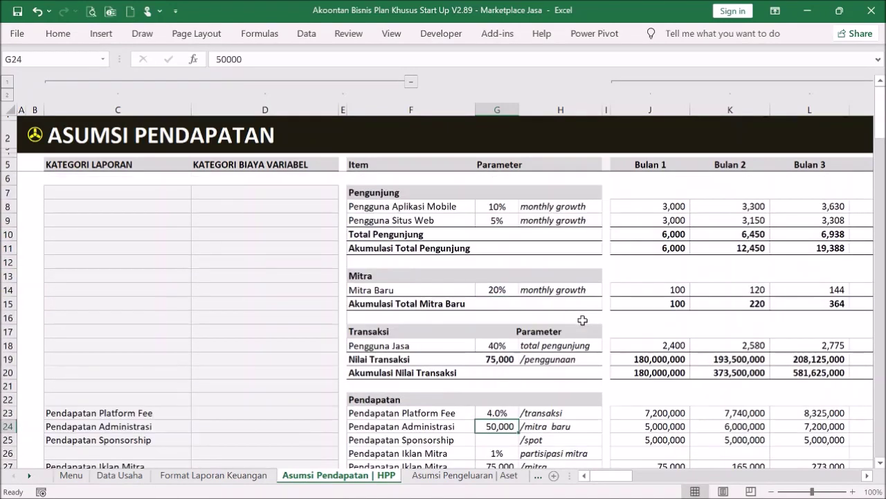
{"action": "left_click", "coordinate": [33, 134]}
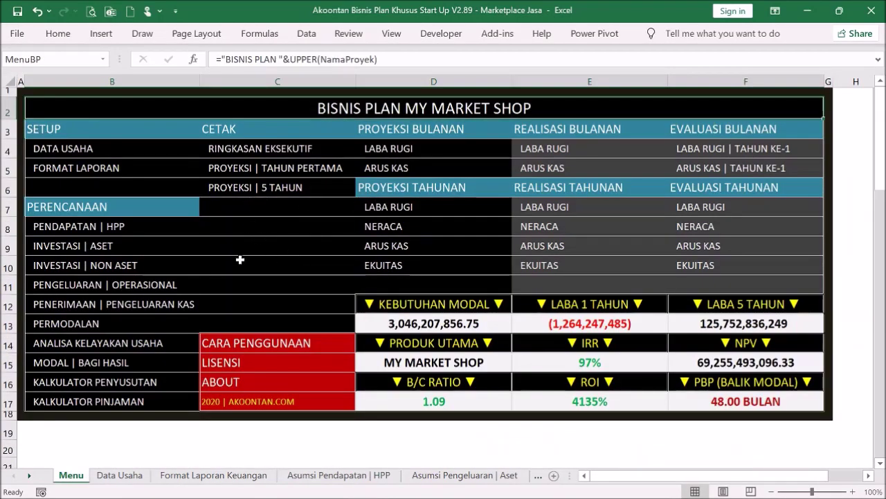
{"action": "left_click", "coordinate": [173, 303]}
{"action": "scroll", "coordinate": [328, 256], "scroll_direction": "down", "scroll_amount": 10}
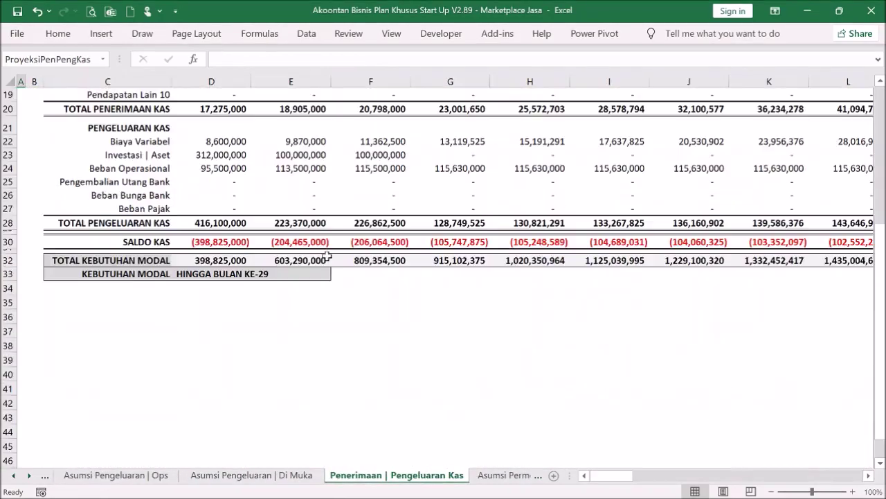
{"action": "scroll", "coordinate": [328, 257], "scroll_direction": "up", "scroll_amount": 3}
{"action": "left_click", "coordinate": [231, 240]}
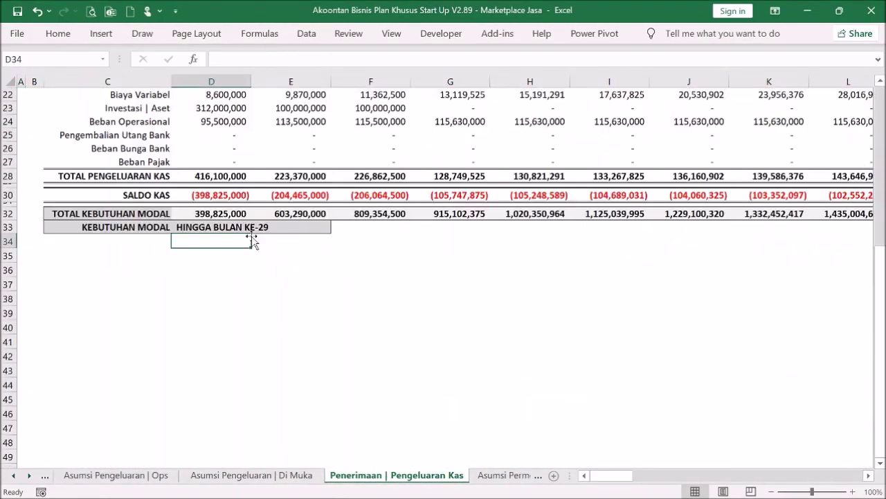
- Check the KEBUTUHAN MODAL month row against the receipts and expenditures in the cash projection
{"action": "left_click", "coordinate": [247, 229]}
{"action": "scroll", "coordinate": [340, 258], "scroll_direction": "up", "scroll_amount": 7}
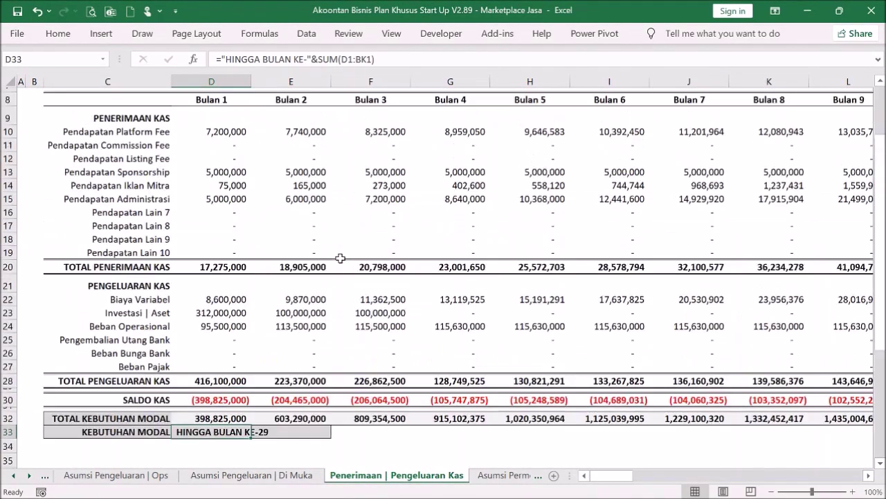
{"action": "scroll", "coordinate": [341, 255], "scroll_direction": "down", "scroll_amount": 2}
{"action": "scroll", "coordinate": [335, 251], "scroll_direction": "up", "scroll_amount": 3}
- Review the Pendapatan, total capital requirement and KELEBIHAN/KEKURANGAN MODAL figures in the Rencana Permodalan sheet
{"action": "left_click", "coordinate": [31, 107]}
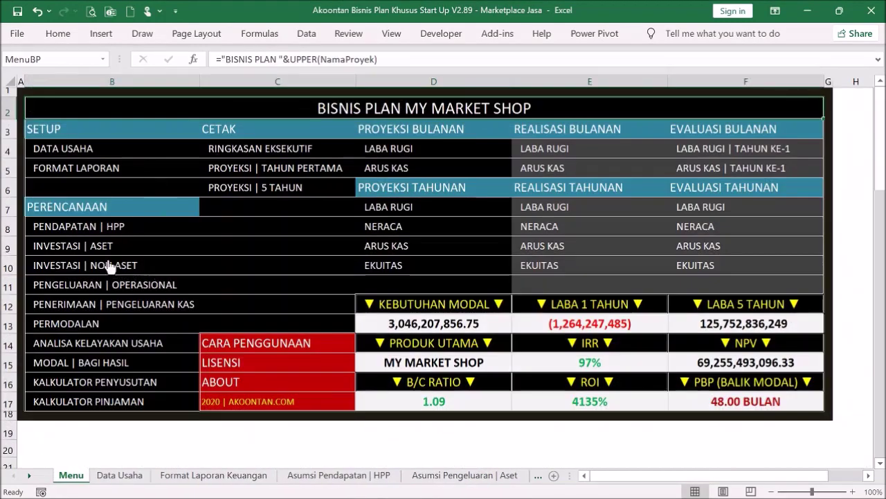
{"action": "left_click", "coordinate": [105, 324]}
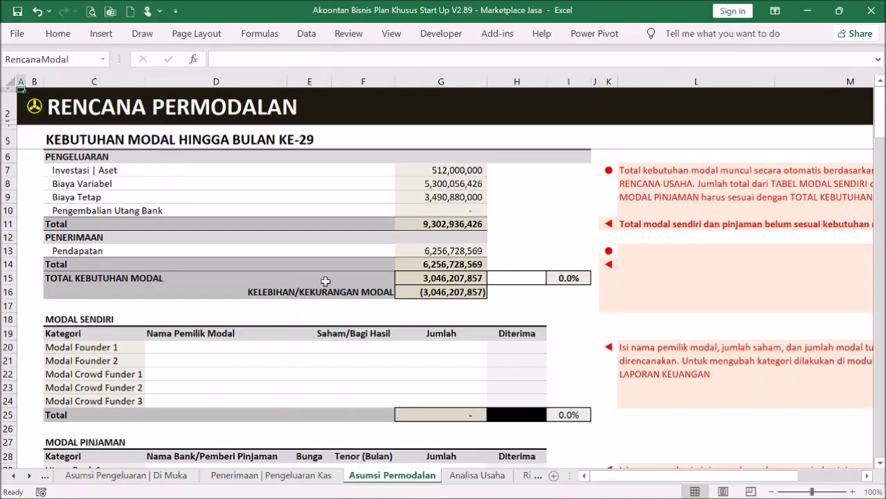
{"action": "left_click", "coordinate": [468, 303]}
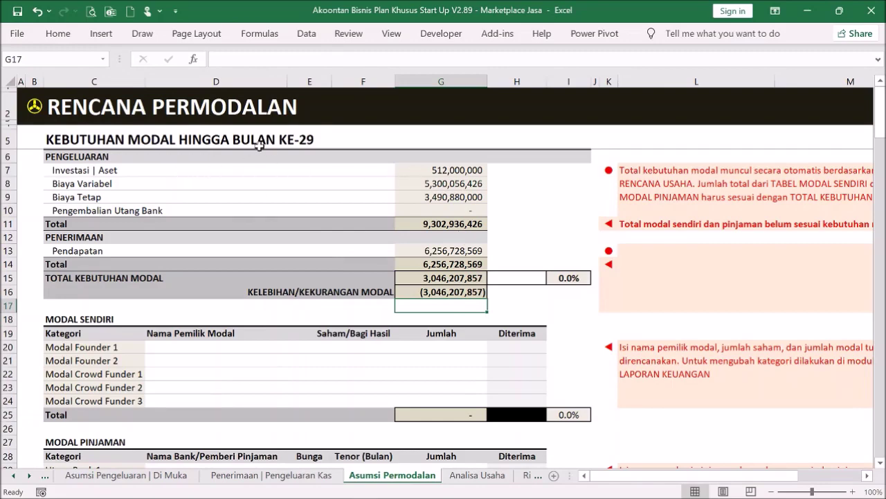
{"action": "left_click", "coordinate": [443, 250]}
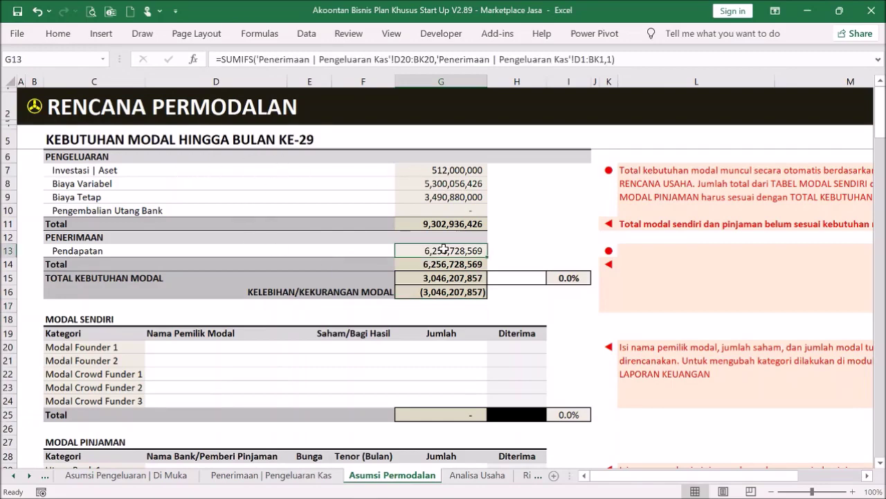
{"action": "left_click", "coordinate": [466, 292]}
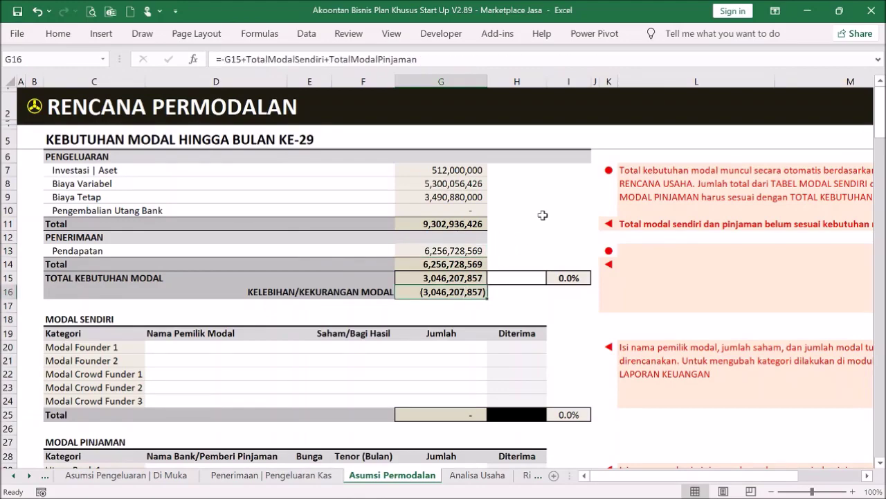
- Fill in Utang Bank 1 under Modal Pinjaman with lender BRI, 6% interest and a 24-month tenor
{"action": "scroll", "coordinate": [542, 216], "scroll_direction": "down", "scroll_amount": 4}
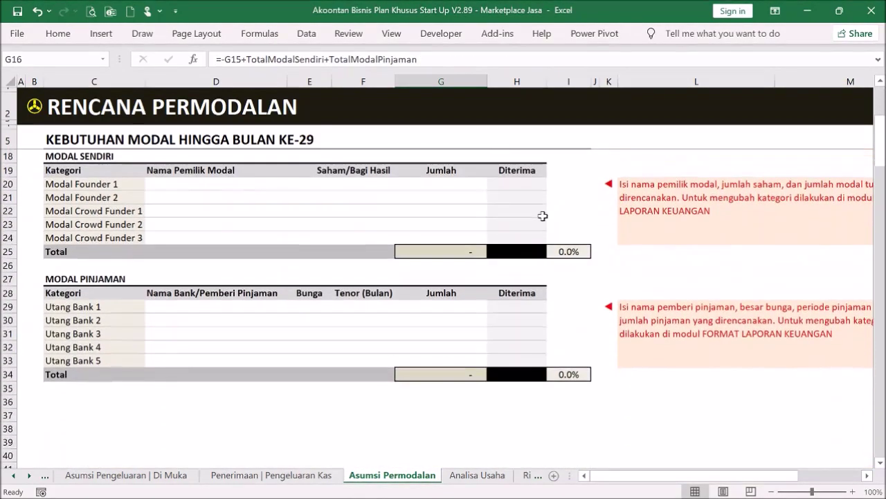
{"action": "left_click", "coordinate": [214, 300]}
{"action": "type", "text": "BRI"}
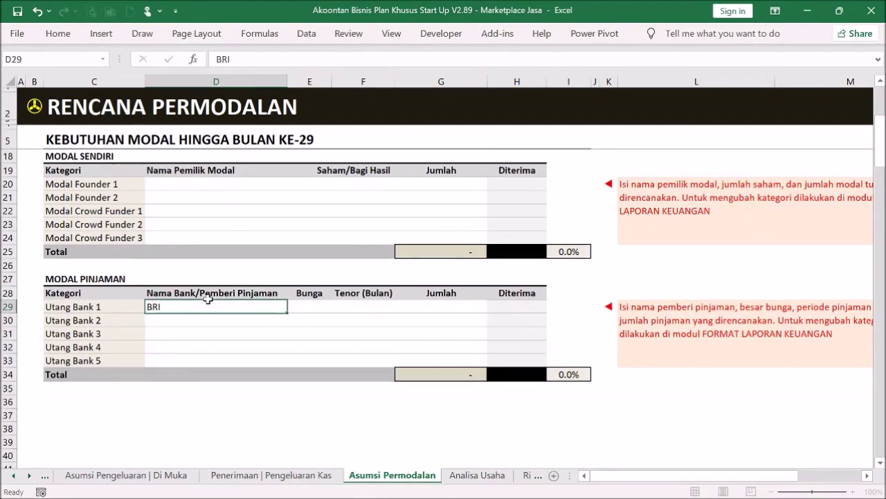
{"action": "key", "text": "Return"}
{"action": "left_click", "coordinate": [317, 307]}
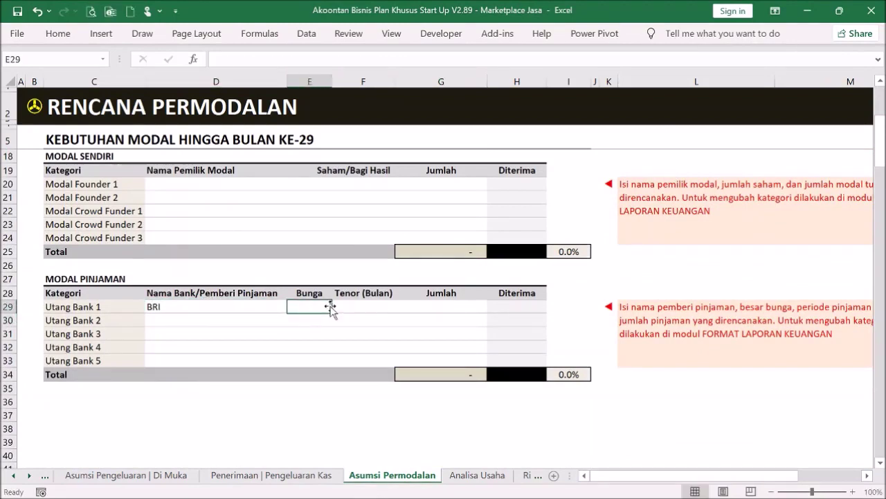
{"action": "type", "text": "6"}
{"action": "key", "text": "Tab"}
{"action": "type", "text": "24"}
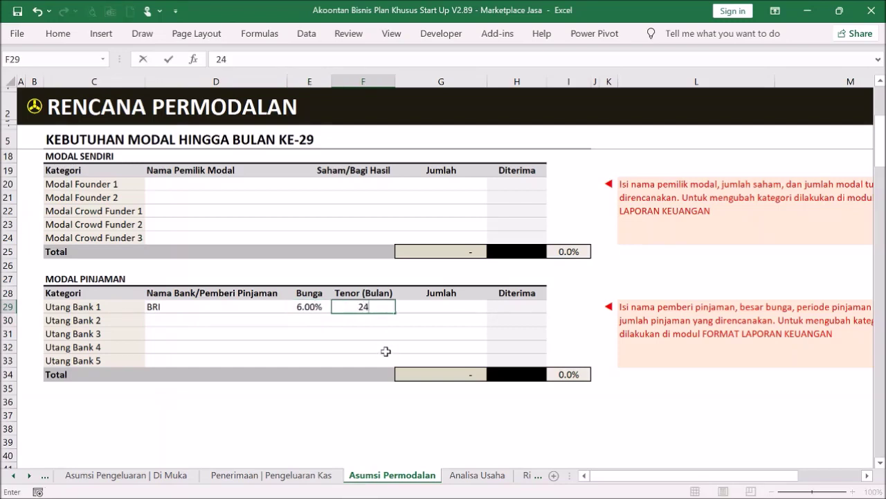
{"action": "key", "text": "Return"}
- Set the Utang Bank 1 loan amount to 500,000,000, received in Bulan 3
{"action": "left_click", "coordinate": [438, 306]}
{"action": "type", "text": "500,000,000"}
{"action": "key", "text": "Return"}
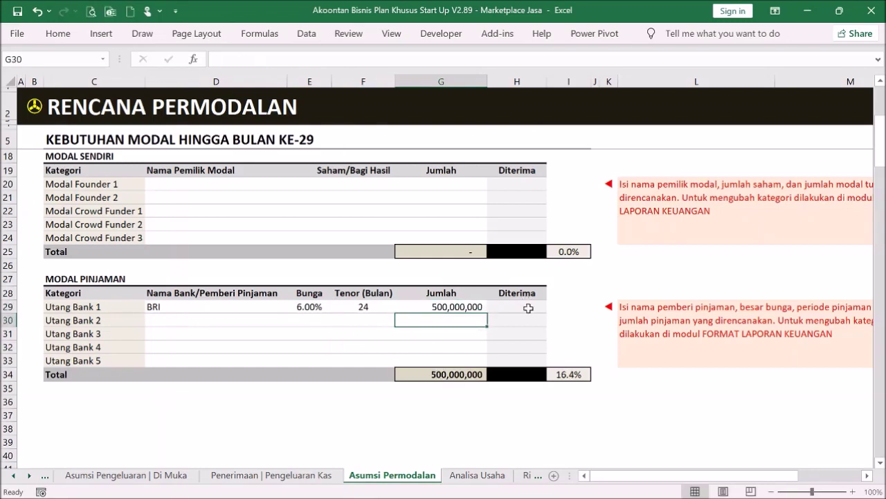
{"action": "left_click", "coordinate": [528, 308]}
{"action": "left_click", "coordinate": [553, 307]}
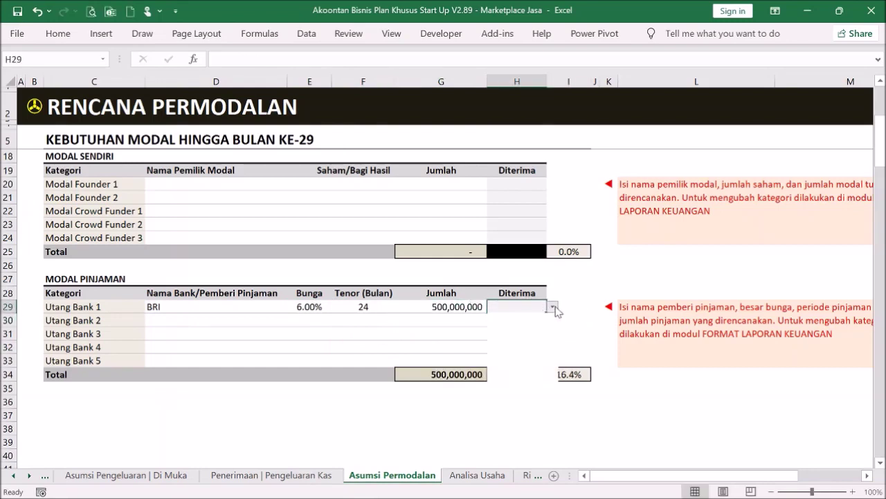
{"action": "left_click", "coordinate": [522, 338]}
{"action": "left_click", "coordinate": [523, 336]}
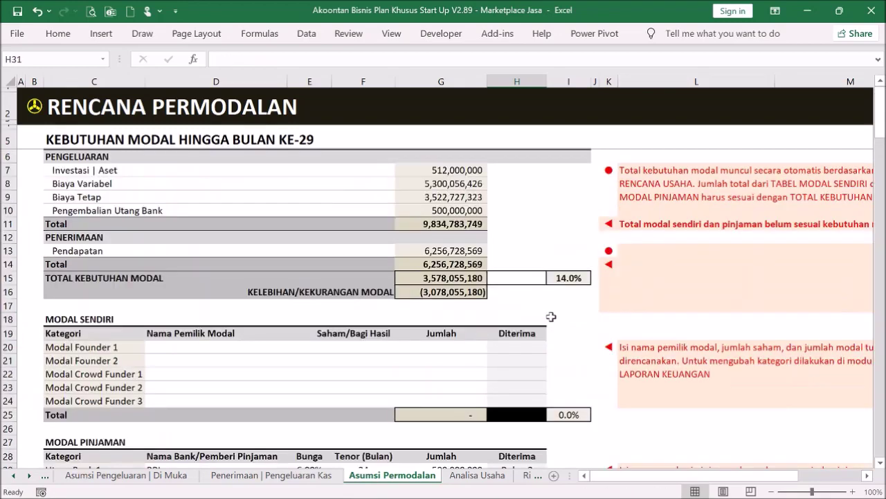
- Clear the Utang Bank 1 amount to compare the capital requirement without the loan, and re-enter it as 500,000,000
{"action": "left_click", "coordinate": [461, 293]}
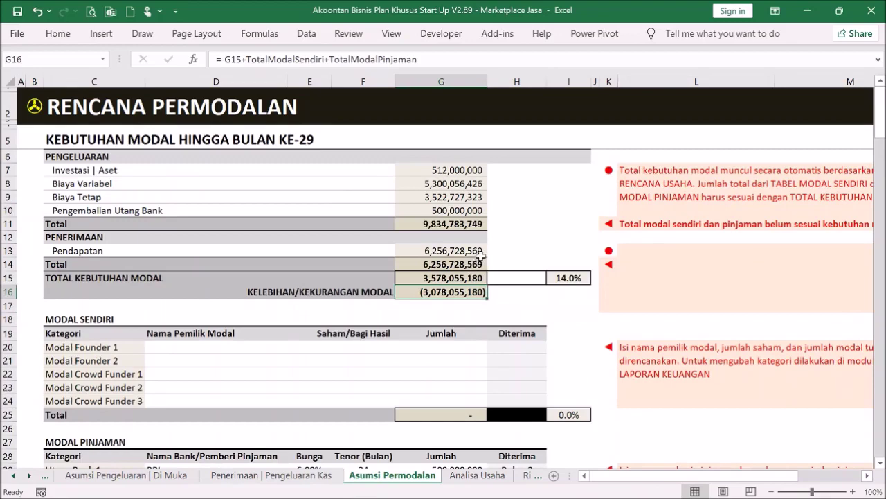
{"action": "scroll", "coordinate": [500, 281], "scroll_direction": "down", "scroll_amount": 2}
{"action": "left_click", "coordinate": [477, 389]}
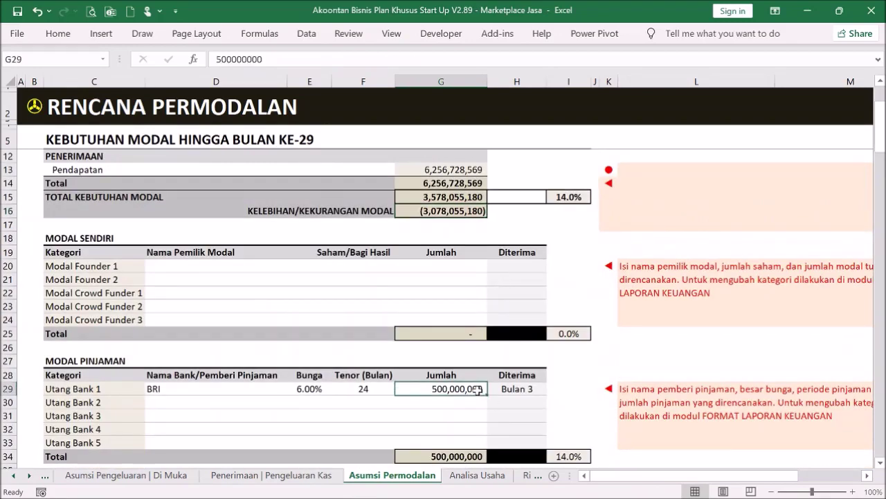
{"action": "key", "text": "BackSpace"}
{"action": "key", "text": "Return"}
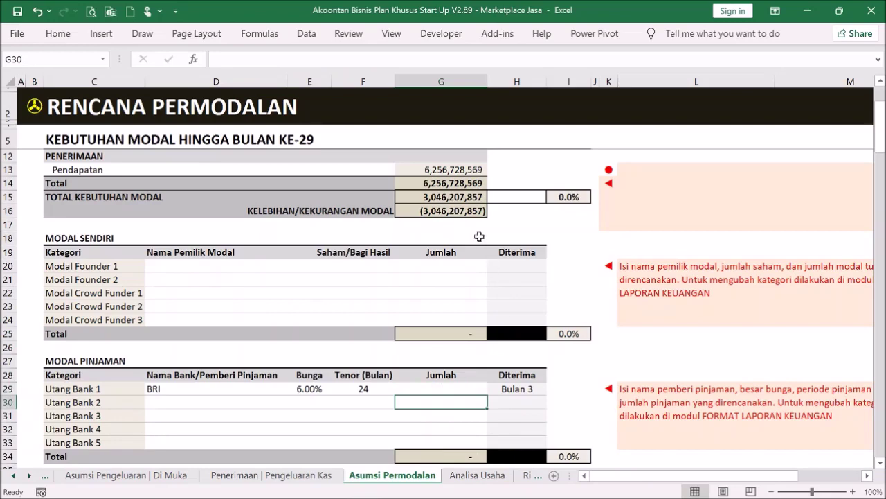
{"action": "left_click", "coordinate": [441, 391]}
{"action": "type", "text": "500000000"}
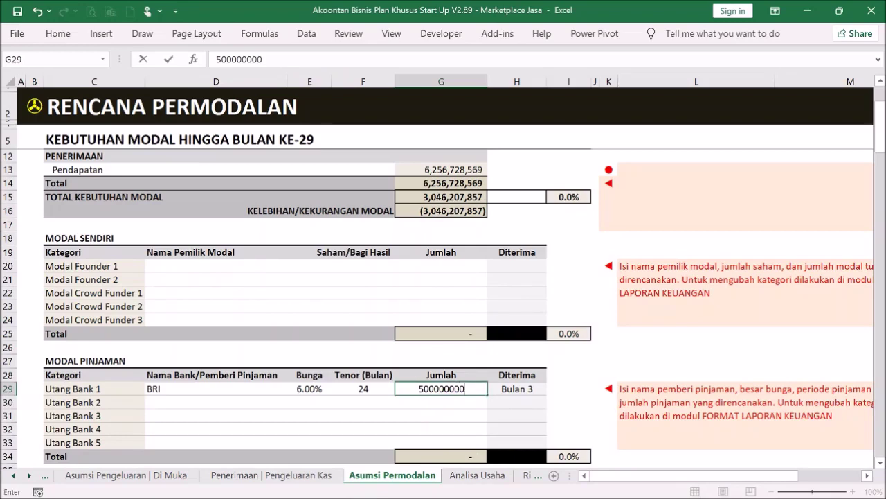
{"action": "key", "text": "Return"}
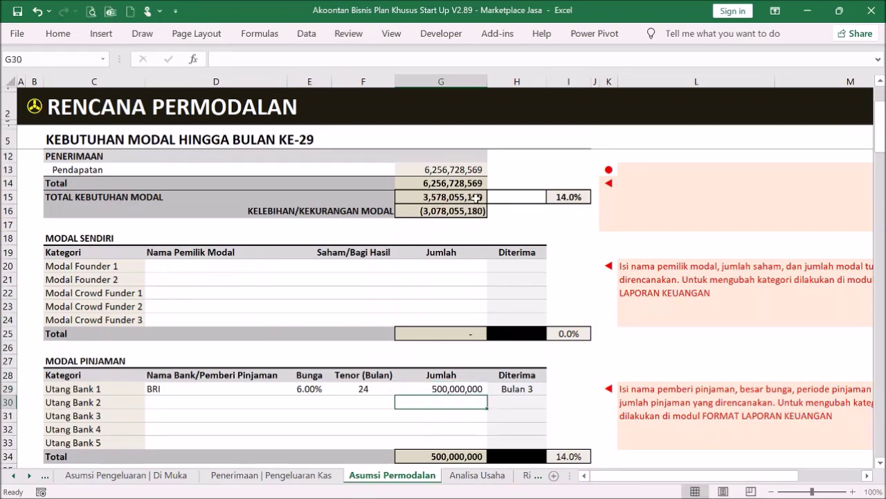
- Check the Pengembalian Utang Bank and Beban Bunga Bank entries for Bulan 4 in the Penerimaan | Pengeluaran Kas projection
{"action": "left_click", "coordinate": [34, 107]}
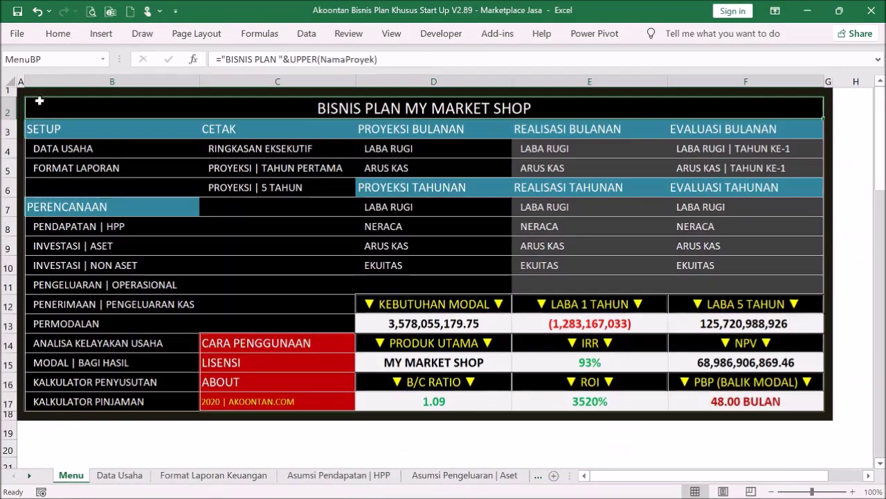
{"action": "left_click", "coordinate": [161, 305]}
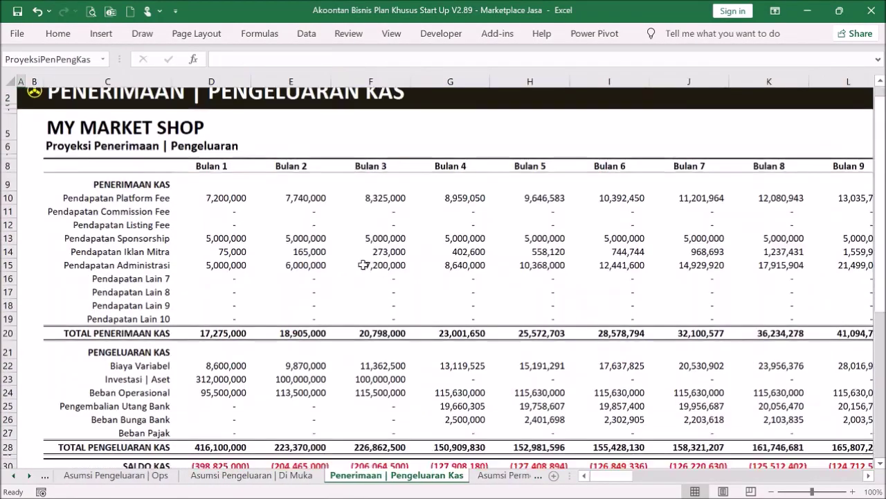
{"action": "scroll", "coordinate": [366, 263], "scroll_direction": "down", "scroll_amount": 4}
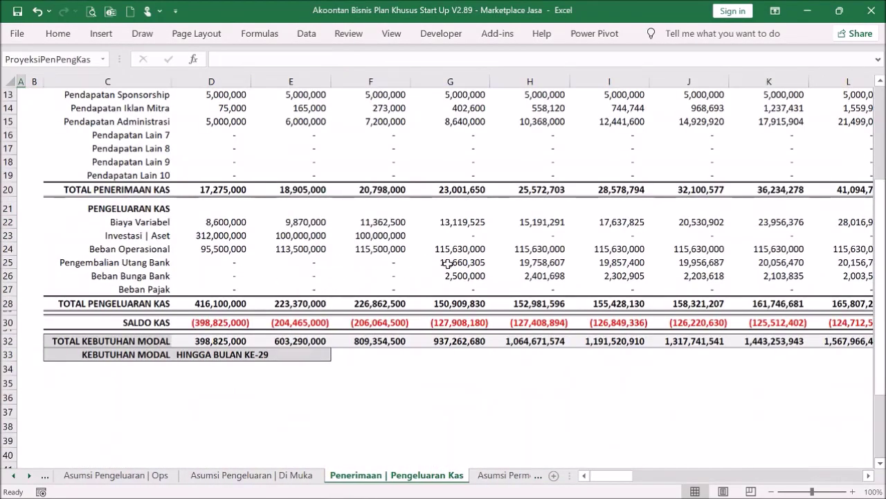
{"action": "left_click", "coordinate": [448, 263]}
{"action": "left_click", "coordinate": [444, 275]}
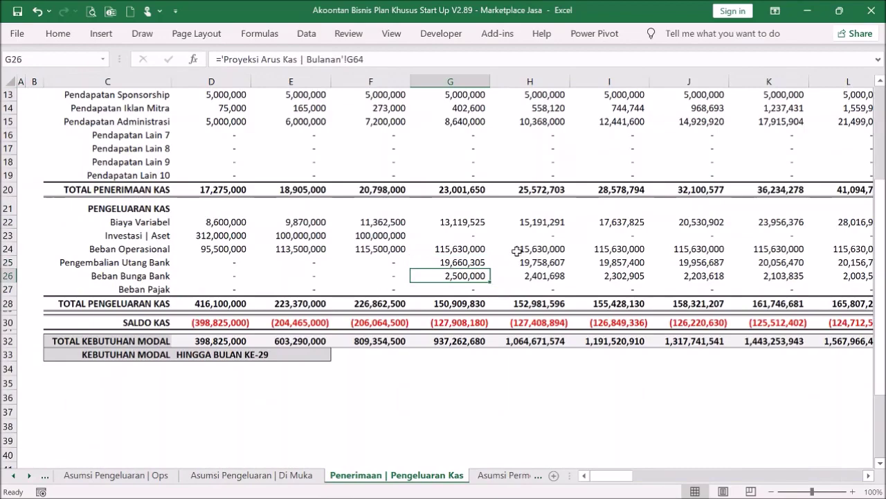
{"action": "scroll", "coordinate": [516, 251], "scroll_direction": "up", "scroll_amount": 4}
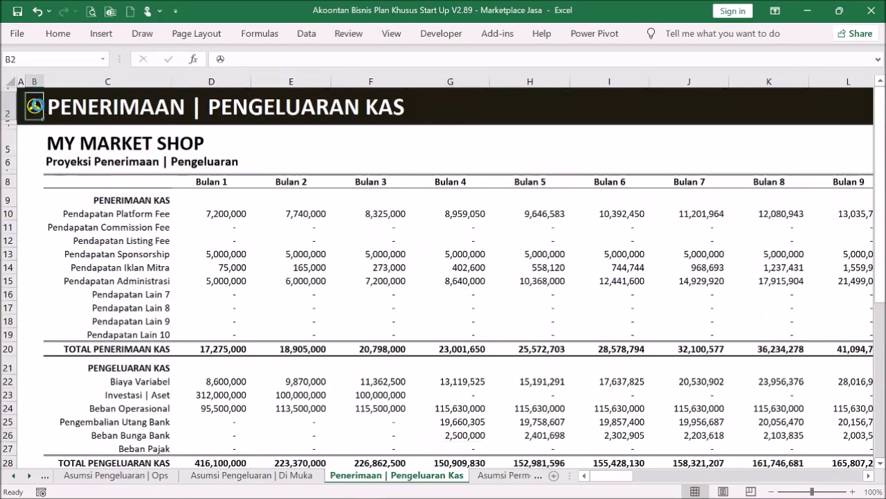
{"action": "left_click", "coordinate": [34, 106]}
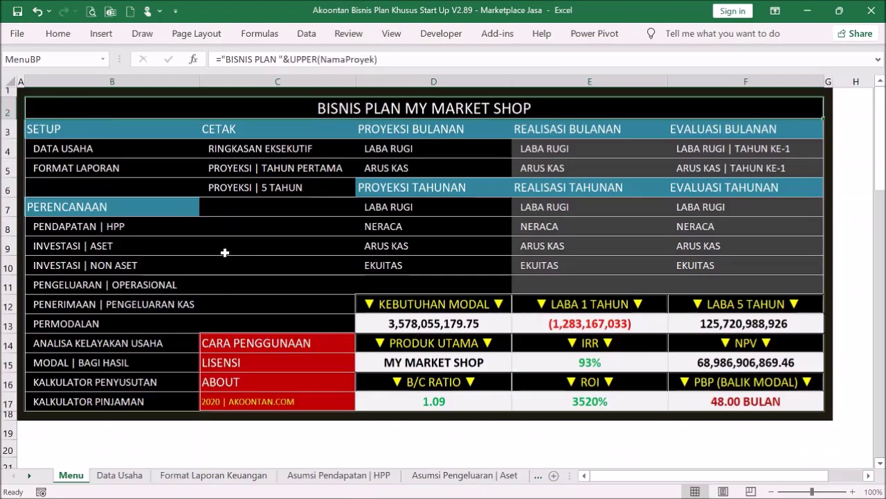
{"action": "left_click", "coordinate": [104, 231]}
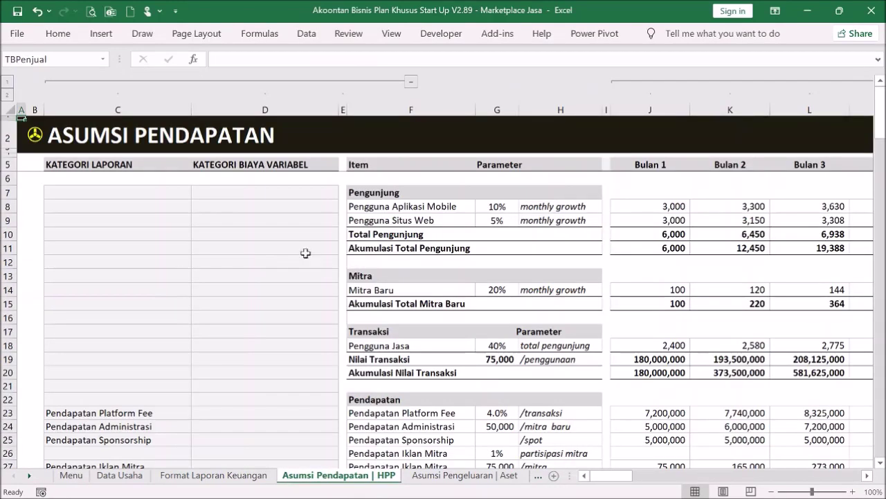
{"action": "left_click", "coordinate": [36, 134]}
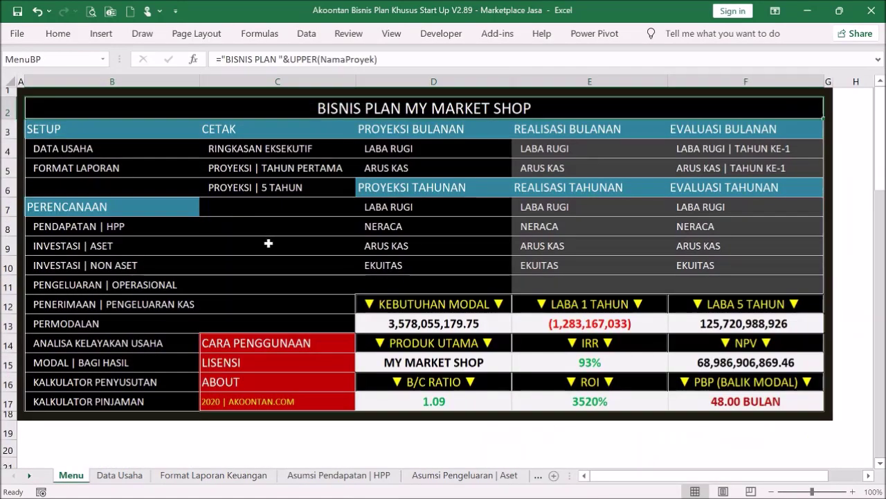
- Enter the owners' names for Modal Founder 1 and 2 and PT Kamsi for Modal Crowd Funder 1 in the Modal Sendiri table
{"action": "left_click", "coordinate": [98, 318]}
{"action": "scroll", "coordinate": [399, 296], "scroll_direction": "down", "scroll_amount": 1}
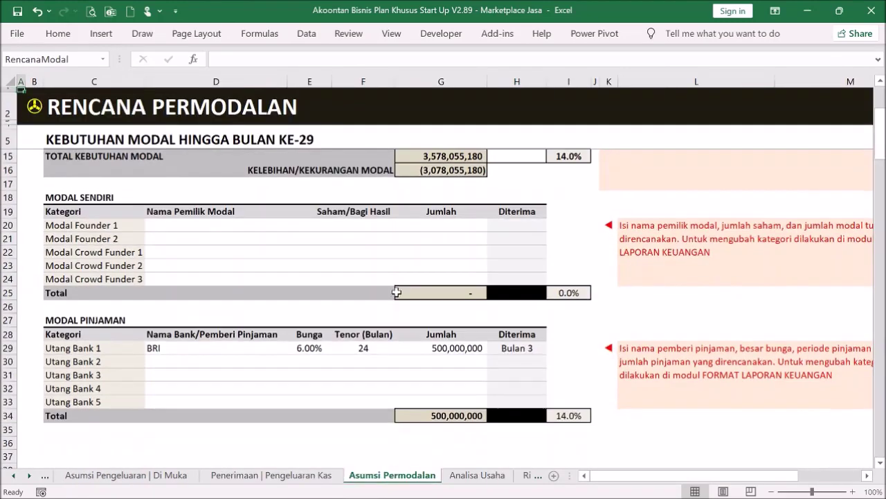
{"action": "scroll", "coordinate": [437, 268], "scroll_direction": "down", "scroll_amount": 2}
{"action": "scroll", "coordinate": [437, 266], "scroll_direction": "up", "scroll_amount": 3}
{"action": "scroll", "coordinate": [438, 265], "scroll_direction": "up", "scroll_amount": 1}
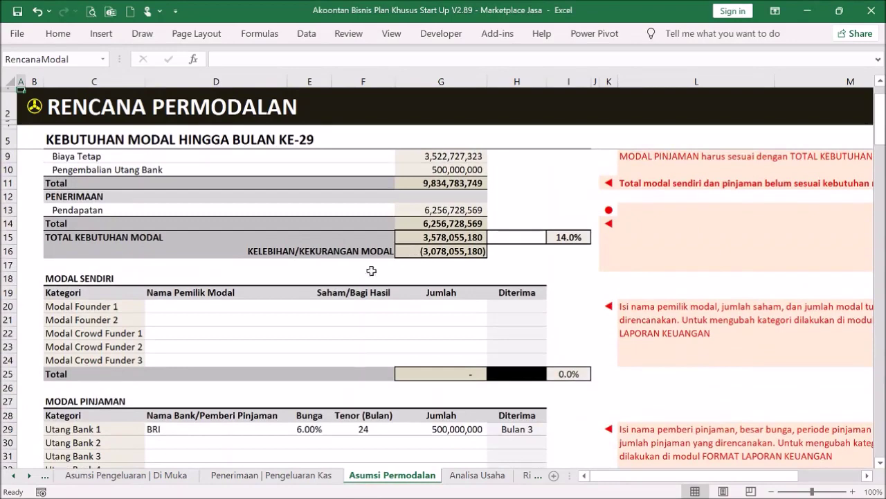
{"action": "left_click", "coordinate": [241, 307]}
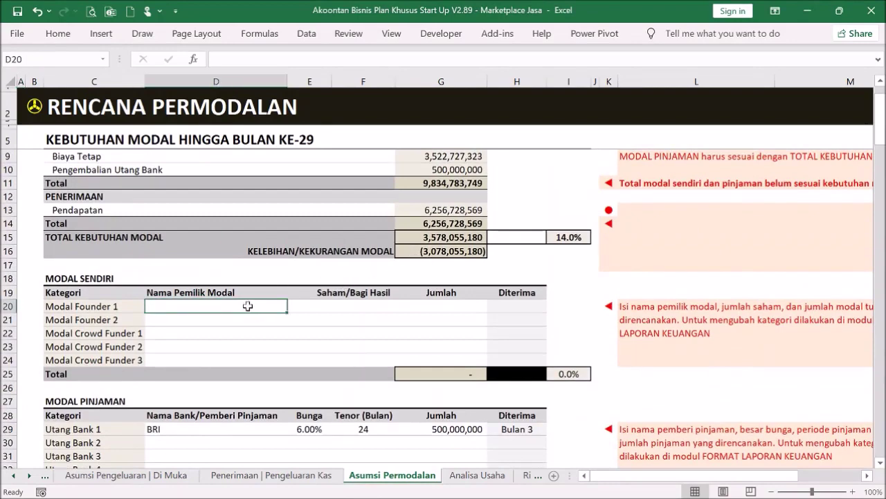
{"action": "type", "text": "Pak Bos"}
{"action": "key", "text": "Return"}
{"action": "type", "text": "Bu Bos"}
{"action": "key", "text": "Return"}
{"action": "type", "text": "PT Kamsi"}
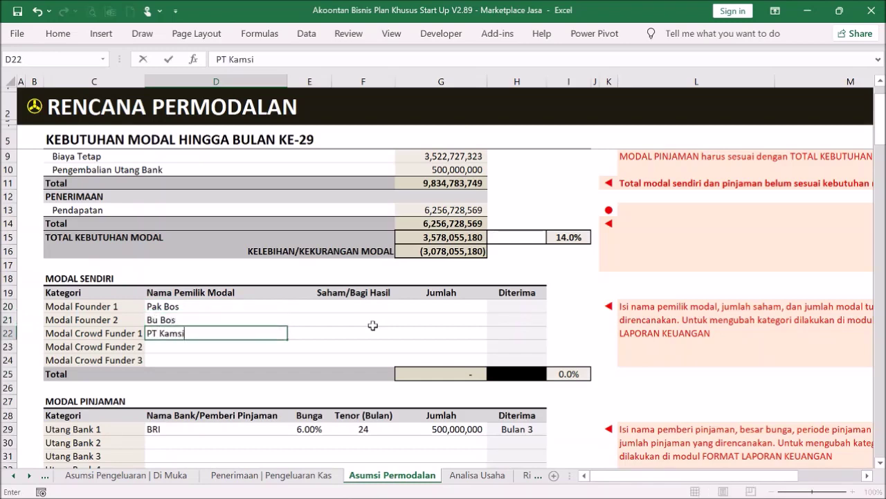
{"action": "key", "text": "Return"}
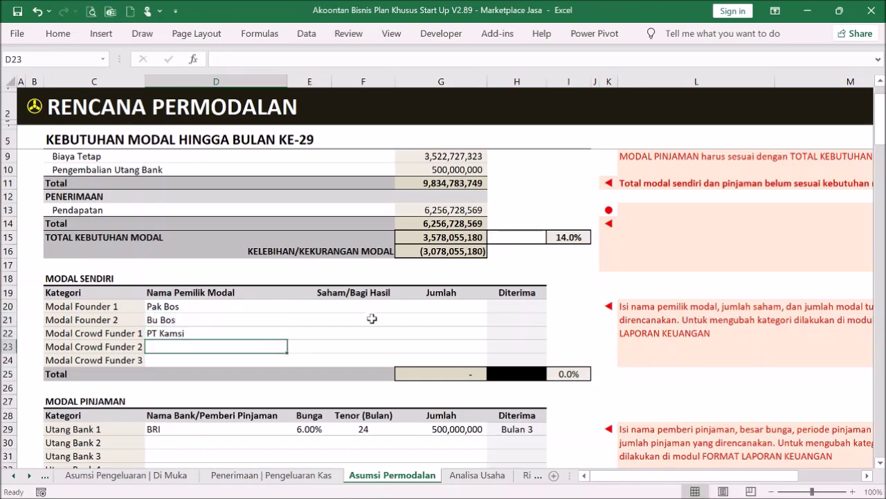
- Set Saham/Bagi Hasil to 20% for Modal Founder 1, 30% for Modal Founder 2 and 50% for Modal Crowd Funder 1
{"action": "left_click", "coordinate": [388, 307]}
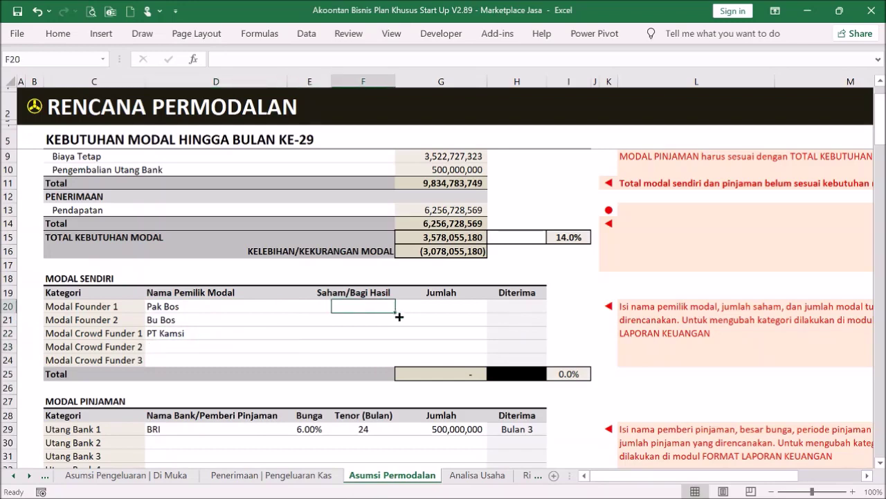
{"action": "type", "text": "20%"}
{"action": "key", "text": "Return"}
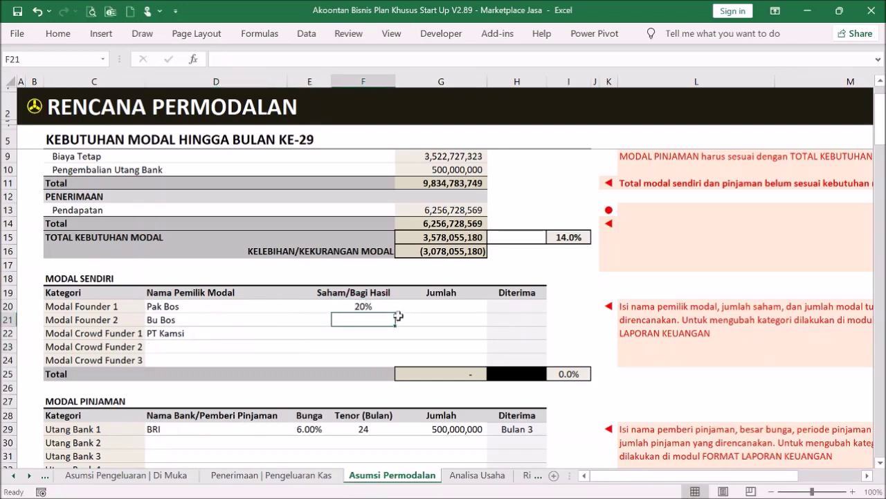
{"action": "type", "text": "30%"}
{"action": "key", "text": "Return"}
{"action": "type", "text": "50%"}
{"action": "key", "text": "Return"}
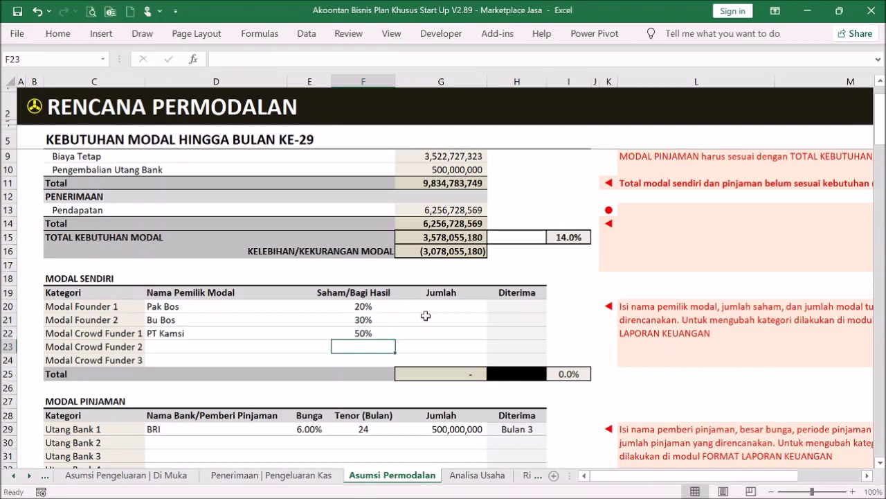
- Set the Jumlah of Modal Founder 1 in the Modal Sendiri table to 500,000,000
{"action": "left_click", "coordinate": [426, 310]}
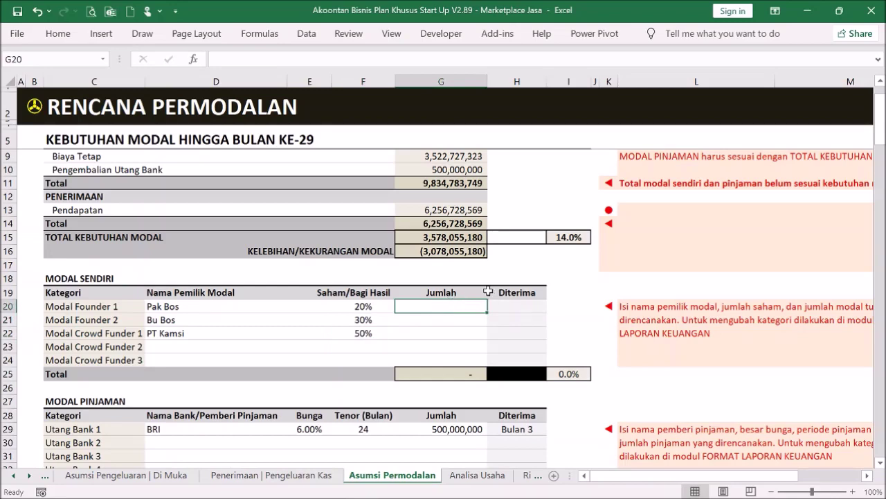
{"action": "type", "text": "1500"}
{"action": "key", "text": "BackSpace"}
{"action": "key", "text": "BackSpace"}
{"action": "key", "text": "BackSpace"}
{"action": "key", "text": "BackSpace"}
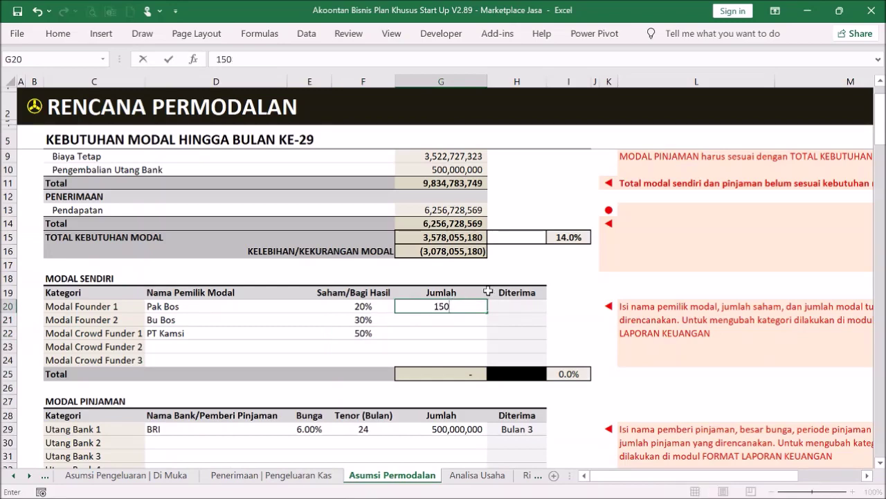
{"action": "type", "text": "500000000"}
{"action": "key", "text": "Return"}
- Set the Jumlah of Modal Founder 2 in the Modal Sendiri table to 1,500,000,000
{"action": "type", "text": "1"}
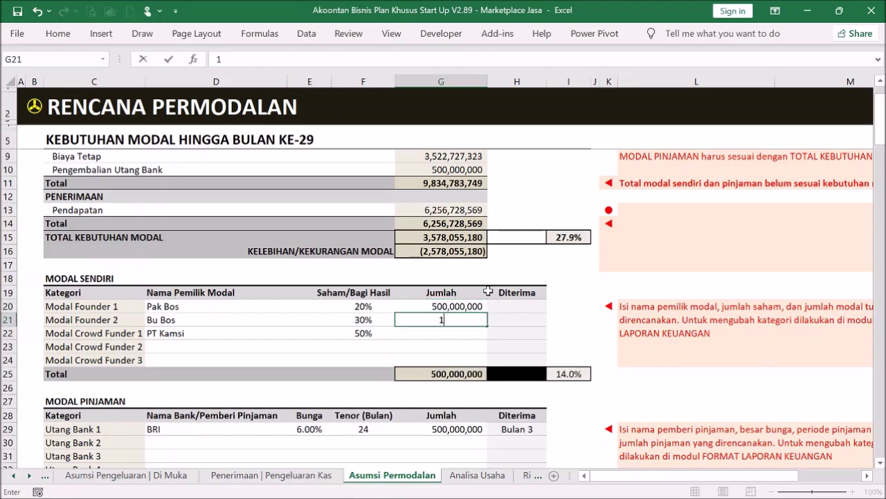
{"action": "type", "text": ",500,00000"}
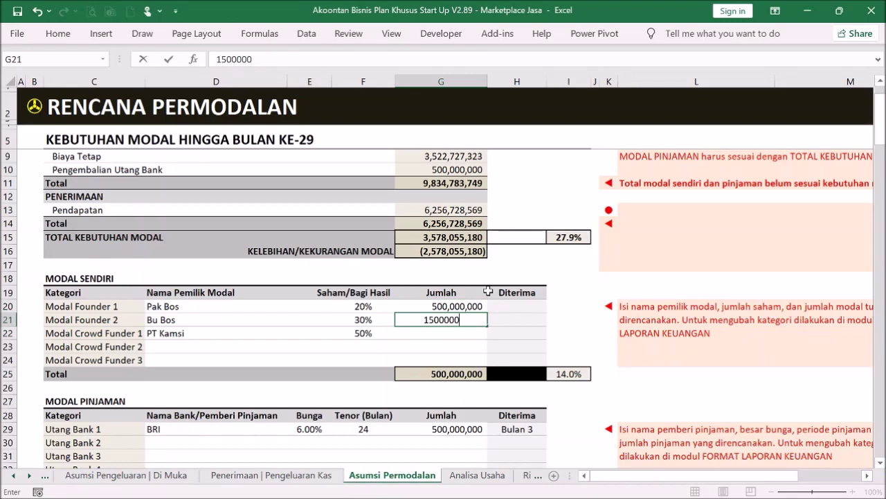
{"action": "key", "text": "Return"}
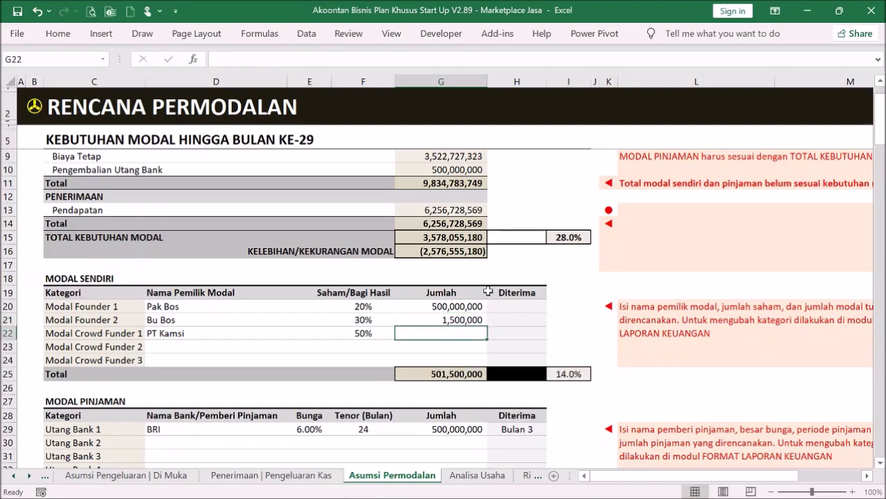
{"action": "left_click", "coordinate": [466, 320]}
{"action": "type", "text": "1,500,000,000"}
{"action": "key", "text": "Return"}
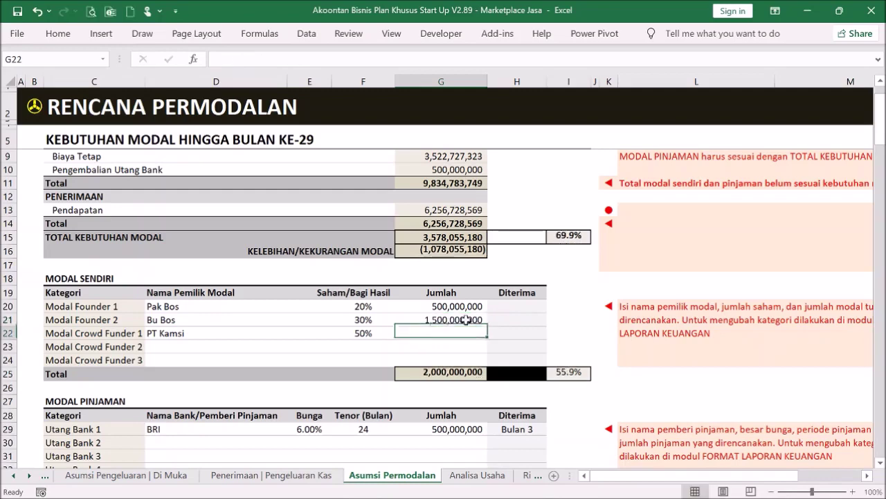
- Enter the remaining capital shortfall of 1,078,055,180 as the Jumlah of Modal Crowd Funder 1
{"action": "type", "text": "1078055"}
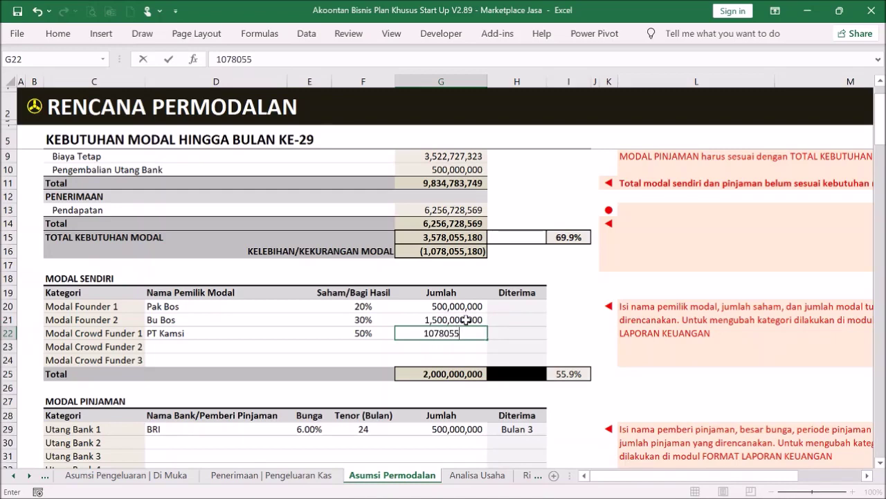
{"action": "type", "text": "180"}
{"action": "key", "text": "Return"}
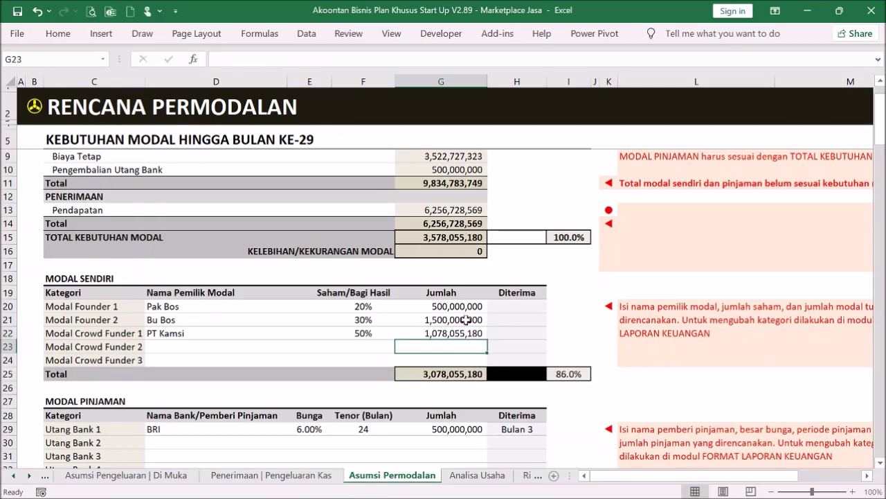
- Set Diterima to Bulan 1 for Modal Founder 1 and Bulan 3 for Modal Founder 2
{"action": "left_click", "coordinate": [520, 307]}
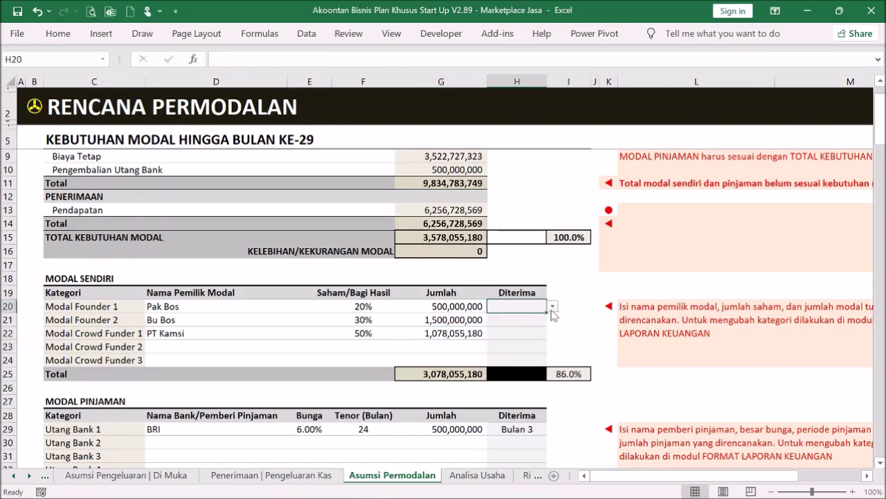
{"action": "left_click", "coordinate": [553, 306]}
{"action": "left_click", "coordinate": [537, 318]}
{"action": "left_click", "coordinate": [532, 319]}
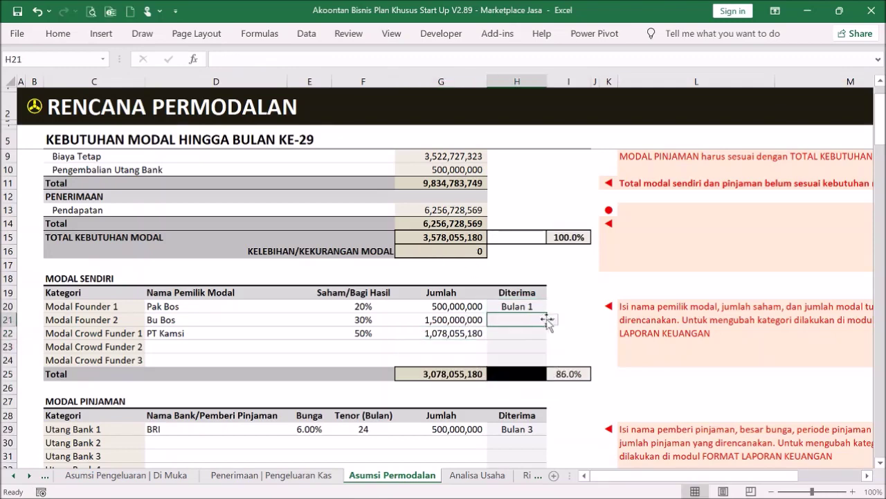
{"action": "left_click", "coordinate": [553, 319]}
{"action": "left_click", "coordinate": [529, 351]}
- Change Diterima for Modal Founder 2 to Bulan 1 and set Modal Crowd Funder 1 to Bulan 5
{"action": "left_click", "coordinate": [533, 334]}
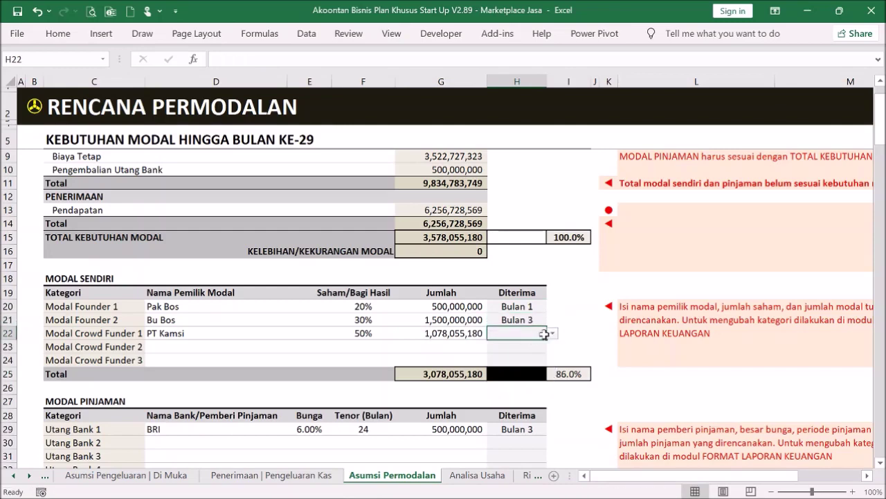
{"action": "left_click", "coordinate": [552, 333]}
{"action": "left_click", "coordinate": [544, 319]}
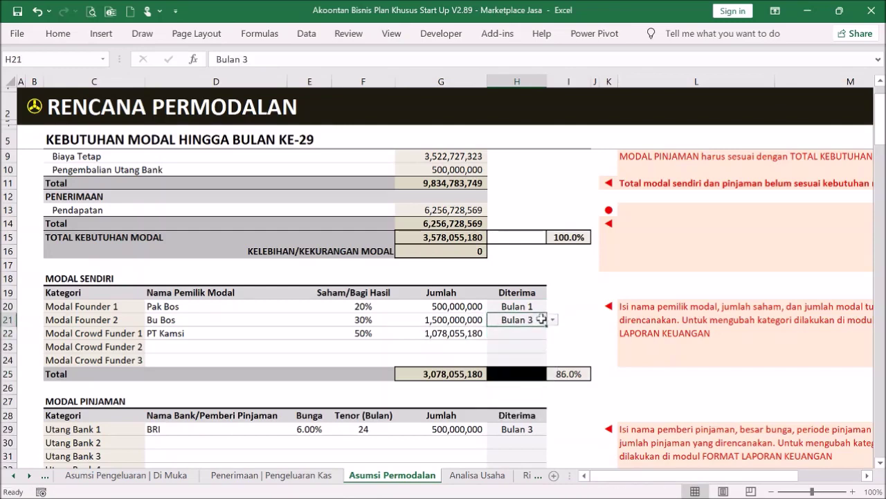
{"action": "left_click", "coordinate": [552, 320]}
{"action": "left_click", "coordinate": [552, 336]}
{"action": "left_click", "coordinate": [551, 335]}
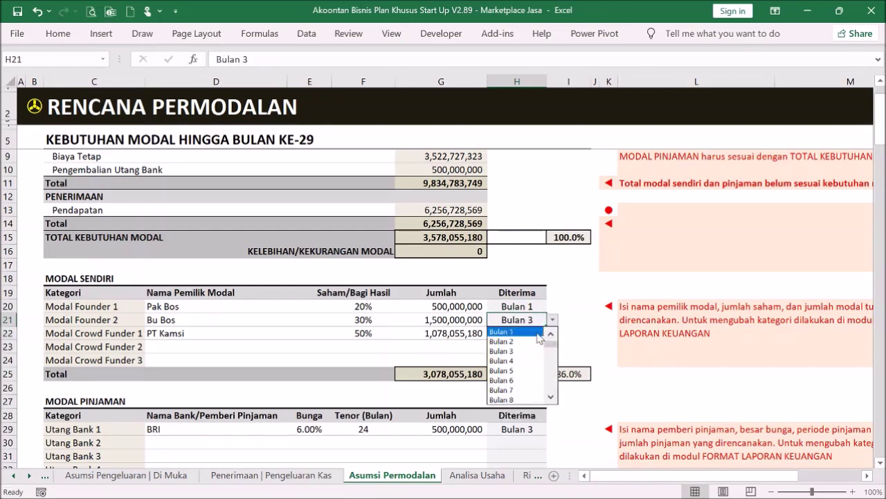
{"action": "left_click", "coordinate": [537, 332]}
{"action": "left_click", "coordinate": [536, 333]}
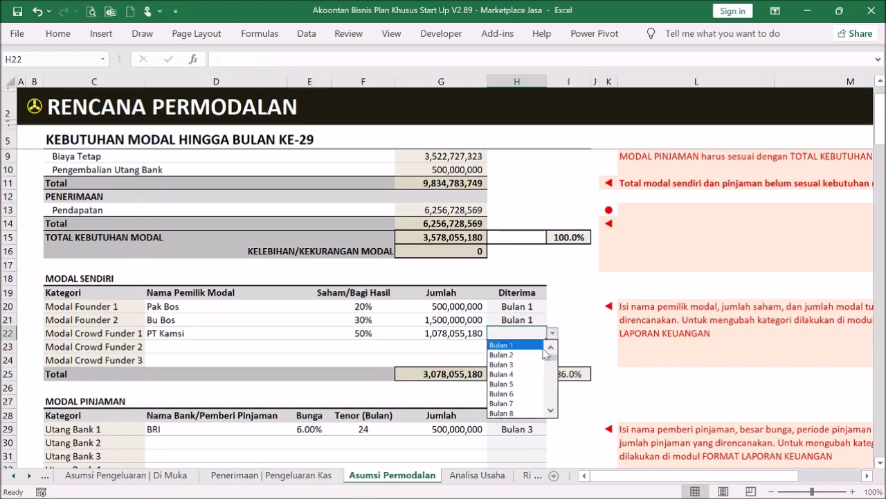
{"action": "left_click", "coordinate": [537, 384]}
{"action": "left_click", "coordinate": [568, 310]}
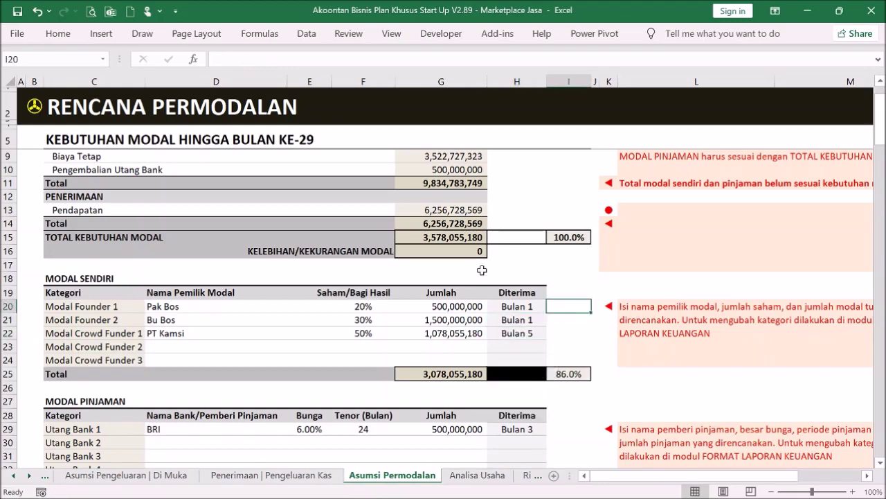
- Review the total capital requirement and cash balance in the Penerimaan | Pengeluaran Kas projection
{"action": "left_click", "coordinate": [34, 107]}
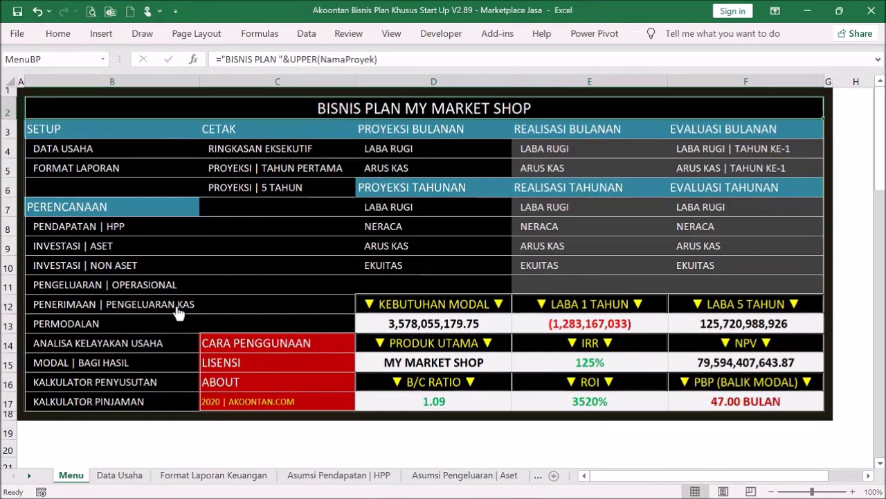
{"action": "left_click", "coordinate": [178, 313]}
{"action": "scroll", "coordinate": [287, 305], "scroll_direction": "down", "scroll_amount": 2}
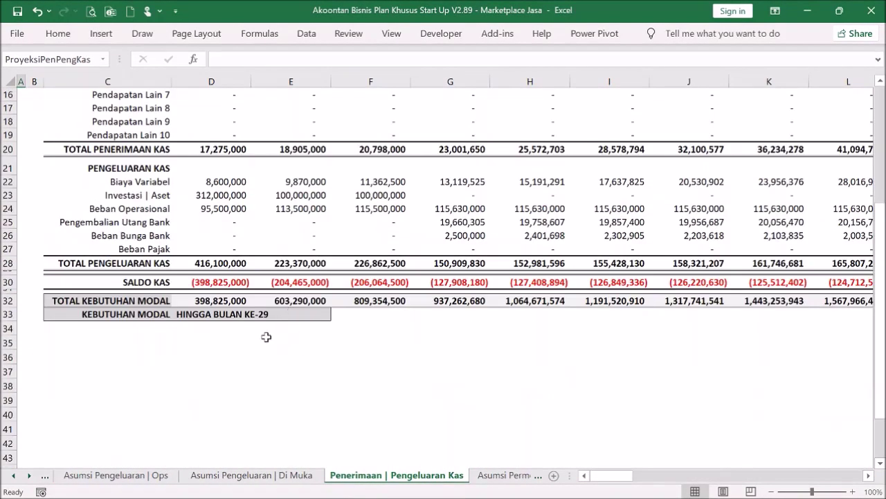
{"action": "scroll", "coordinate": [275, 300], "scroll_direction": "up", "scroll_amount": 5}
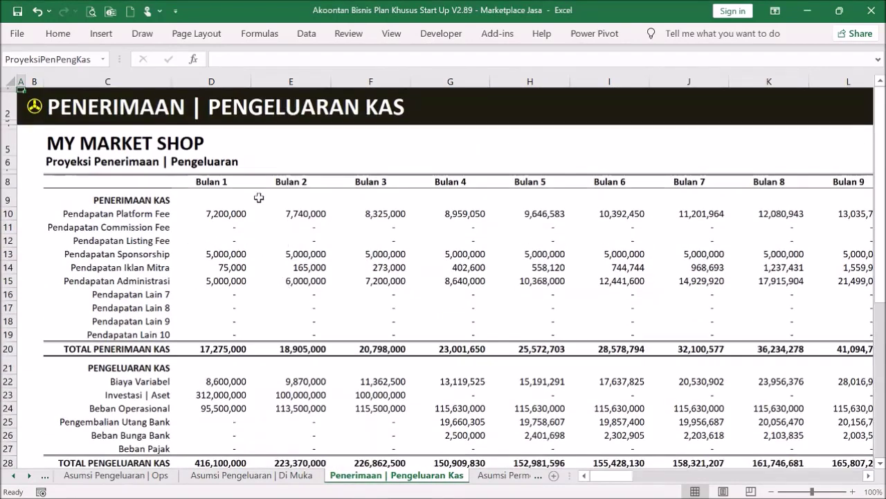
- Examine the Penambahan Dana entries and closing cash balances in the monthly Proyeksi Arus Kas
{"action": "left_click", "coordinate": [33, 107]}
{"action": "left_click", "coordinate": [414, 167]}
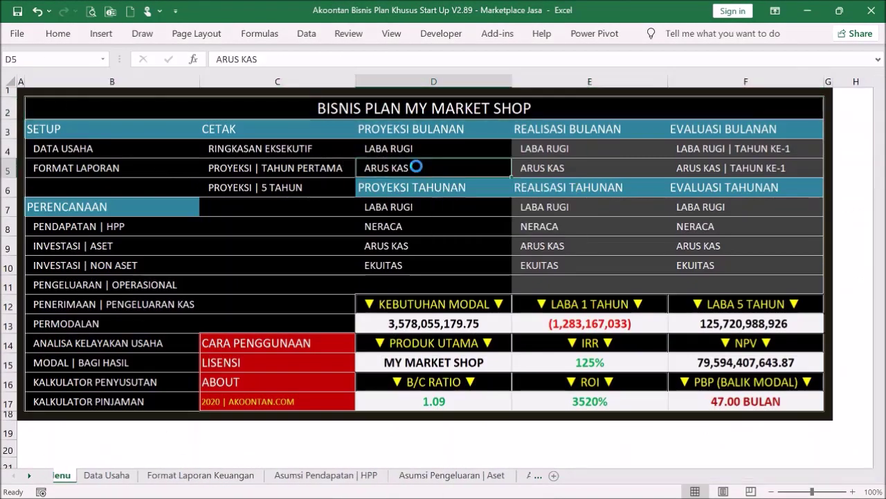
{"action": "scroll", "coordinate": [494, 226], "scroll_direction": "down", "scroll_amount": 11}
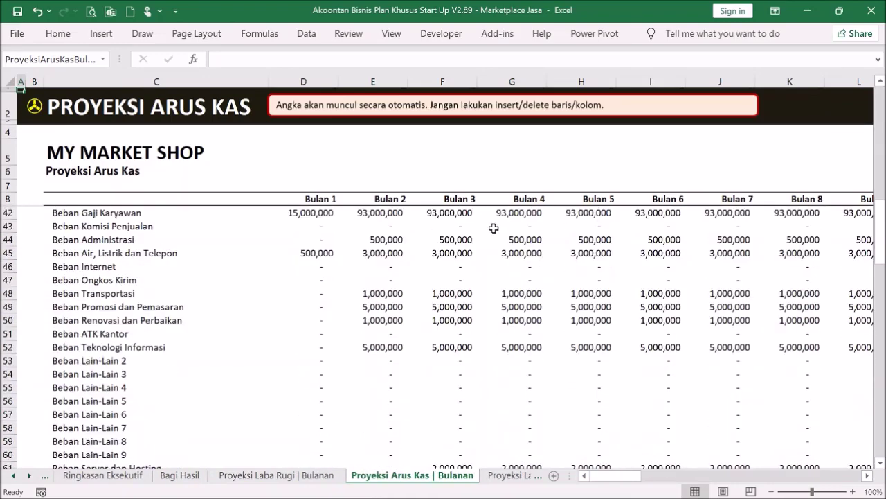
{"action": "scroll", "coordinate": [493, 228], "scroll_direction": "down", "scroll_amount": 13}
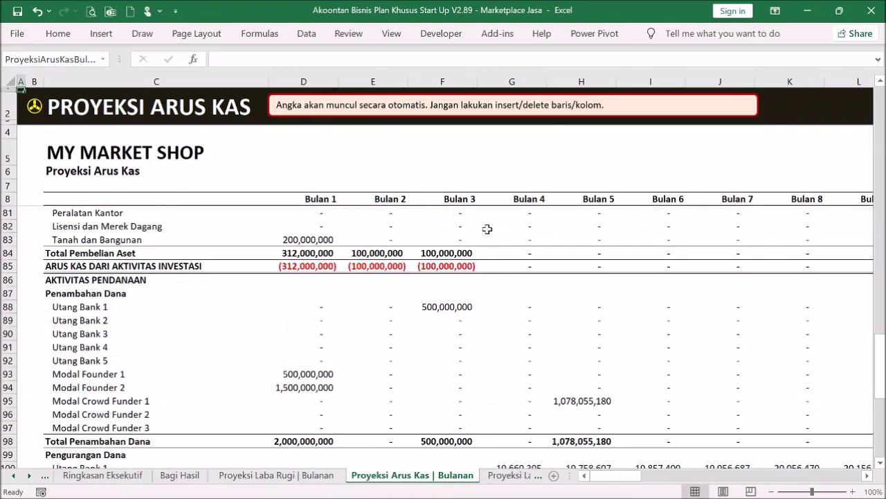
{"action": "scroll", "coordinate": [487, 229], "scroll_direction": "down", "scroll_amount": 9}
{"action": "scroll", "coordinate": [534, 284], "scroll_direction": "up", "scroll_amount": 2}
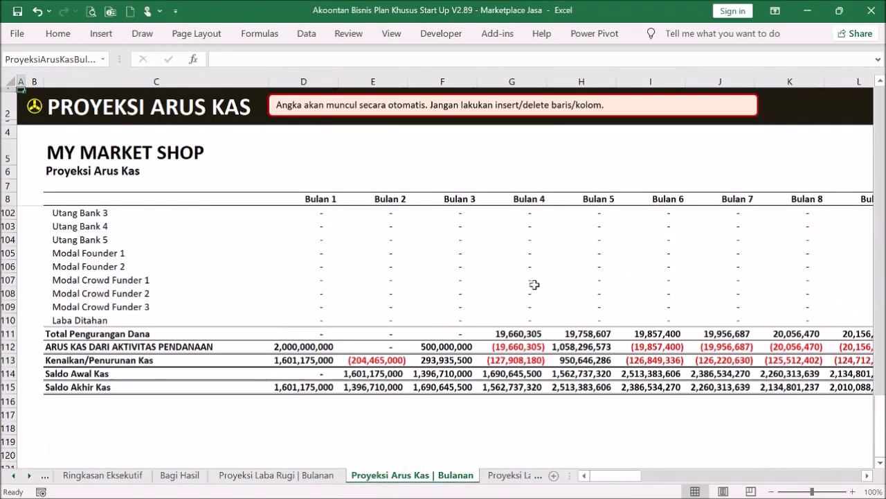
- Check the Saldo Akhir Kas for Bulan 29 in the monthly Proyeksi Arus Kas
{"action": "left_click_drag", "start_coordinate": [610, 475], "coordinate": [725, 488]}
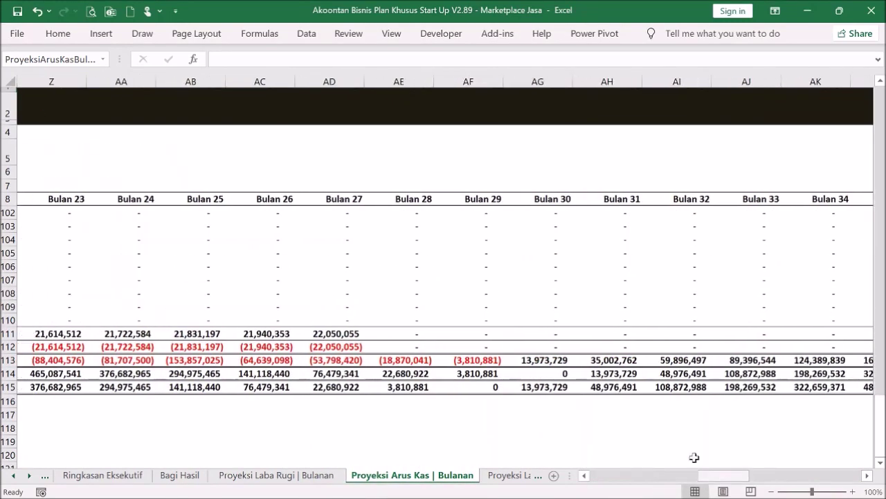
{"action": "left_click", "coordinate": [486, 388]}
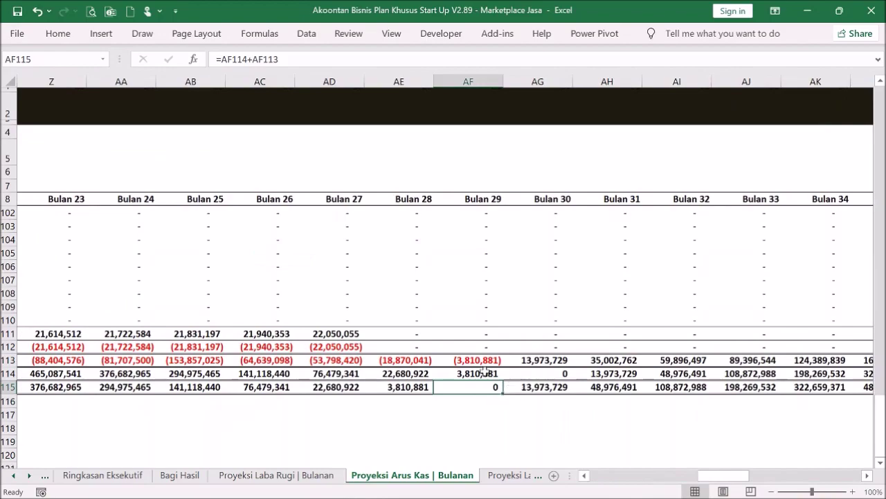
{"action": "left_click_drag", "start_coordinate": [721, 475], "coordinate": [616, 477]}
{"action": "scroll", "coordinate": [464, 347], "scroll_direction": "up", "scroll_amount": 6}
{"action": "scroll", "coordinate": [453, 338], "scroll_direction": "up", "scroll_amount": 20}
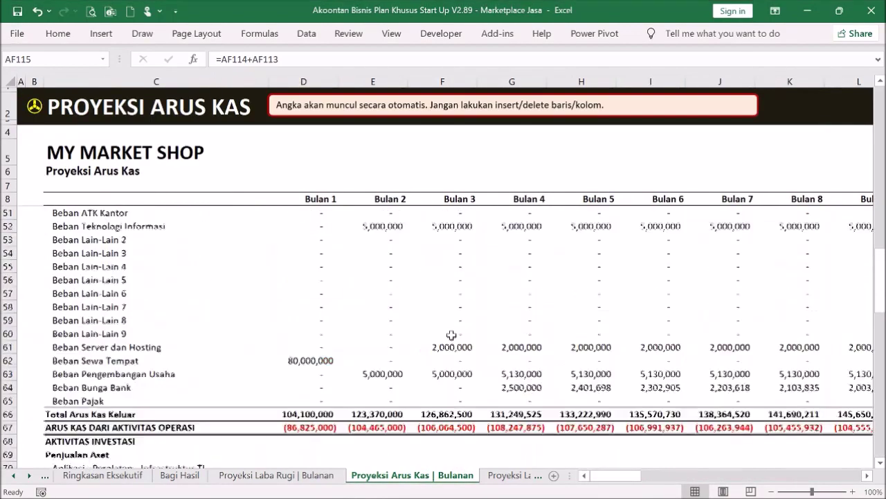
- Examine the Laba/Rugi Bersih for Tahun 1 through Tahun 5 in the yearly Proyeksi Laba Rugi
{"action": "left_click", "coordinate": [33, 109]}
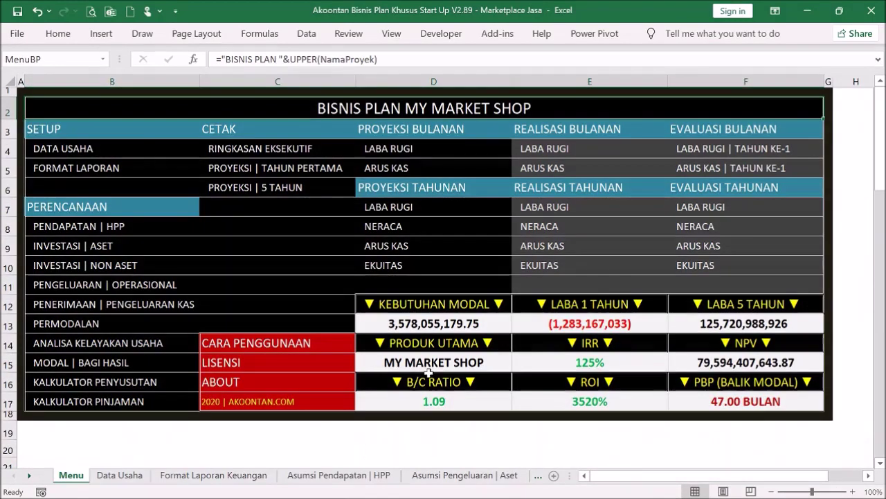
{"action": "left_click", "coordinate": [421, 216]}
{"action": "scroll", "coordinate": [520, 251], "scroll_direction": "down", "scroll_amount": 10}
{"action": "scroll", "coordinate": [520, 251], "scroll_direction": "down", "scroll_amount": 6}
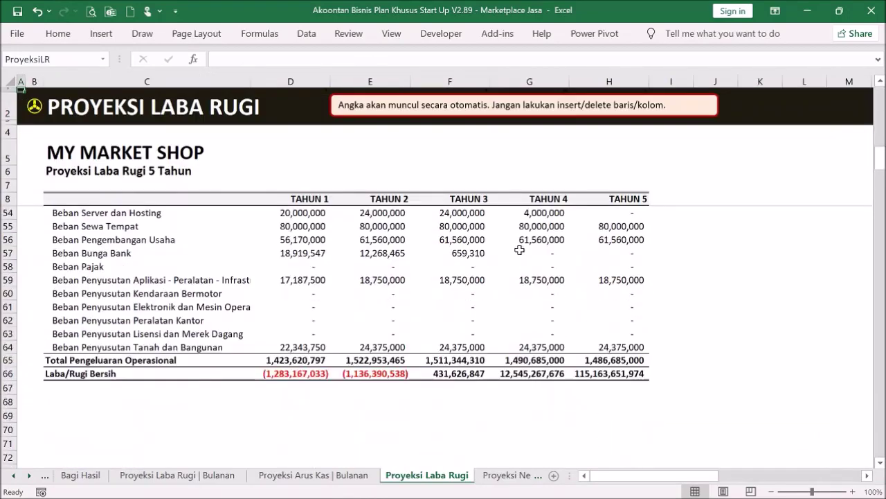
{"action": "left_click_drag", "start_coordinate": [310, 329], "coordinate": [358, 329]}
{"action": "left_click_drag", "start_coordinate": [437, 333], "coordinate": [642, 335]}
{"action": "left_click", "coordinate": [669, 349]}
{"action": "left_click", "coordinate": [644, 333]}
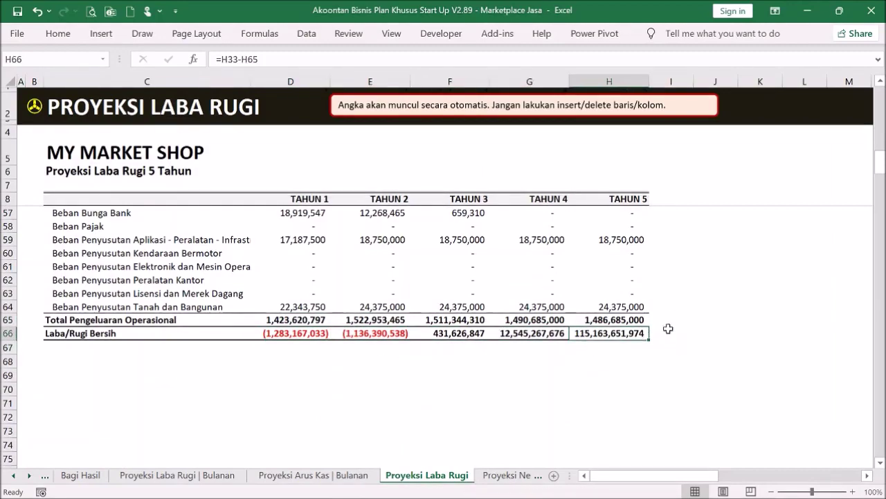
{"action": "scroll", "coordinate": [643, 300], "scroll_direction": "up", "scroll_amount": 14}
{"action": "scroll", "coordinate": [632, 288], "scroll_direction": "up", "scroll_amount": 2}
- Open the yearly Proyeksi Neraca and widen the TAHUN 5 column to fit its equity figures
{"action": "left_click", "coordinate": [34, 107]}
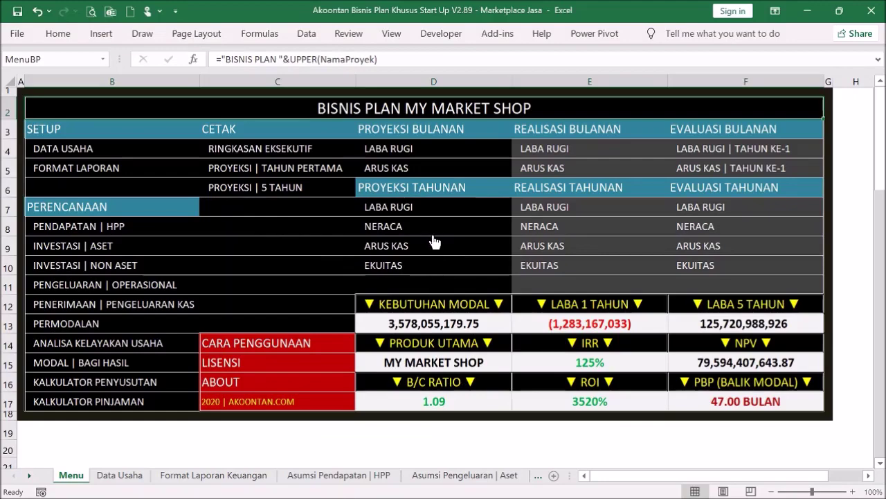
{"action": "left_click", "coordinate": [396, 227]}
{"action": "scroll", "coordinate": [560, 255], "scroll_direction": "down", "scroll_amount": 10}
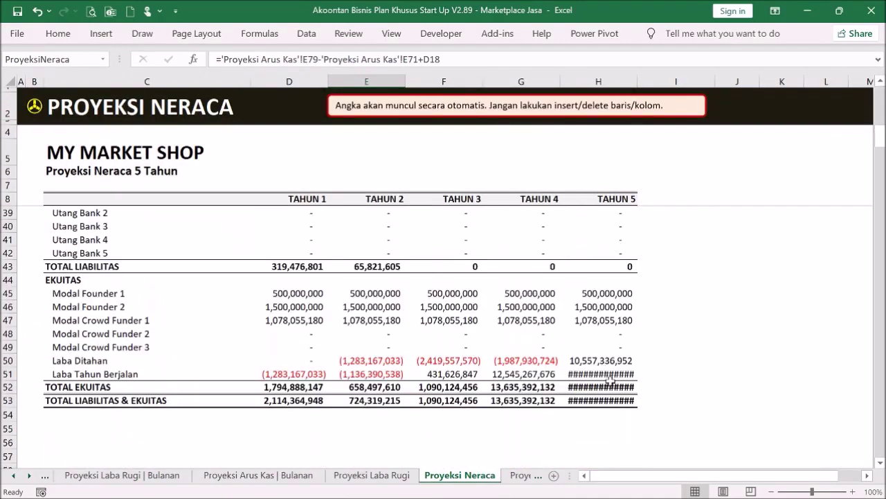
{"action": "left_click", "coordinate": [608, 374]}
{"action": "double_click", "coordinate": [637, 77]}
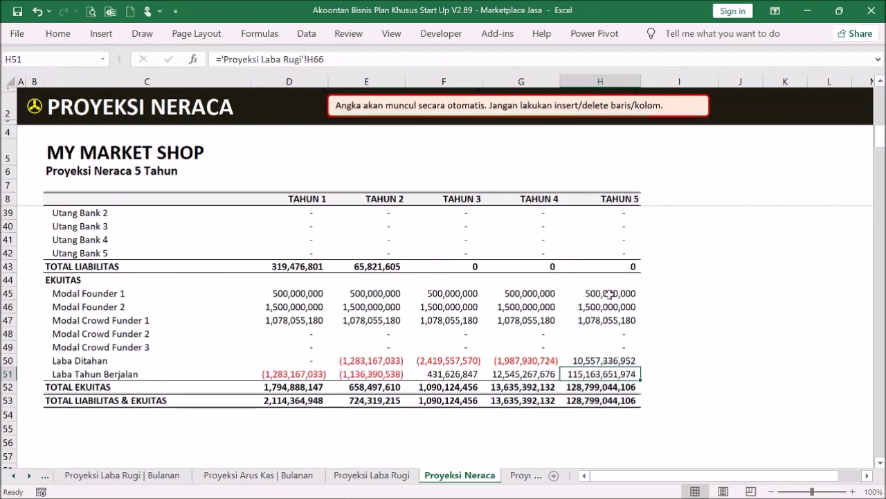
{"action": "scroll", "coordinate": [608, 293], "scroll_direction": "up", "scroll_amount": 10}
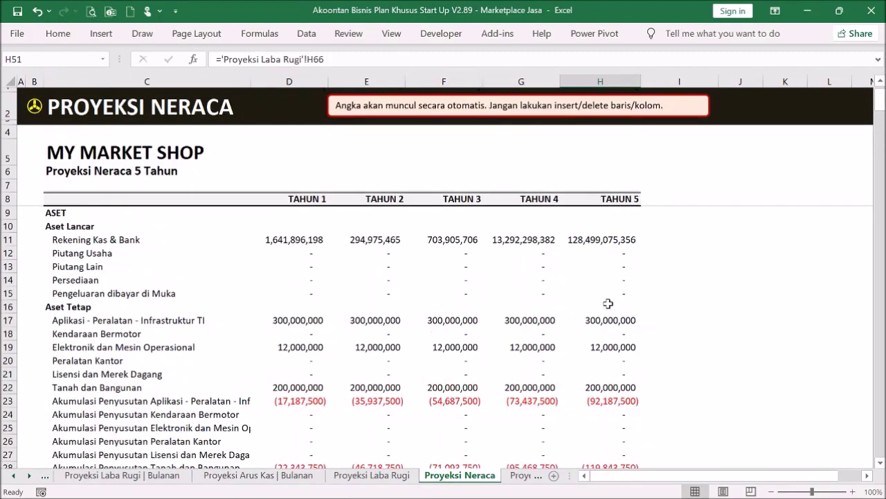
- Open the Ringkasan Eksekutif and examine its funding, growth, sales and cost figures down to Analisa Kelayakan Usaha
{"action": "left_click", "coordinate": [38, 109]}
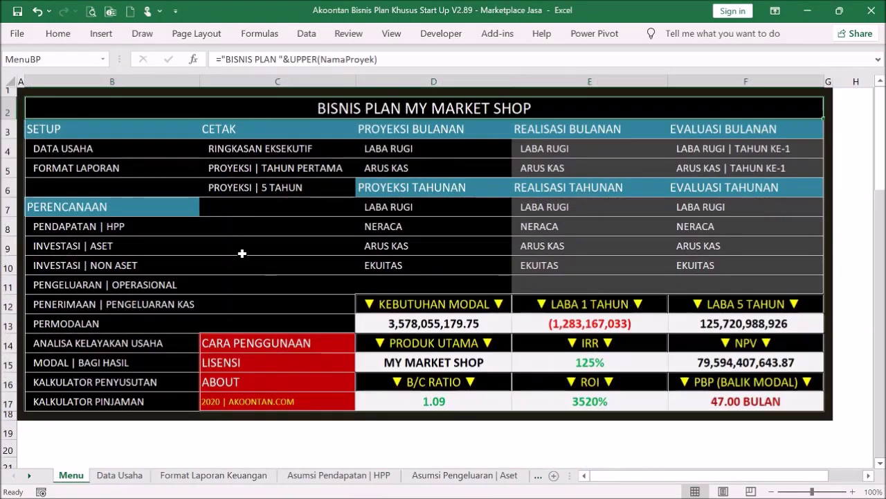
{"action": "left_click", "coordinate": [255, 147]}
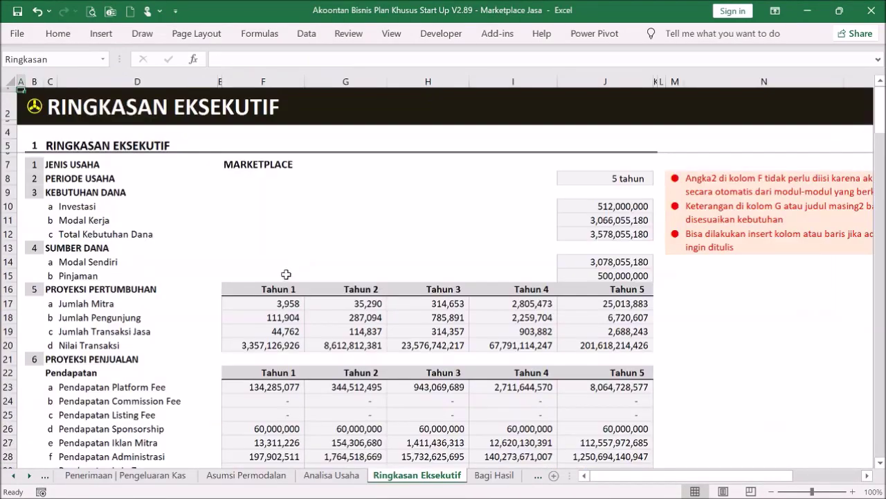
{"action": "scroll", "coordinate": [342, 242], "scroll_direction": "down", "scroll_amount": 11}
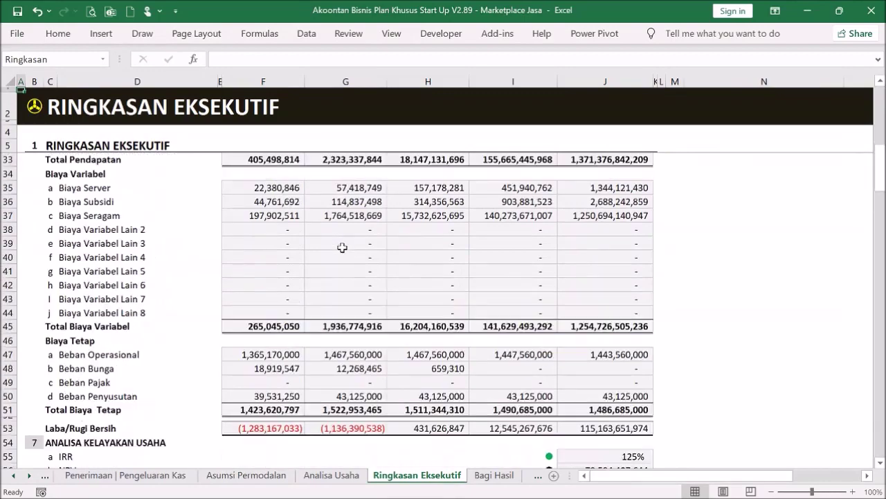
{"action": "scroll", "coordinate": [340, 248], "scroll_direction": "down", "scroll_amount": 3}
{"action": "scroll", "coordinate": [340, 248], "scroll_direction": "up", "scroll_amount": 14}
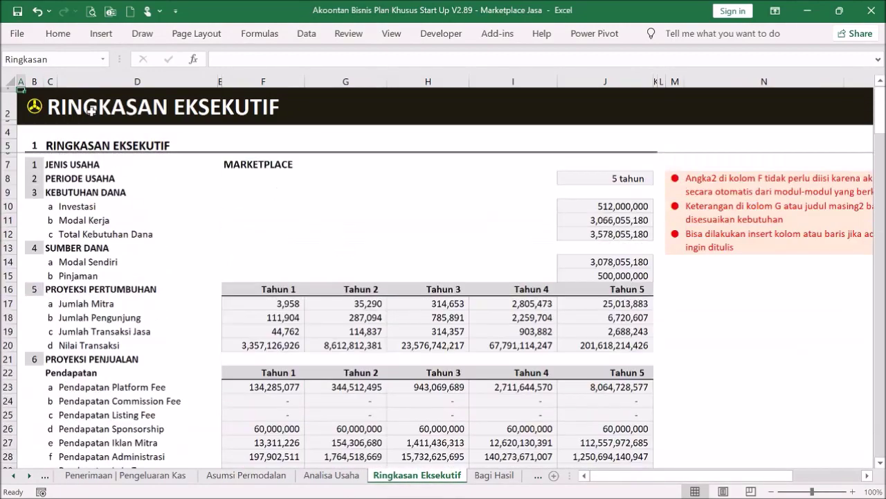
- Open Analisa Kelayakan Usaha and examine its figures from Penggunaan Modal down to Break Even Point (BEP)
{"action": "left_click", "coordinate": [32, 108]}
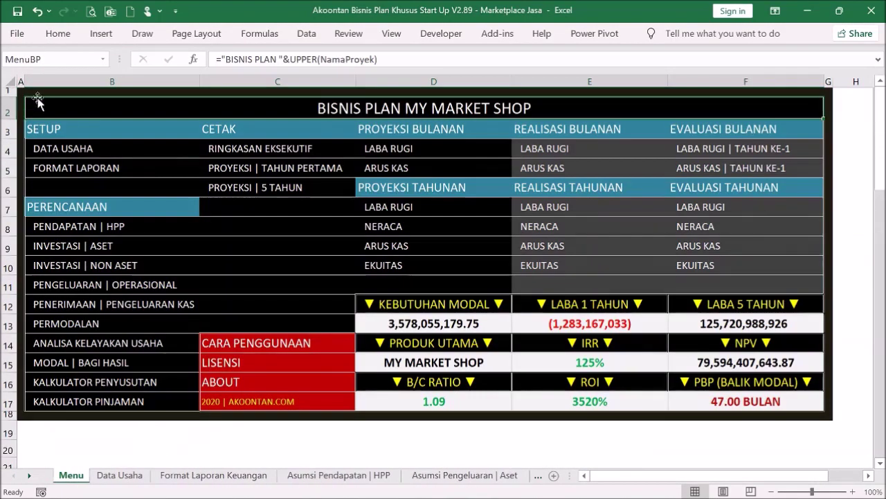
{"action": "left_click", "coordinate": [124, 342]}
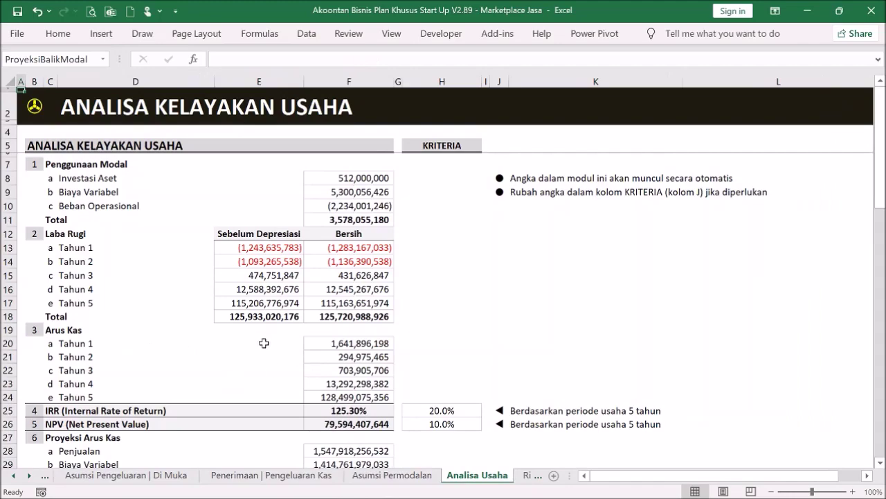
{"action": "scroll", "coordinate": [260, 341], "scroll_direction": "down", "scroll_amount": 6}
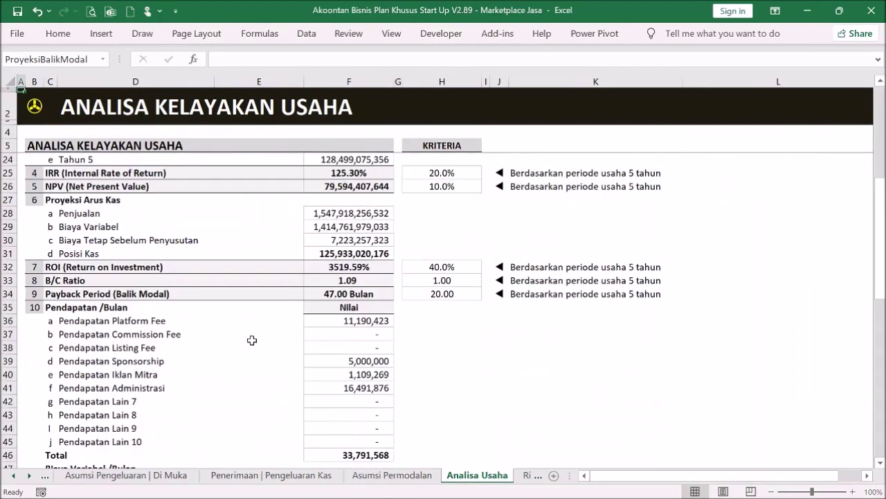
{"action": "scroll", "coordinate": [253, 339], "scroll_direction": "down", "scroll_amount": 7}
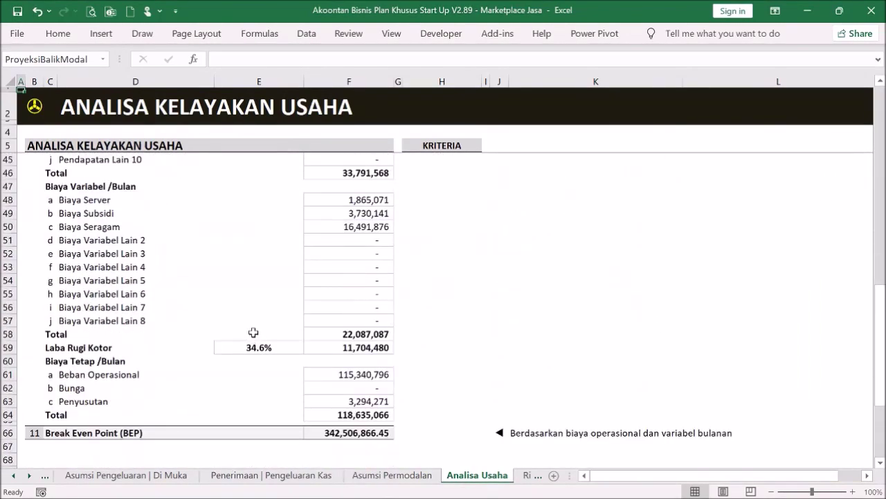
{"action": "scroll", "coordinate": [254, 333], "scroll_direction": "up", "scroll_amount": 13}
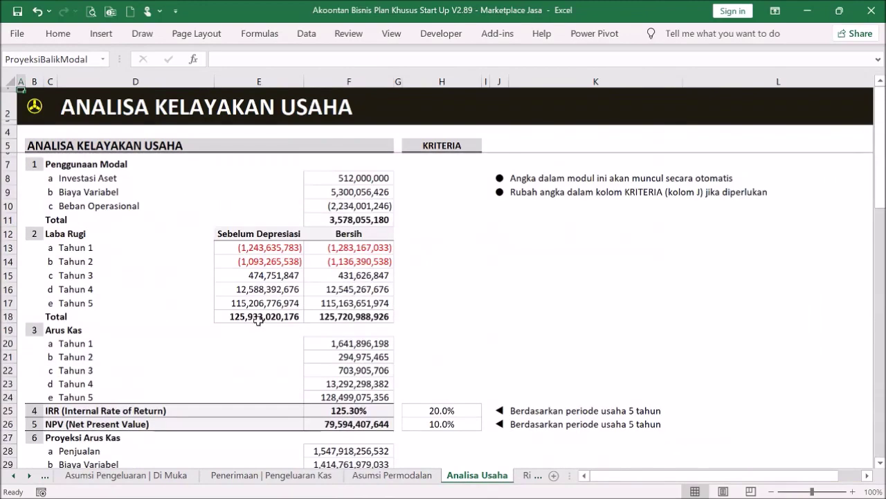
{"action": "left_click", "coordinate": [36, 108]}
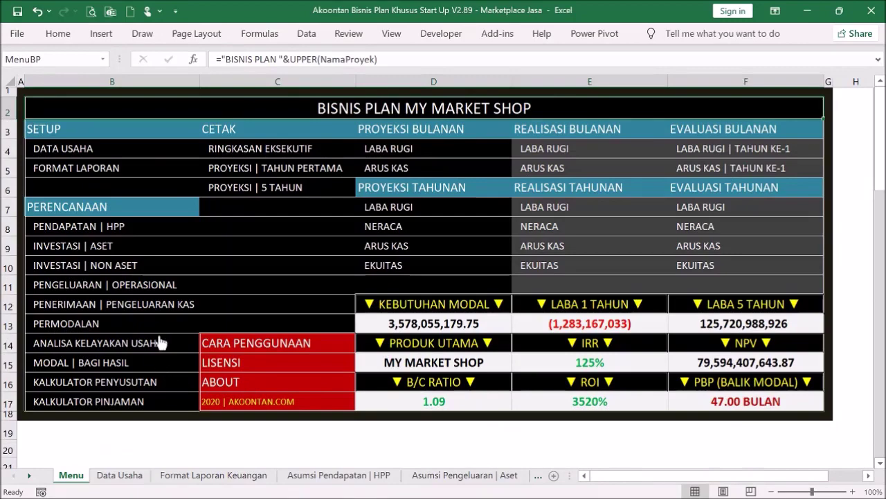
{"action": "left_click", "coordinate": [164, 346]}
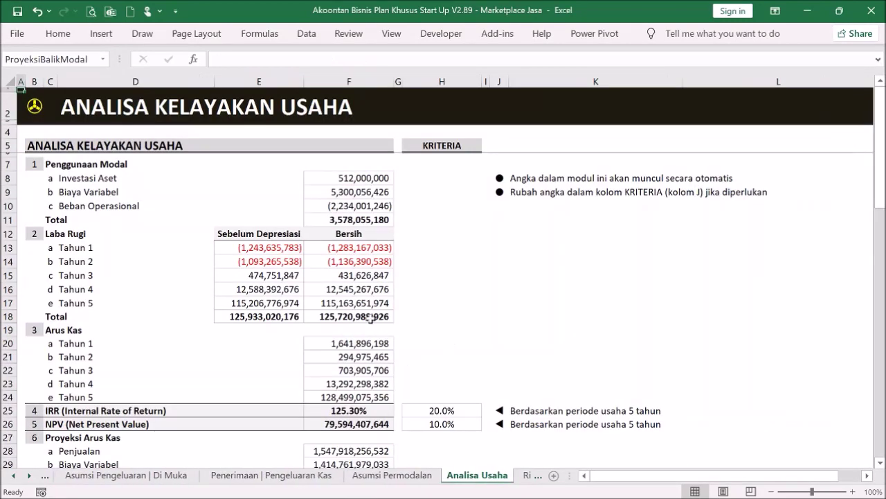
- Open the first-year projection print sheet and preview the first three pages of its printout
{"action": "left_click", "coordinate": [36, 108]}
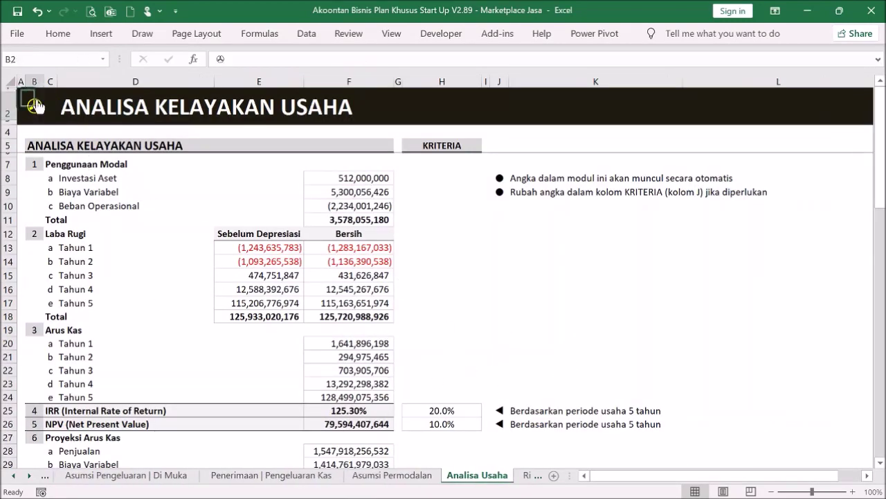
{"action": "left_click", "coordinate": [325, 178]}
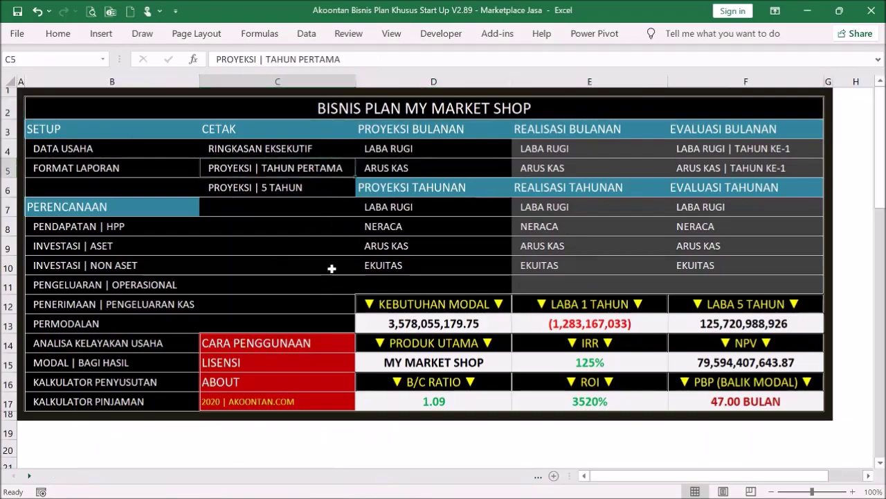
{"action": "scroll", "coordinate": [391, 320], "scroll_direction": "up", "scroll_amount": 20}
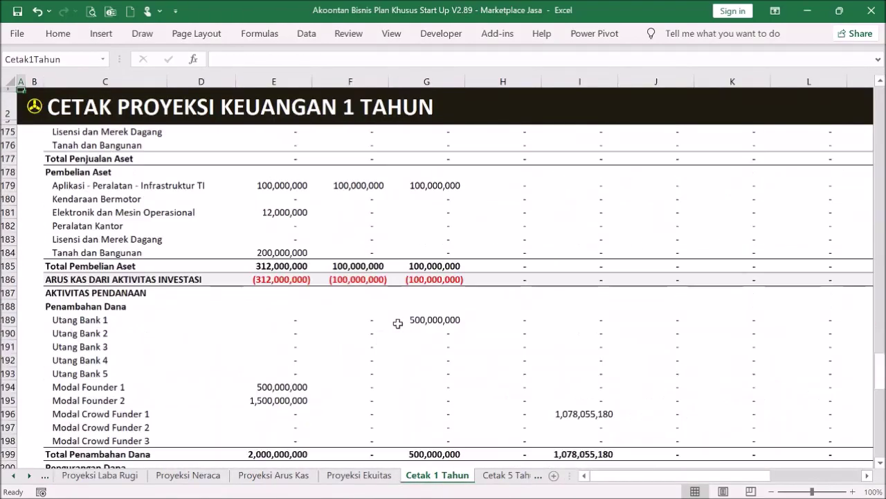
{"action": "scroll", "coordinate": [413, 316], "scroll_direction": "up", "scroll_amount": 20}
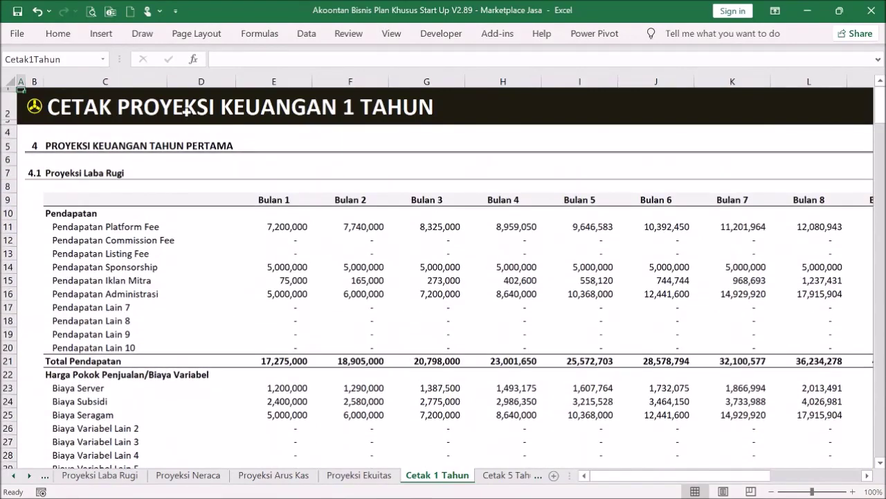
{"action": "left_click", "coordinate": [90, 11]}
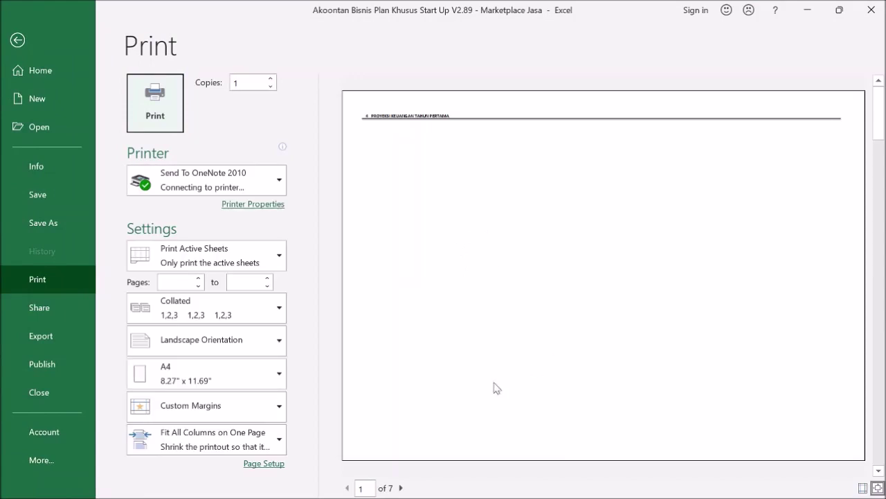
{"action": "left_click", "coordinate": [401, 487]}
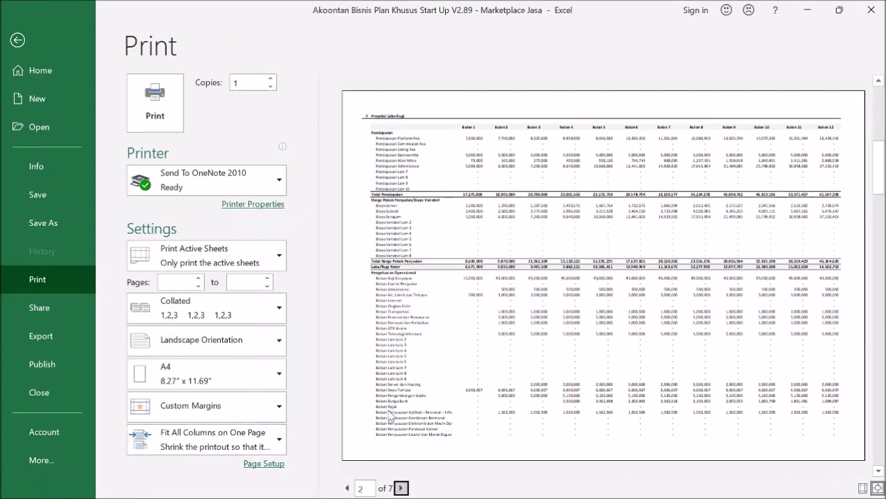
{"action": "left_click", "coordinate": [402, 488]}
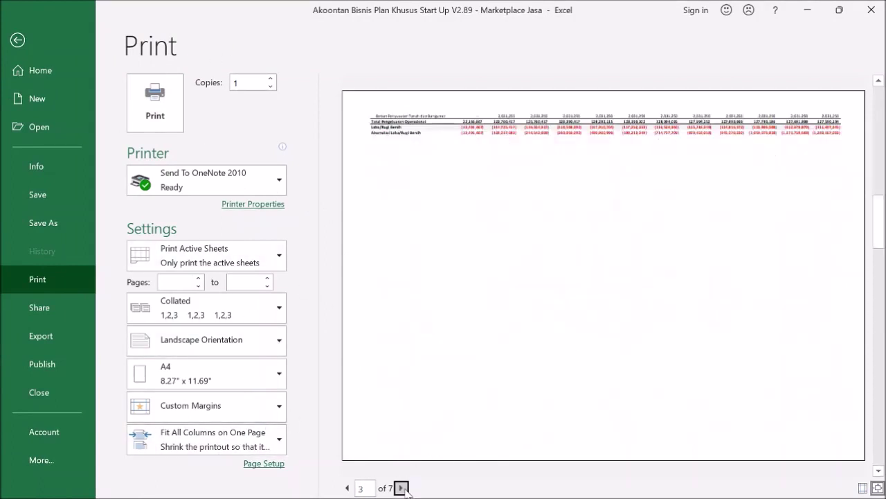
{"action": "left_click", "coordinate": [348, 489]}
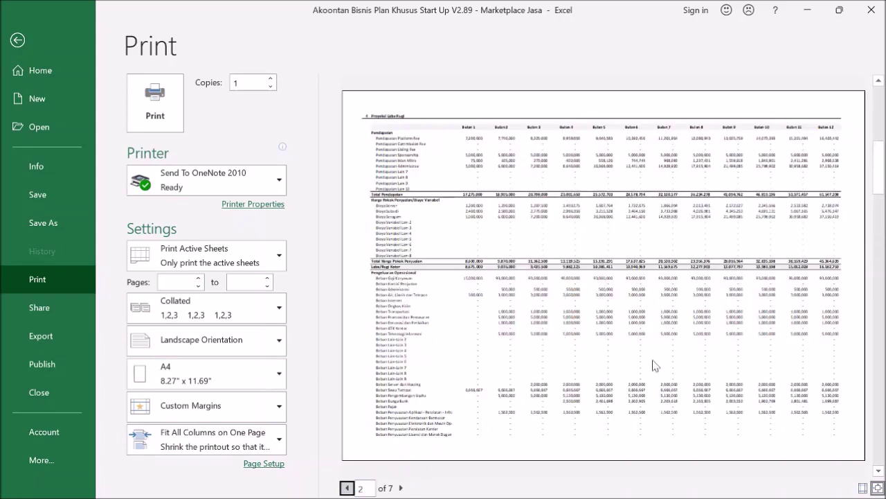
{"action": "left_click", "coordinate": [20, 42]}
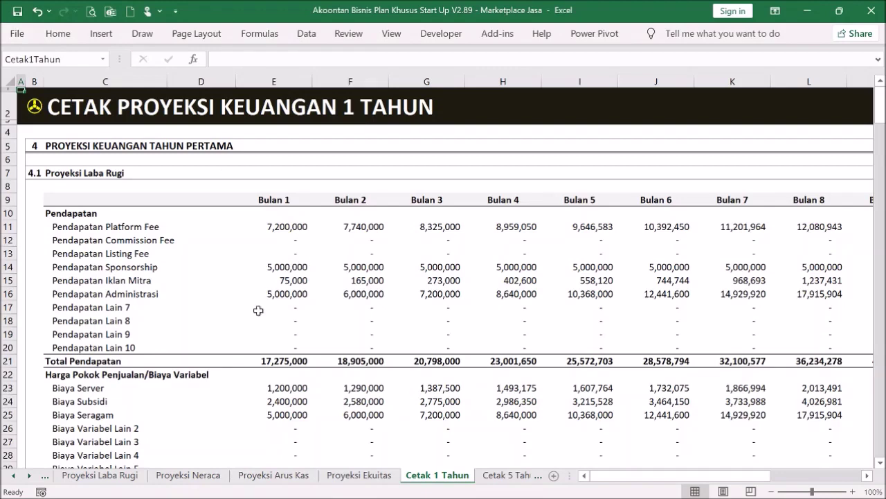
- Hide the empty Pendapatan Lain 7 to Pendapatan Lain 10 rows in the first-year Proyeksi Laba Rugi
{"action": "left_click_drag", "start_coordinate": [9, 305], "coordinate": [14, 347]}
{"action": "right_click", "coordinate": [61, 339]}
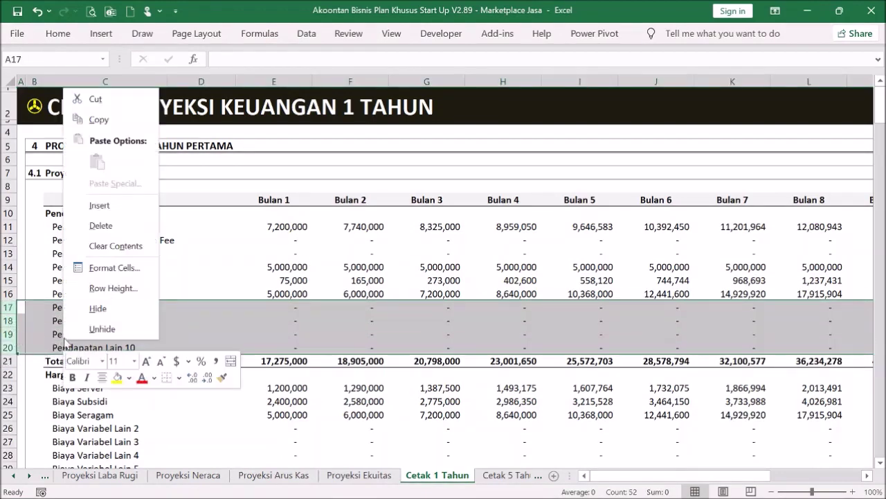
{"action": "left_click", "coordinate": [87, 312]}
- Hide the empty Biaya Variabel Lain 2 to Biaya Variabel Lain 8 rows under Harga Pokok Penjualan
{"action": "scroll", "coordinate": [256, 372], "scroll_direction": "down", "scroll_amount": 3}
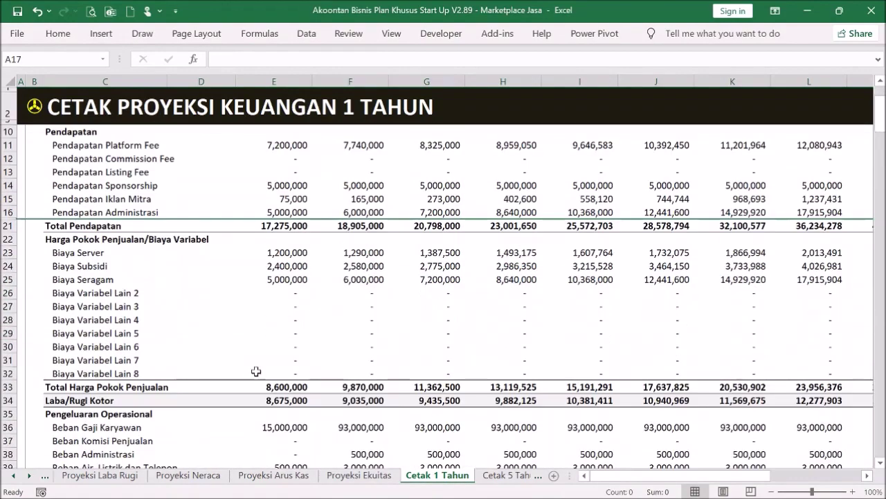
{"action": "left_click", "coordinate": [10, 239]}
{"action": "left_click_drag", "start_coordinate": [10, 254], "coordinate": [11, 333]}
{"action": "right_click", "coordinate": [128, 297]}
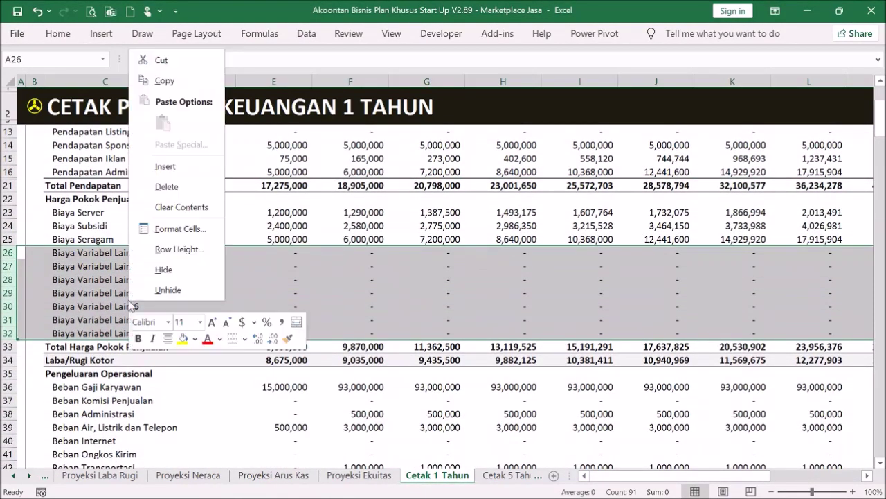
{"action": "left_click", "coordinate": [149, 269]}
{"action": "left_click", "coordinate": [373, 320]}
- Hide the empty Beban Lain-Lain 2 to Beban Lain-Lain 9 rows under Pengeluaran Operasional
{"action": "scroll", "coordinate": [517, 337], "scroll_direction": "down", "scroll_amount": 3}
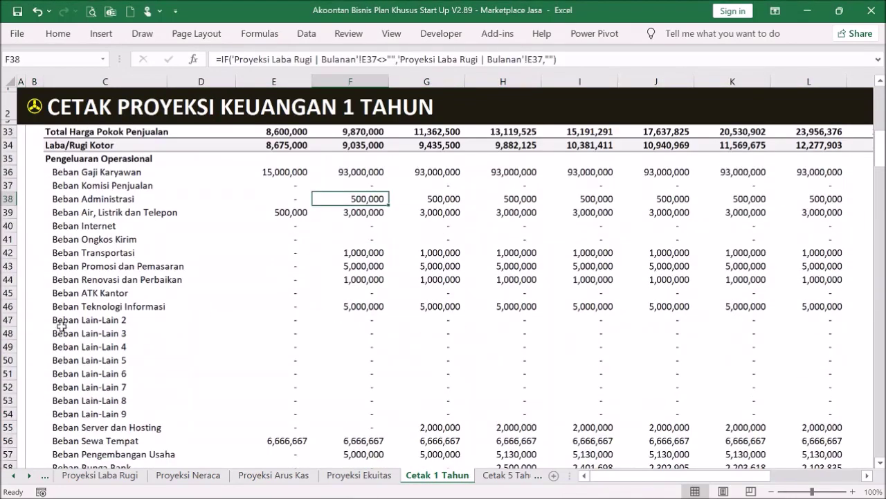
{"action": "left_click_drag", "start_coordinate": [6, 320], "coordinate": [7, 414]}
{"action": "right_click", "coordinate": [145, 387]}
{"action": "left_click", "coordinate": [161, 358]}
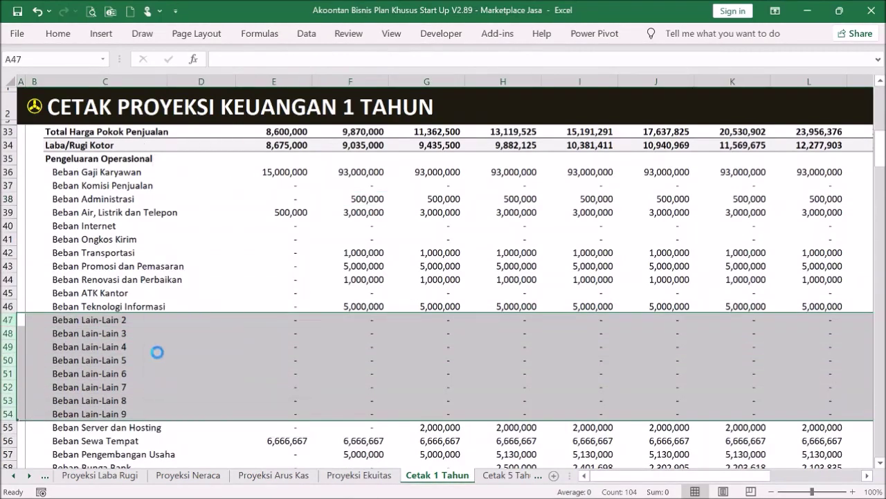
{"action": "left_click", "coordinate": [159, 306]}
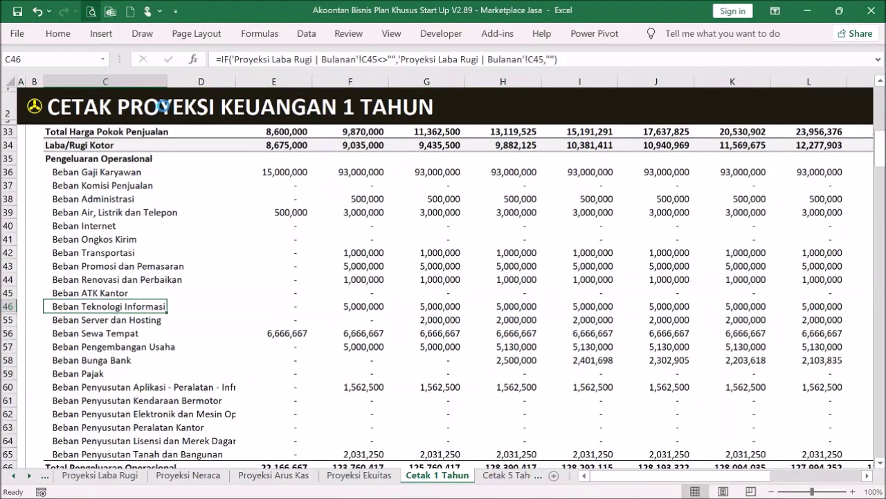
- Preview the first-year printout again and check how the Proyeksi Laba Rugi fits on page 2
{"action": "left_click", "coordinate": [91, 11]}
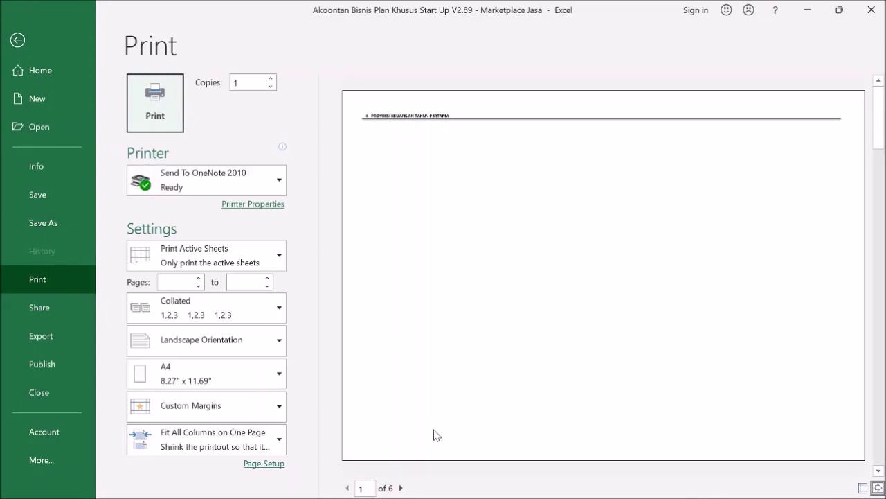
{"action": "left_click", "coordinate": [400, 487]}
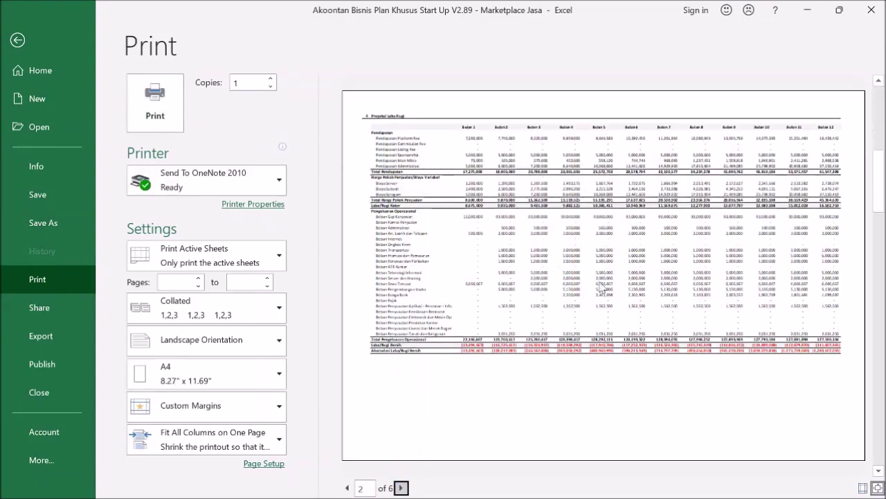
{"action": "left_click", "coordinate": [17, 39]}
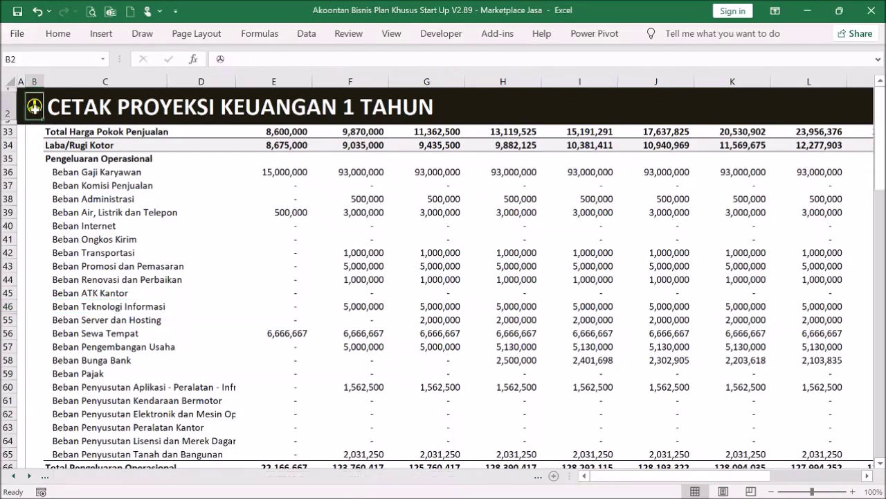
- Open the five-year projection print sheet and fit the TAHUN 4 and TAHUN 5 columns to their figures
{"action": "left_click", "coordinate": [34, 110]}
{"action": "left_click", "coordinate": [309, 198]}
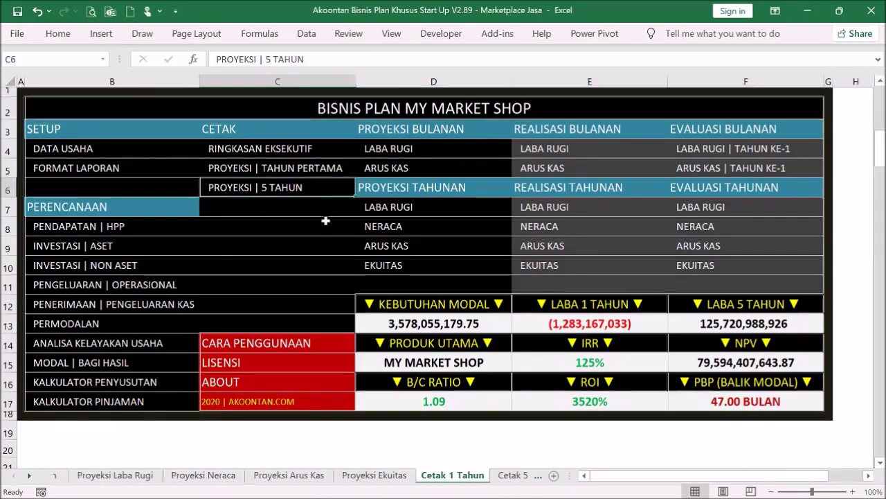
{"action": "scroll", "coordinate": [342, 235], "scroll_direction": "up", "scroll_amount": 4}
{"action": "left_click_drag", "start_coordinate": [504, 81], "coordinate": [635, 81]}
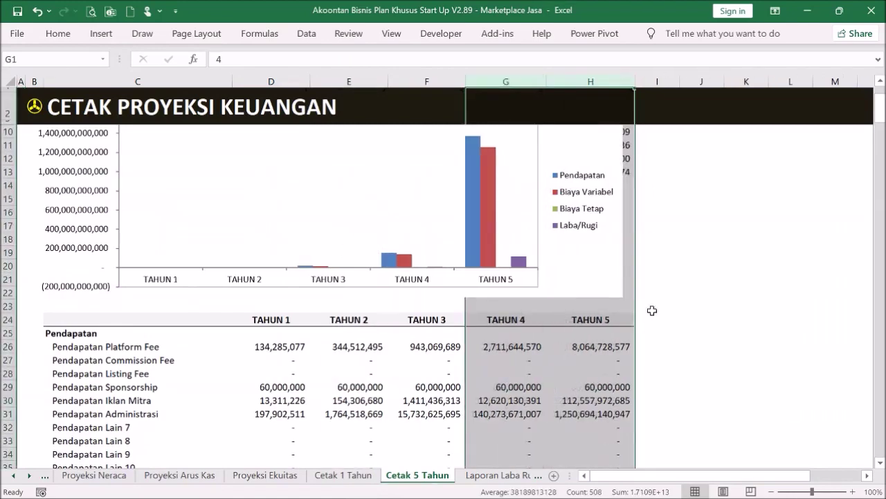
{"action": "left_click", "coordinate": [609, 371]}
{"action": "scroll", "coordinate": [674, 295], "scroll_direction": "down", "scroll_amount": 3}
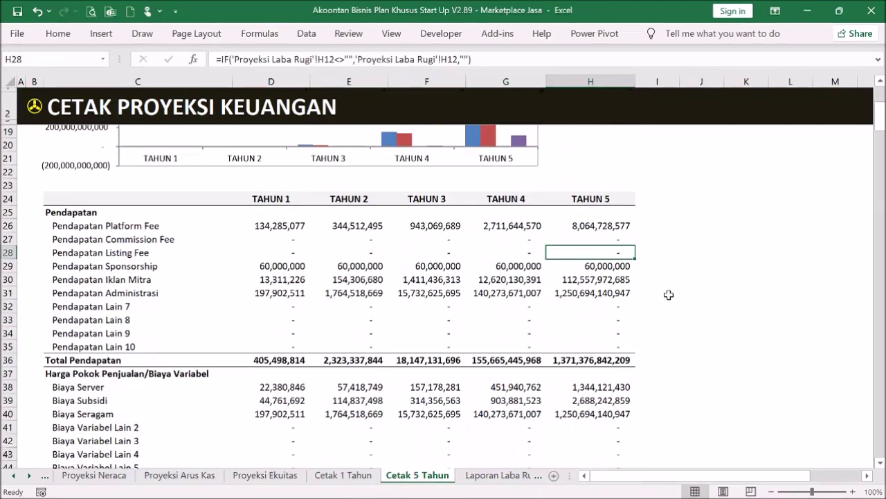
- Preview the first two pages of the five-year projection printout
{"action": "left_click", "coordinate": [91, 11]}
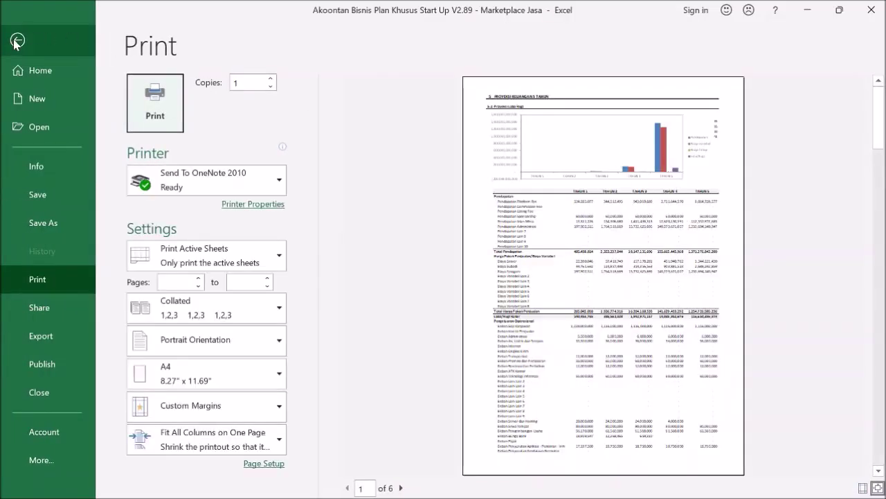
{"action": "left_click", "coordinate": [402, 489]}
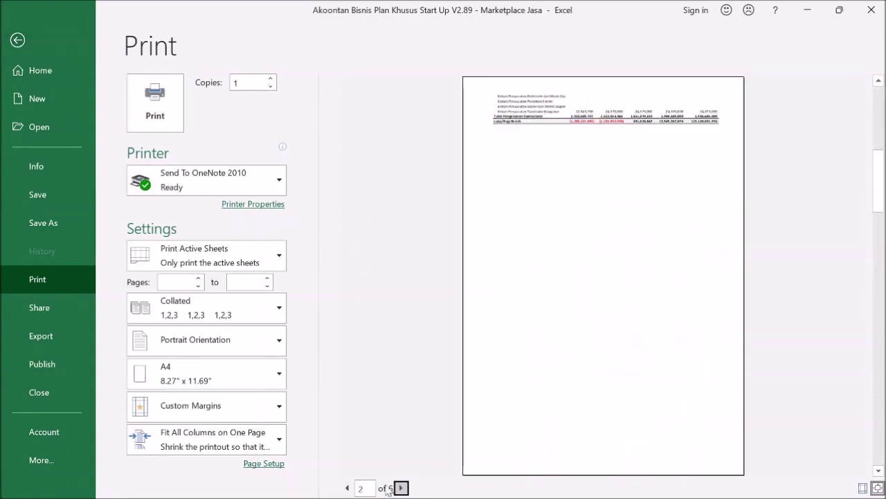
{"action": "left_click", "coordinate": [347, 489]}
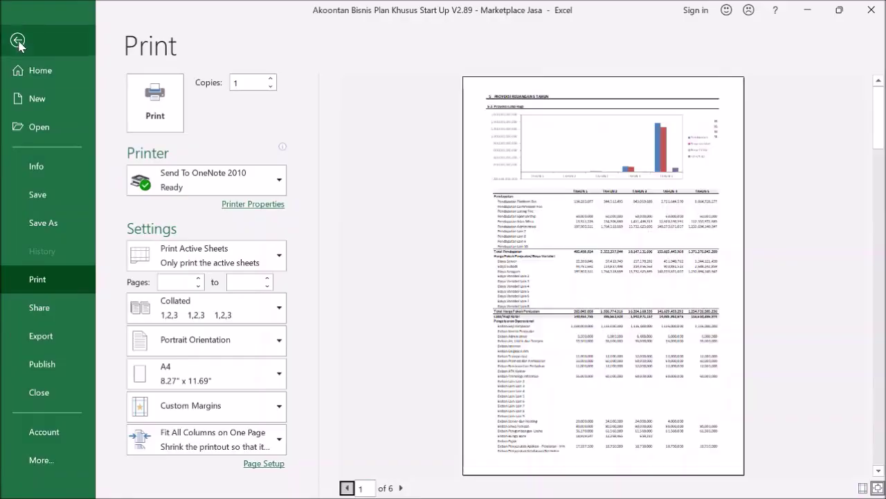
- Leave the print preview and shift the Proyeksi Laba Rugi chart sideways so it covers the helper figures behind it
{"action": "left_click", "coordinate": [18, 40]}
{"action": "scroll", "coordinate": [586, 237], "scroll_direction": "up", "scroll_amount": 4}
{"action": "left_click", "coordinate": [575, 211]}
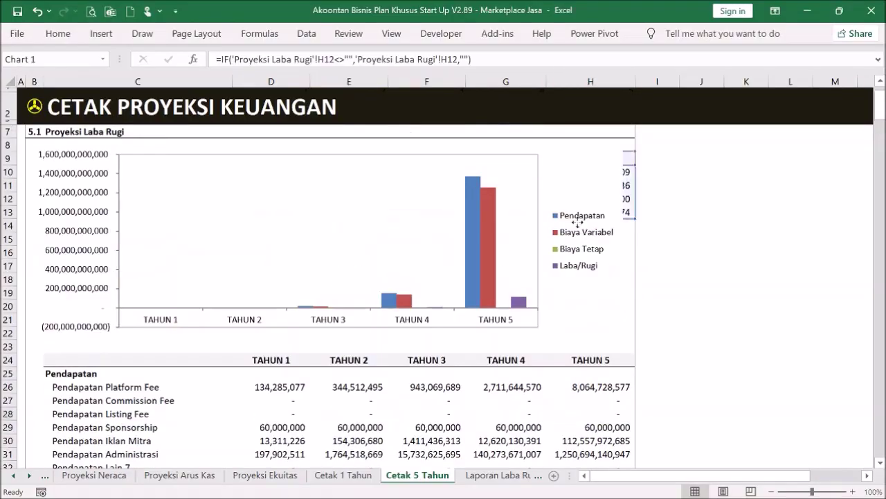
{"action": "left_click_drag", "start_coordinate": [606, 164], "coordinate": [618, 164]}
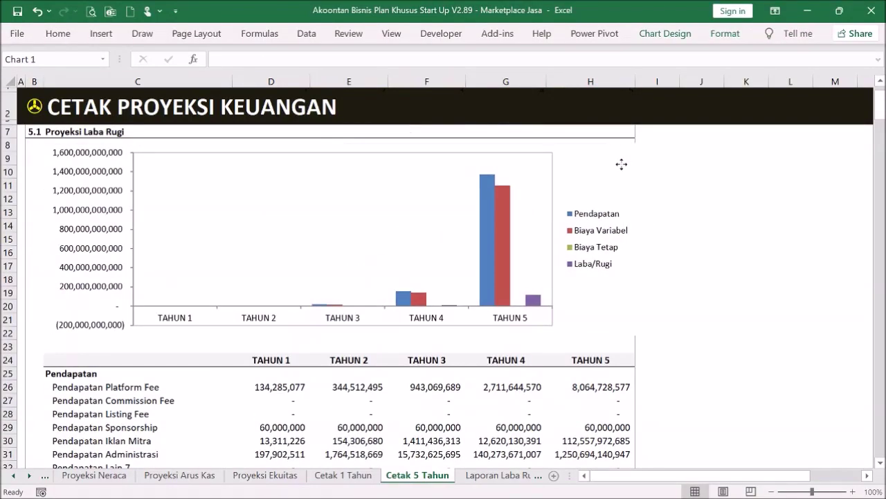
{"action": "left_click", "coordinate": [703, 226]}
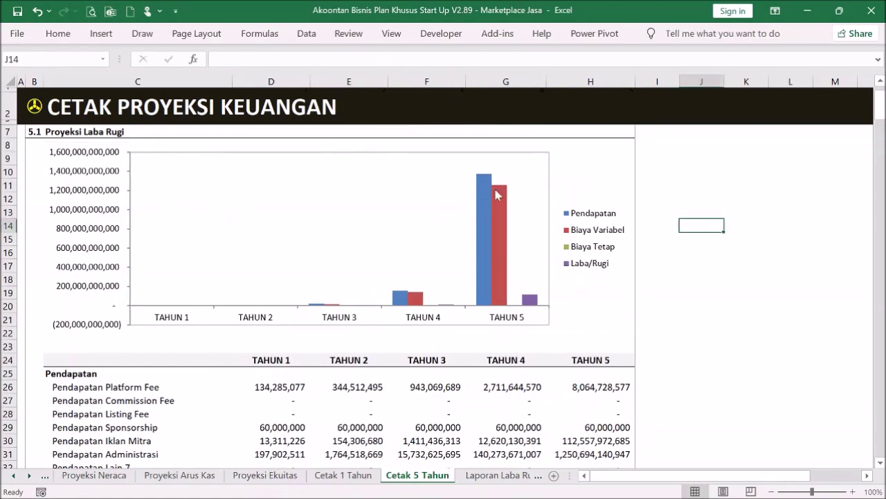
- Hide the empty Biaya Variabel Lain 2 to Biaya Variabel Lain 8 rows on the five-year print sheet
{"action": "scroll", "coordinate": [741, 289], "scroll_direction": "down", "scroll_amount": 5}
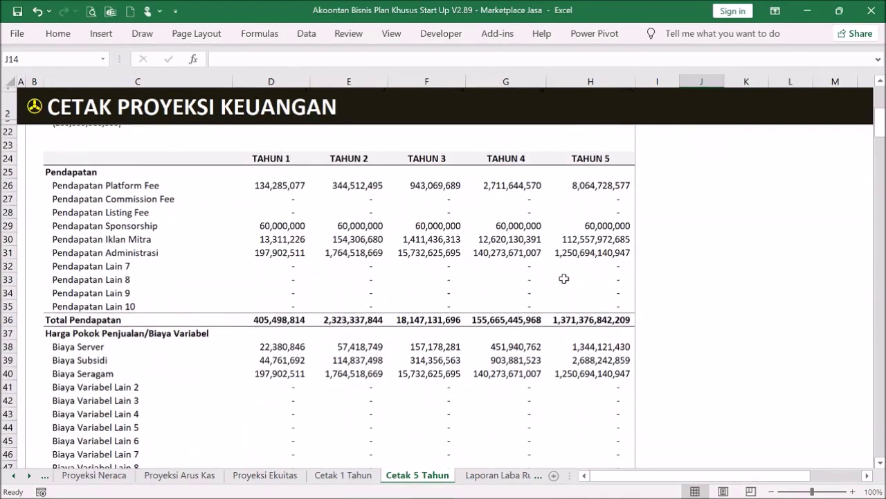
{"action": "scroll", "coordinate": [565, 278], "scroll_direction": "down", "scroll_amount": 3}
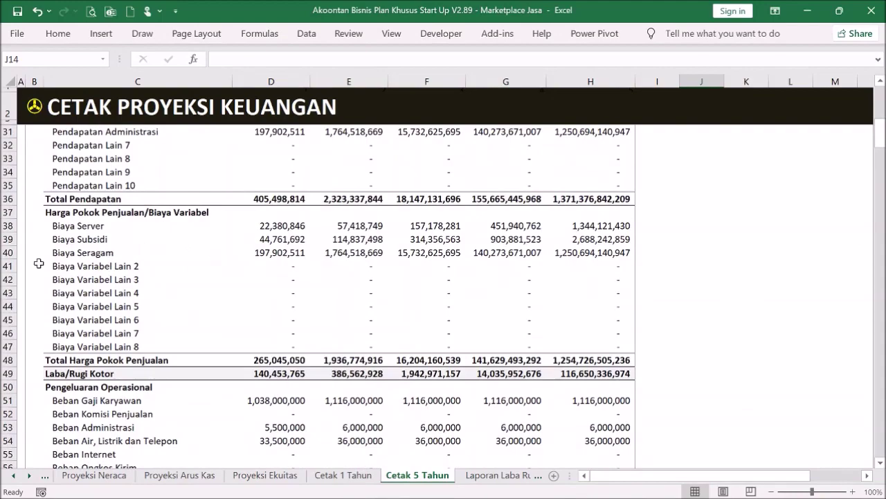
{"action": "left_click_drag", "start_coordinate": [10, 266], "coordinate": [62, 338]}
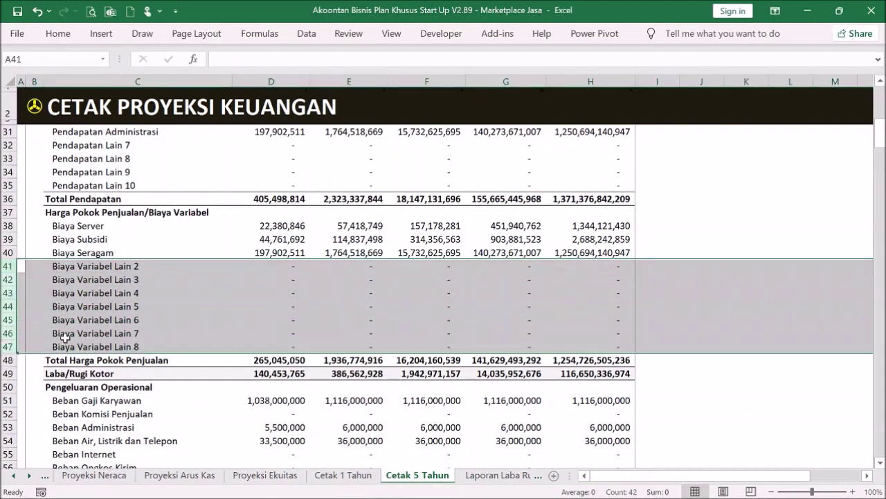
{"action": "right_click", "coordinate": [62, 338]}
{"action": "left_click", "coordinate": [111, 306]}
- Hide the empty Pendapatan Lain 7 to Pendapatan Lain 10 rows under Pendapatan
{"action": "scroll", "coordinate": [173, 284], "scroll_direction": "up", "scroll_amount": 4}
{"action": "left_click_drag", "start_coordinate": [11, 306], "coordinate": [26, 347]}
{"action": "right_click", "coordinate": [81, 329]}
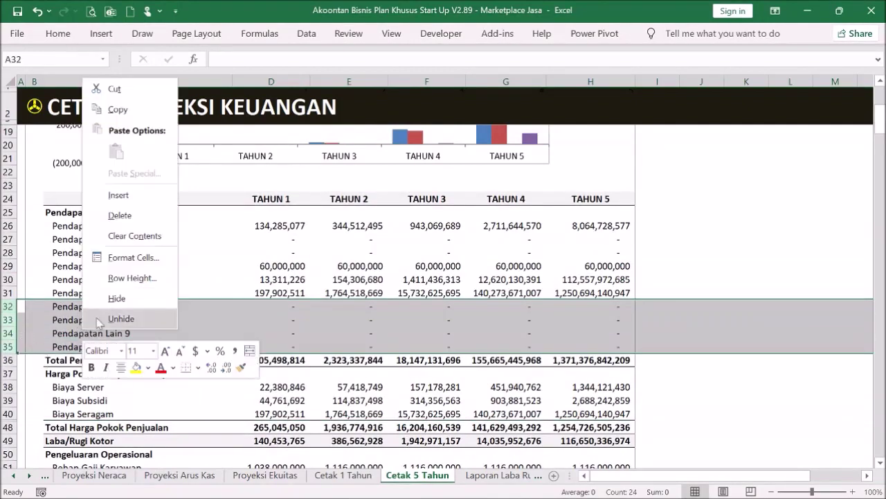
{"action": "left_click", "coordinate": [117, 297]}
{"action": "left_click", "coordinate": [701, 252]}
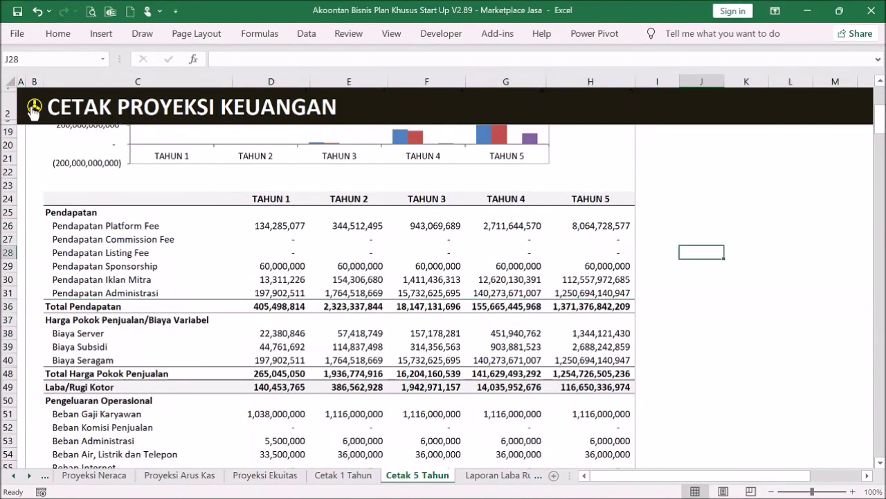
- Preview the five-year printout through page 4 to check how its sections fit, then return to the sheet
{"action": "left_click", "coordinate": [91, 11]}
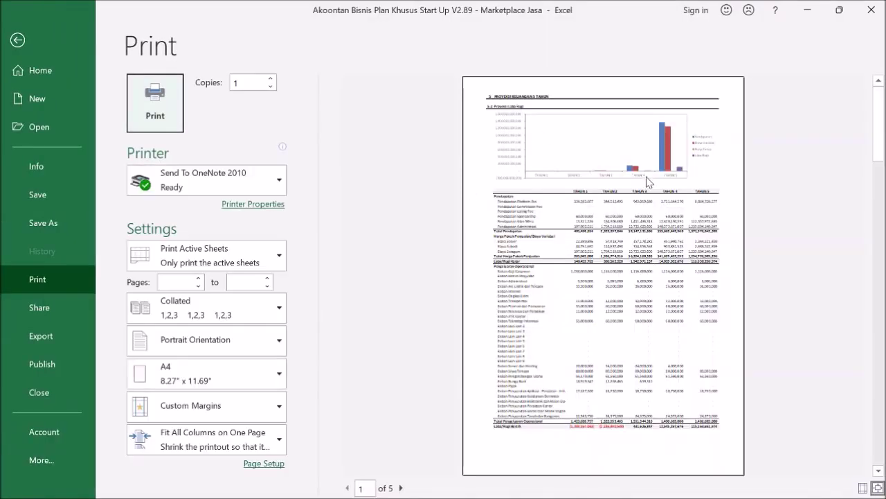
{"action": "left_click", "coordinate": [401, 489]}
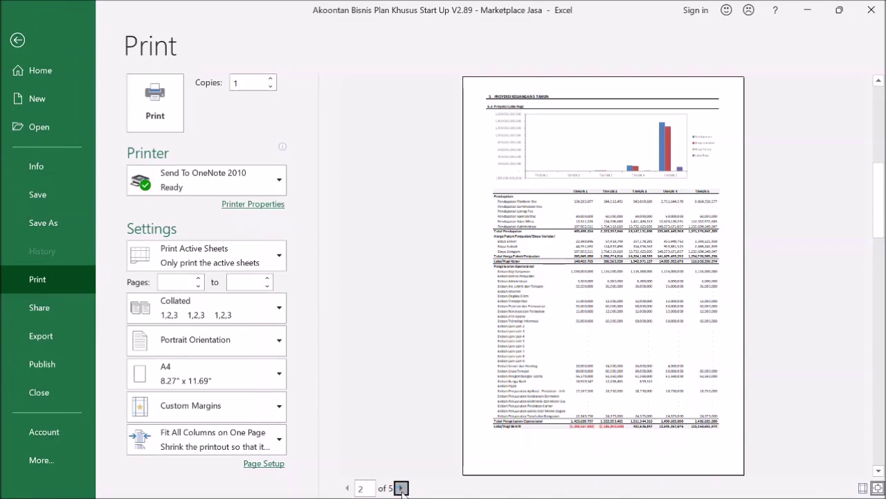
{"action": "left_click", "coordinate": [401, 488]}
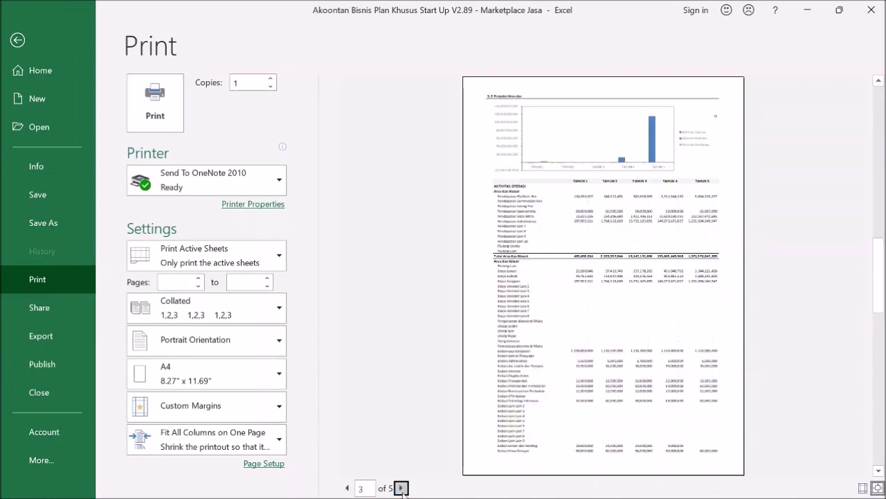
{"action": "left_click", "coordinate": [401, 488]}
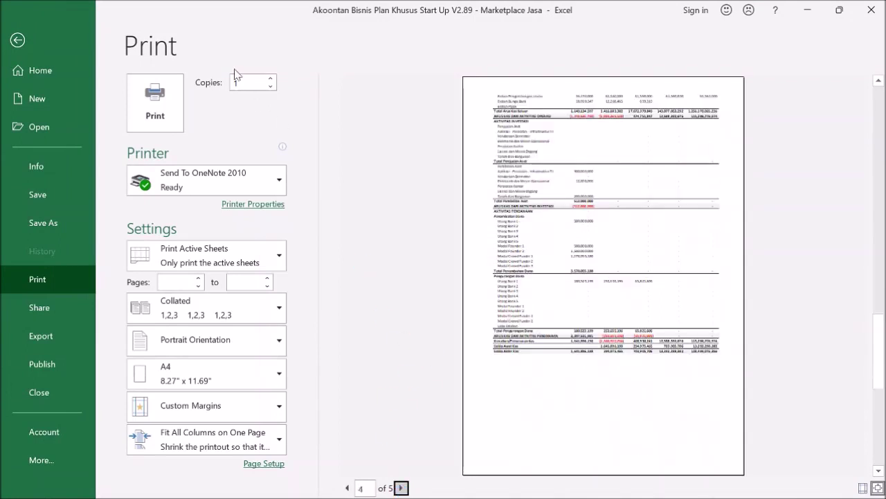
{"action": "key", "text": "Escape"}
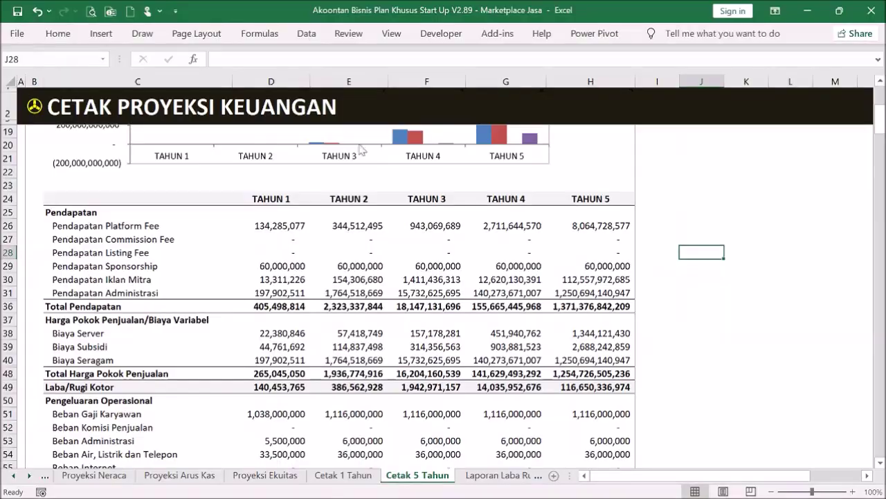
- View the annual Proyeksi Neraca sheet from the main menu and return to the menu
{"action": "left_click", "coordinate": [33, 110]}
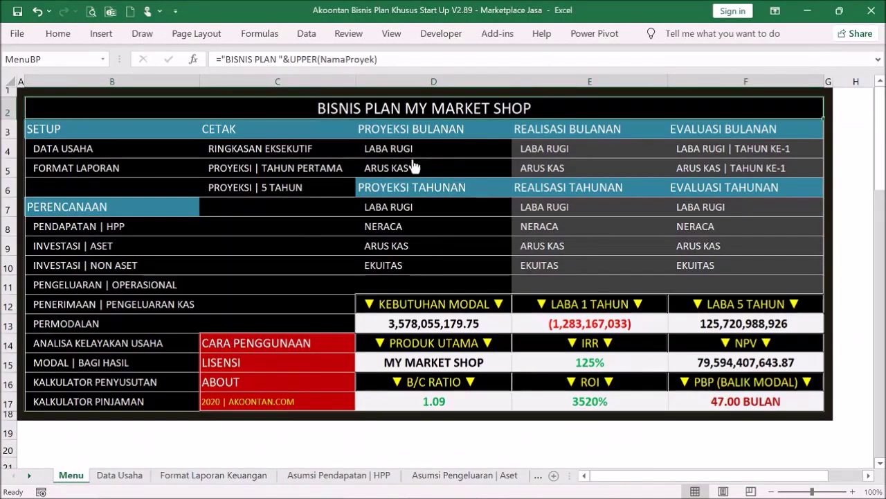
{"action": "left_click", "coordinate": [402, 236]}
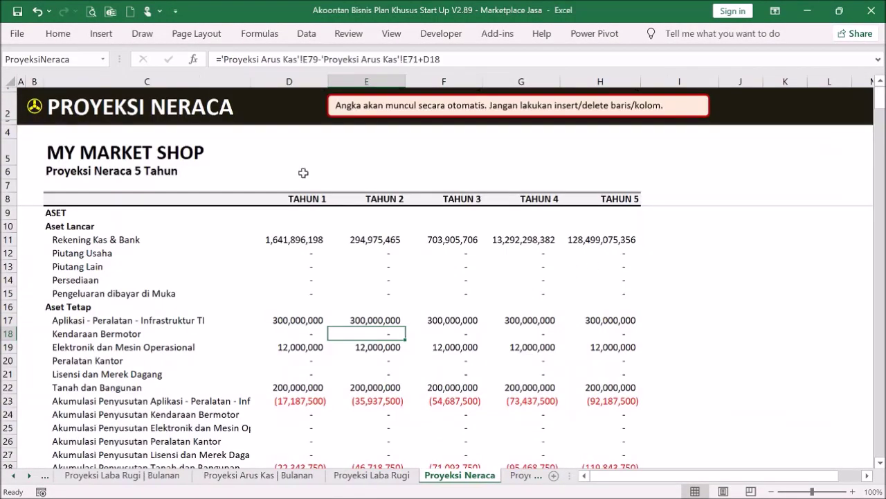
{"action": "left_click", "coordinate": [35, 110]}
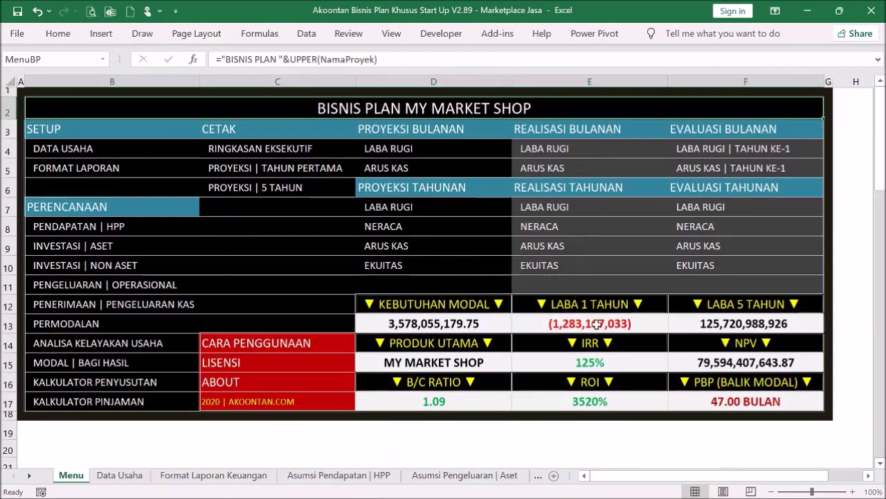
- View the monthly realisation Laba Rugi and annual realisation Ekuitas entry sheets, returning to the main menu after each
{"action": "left_click", "coordinate": [563, 147]}
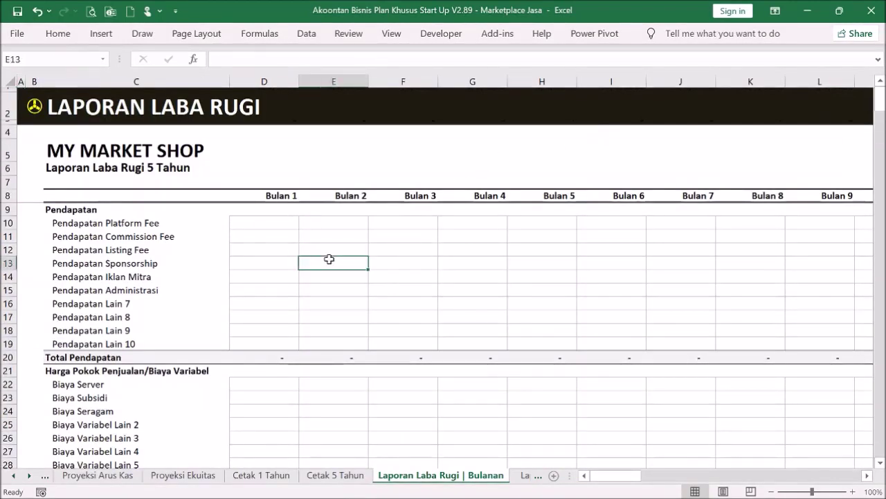
{"action": "left_click", "coordinate": [253, 276]}
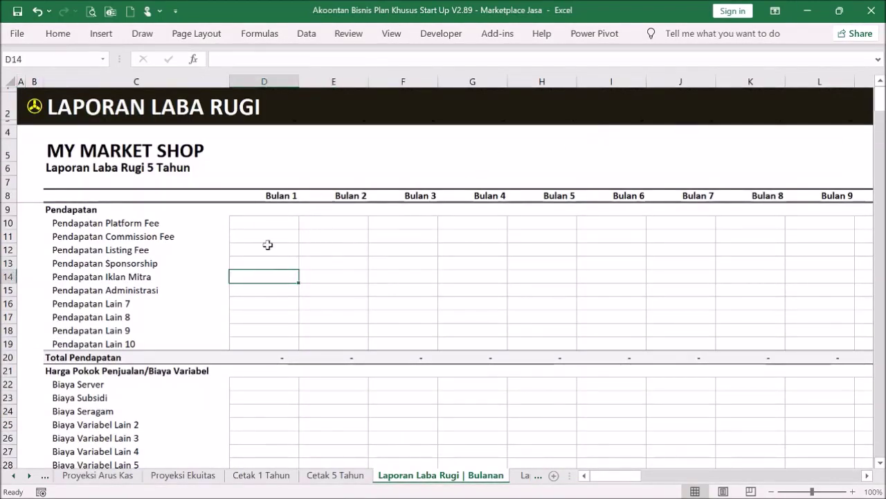
{"action": "left_click", "coordinate": [33, 113]}
{"action": "left_click", "coordinate": [528, 262]}
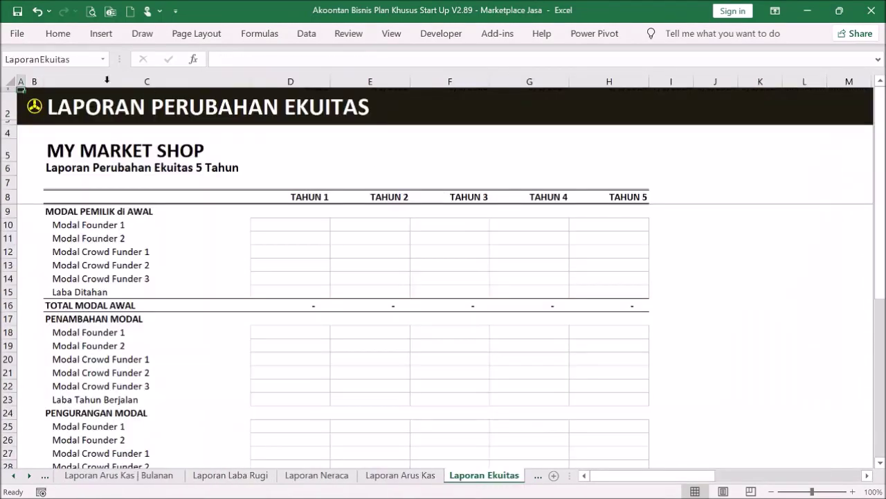
{"action": "left_click", "coordinate": [47, 102]}
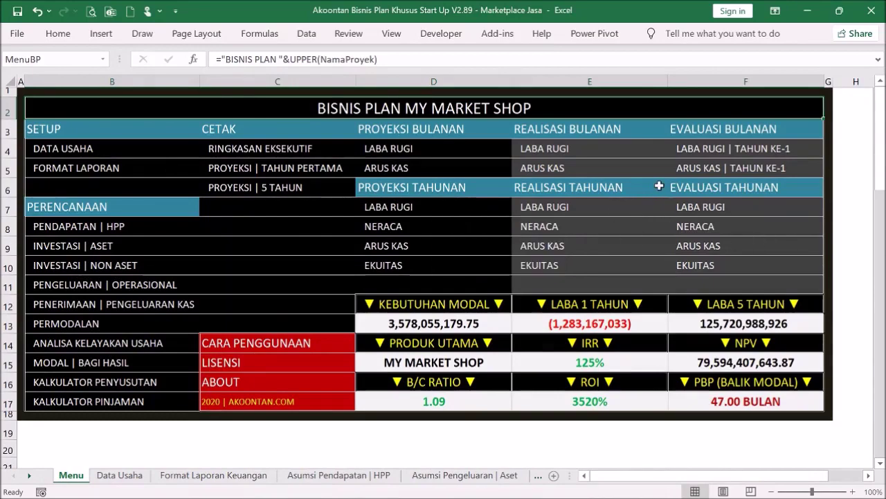
- Go through the realisation sheets for monthly Laba Rugi and Arus Kas and annual Neraca and Ekuitas, ending at the main menu
{"action": "left_click", "coordinate": [566, 147]}
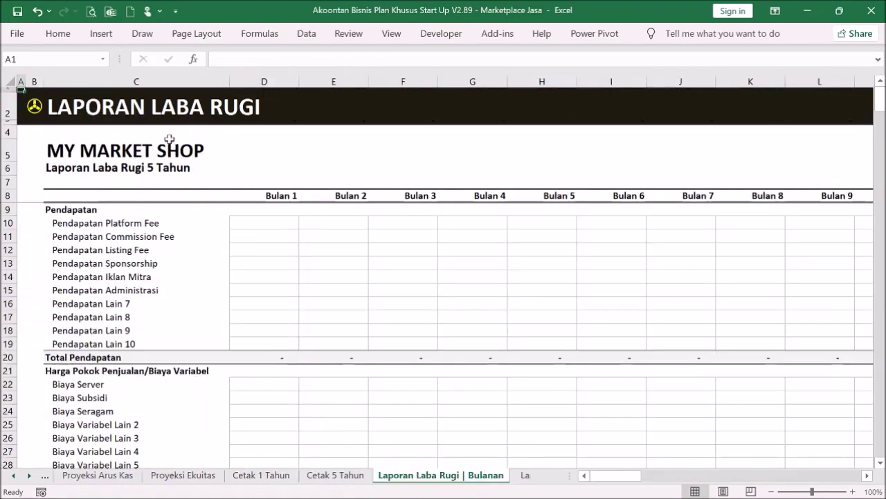
{"action": "left_click", "coordinate": [35, 106]}
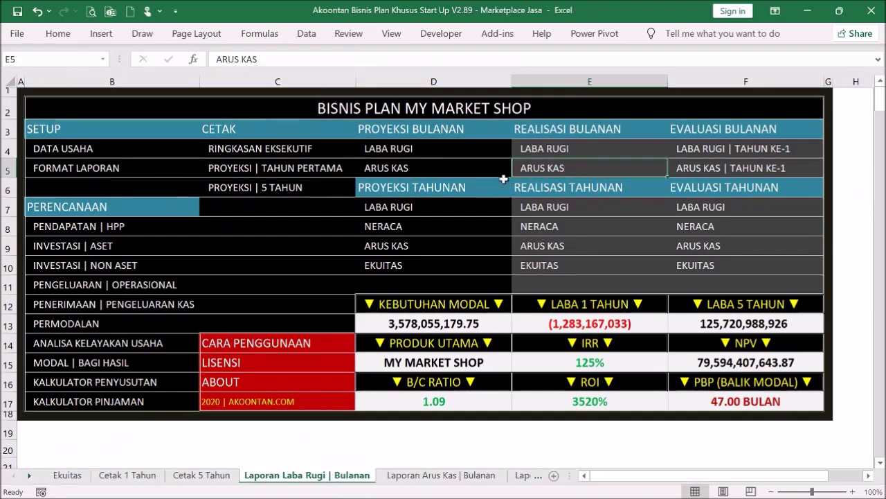
{"action": "left_click", "coordinate": [512, 171]}
{"action": "left_click", "coordinate": [36, 107]}
{"action": "left_click", "coordinate": [545, 228]}
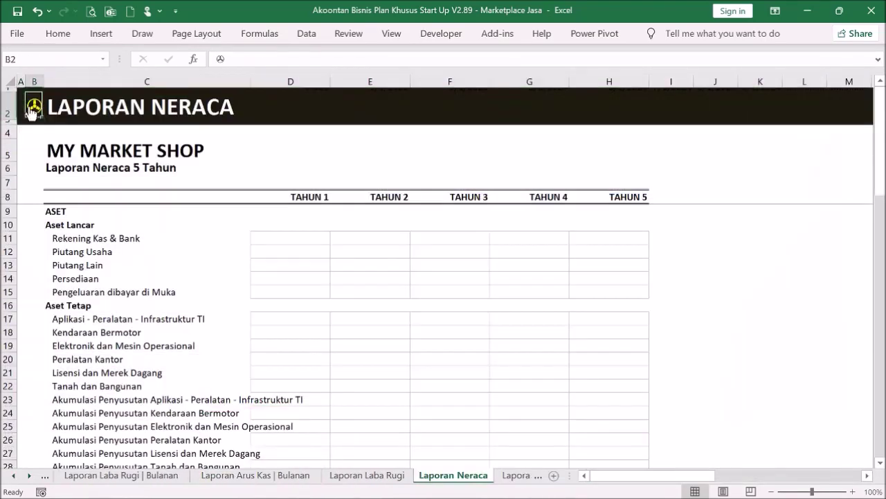
{"action": "left_click", "coordinate": [31, 111]}
{"action": "left_click", "coordinate": [567, 269]}
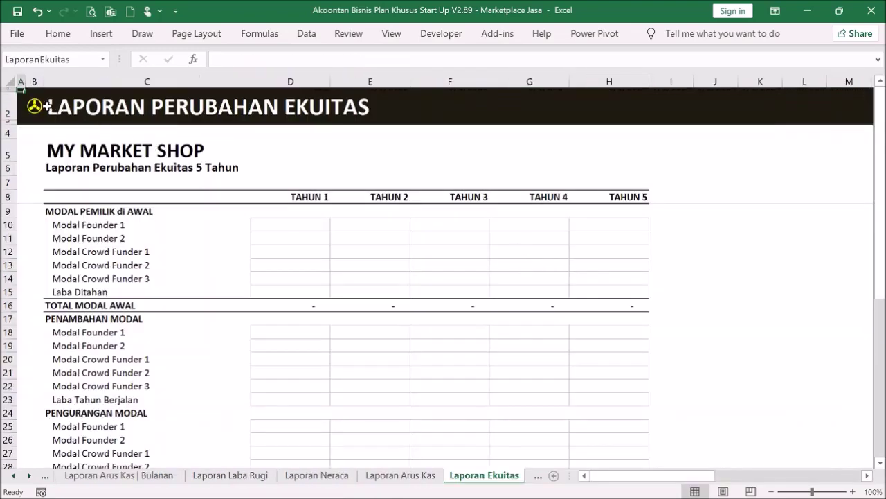
{"action": "left_click", "coordinate": [46, 106]}
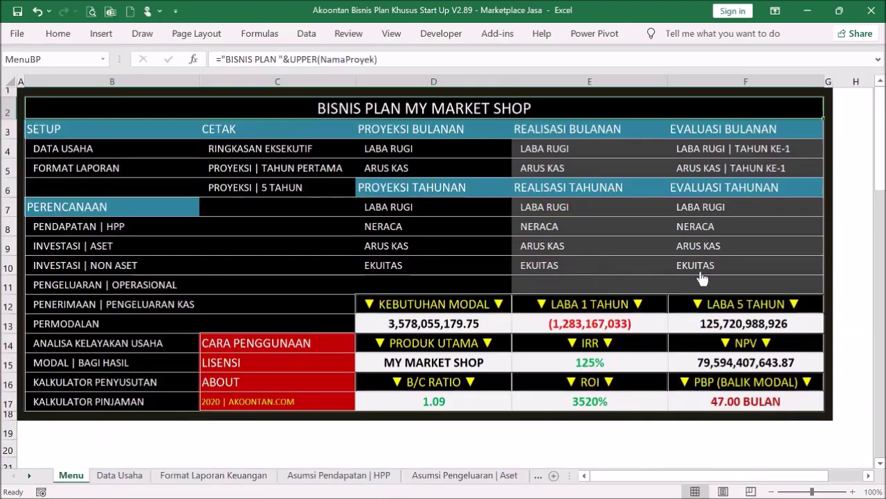
- Examine the annual Evaluasi Laba Rugi and the first-year Evaluasi Laba Rugi sheets, returning to the main menu after each
{"action": "left_click", "coordinate": [716, 206]}
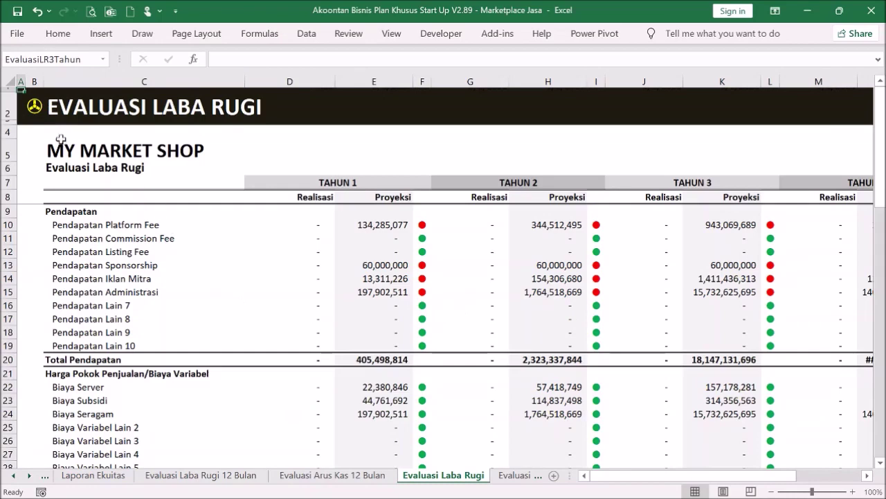
{"action": "left_click", "coordinate": [30, 111]}
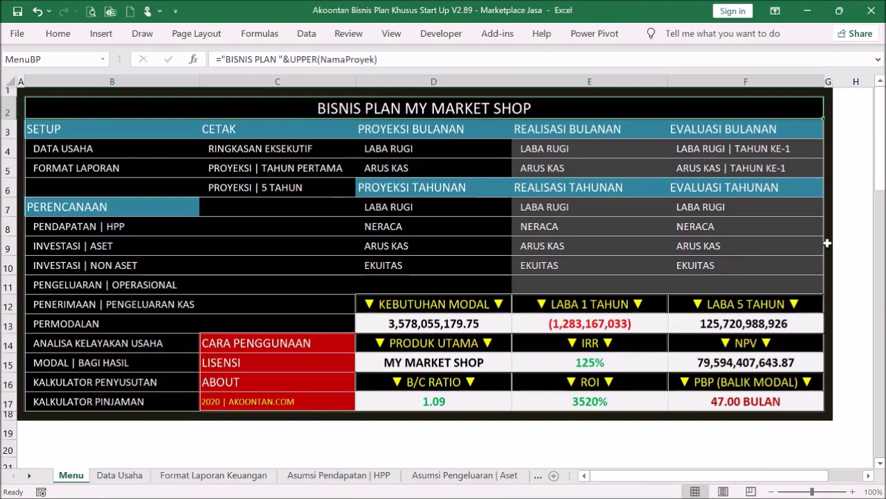
{"action": "left_click", "coordinate": [764, 149]}
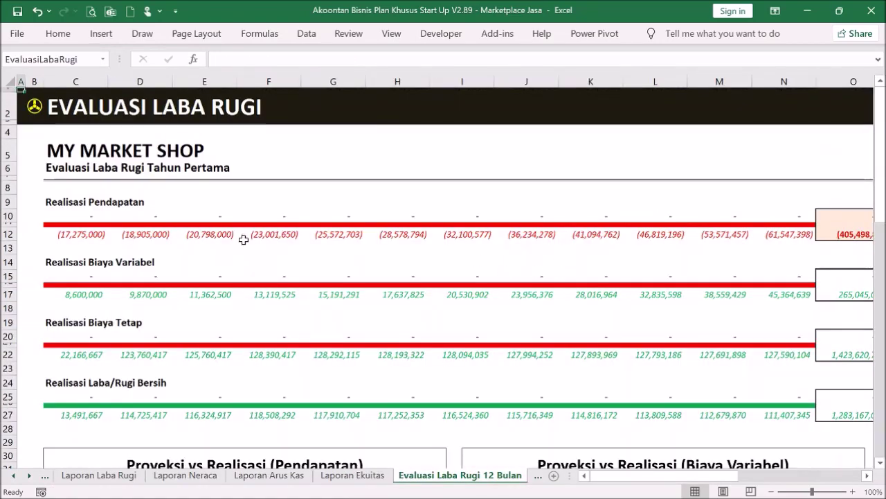
{"action": "left_click", "coordinate": [33, 111]}
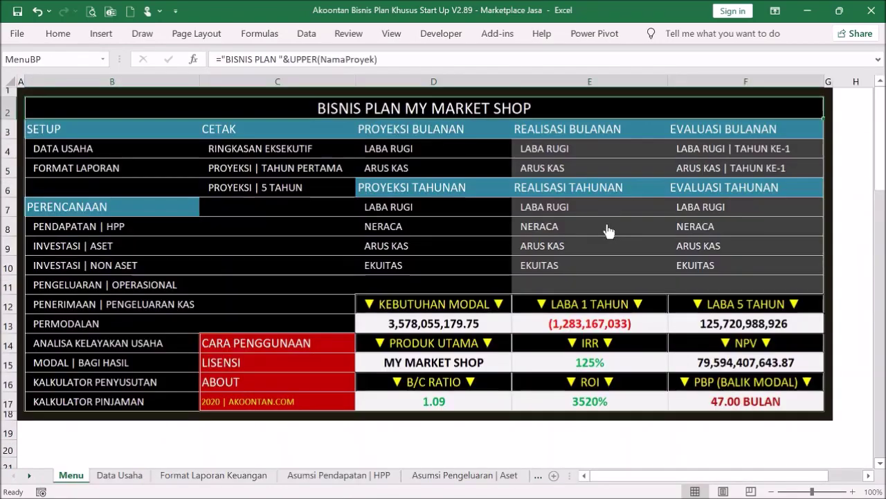
{"action": "left_click", "coordinate": [348, 431]}
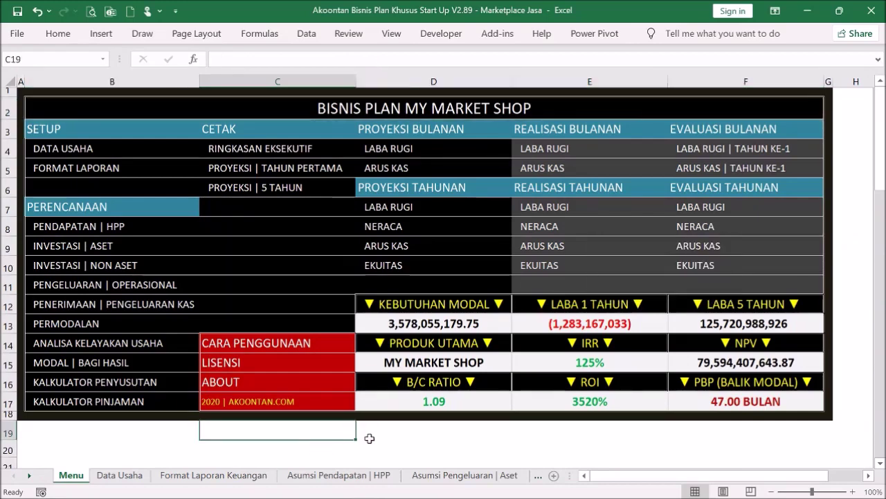
{"action": "left_click", "coordinate": [528, 434]}
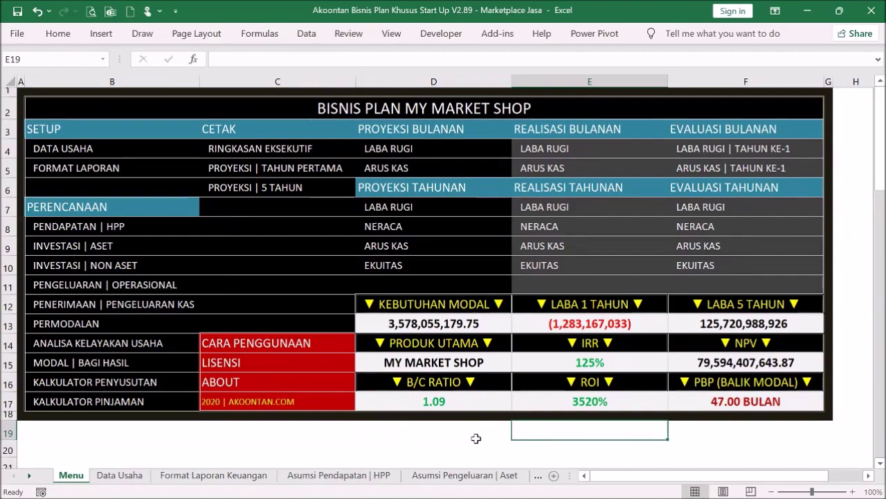